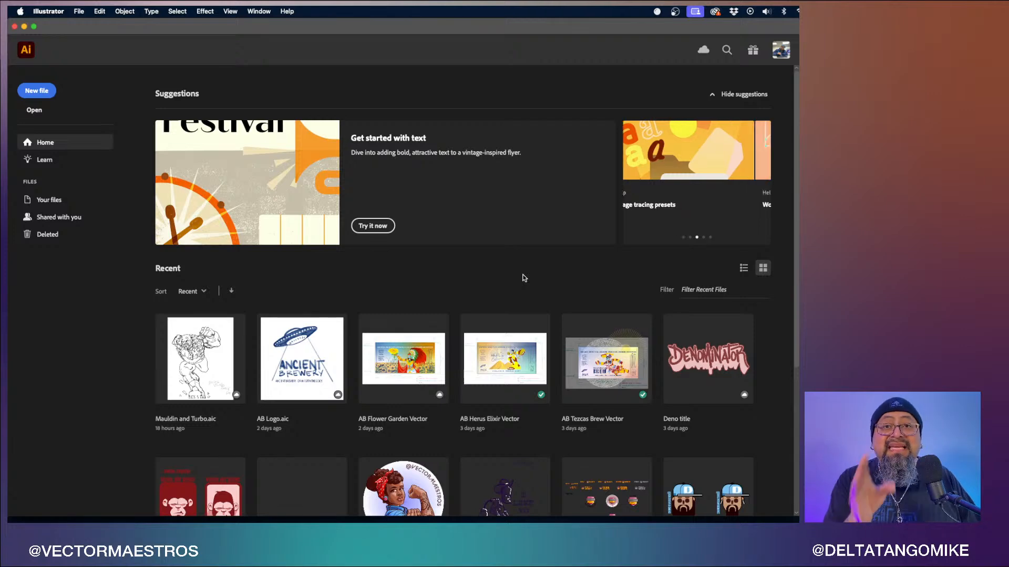
- Open the VAW COMIC LOGO file from the recent files
scroll(524, 278, "down", 5)
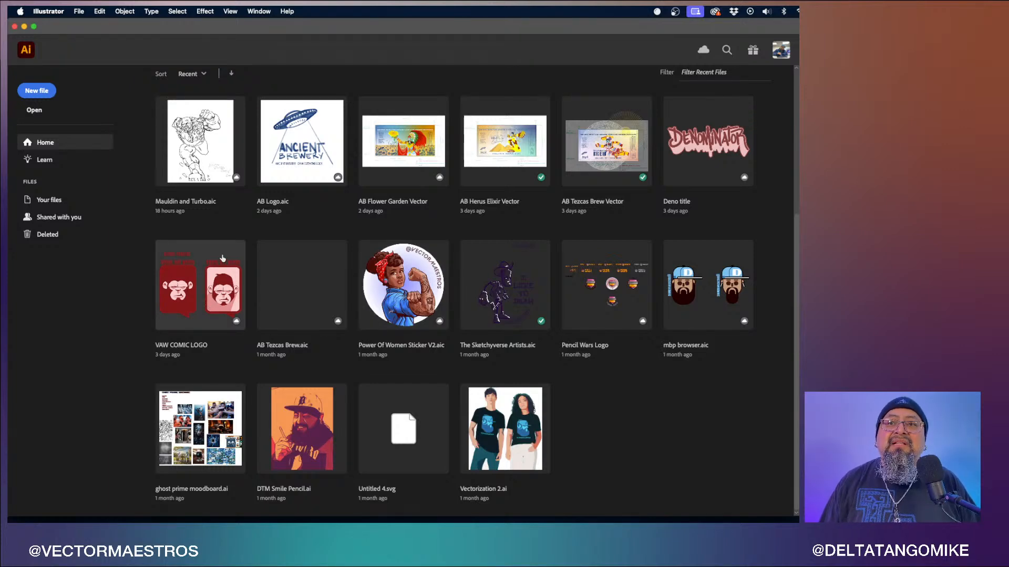
left_click(210, 293)
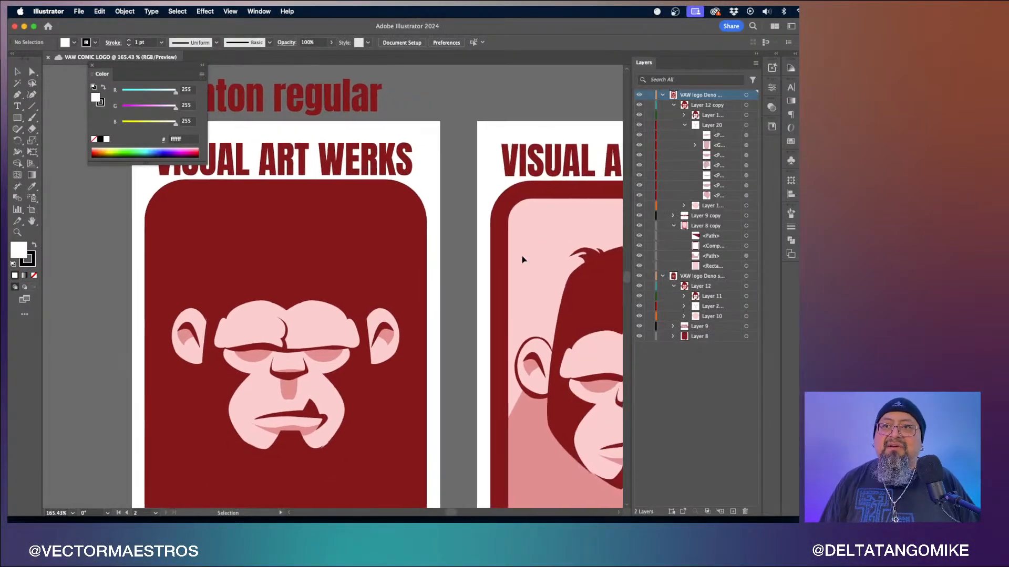
- Move the Color panel out of the way and resize the Layers panel
left_click_drag(104, 76, 771, 147)
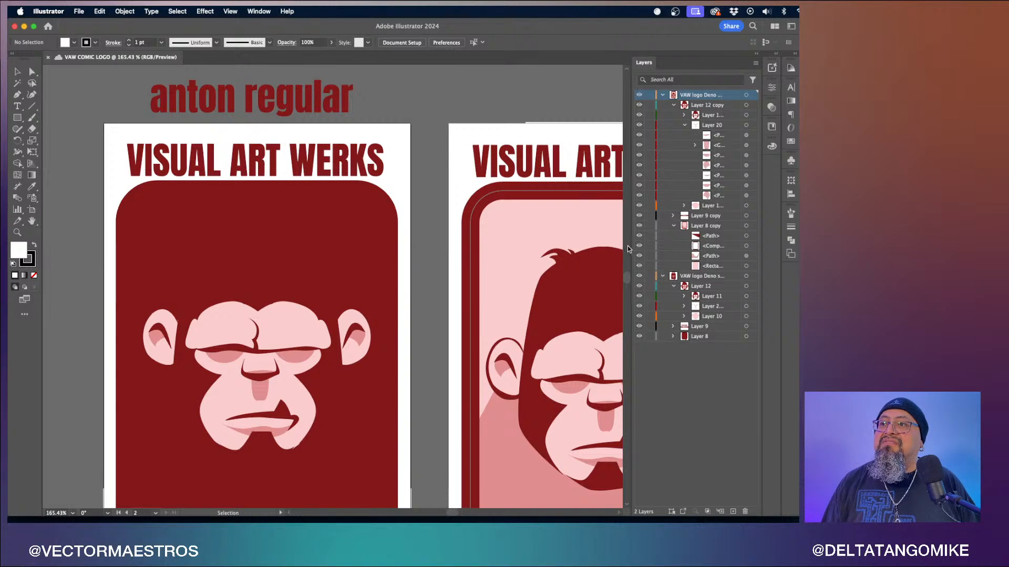
left_click_drag(630, 246, 644, 247)
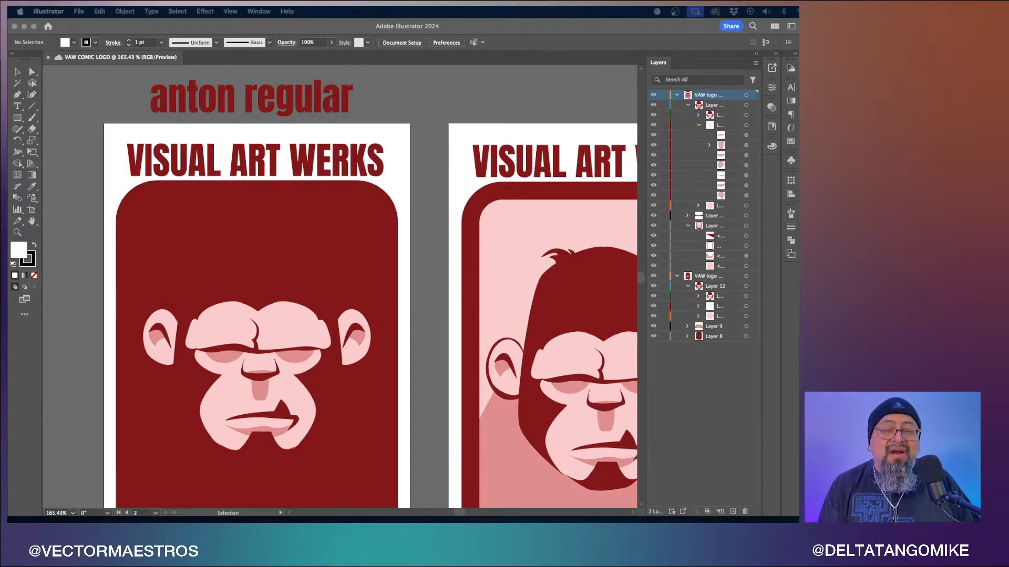
- Open the Properties panel and pull it out as a floating panel
left_click(791, 85)
left_click(771, 87)
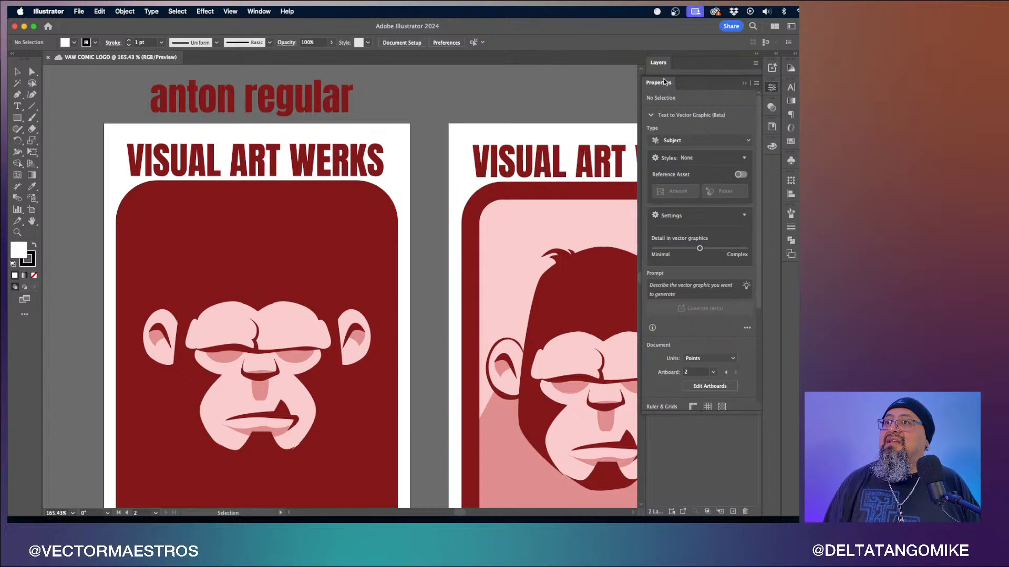
left_click_drag(663, 82, 547, 102)
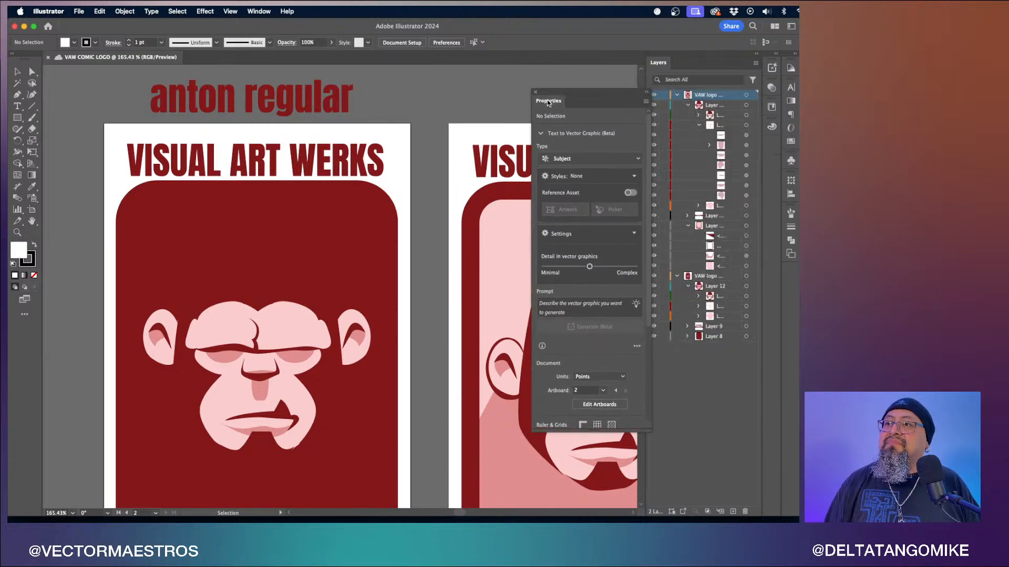
- Select a path on the ape head and collapse the Text to Vector Graphic section of Properties
left_click(292, 260)
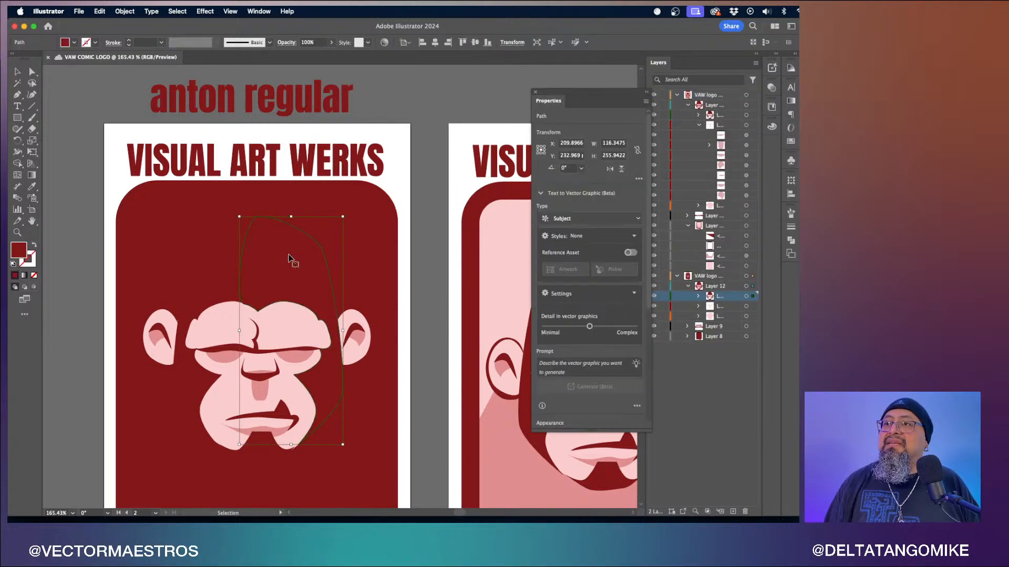
scroll(589, 247, "down", 5)
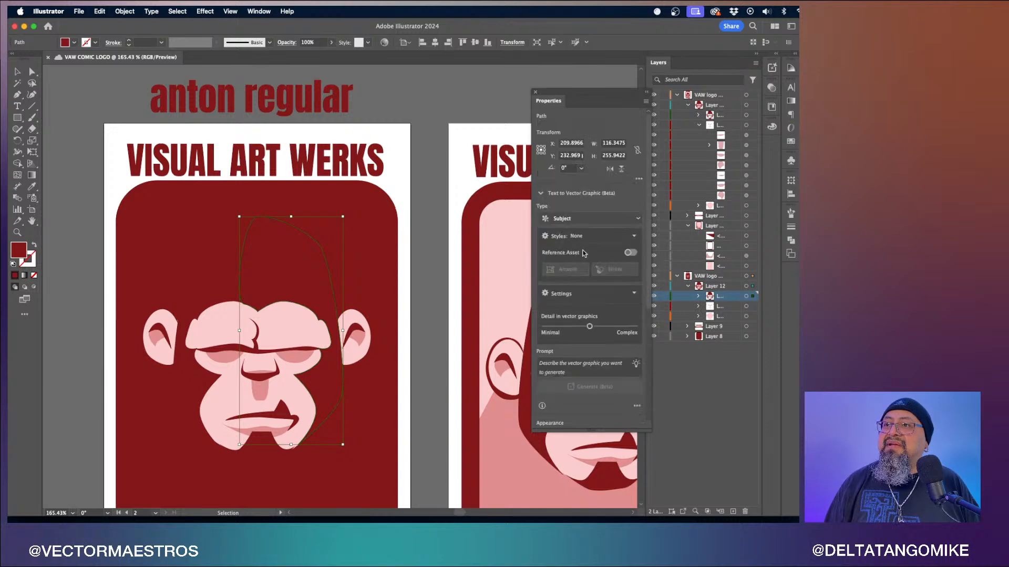
scroll(583, 252, "up", 5)
left_click(541, 194)
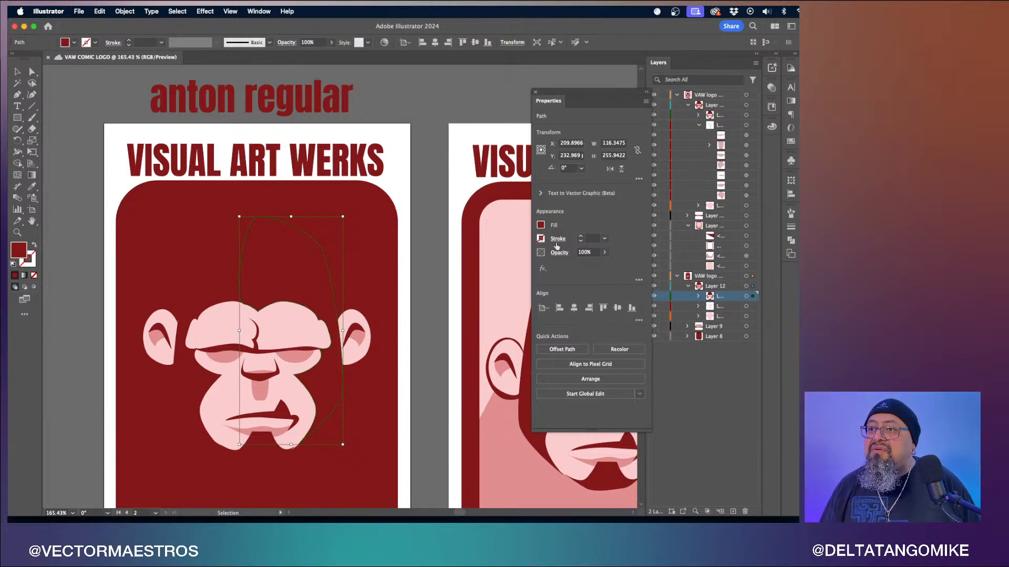
- Dock the Properties panel as a tab beside Layers and deselect the artwork
left_click_drag(542, 103, 681, 71)
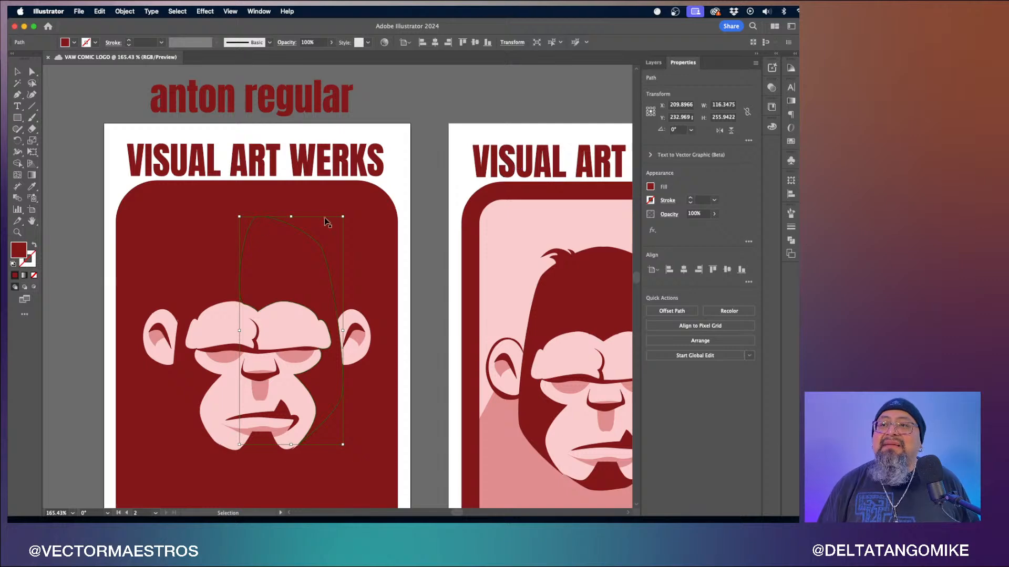
left_click(415, 209)
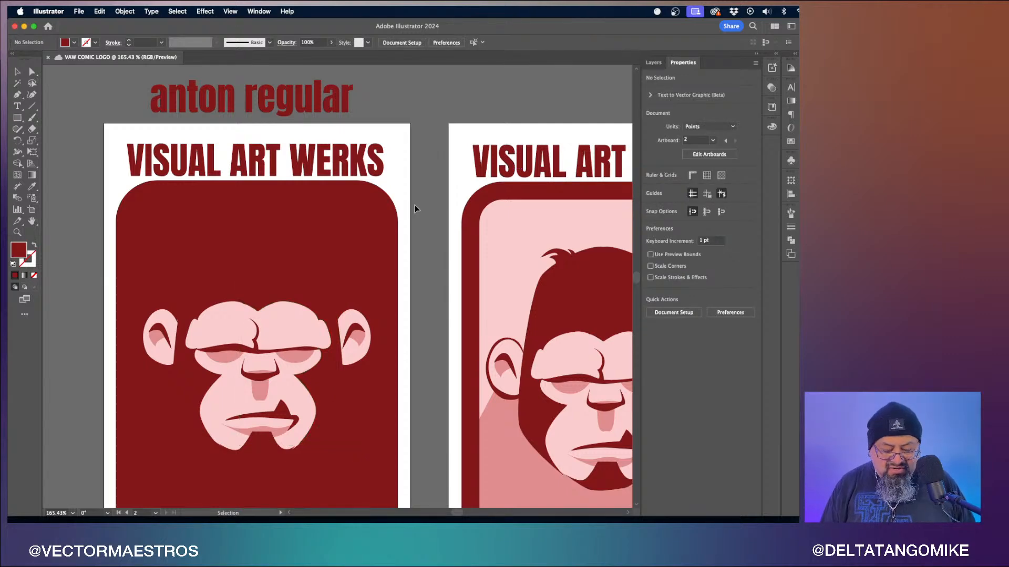
- Zoom out to show both artboards and bring the Layers panel to the front
key("super+minus")
key("super+minus")
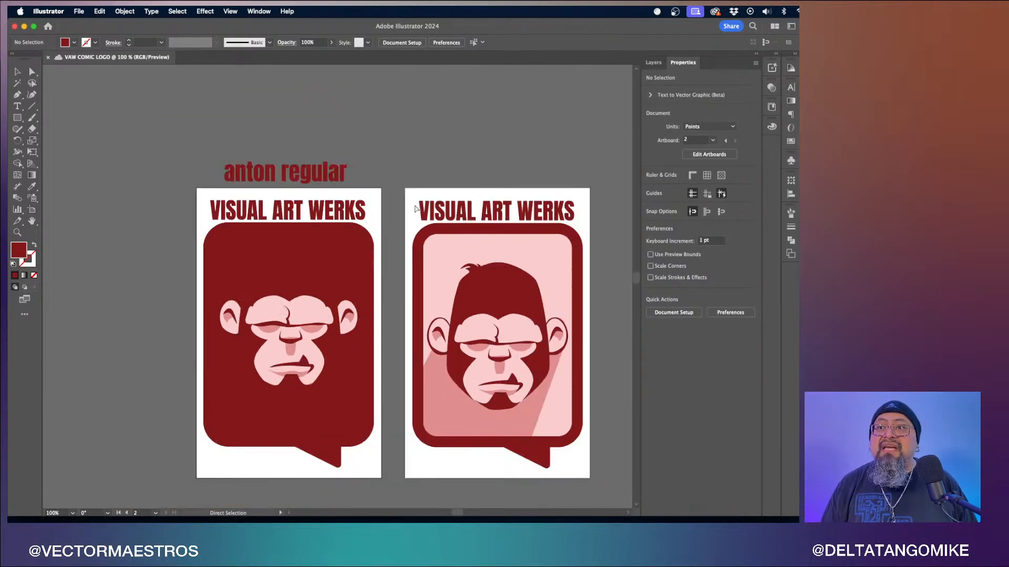
scroll(415, 205, "right", 3)
scroll(414, 205, "down", 2)
scroll(415, 209, "right", 3)
scroll(416, 209, "down", 1)
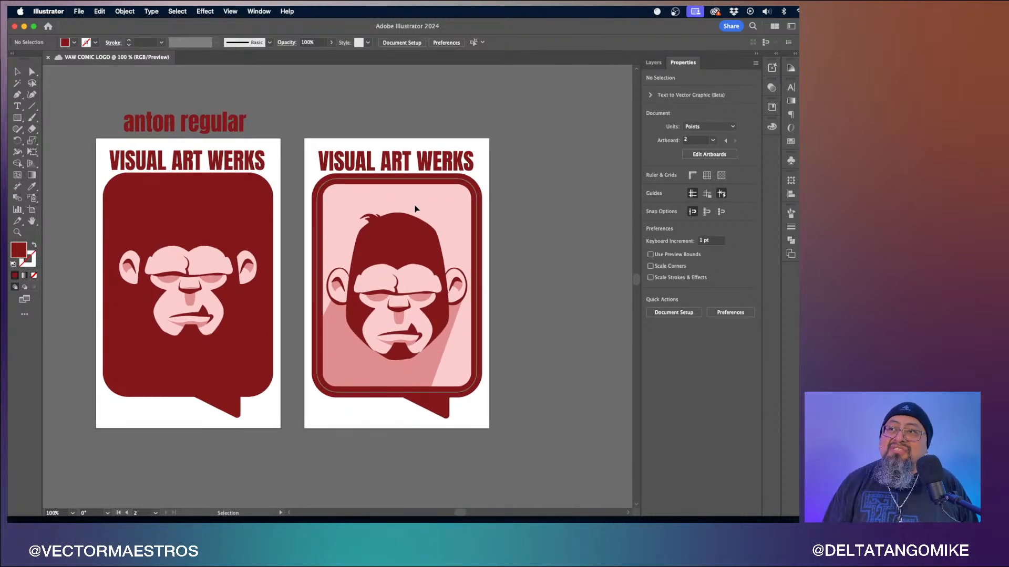
key("F7")
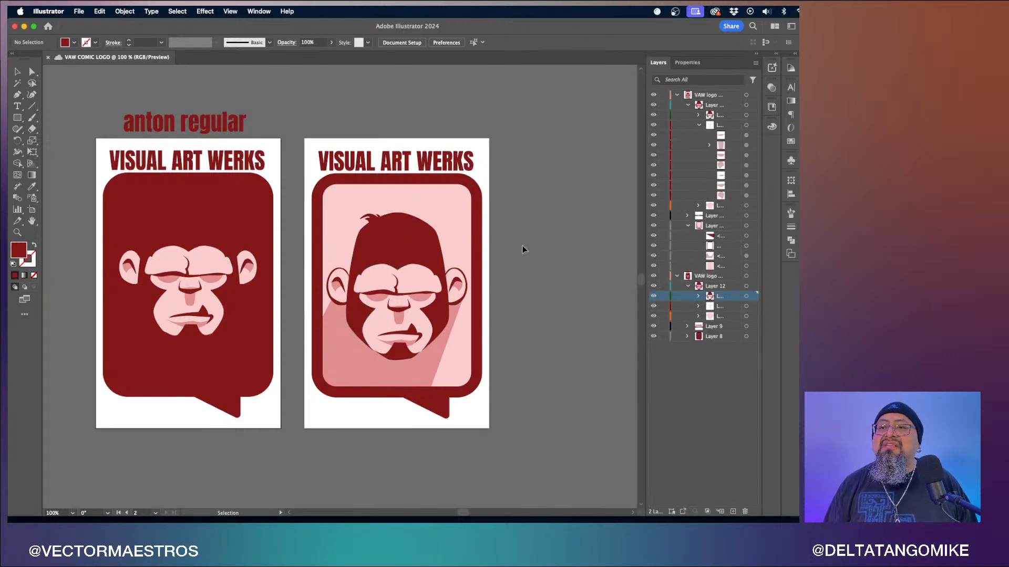
- Collapse all expanded layers and lock the lower VAW logo layer
scroll(523, 249, "right", 3)
scroll(522, 249, "down", 1)
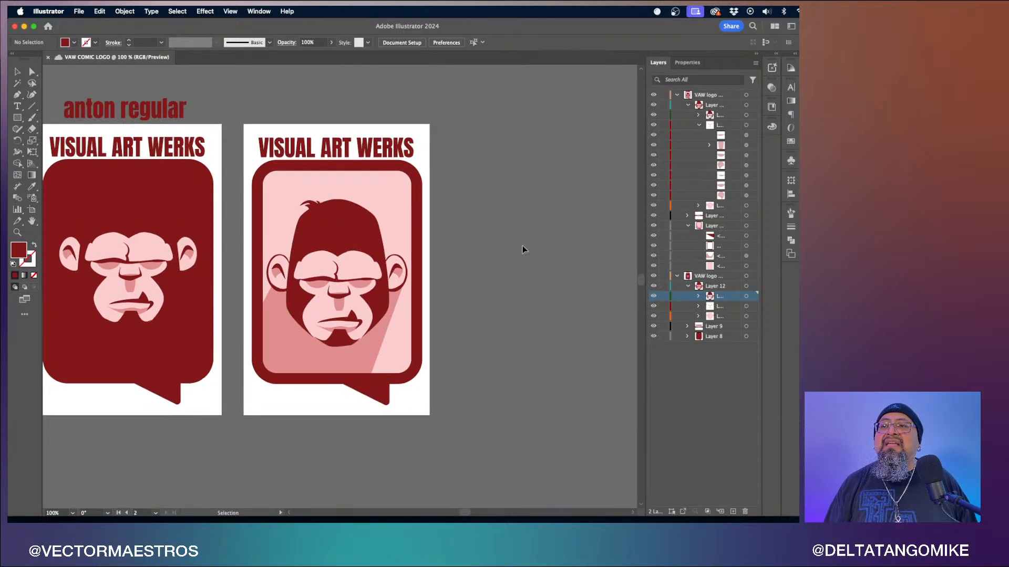
left_click(677, 275)
left_click(688, 225)
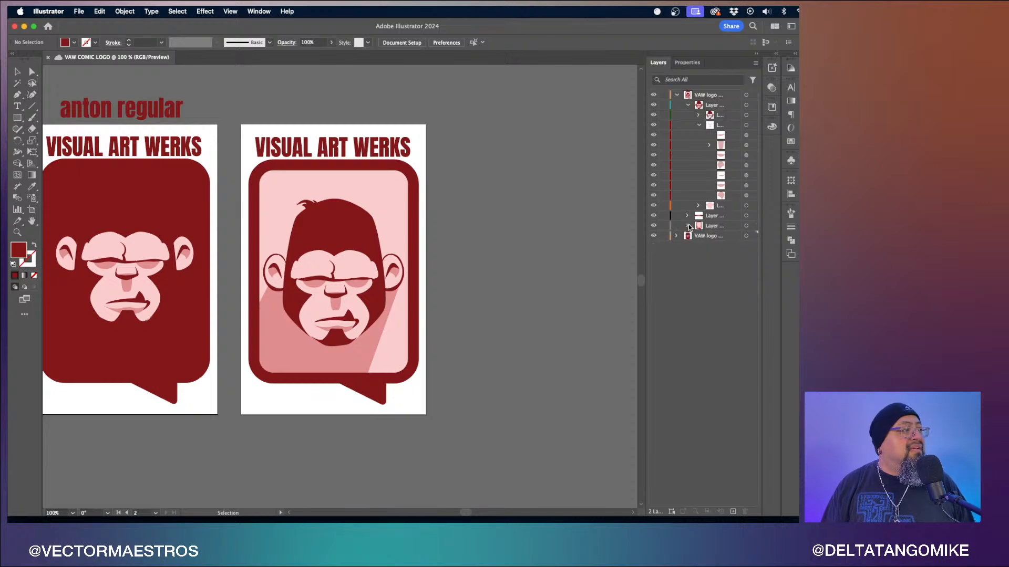
left_click(698, 126)
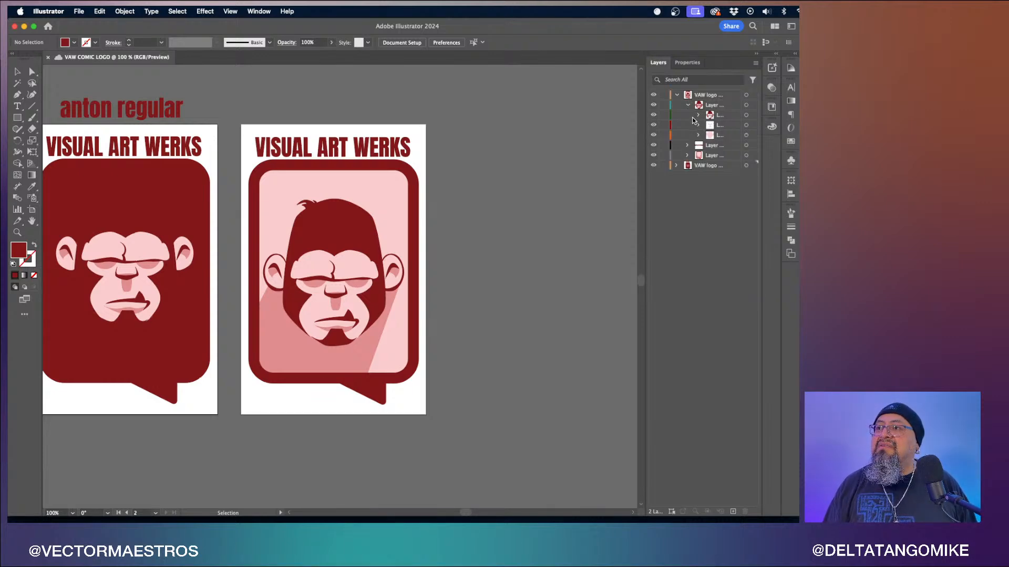
left_click(677, 96)
left_click(664, 105)
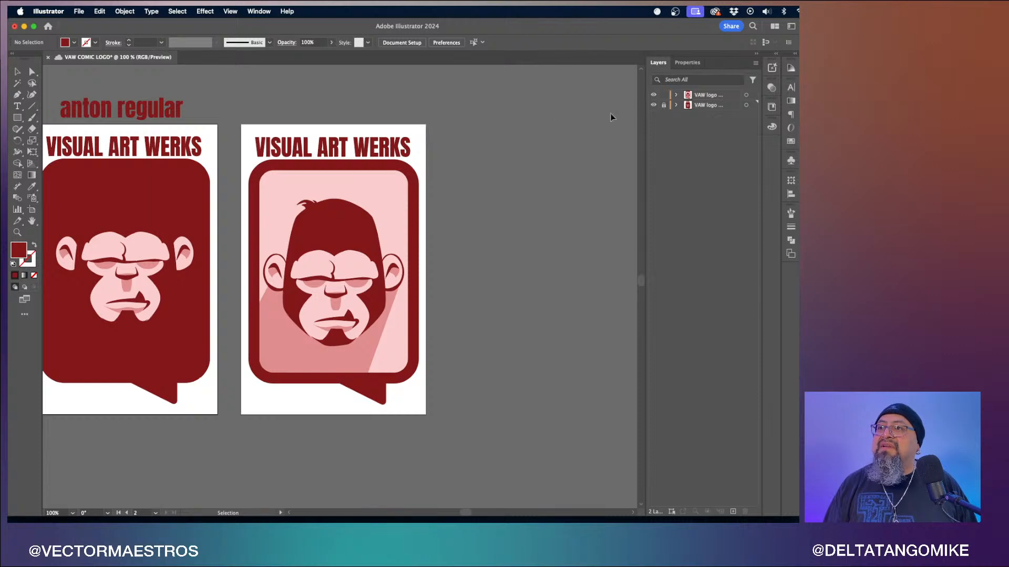
- Duplicate the top VAW logo layer, collapse it, and lock the original copy below it
scroll(529, 231, "right", 5)
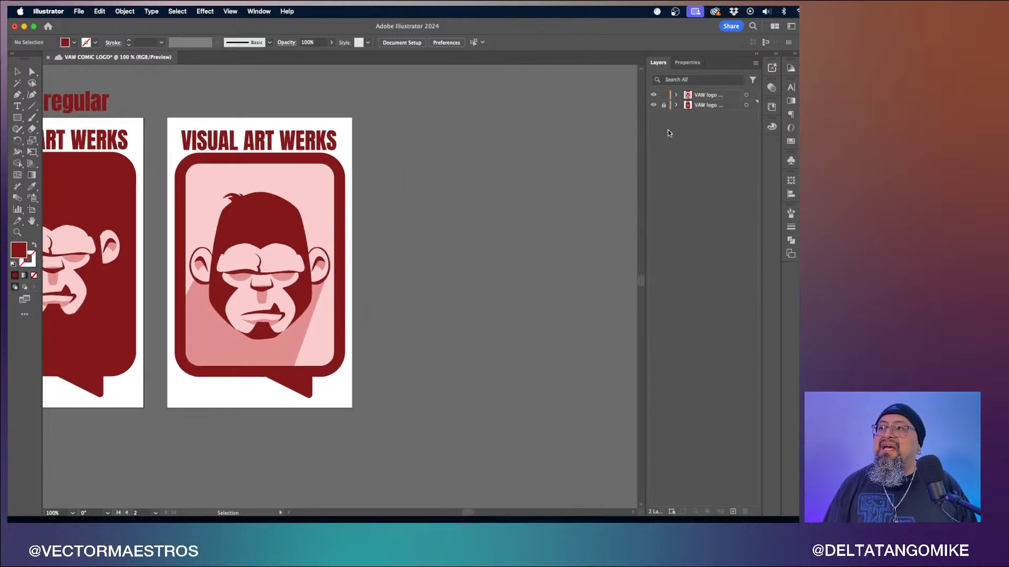
left_click(710, 95)
left_click(746, 94)
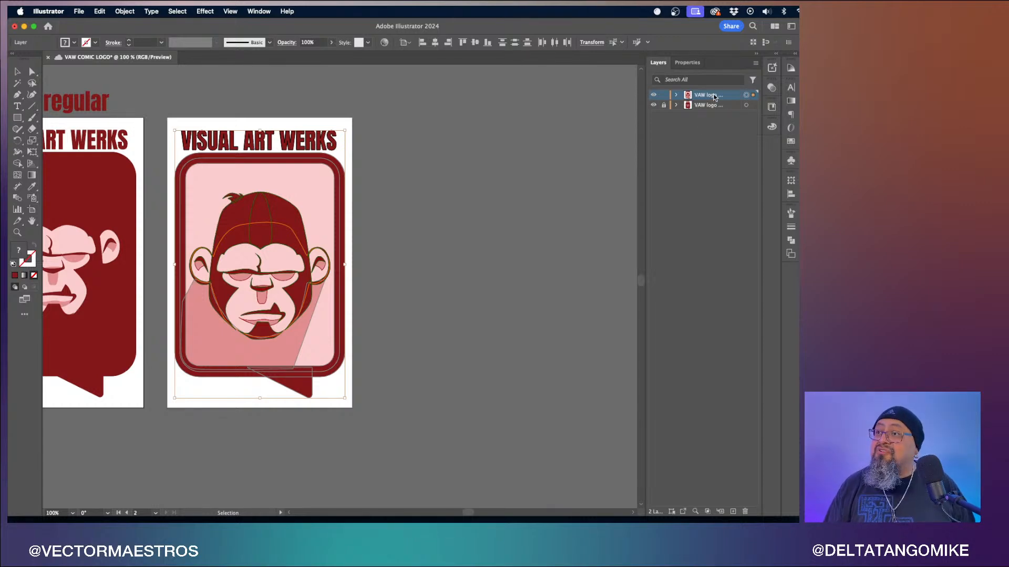
mouse_move(714, 97)
left_mouse_down()
mouse_move(723, 93)
mouse_move(699, 103)
left_mouse_up()
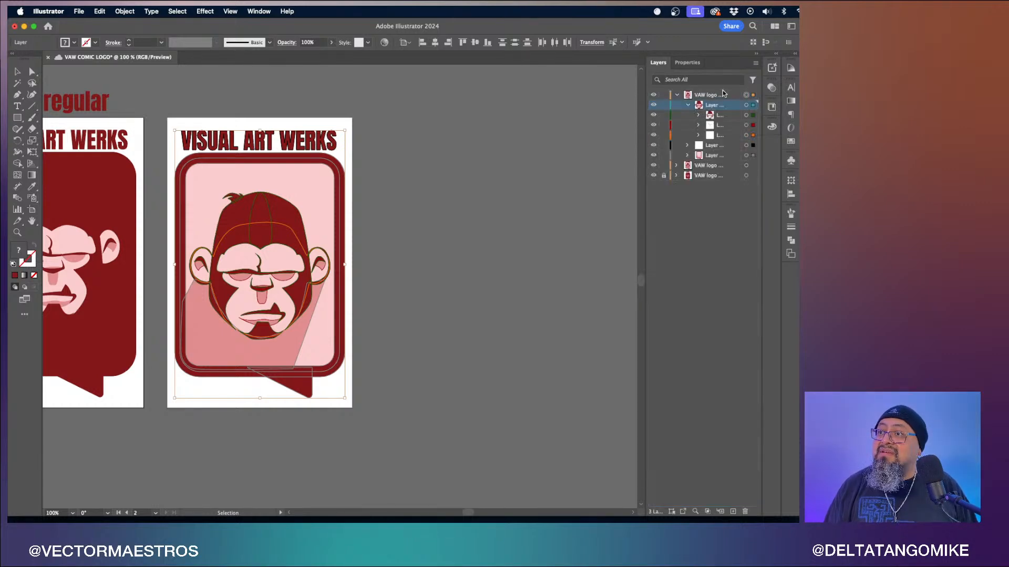
left_click(677, 96)
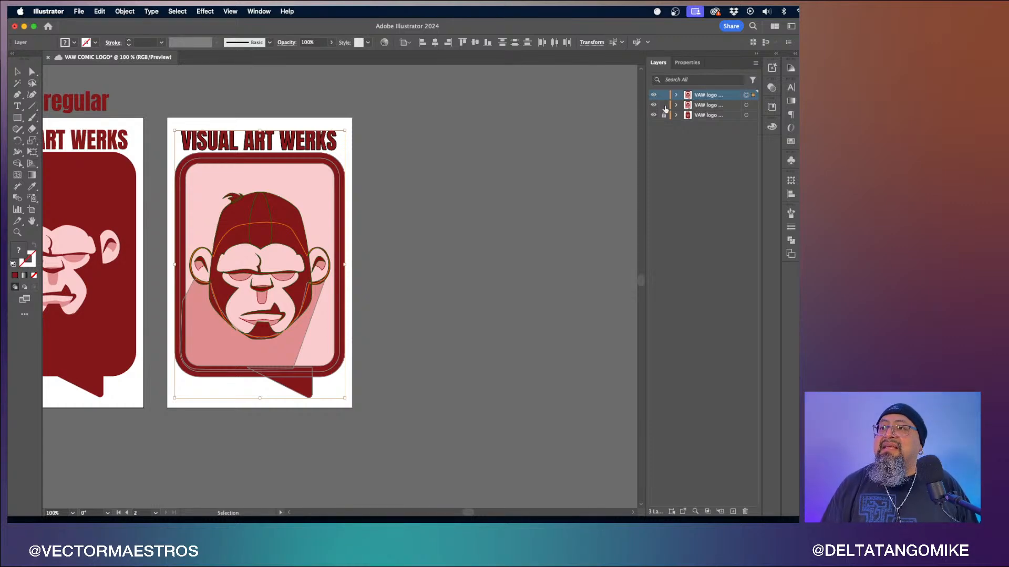
left_click(664, 105)
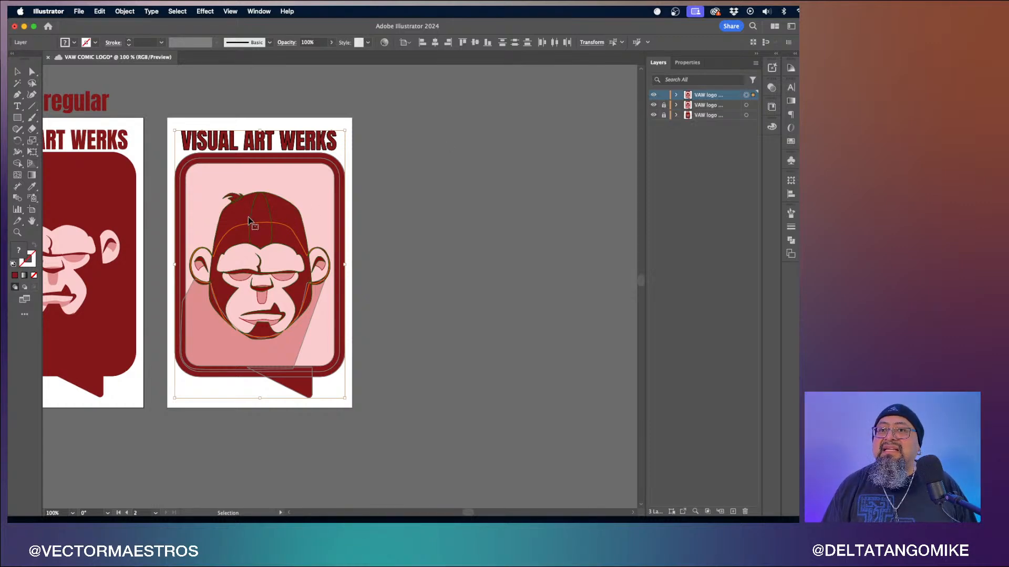
- Move the duplicated logo artwork off the artboard onto the empty canvas to the right, then deselect
left_click_drag(253, 216, 497, 222)
scroll(497, 222, "right", 5)
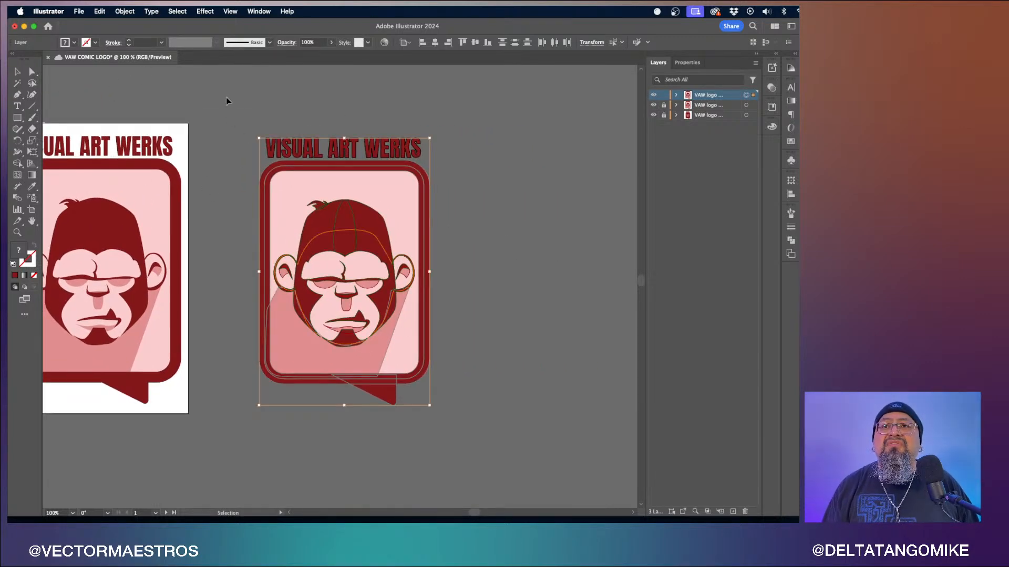
left_click(244, 98)
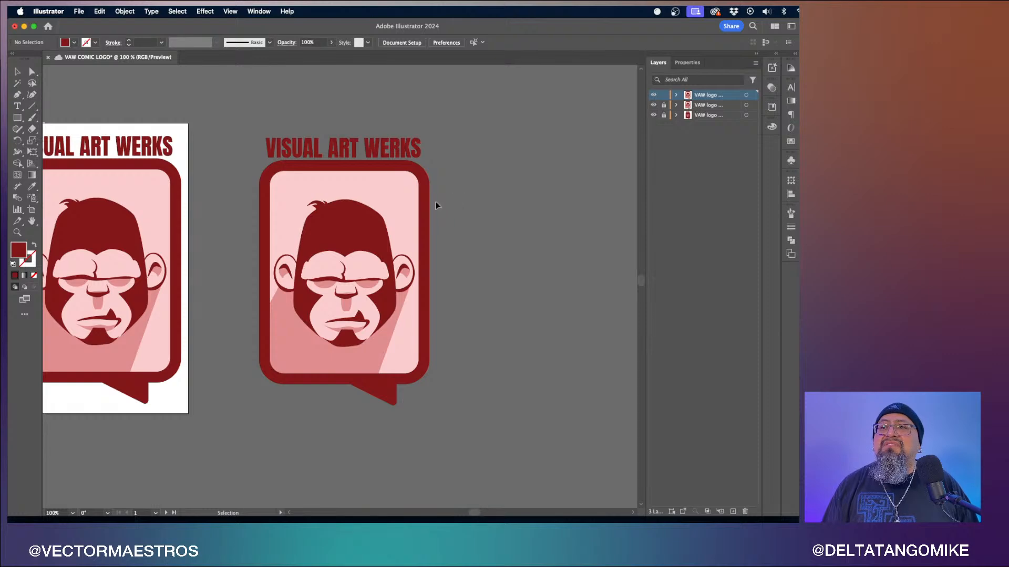
- Delete the rounded frame border and the pink diagonal shadow behind the ape head
left_click(408, 219)
key("Delete")
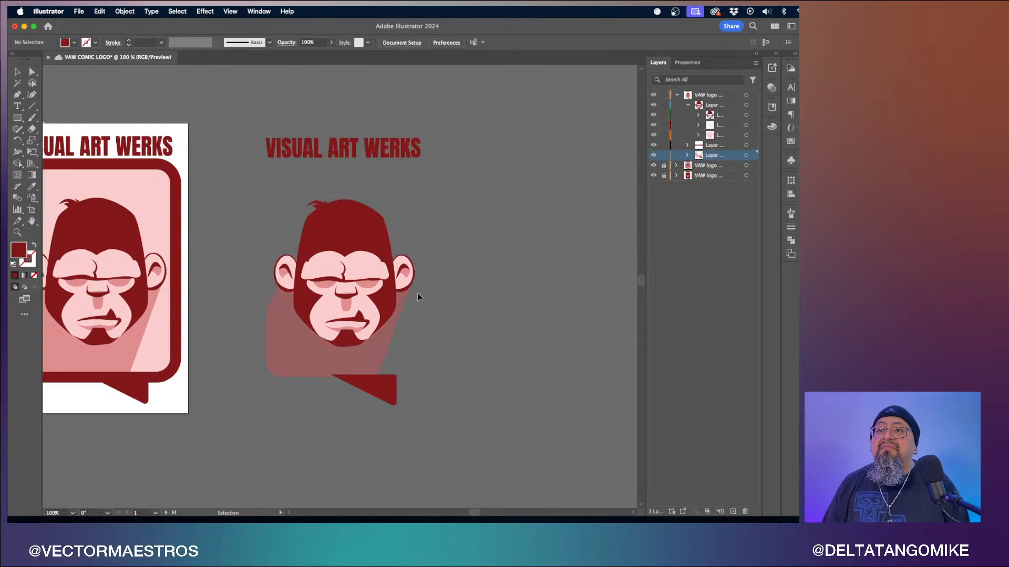
left_click(314, 368)
key("Delete")
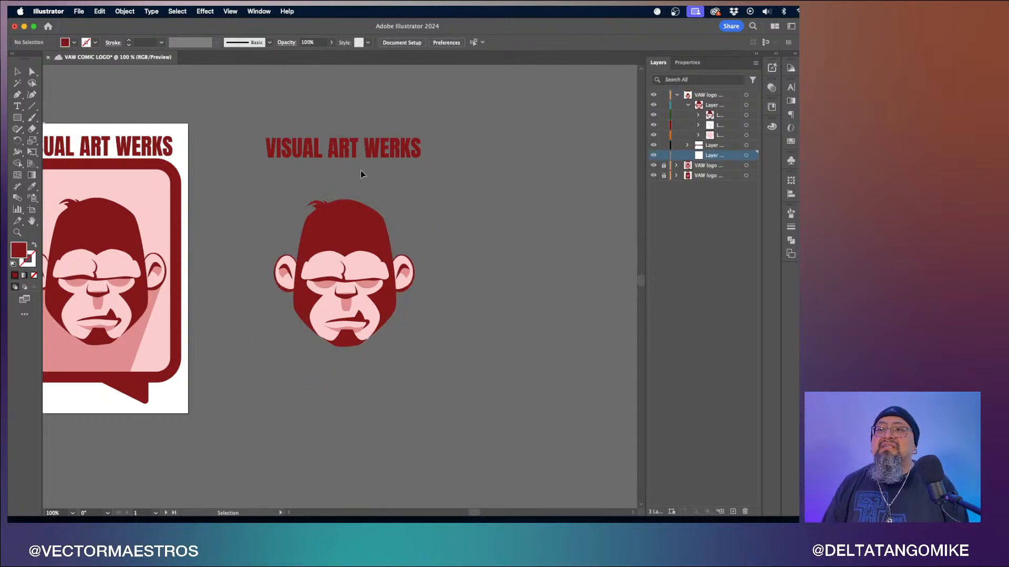
- Move the VISUAL ART WERKS text below the ape head and scale it down to about the head's width
left_click_drag(418, 149, 405, 373)
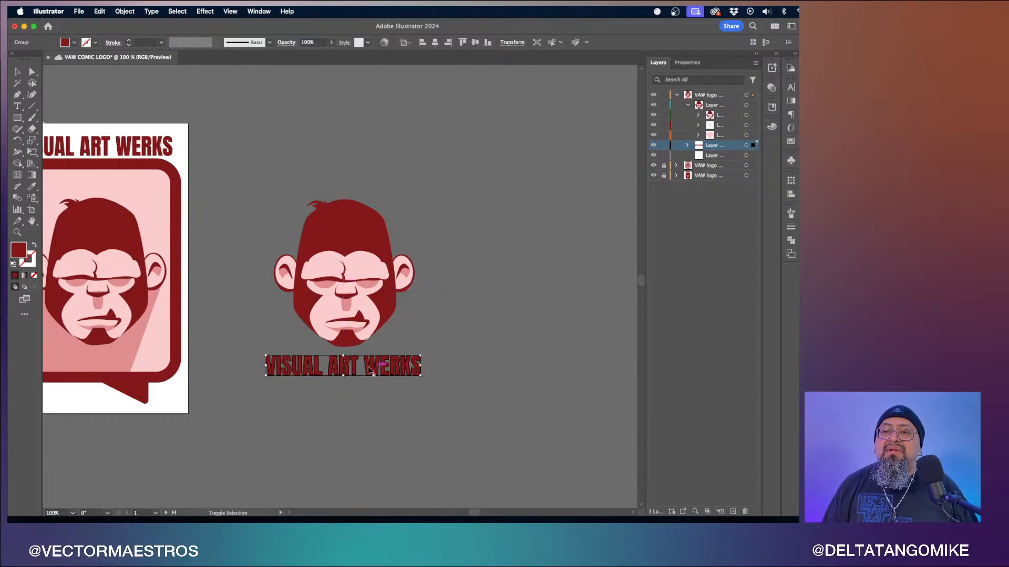
left_click_drag(263, 375, 309, 370)
mouse_move(387, 366)
left_mouse_down()
mouse_move(371, 366)
mouse_move(397, 371)
left_mouse_up()
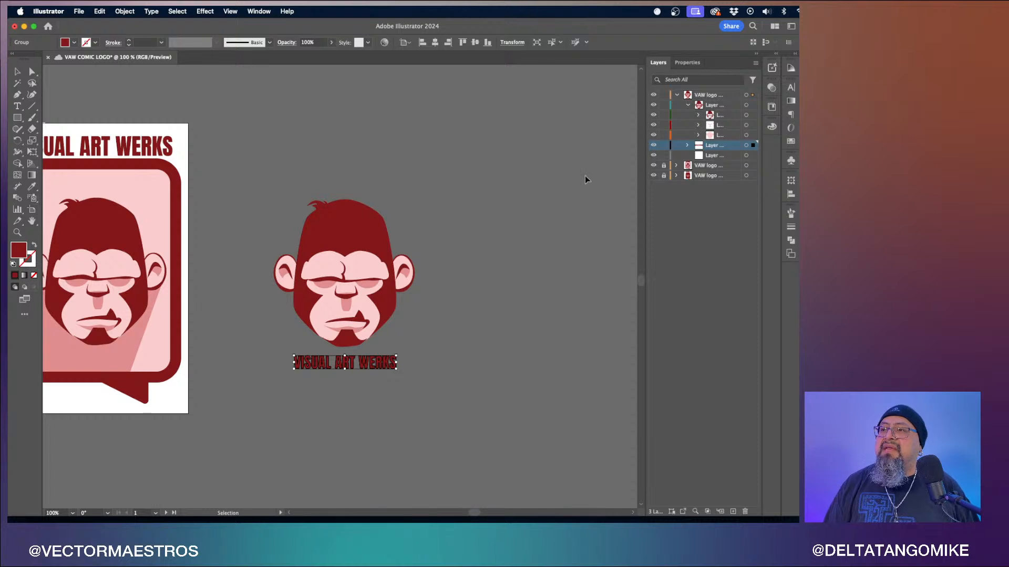
left_click_drag(334, 247, 437, 349)
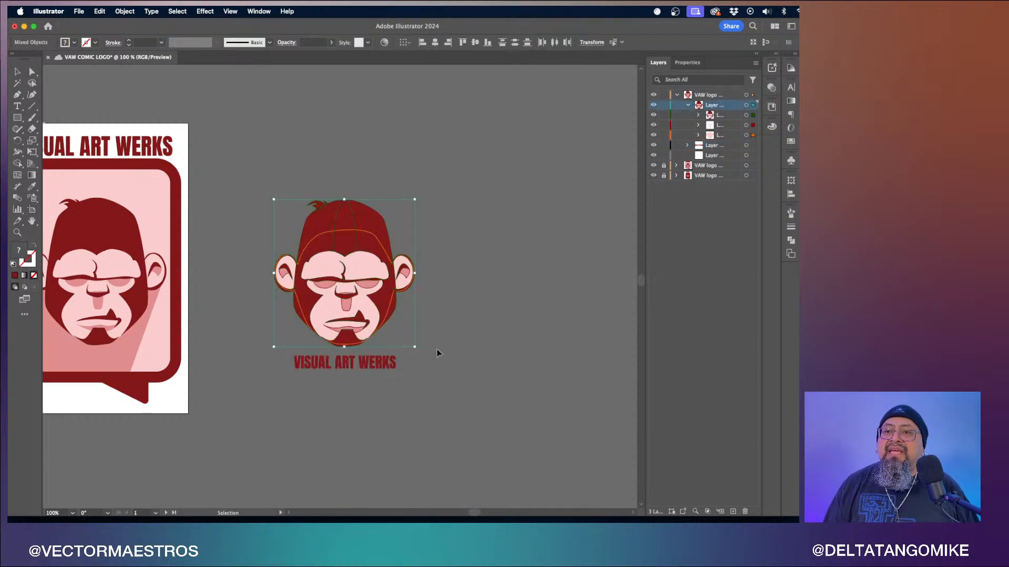
left_click(347, 365)
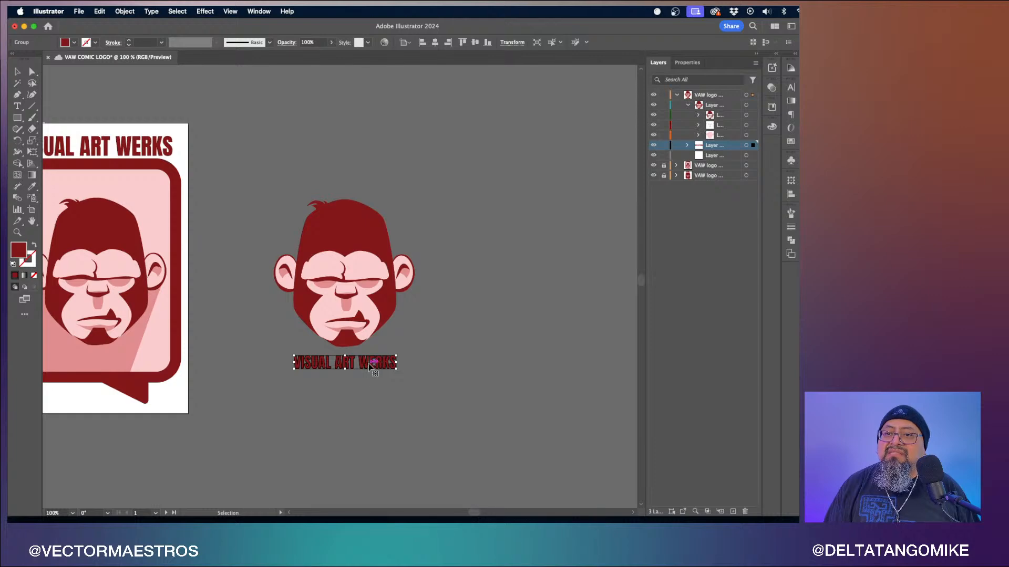
left_click(447, 347)
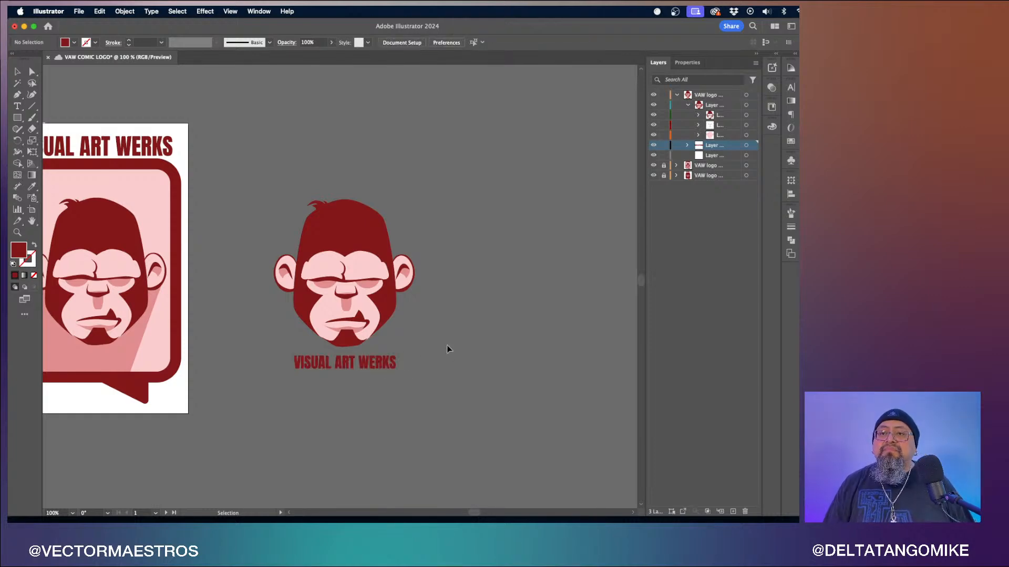
- Collapse the ape artwork's sublayer in the Layers panel
scroll(446, 321, "up", 5)
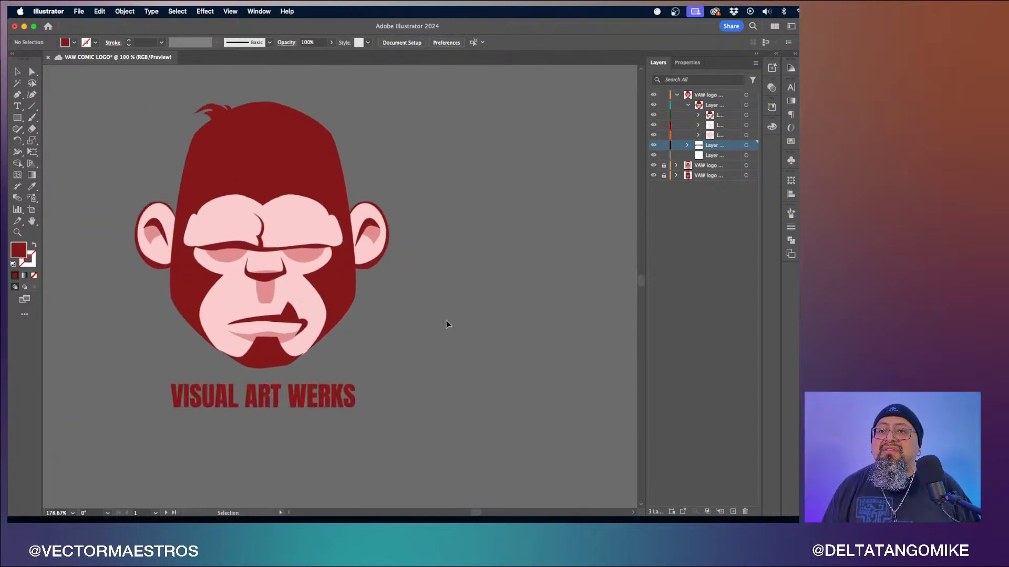
scroll(446, 320, "left", 4)
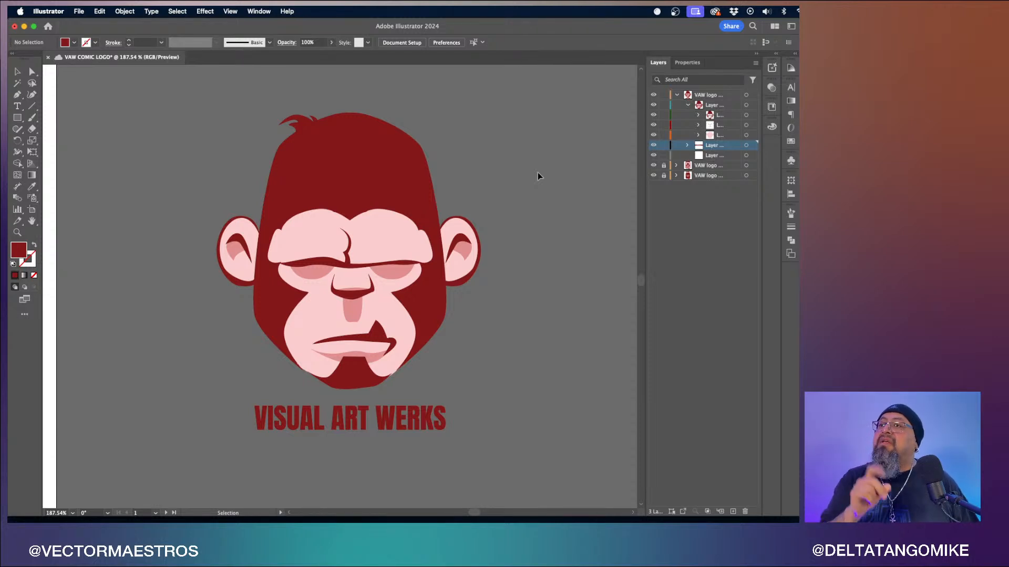
left_click(688, 105)
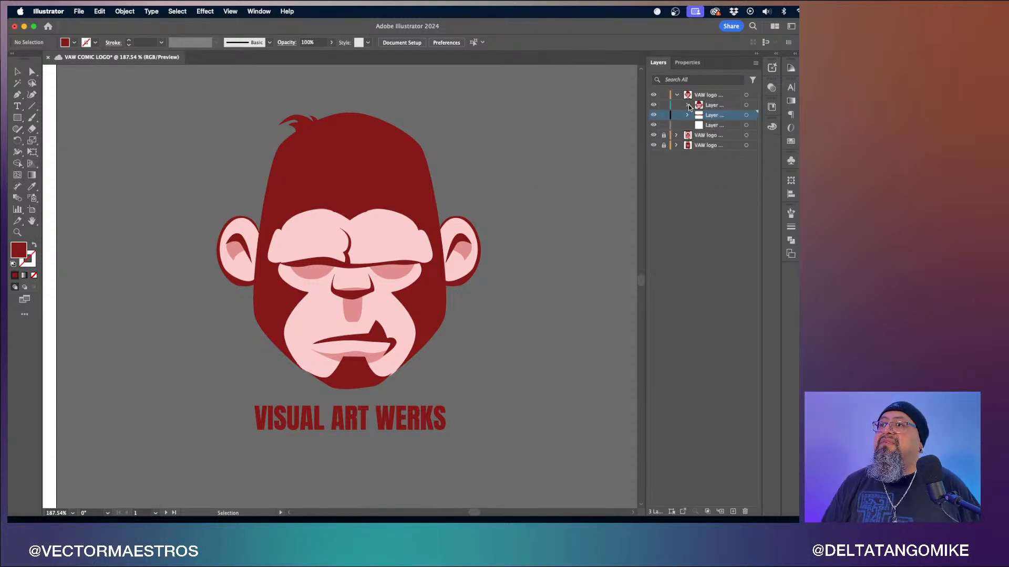
- Delete the empty sublayer from the duplicated logo layer
left_click_drag(722, 123, 745, 512)
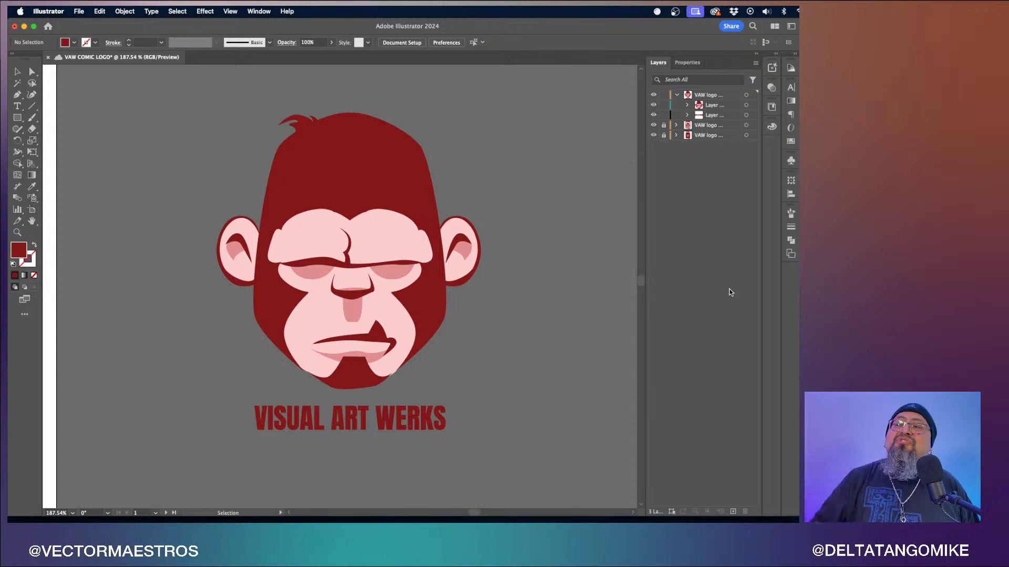
- Toggle the visibility of the duplicated logo's layer and sublayers to inspect which artwork each one holds
left_click(653, 95)
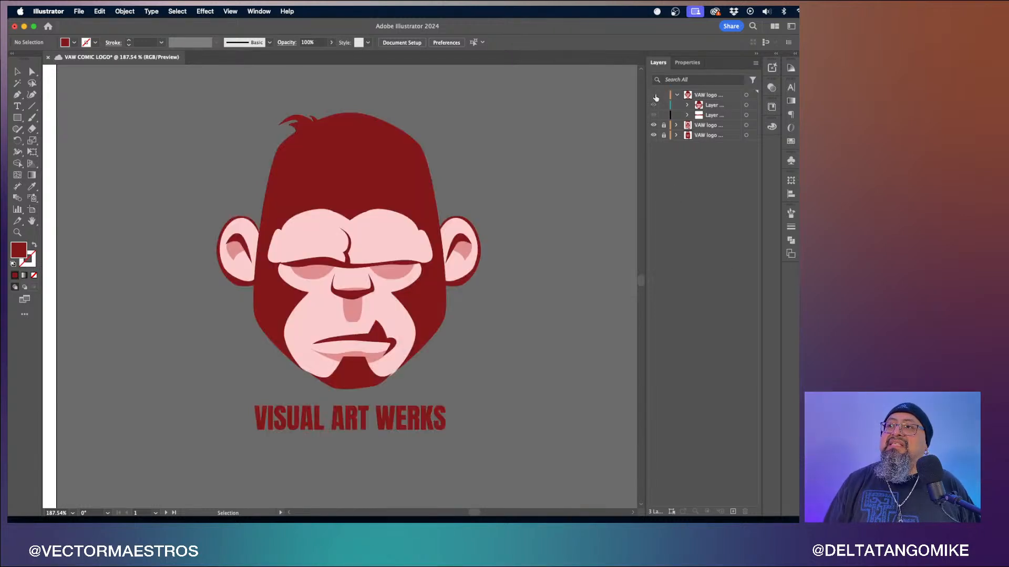
left_click(654, 95)
left_click(653, 94)
left_click(677, 95)
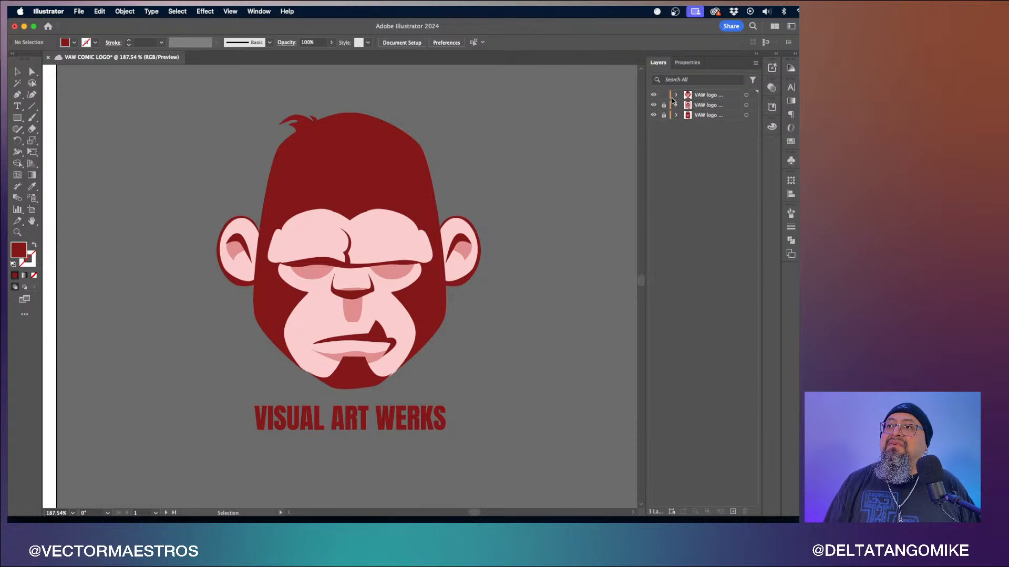
left_click(676, 96)
left_click(687, 105)
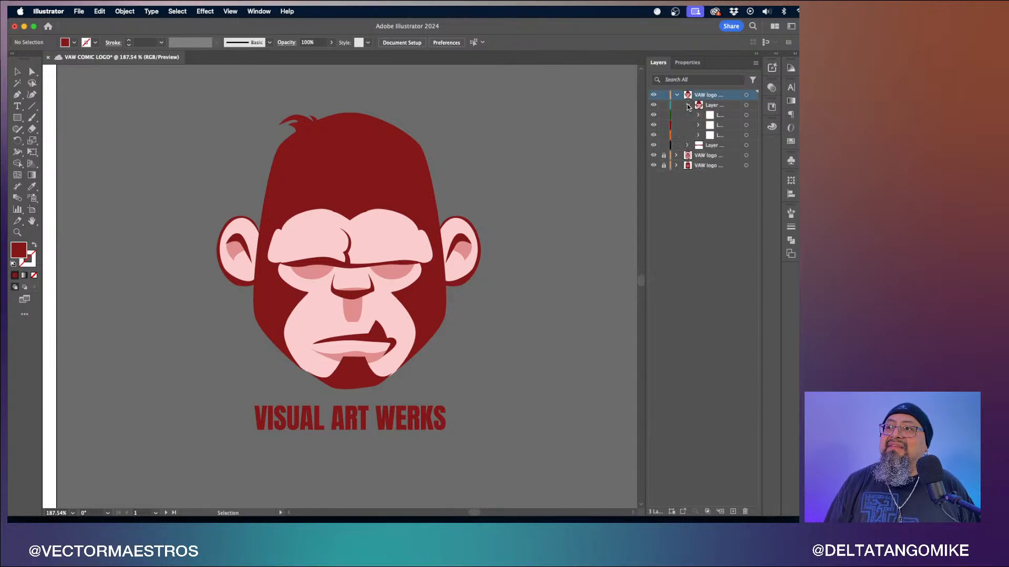
left_click(708, 115)
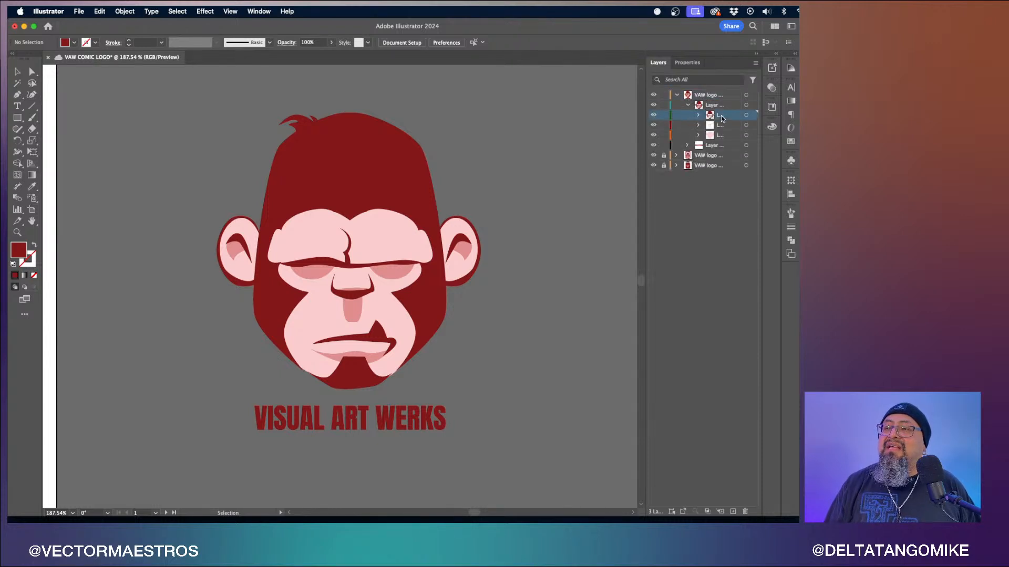
left_click(654, 115)
left_click(654, 115)
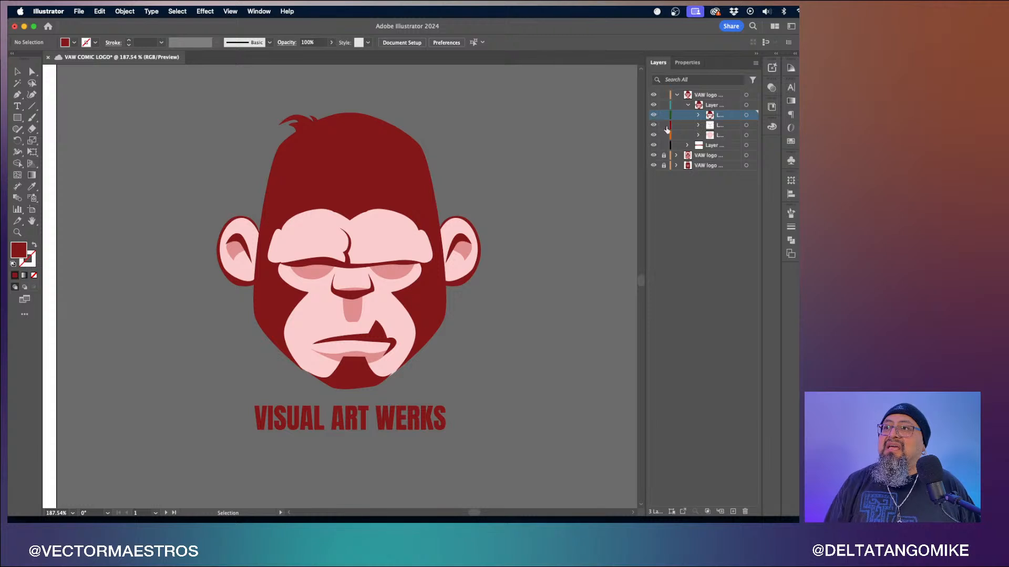
left_click(654, 127)
left_click(654, 126)
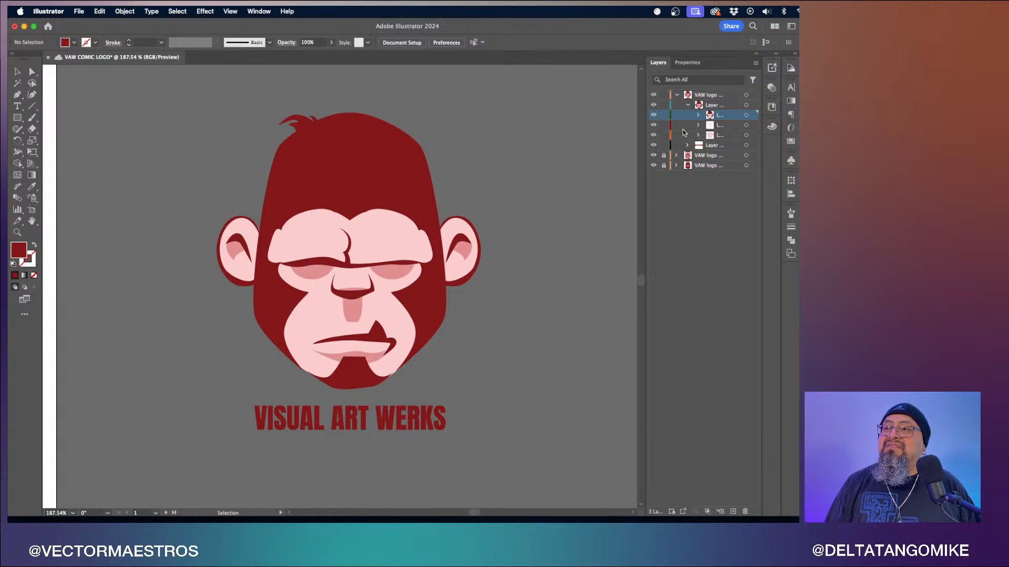
- Select all dark red shapes in the ape head's top sublayer and unite them with Pathfinder
left_click(745, 116)
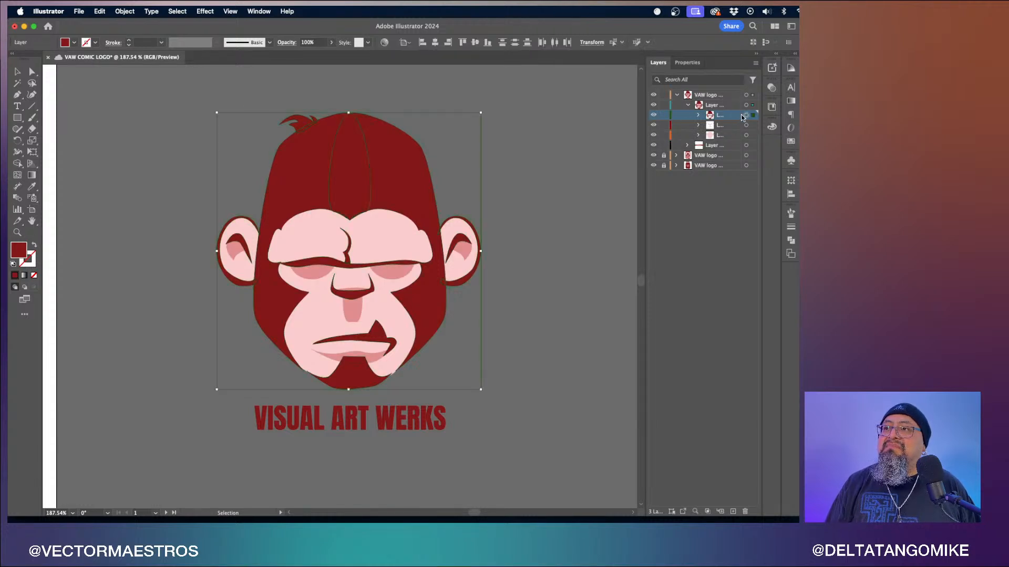
left_click(699, 115)
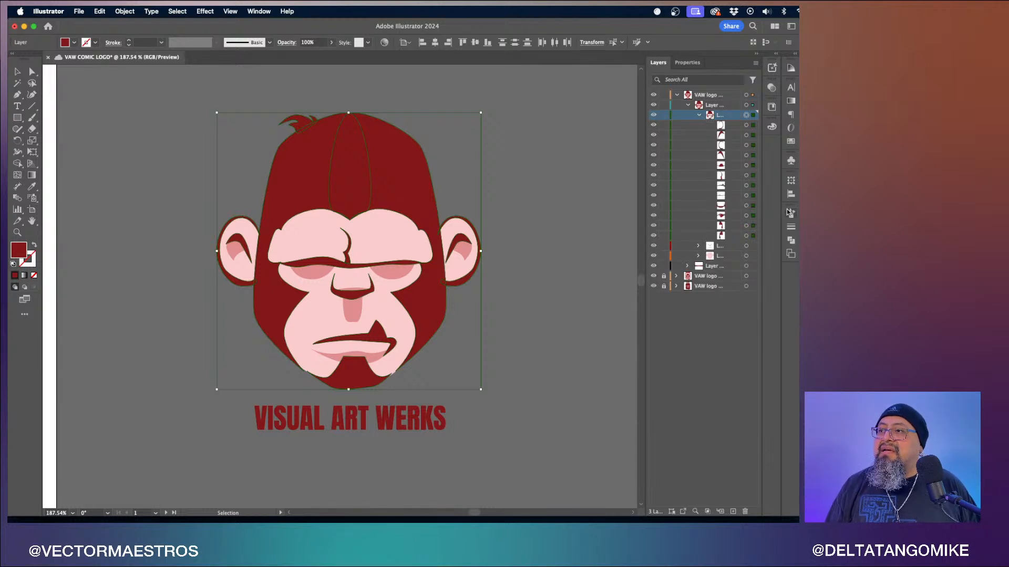
left_click(791, 240)
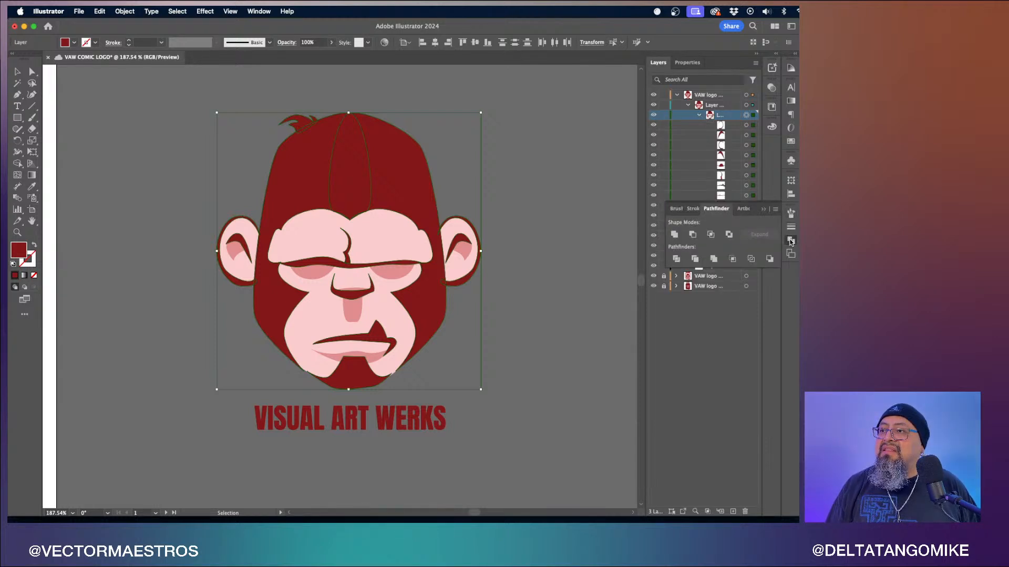
left_click(676, 235)
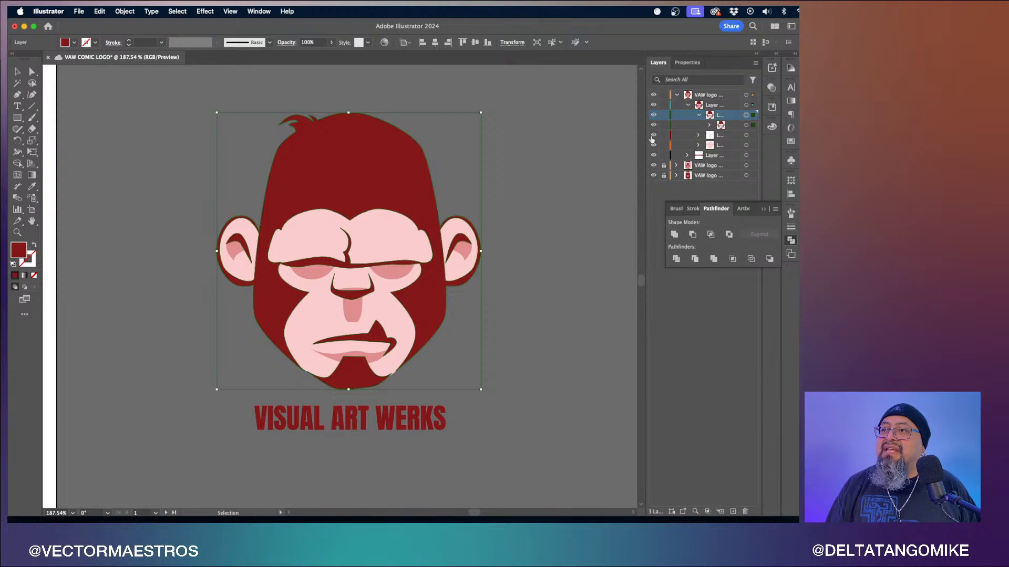
- Inspect the united shapes and the remaining pink sublayers by selecting them and toggling their visibility
left_click(710, 125)
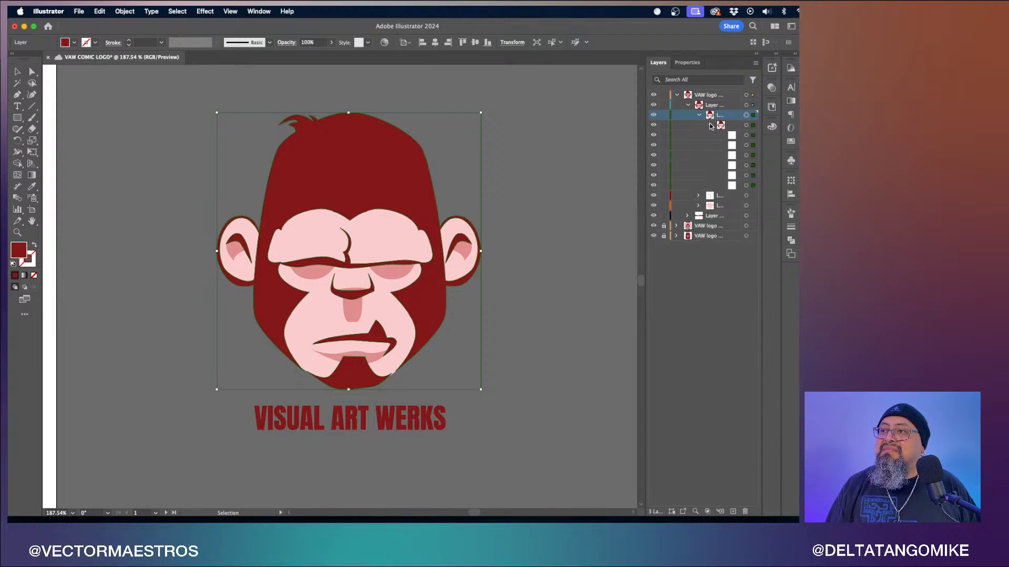
left_click(746, 146)
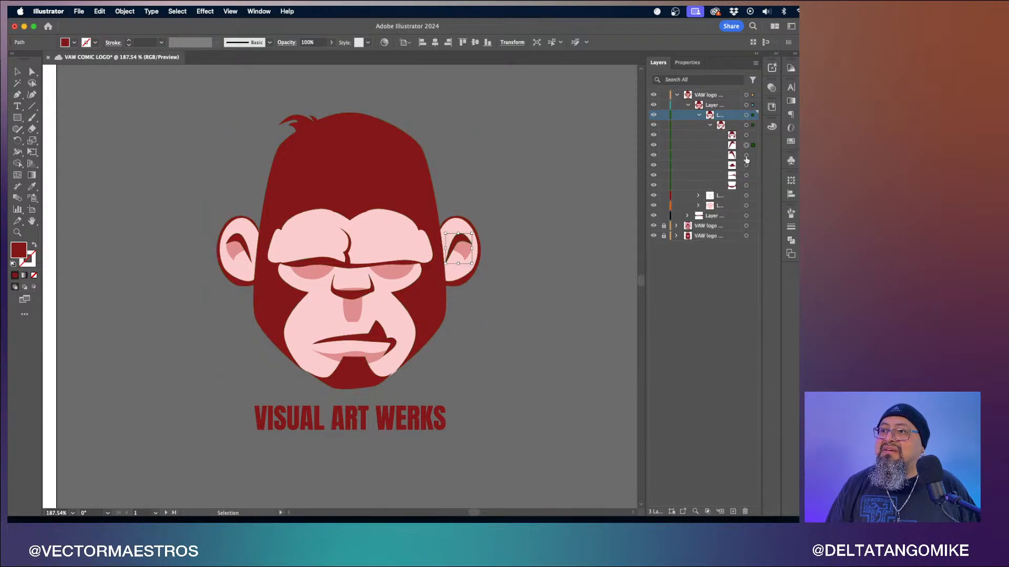
left_click(746, 155)
left_click(746, 165)
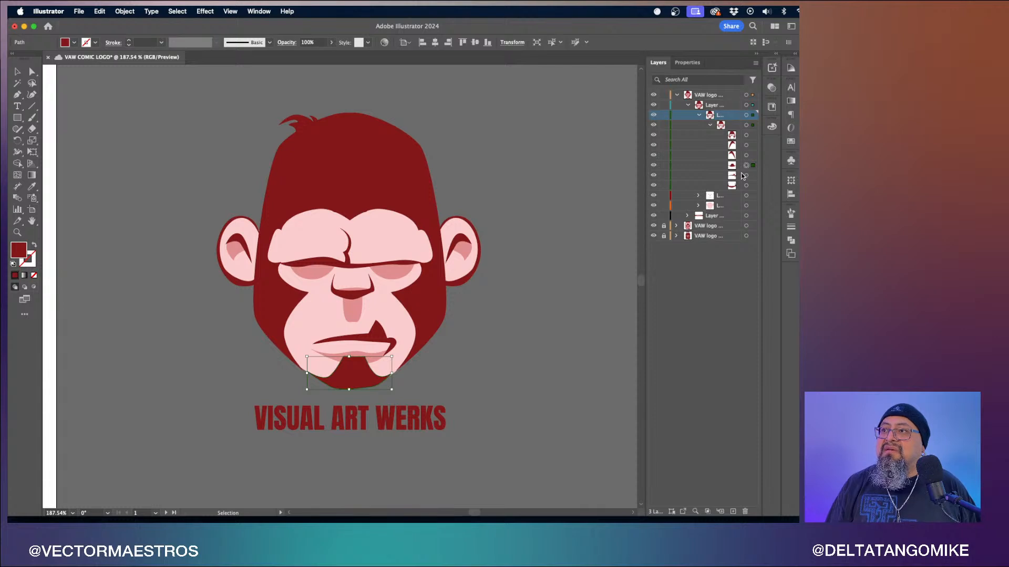
left_click(746, 175)
left_click(747, 185)
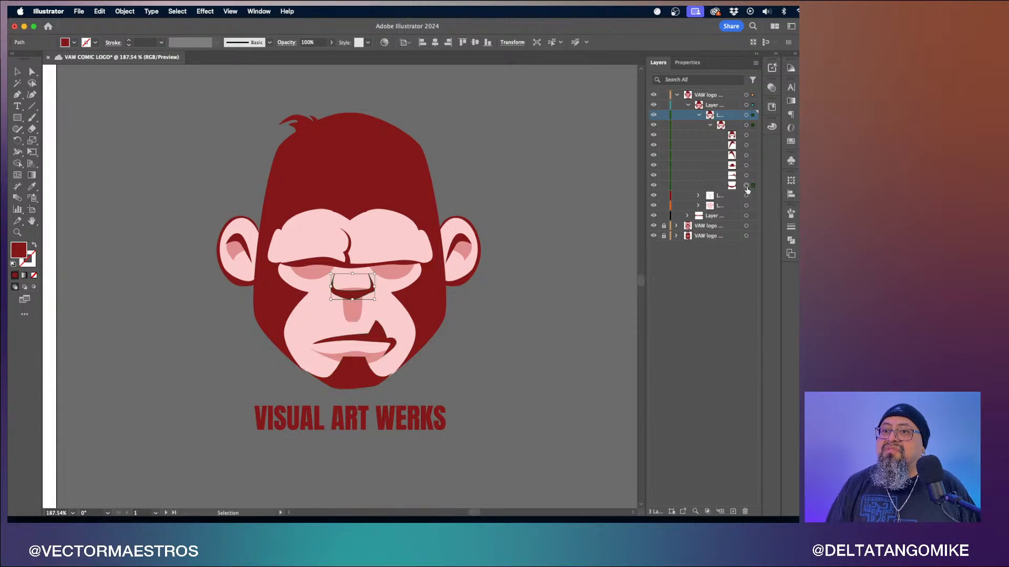
left_click(700, 116)
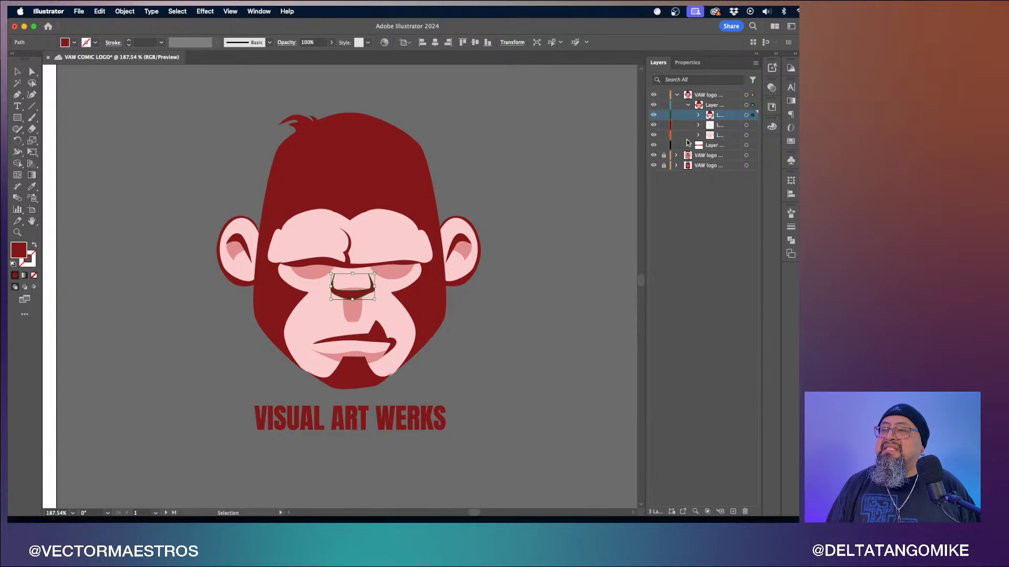
left_click(746, 126)
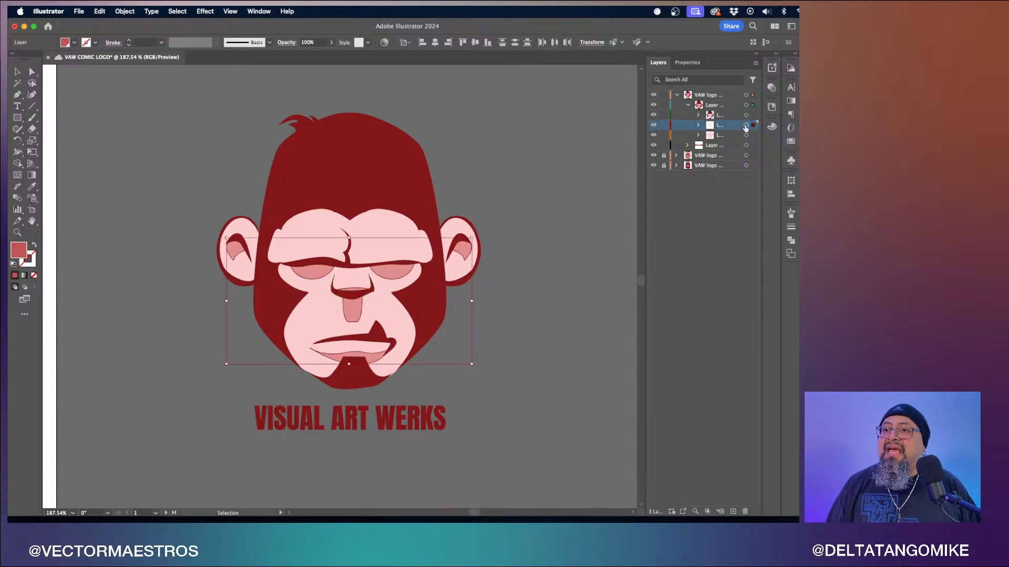
left_click(654, 126)
left_click(654, 126)
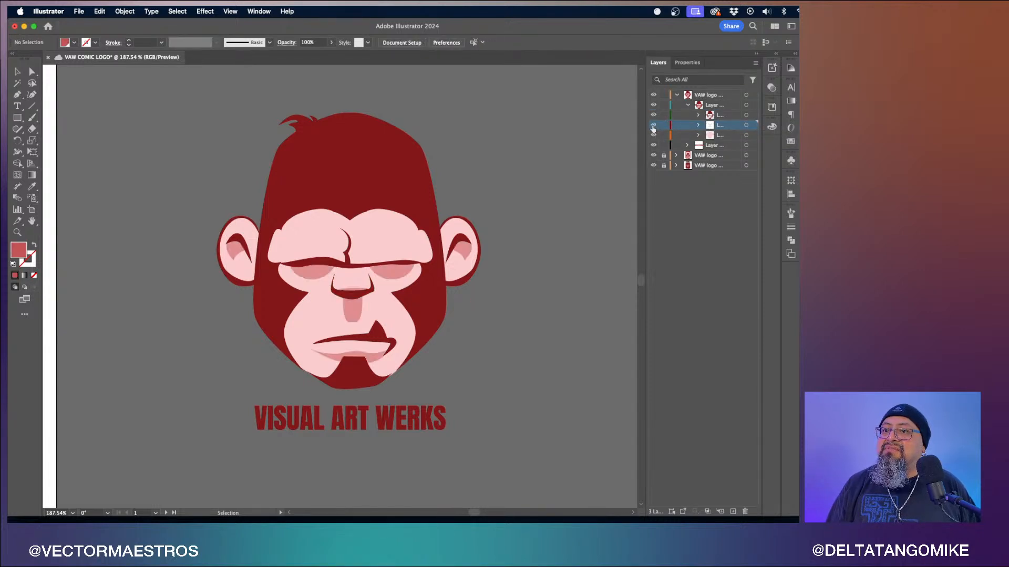
left_click(746, 135)
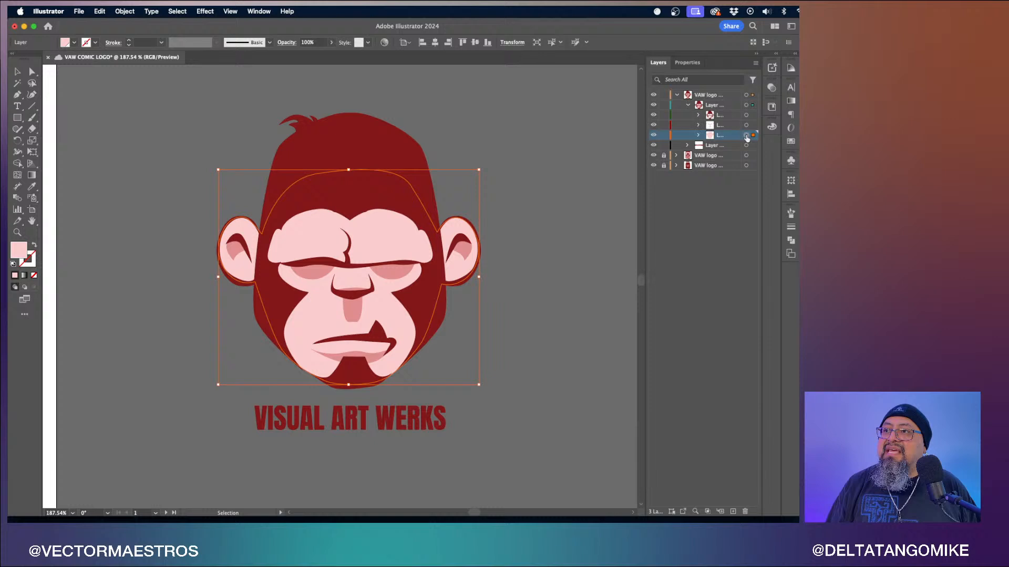
left_click(653, 136)
left_click(654, 136)
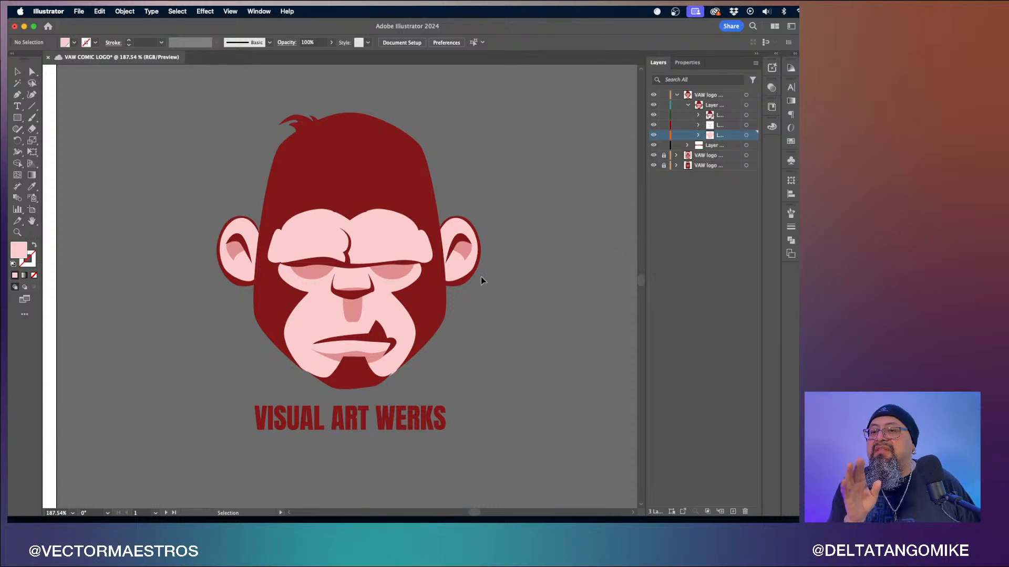
- Rename the duplicated logo layer to VAW logo Deno sticker 1
left_click(677, 96)
left_click(707, 95)
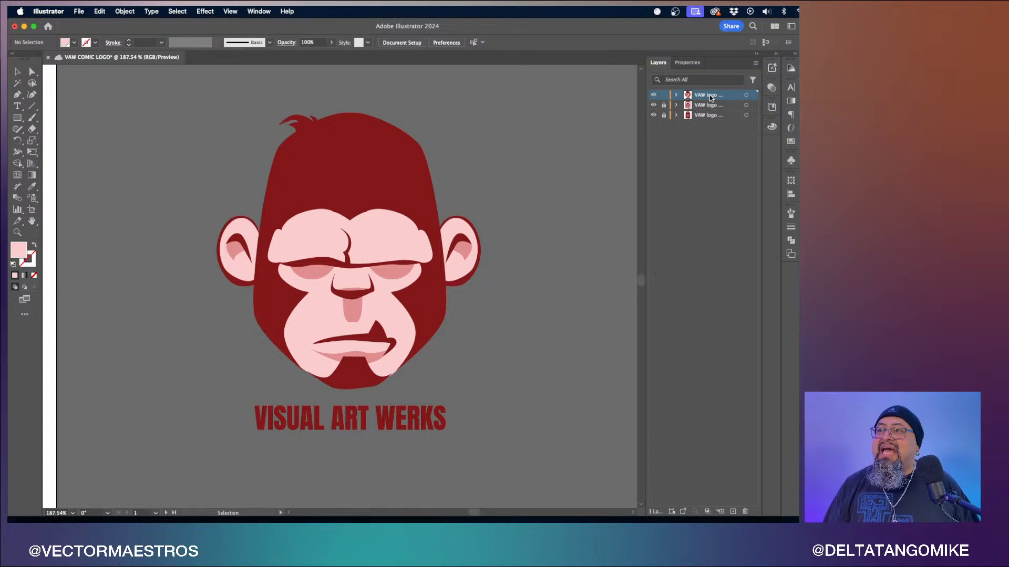
double_click(710, 96)
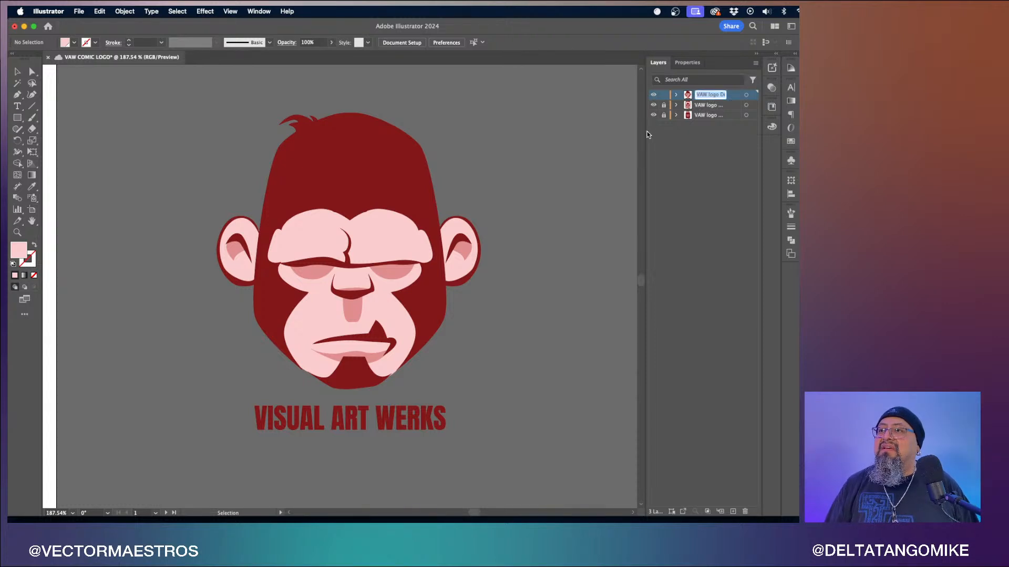
left_click_drag(647, 132, 584, 132)
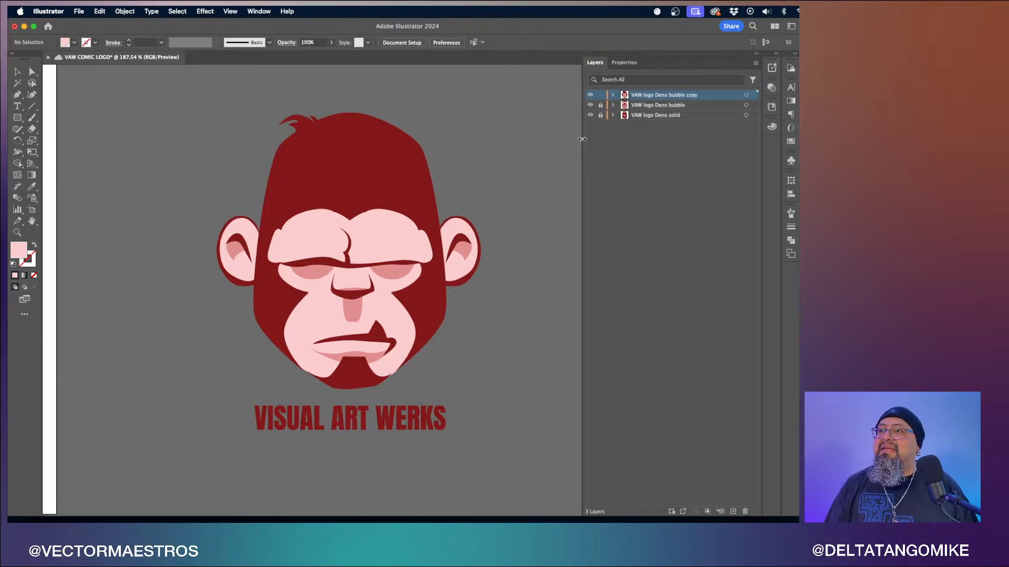
double_click(685, 95)
left_click(674, 96)
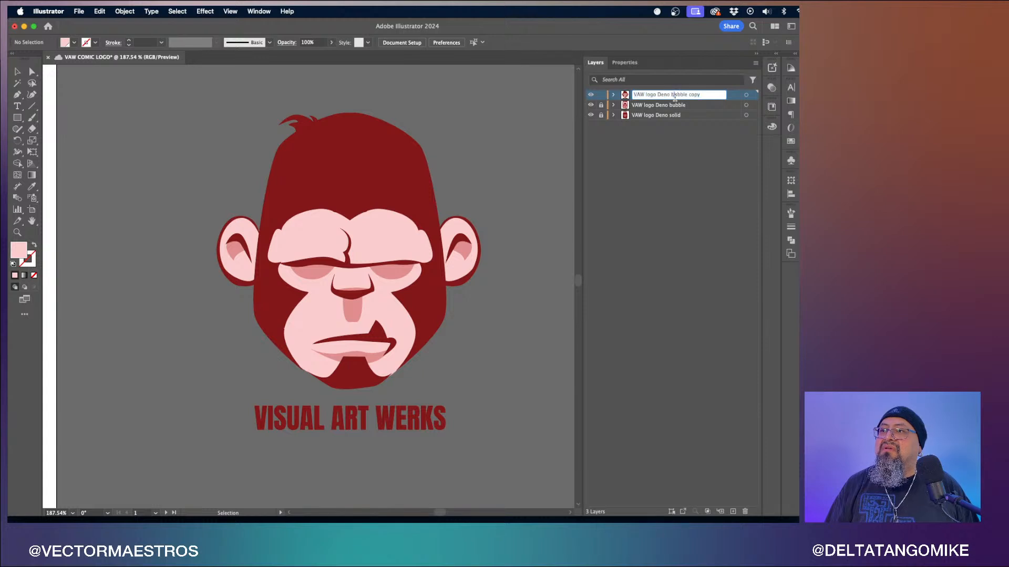
left_click_drag(671, 95, 722, 95)
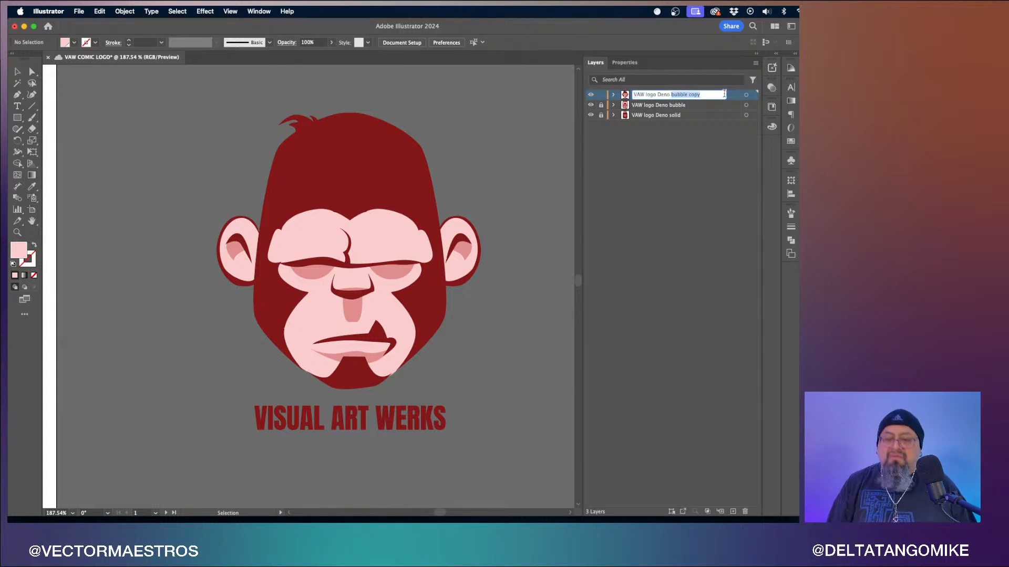
type("sticker")
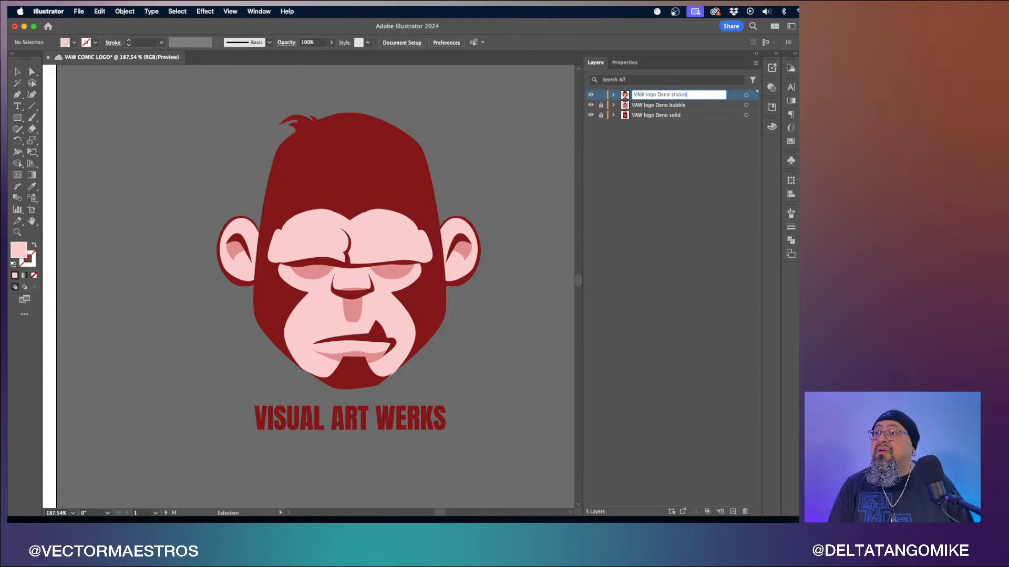
key("Return")
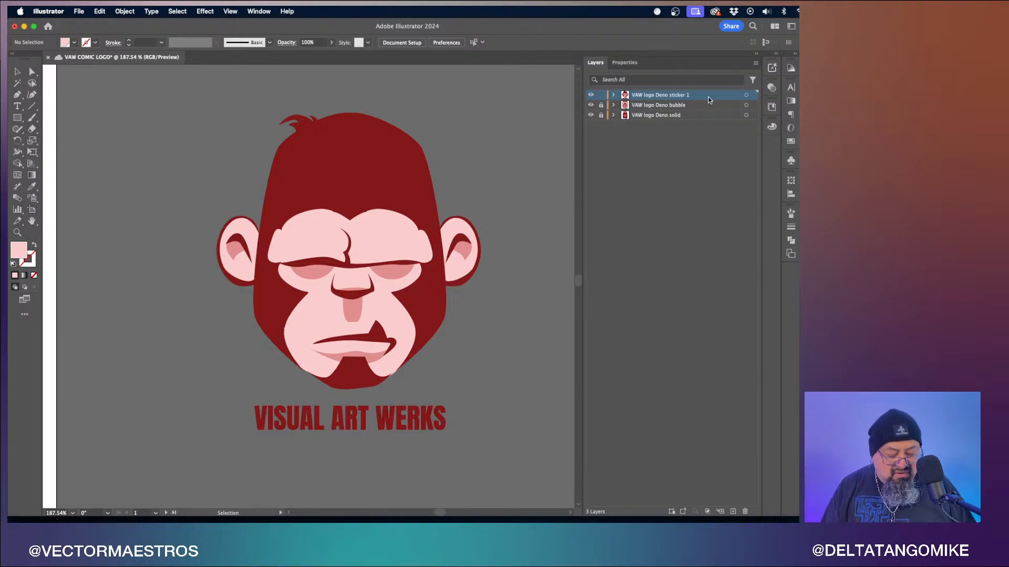
- Duplicate the sticker 1 layer and lock the original
left_click_drag(709, 98, 709, 102)
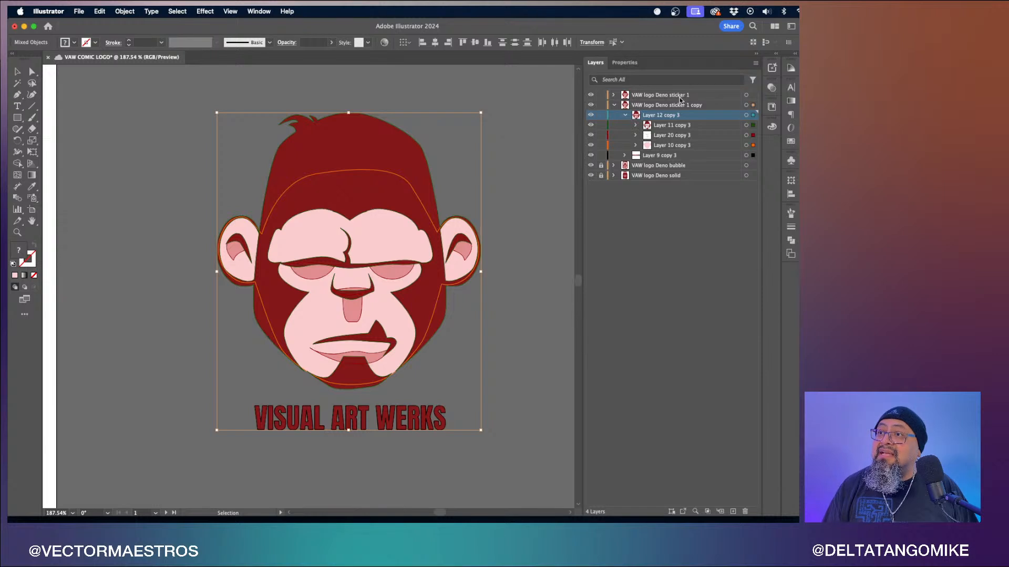
left_click(614, 105)
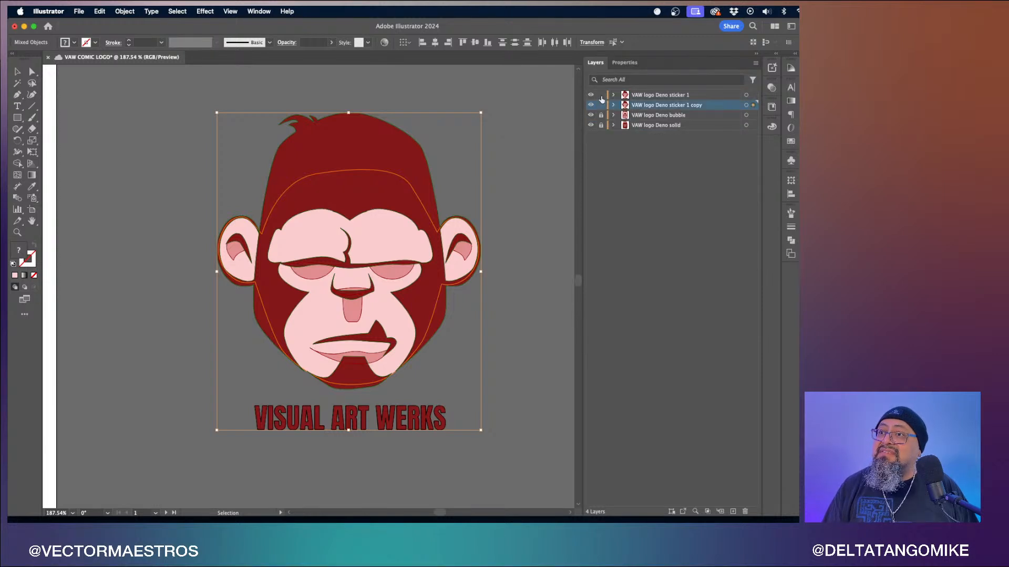
left_click(601, 97)
- Rename the duplicated layer to VAW logo Deno sticker 2
double_click(692, 107)
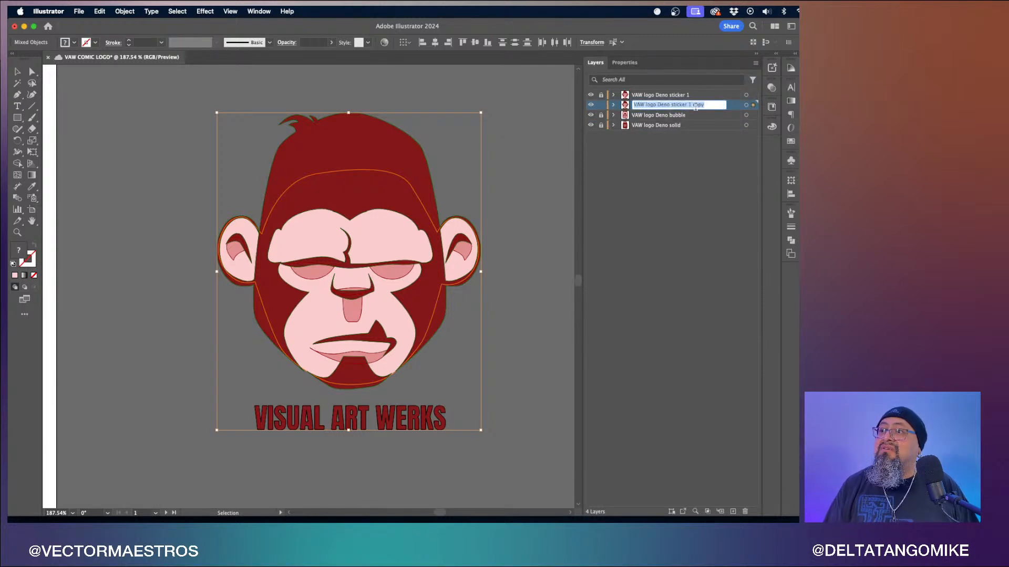
left_click(718, 107)
key("BackSpace")
key("BackSpace")
key("BackSpace")
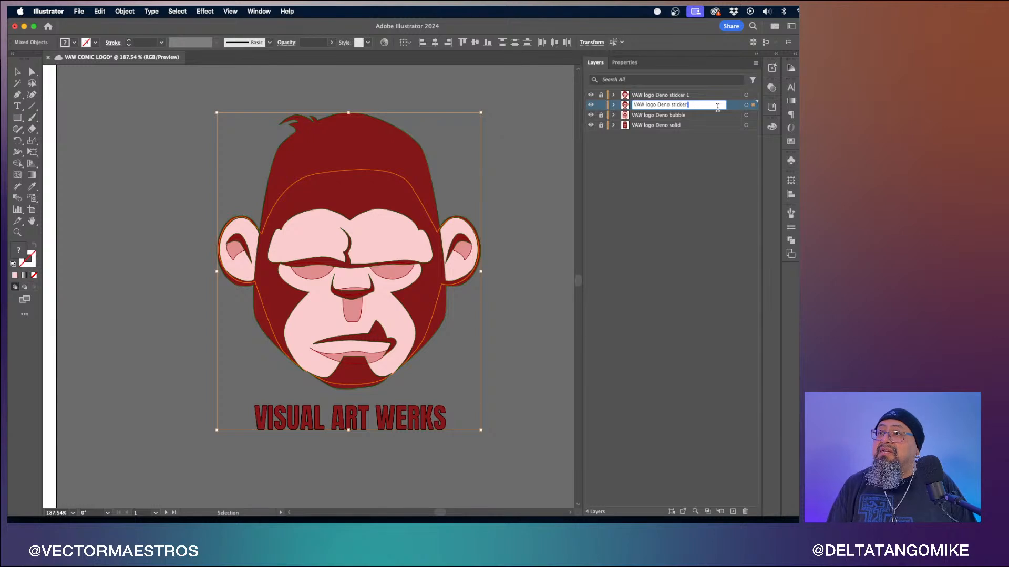
type("2")
key("Return")
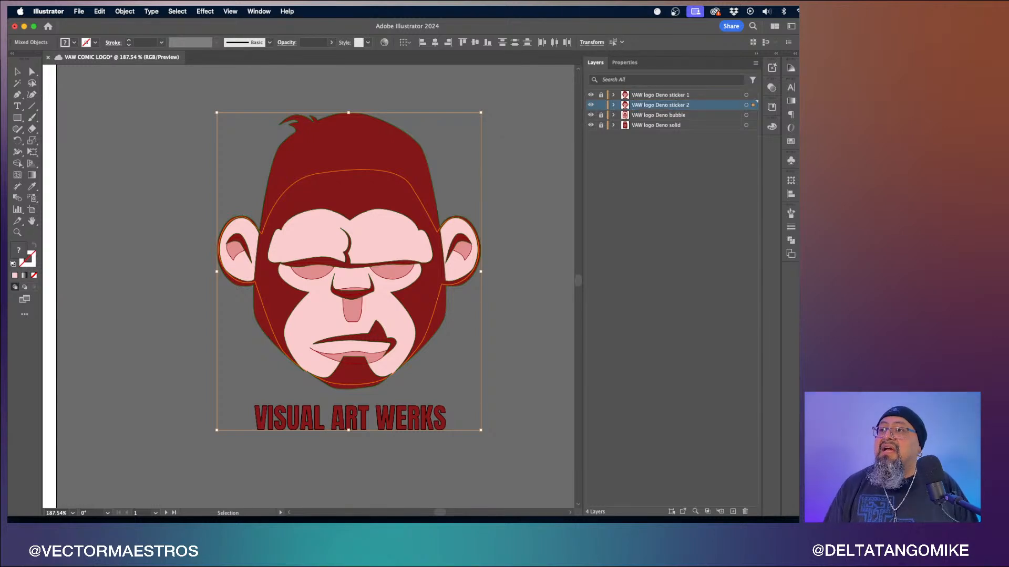
- Select the sticker 2 artwork and give it a 10 pt stroke with round caps and round corners
left_click(746, 105)
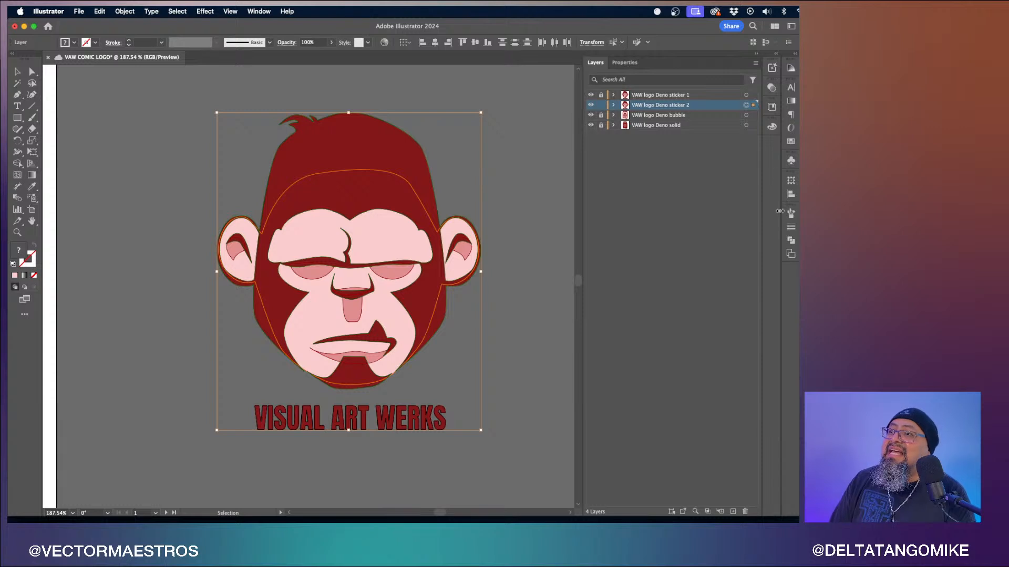
left_click(791, 227)
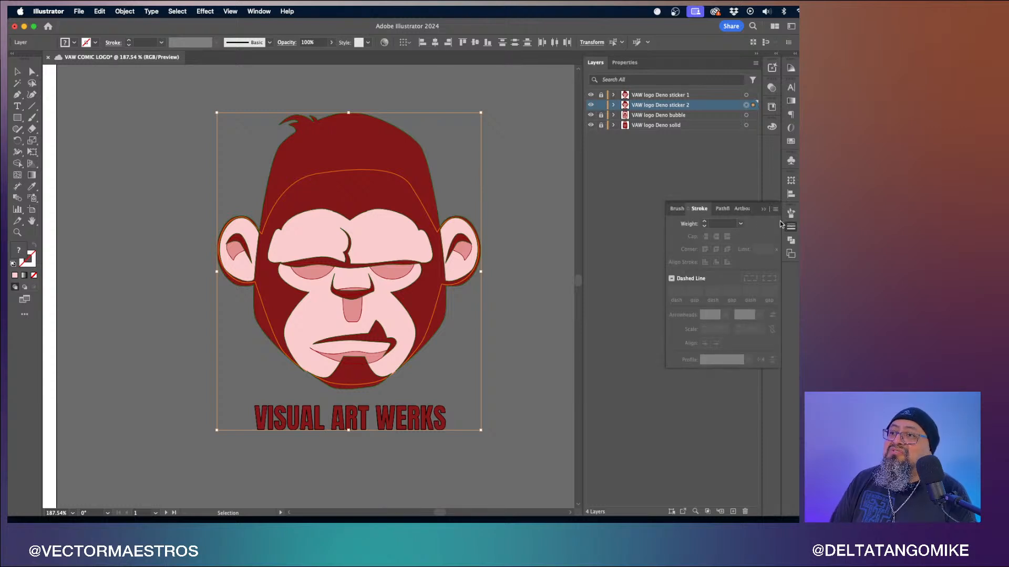
left_click_drag(704, 210, 545, 218)
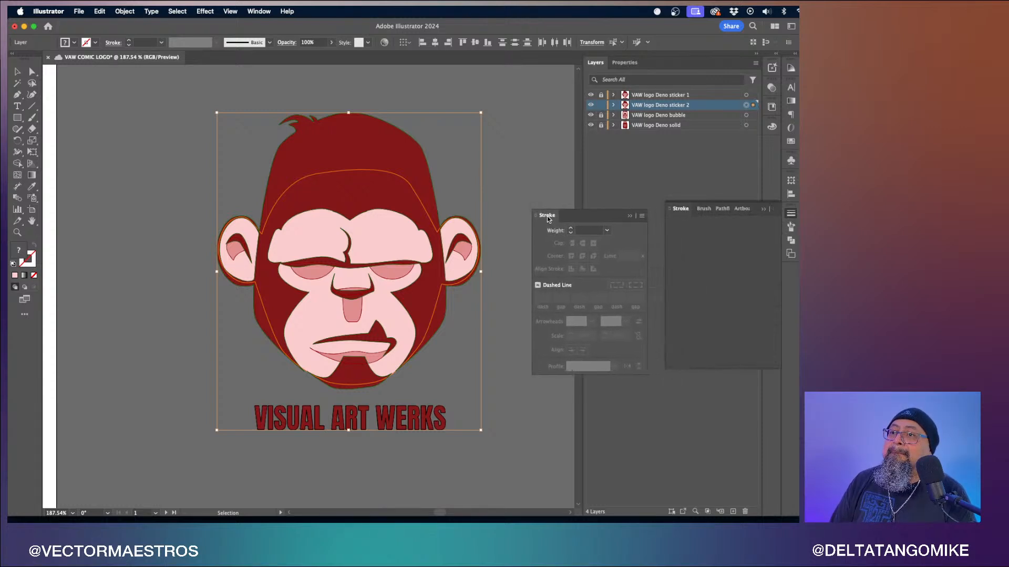
left_click(770, 128)
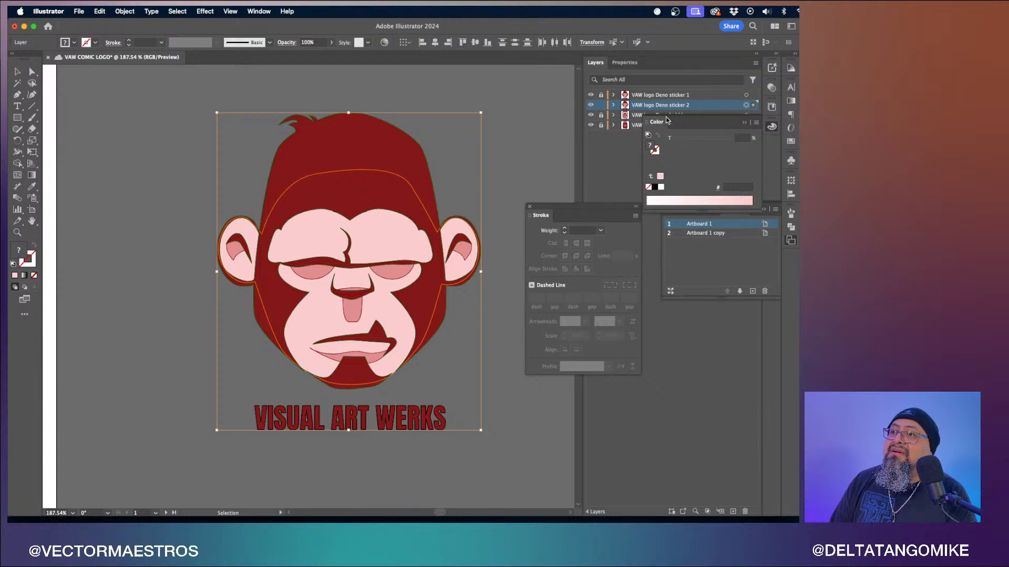
mouse_move(656, 124)
left_mouse_down()
mouse_move(582, 138)
mouse_move(503, 302)
mouse_move(244, 368)
mouse_move(41, 357)
mouse_move(96, 385)
left_mouse_up()
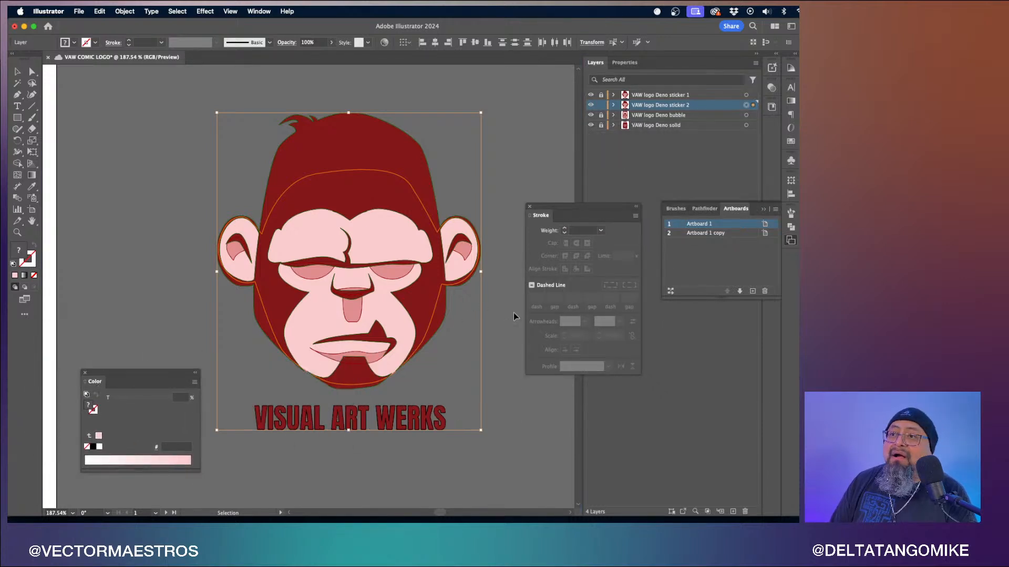
left_click(600, 234)
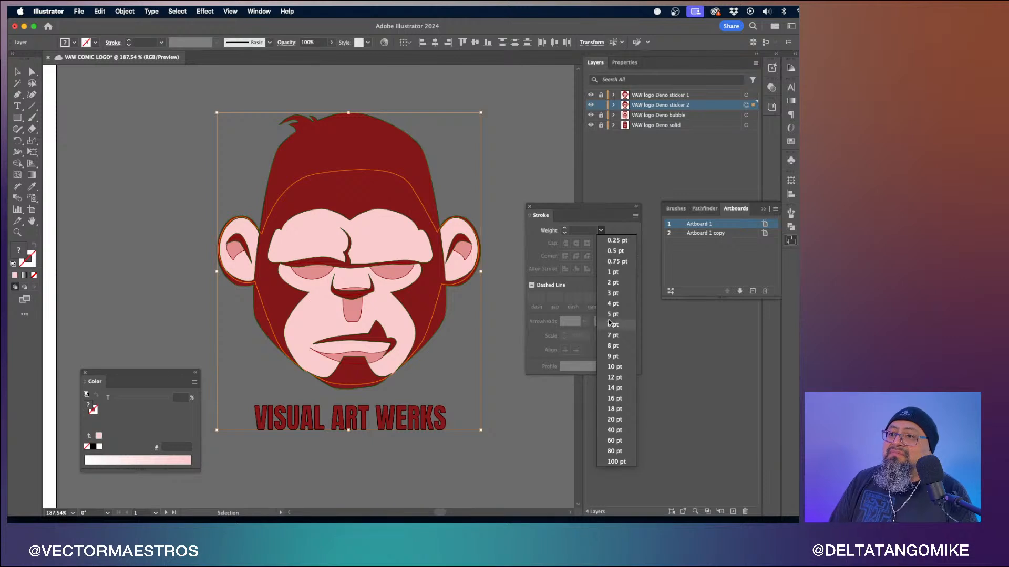
left_click(616, 368)
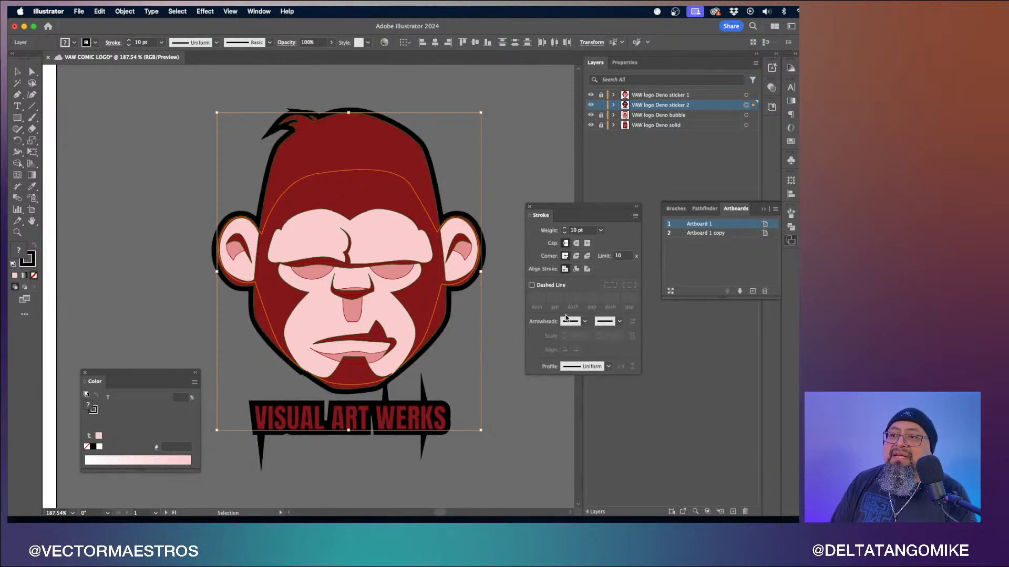
left_click(576, 243)
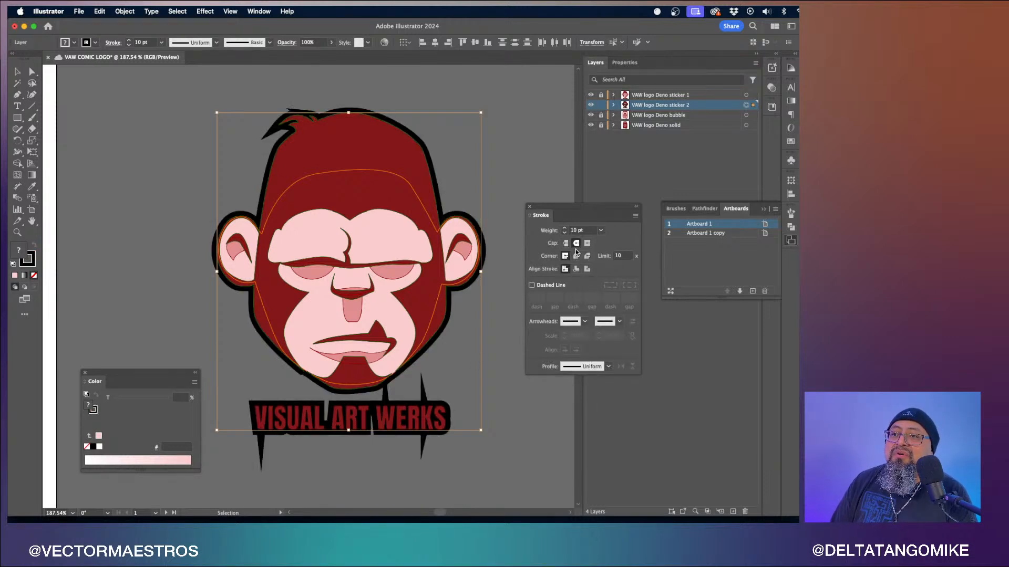
left_click(576, 258)
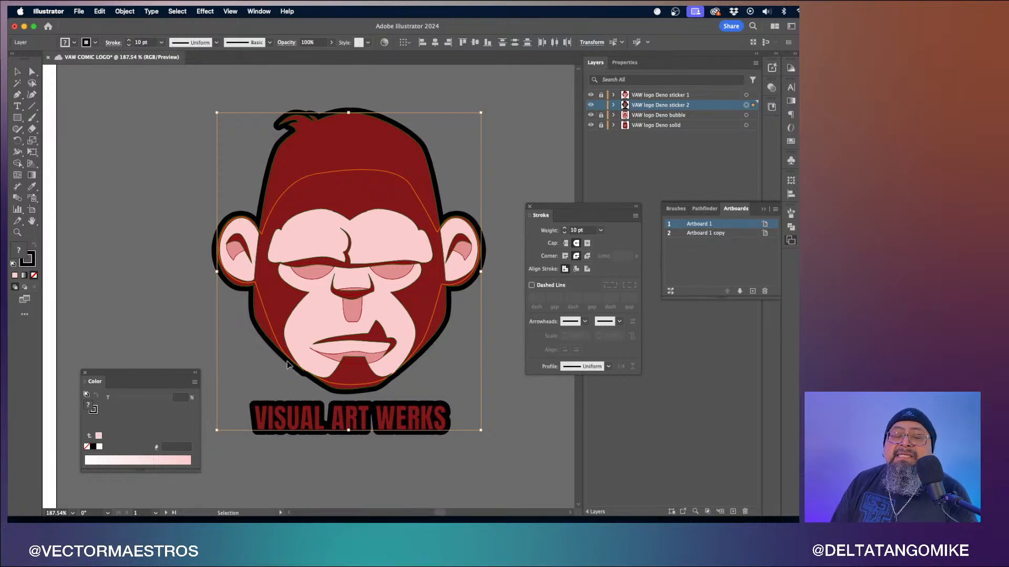
- Set the stroke colour to dark purple, R 80, G 0, B 89
left_click(94, 411)
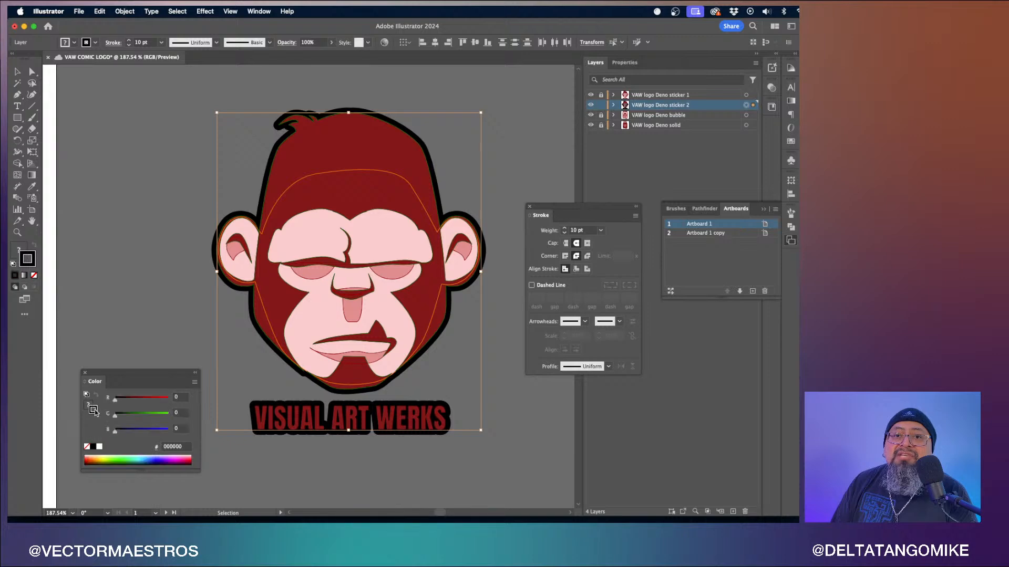
left_click(138, 398)
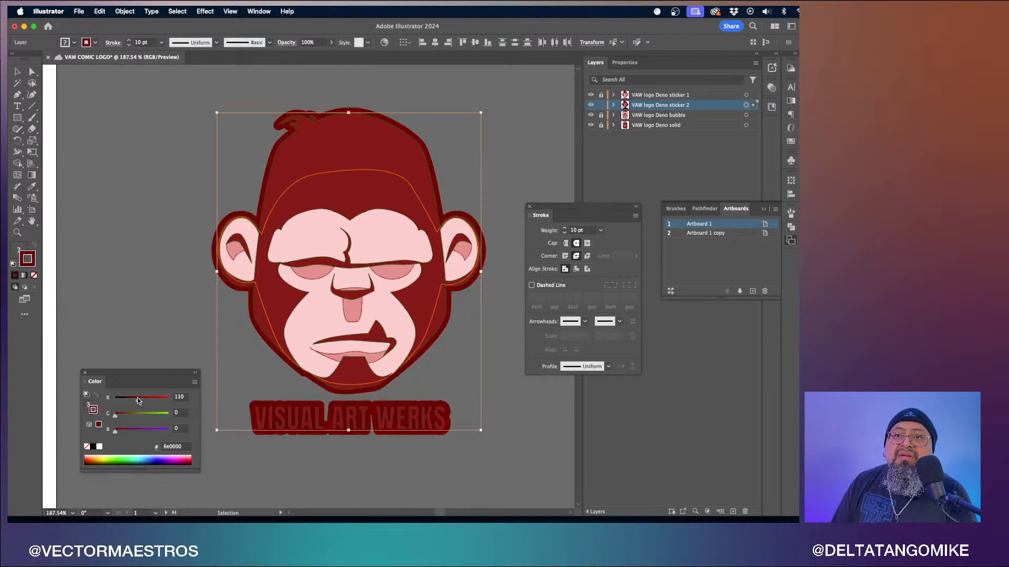
left_click(132, 399)
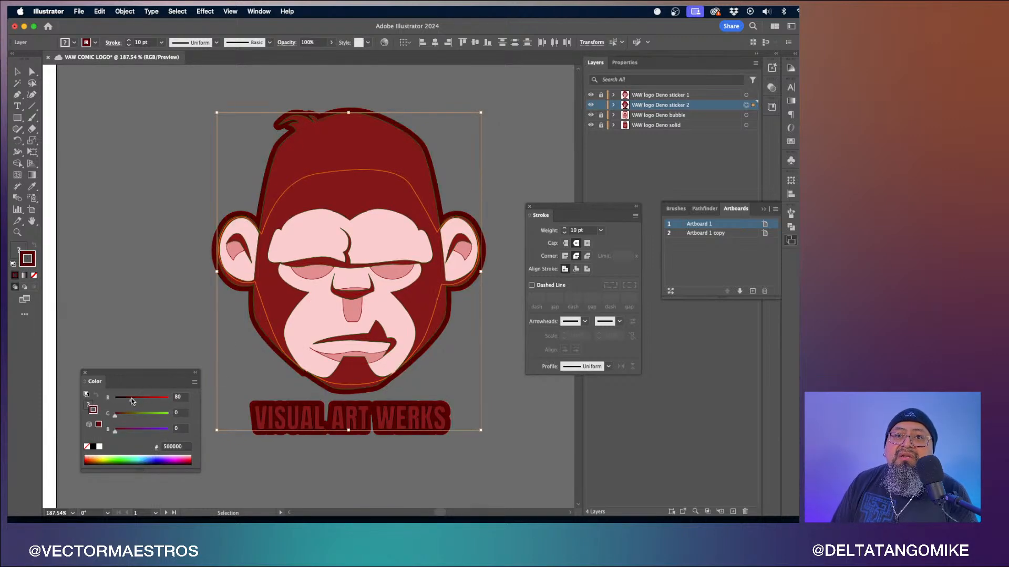
left_click(133, 431)
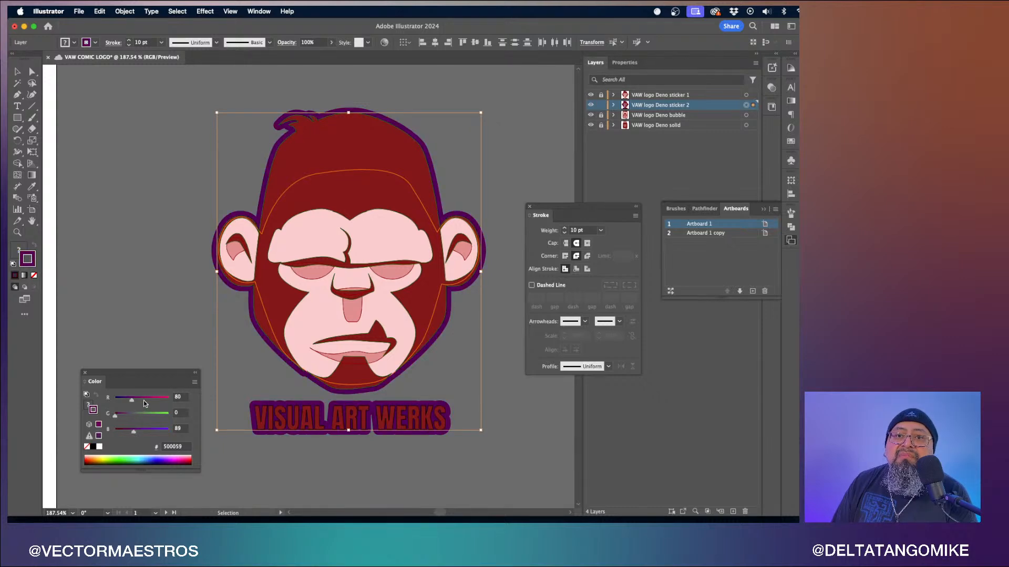
- Try sampling colours from the face with the Eyedropper, then undo the last two changes
left_click(30, 119)
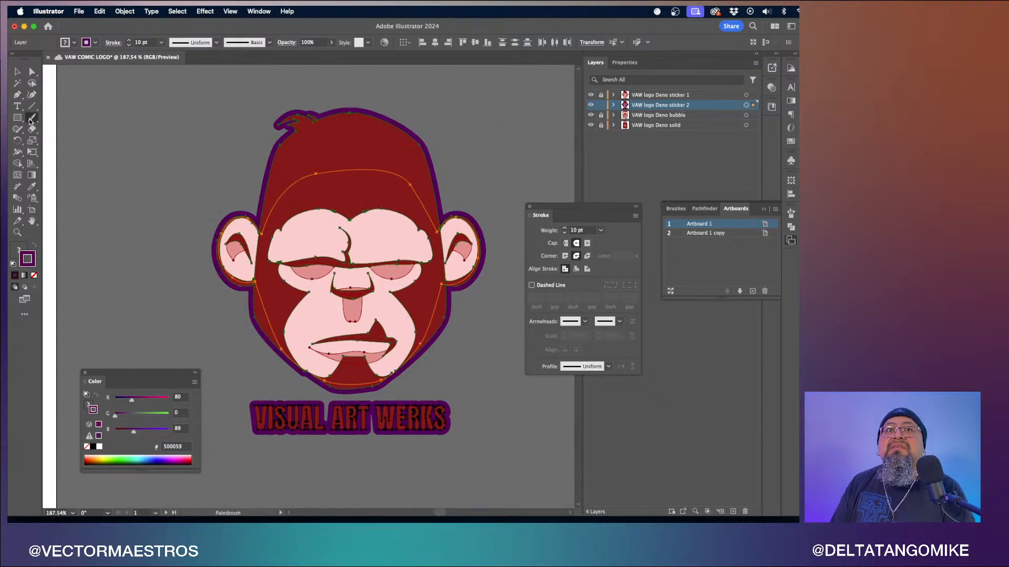
left_click(31, 186)
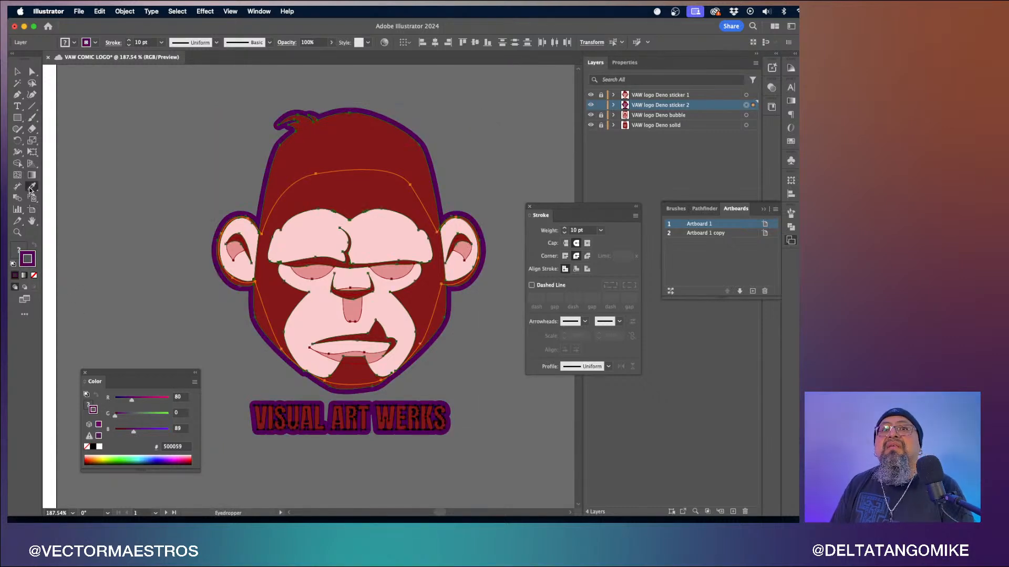
left_click(317, 217)
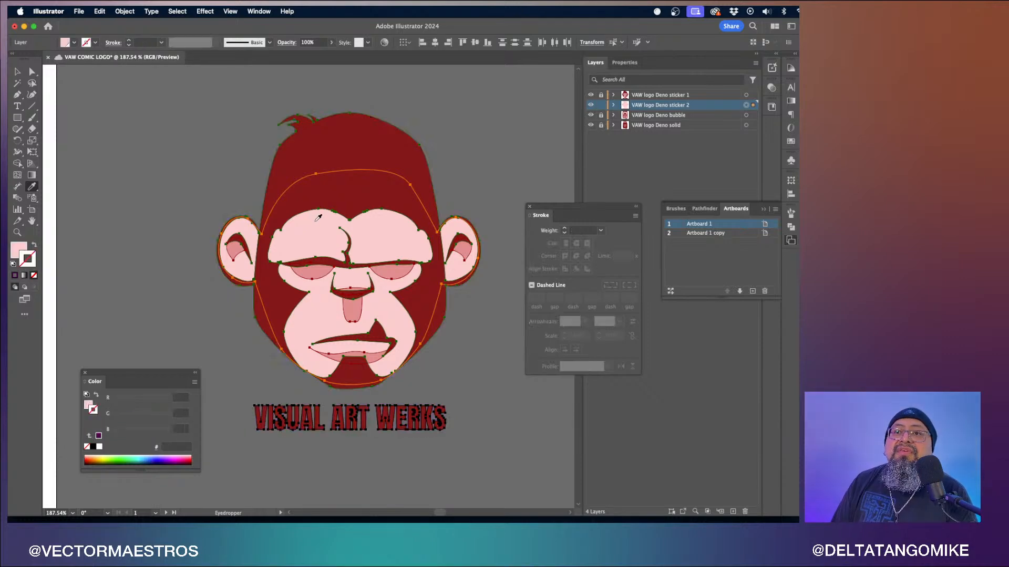
left_click(320, 269)
left_click(314, 241)
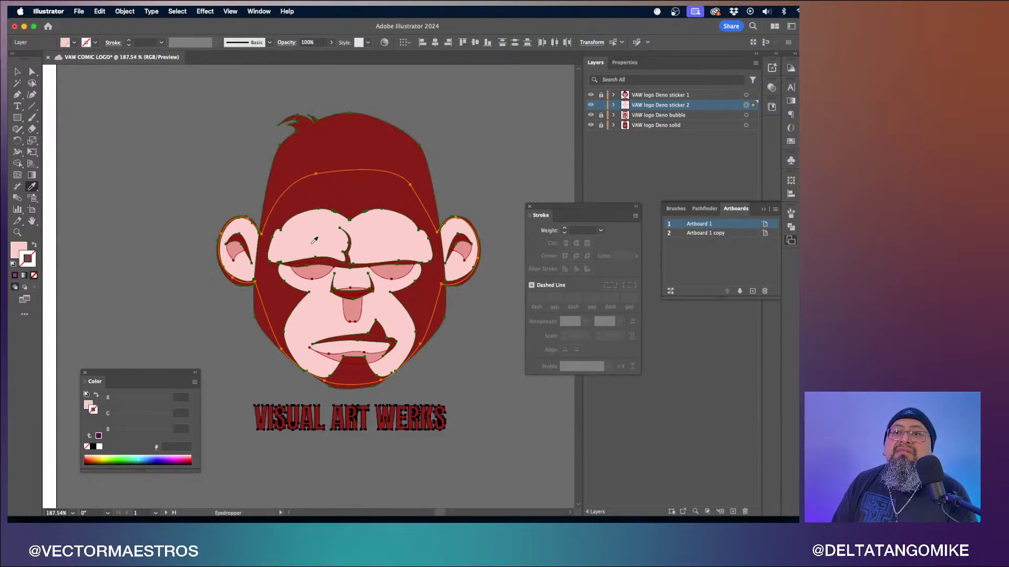
left_click(311, 189)
key("v")
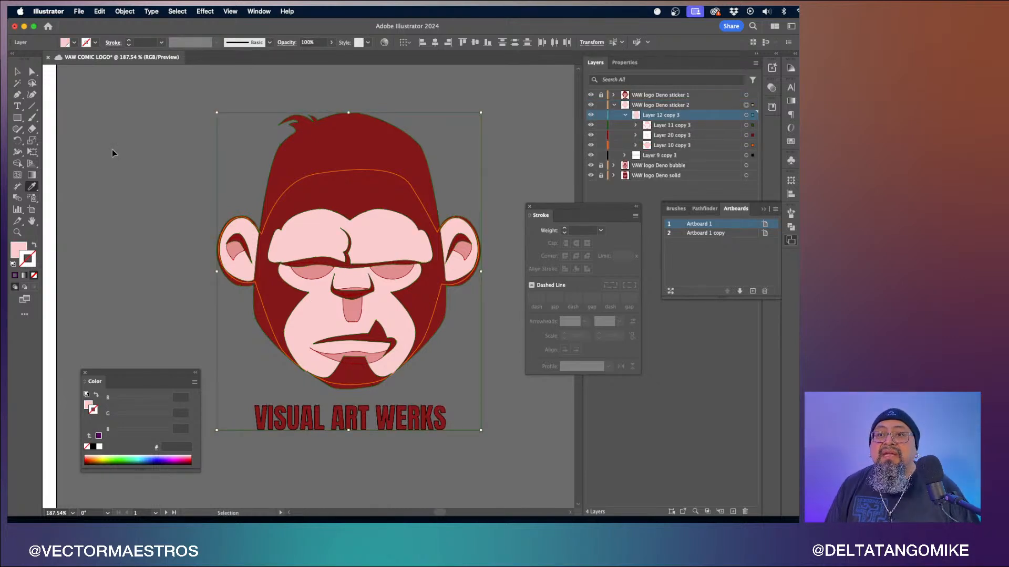
key("super+z")
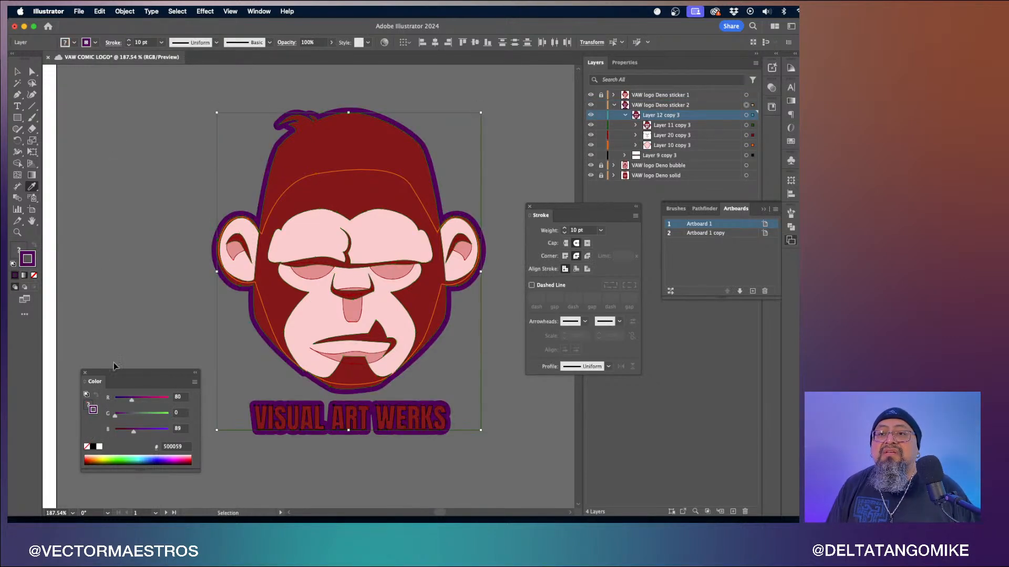
key("super+z")
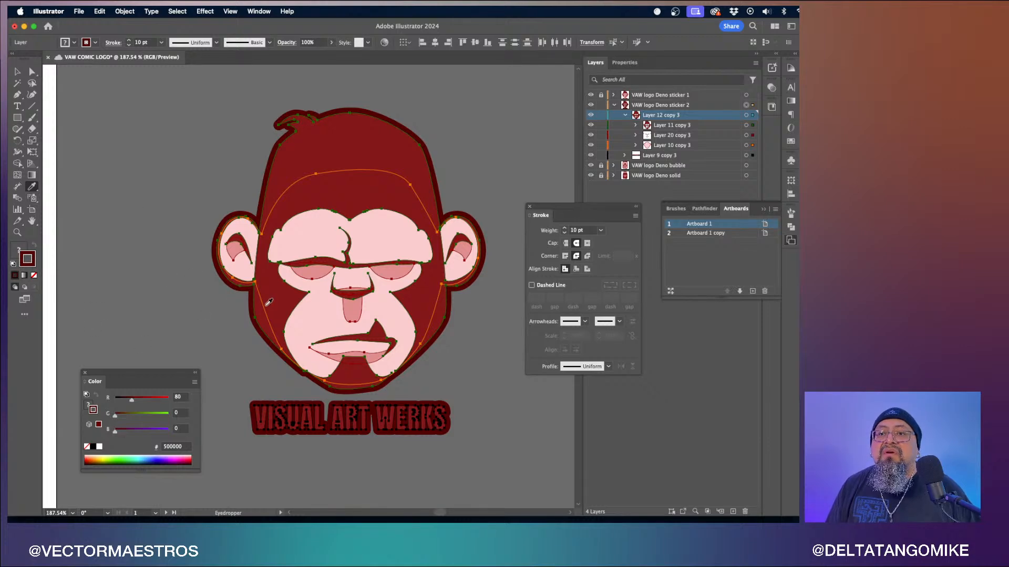
- Sample the dark red of the head with the Eyedropper and swap it from fill to stroke
left_click(282, 289)
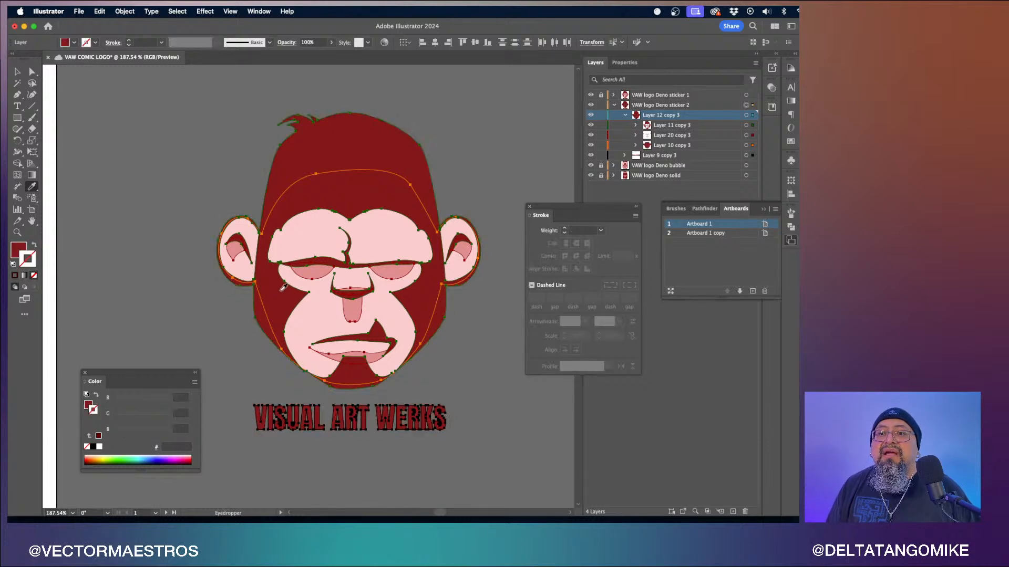
left_click(96, 396)
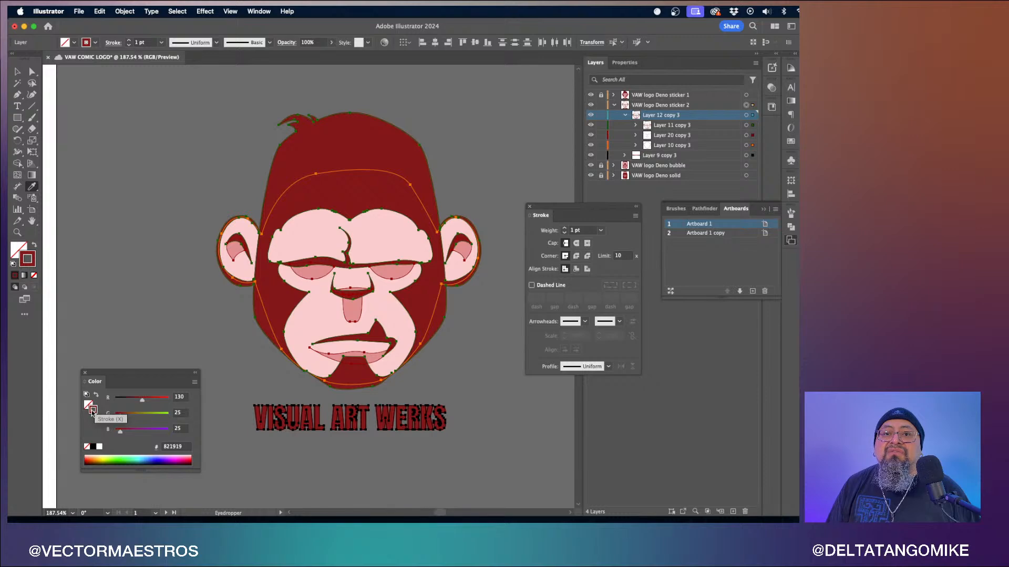
- Set the stroke weight to 20 pt with round caps and round corners
left_click(600, 230)
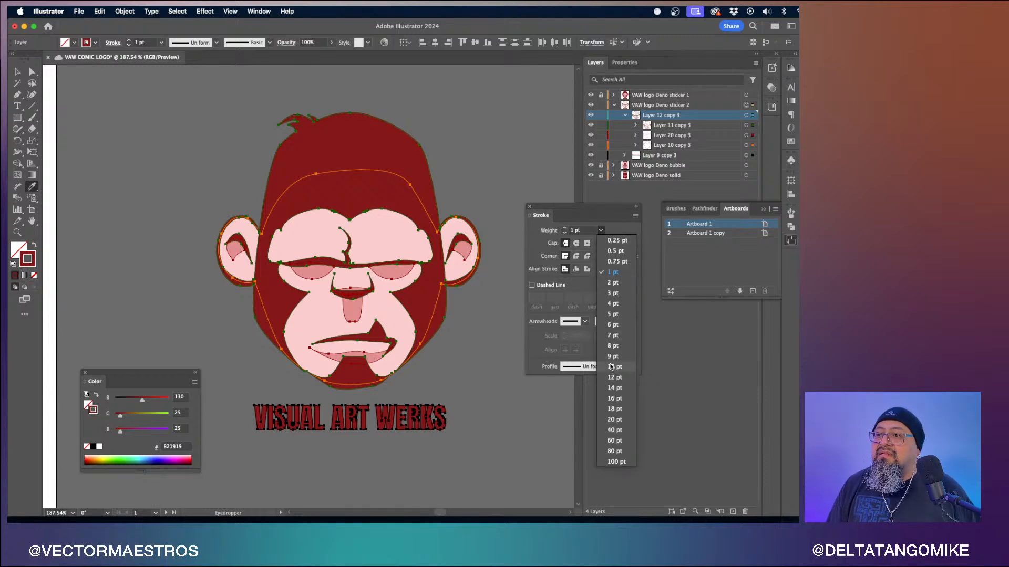
left_click(614, 419)
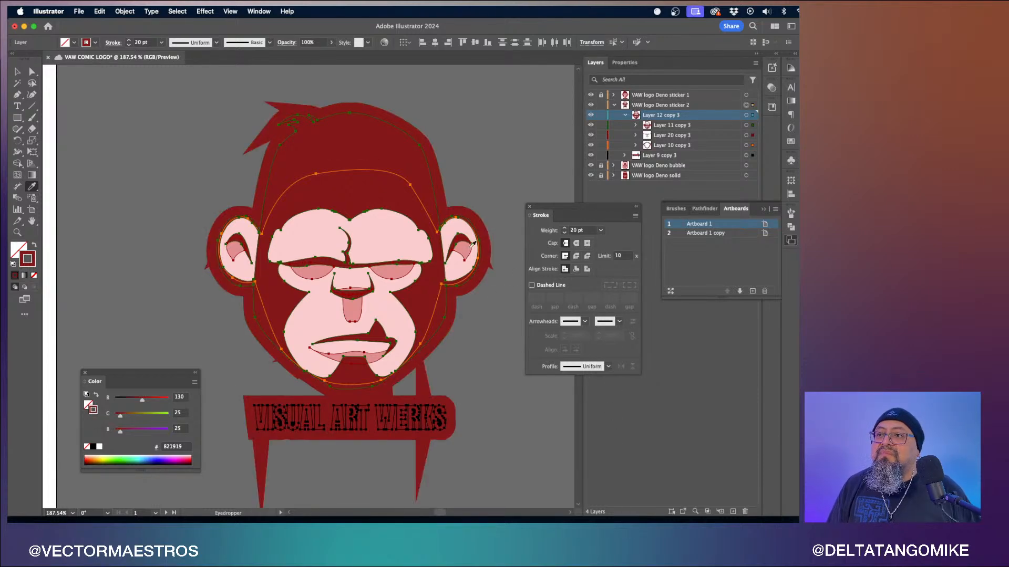
left_click(577, 243)
left_click(577, 256)
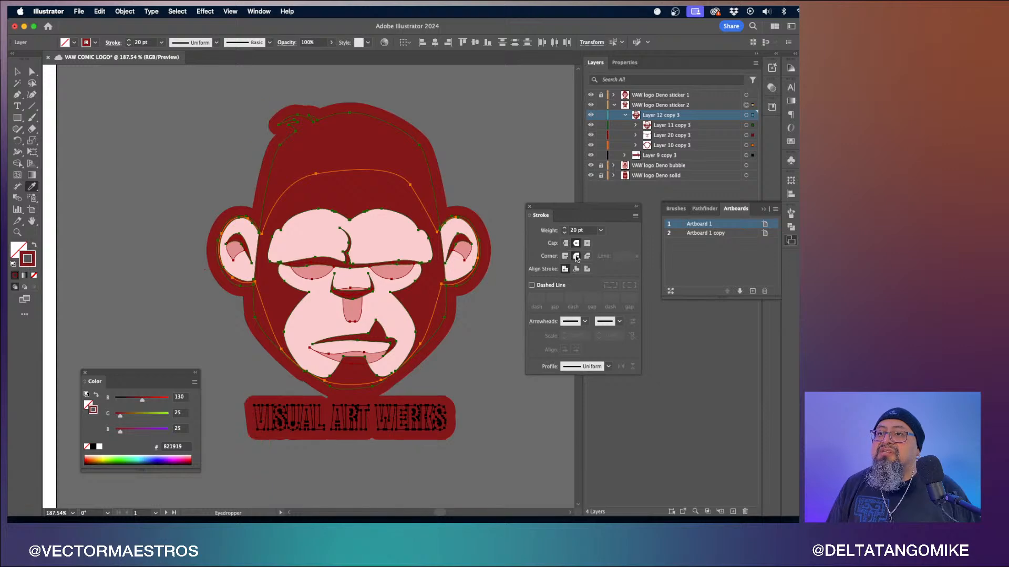
left_click(17, 73)
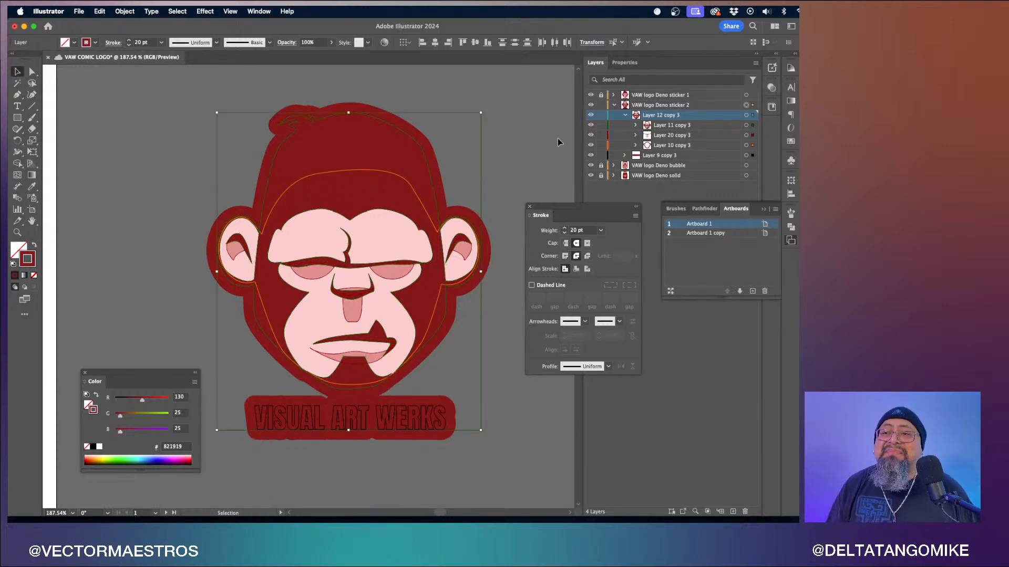
- Collapse and lock the sticker 2 layer, then duplicate it
left_click(613, 105)
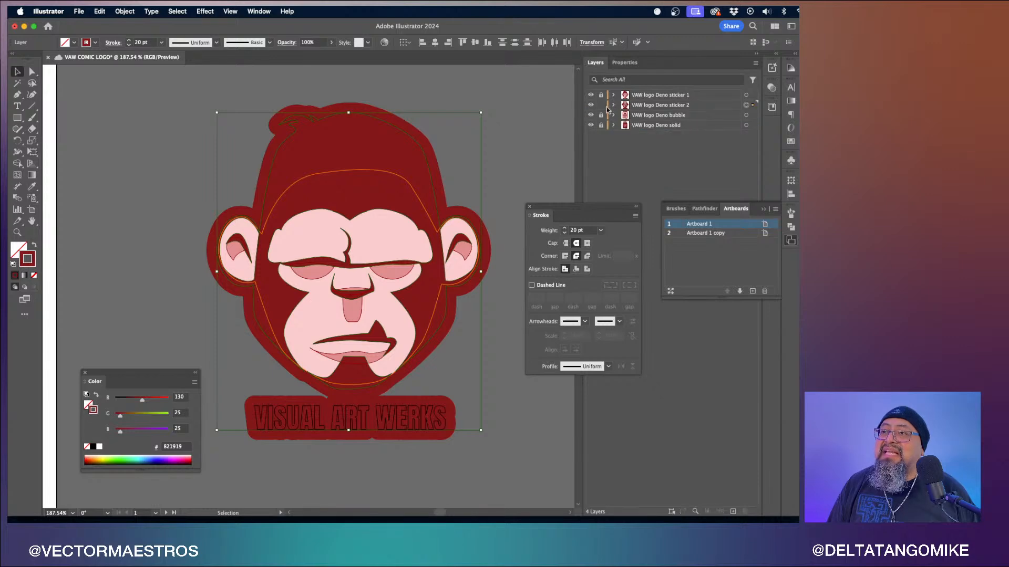
left_click(601, 105)
left_click(650, 107)
left_click_drag(650, 108, 653, 111)
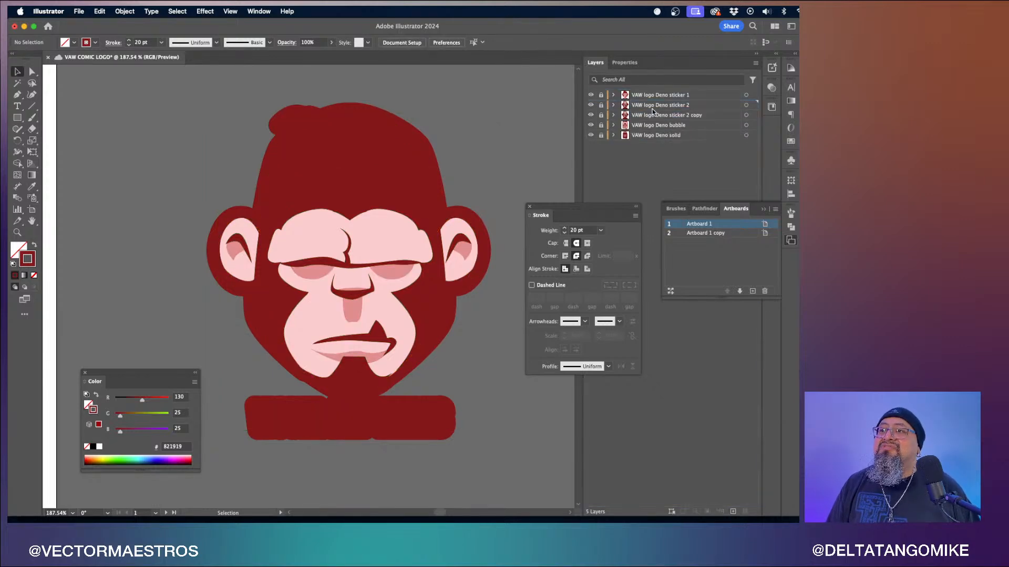
left_click(601, 115)
- Rename the duplicated layer to VAW logo Deno sticker 3
double_click(700, 116)
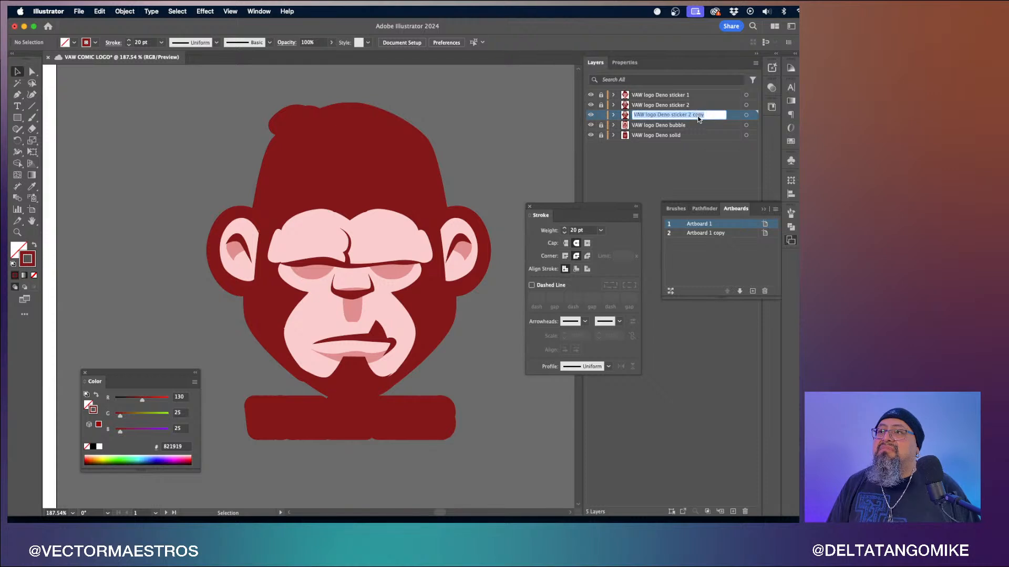
left_click(710, 117)
key("BackSpace")
key("BackSpace")
key("BackSpace")
key("BackSpace")
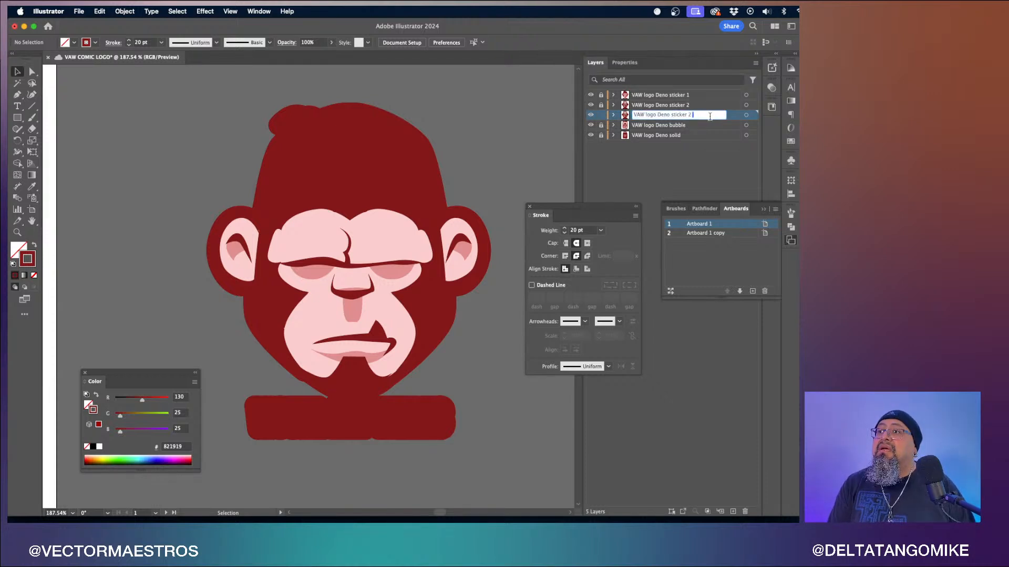
type("3")
key("Return")
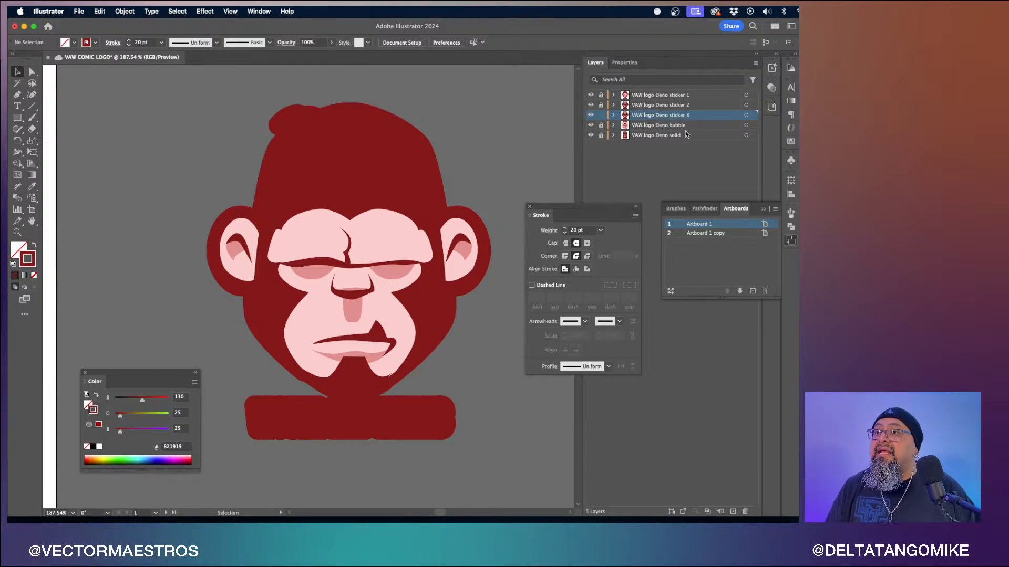
- Select the sticker 3 artwork and set its stroke weight to 28 pt
left_click(600, 230)
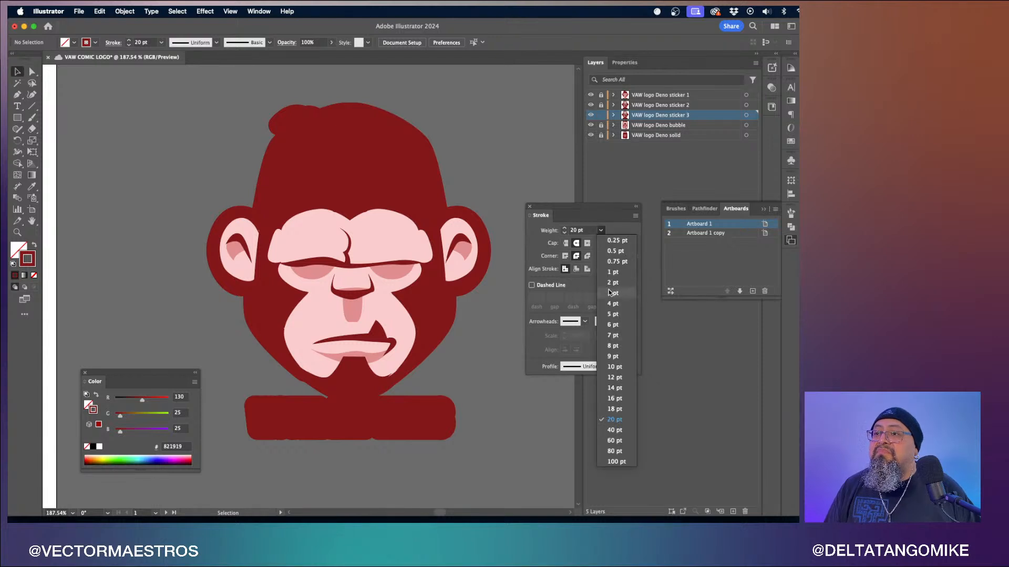
left_click(614, 430)
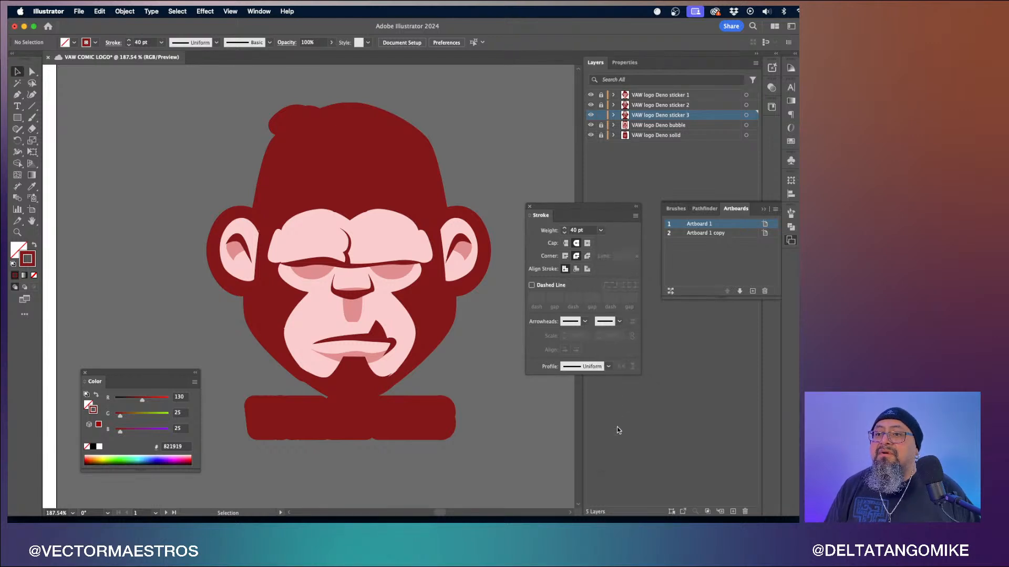
left_click(752, 115)
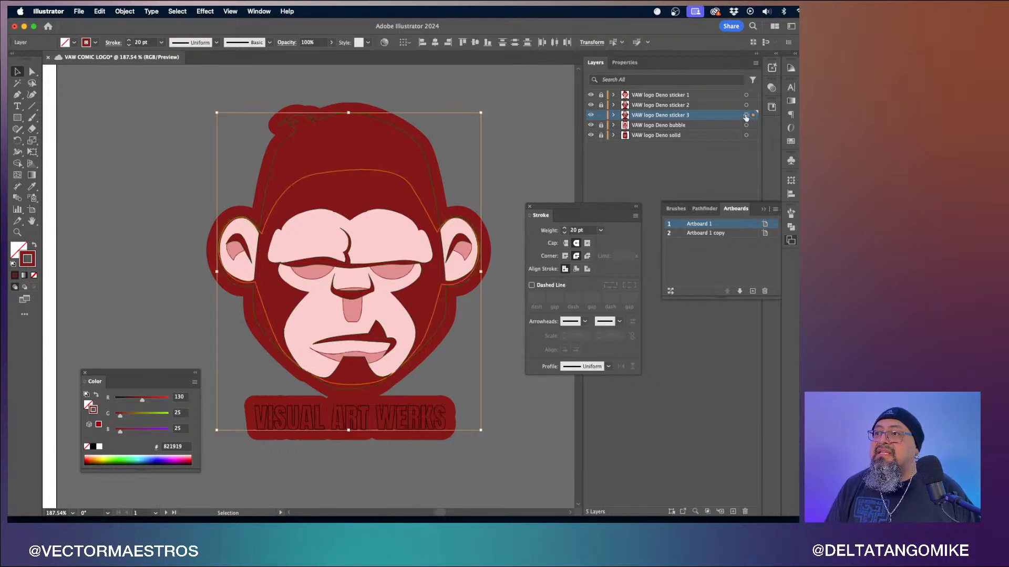
left_click(565, 229)
left_click(565, 229)
left_click(565, 229)
- Increase the sticker 3 stroke weight to 30 pt
left_click(565, 229)
left_click(565, 229)
left_click(565, 229)
left_click(565, 229)
left_click(565, 230)
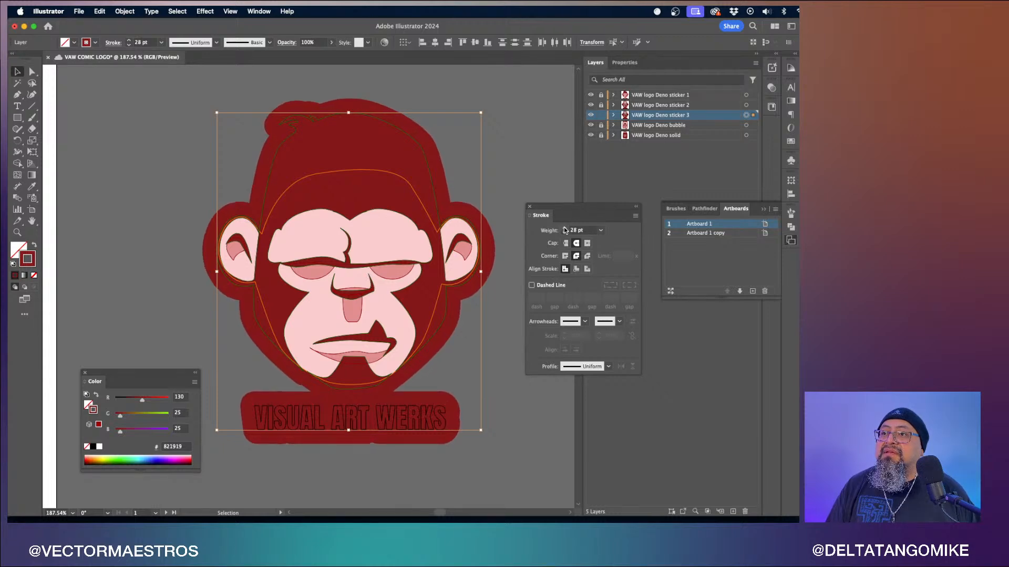
left_click(565, 229)
left_click(565, 229)
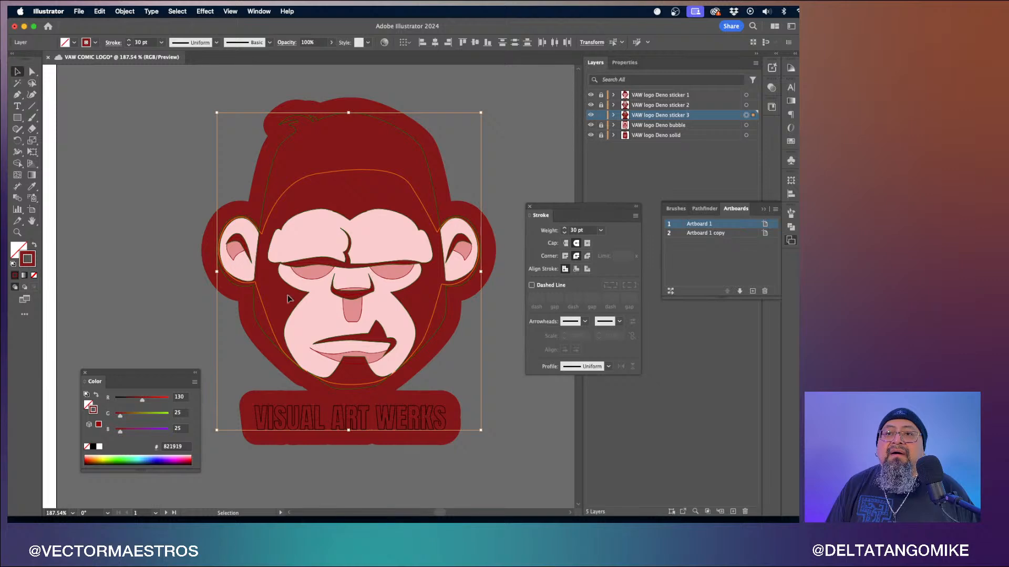
left_click(32, 187)
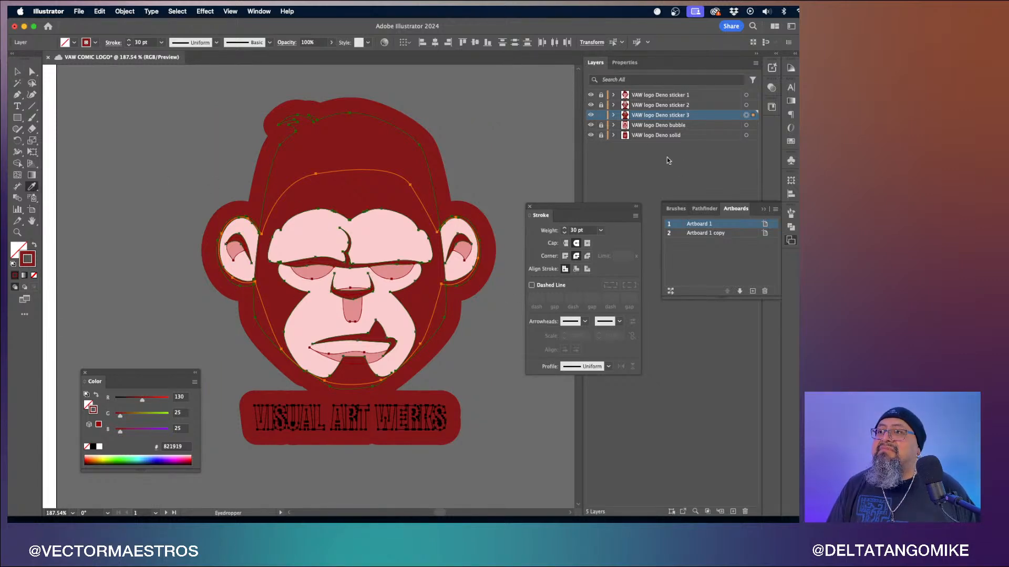
- Lock the sticker 3 layer and duplicate it
left_click(601, 115)
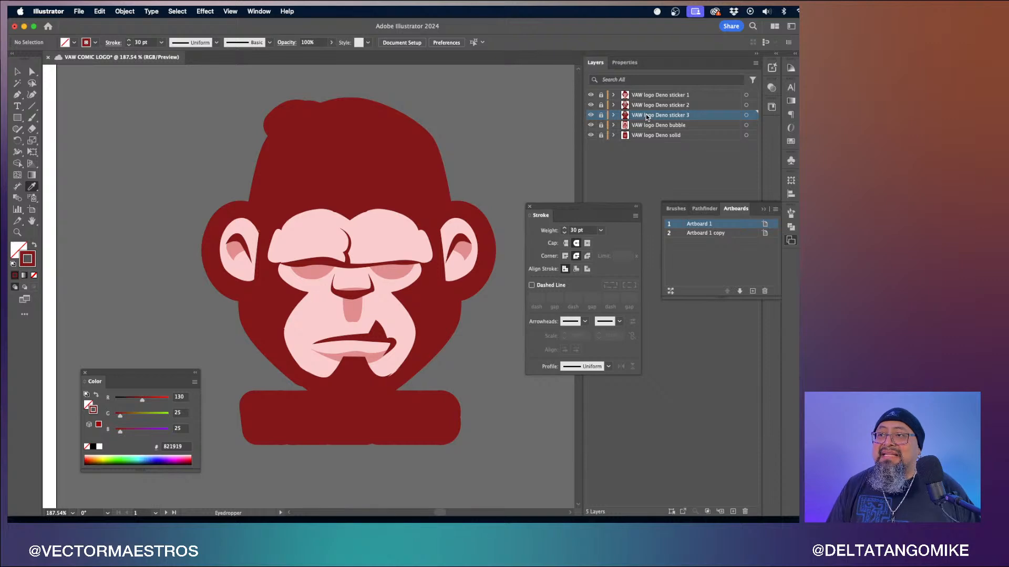
left_click_drag(647, 116, 633, 127)
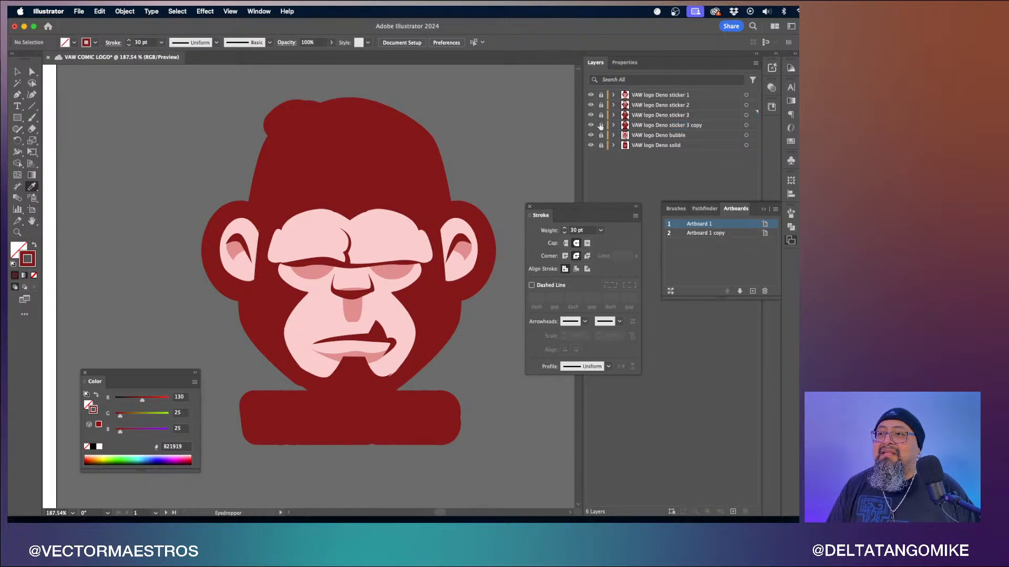
- Rename the duplicated layer to VAW logo Deno sticker 4
double_click(701, 125)
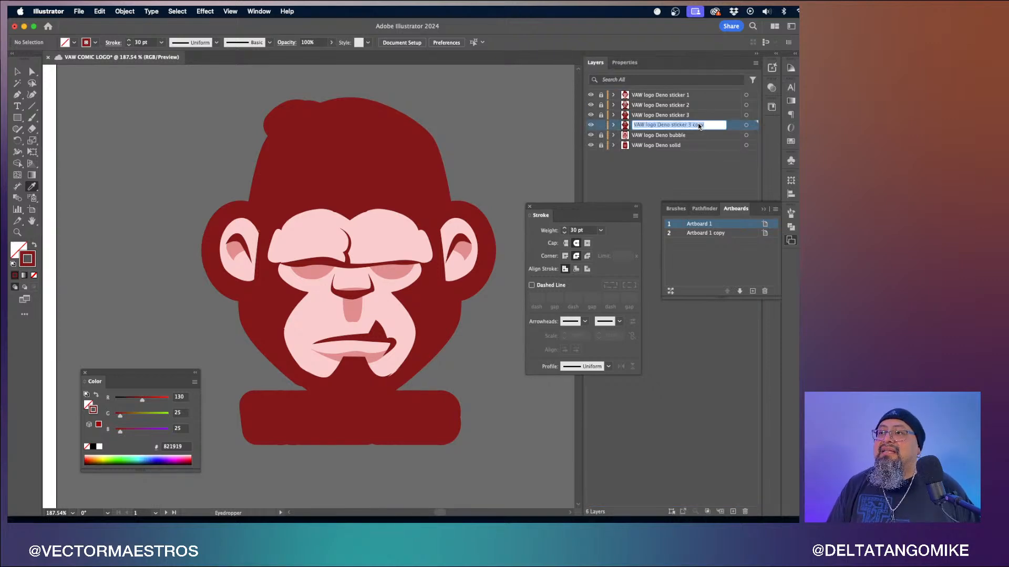
key("Right")
key("BackSpace")
key("BackSpace")
key("BackSpace")
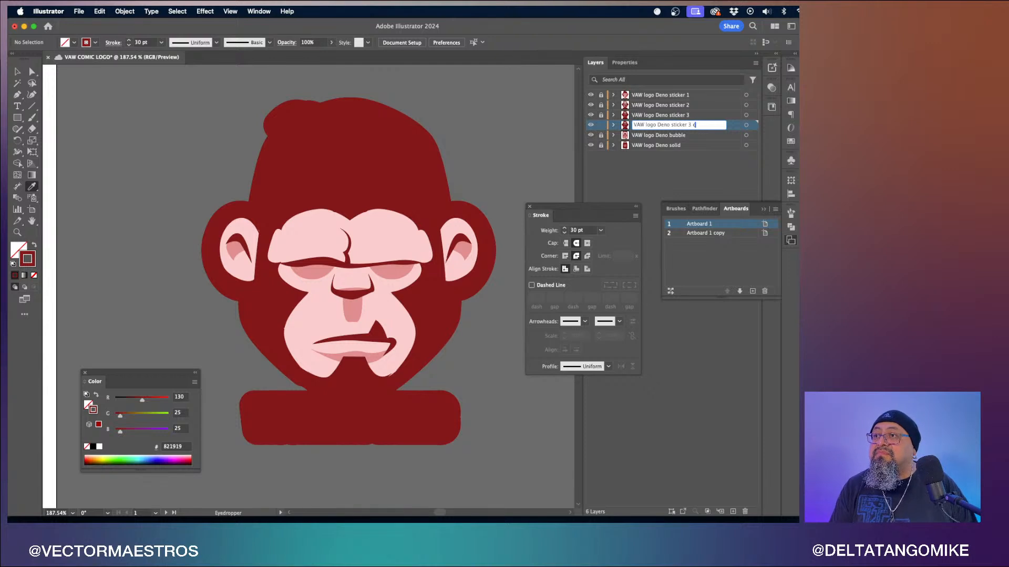
type("4")
key("Return")
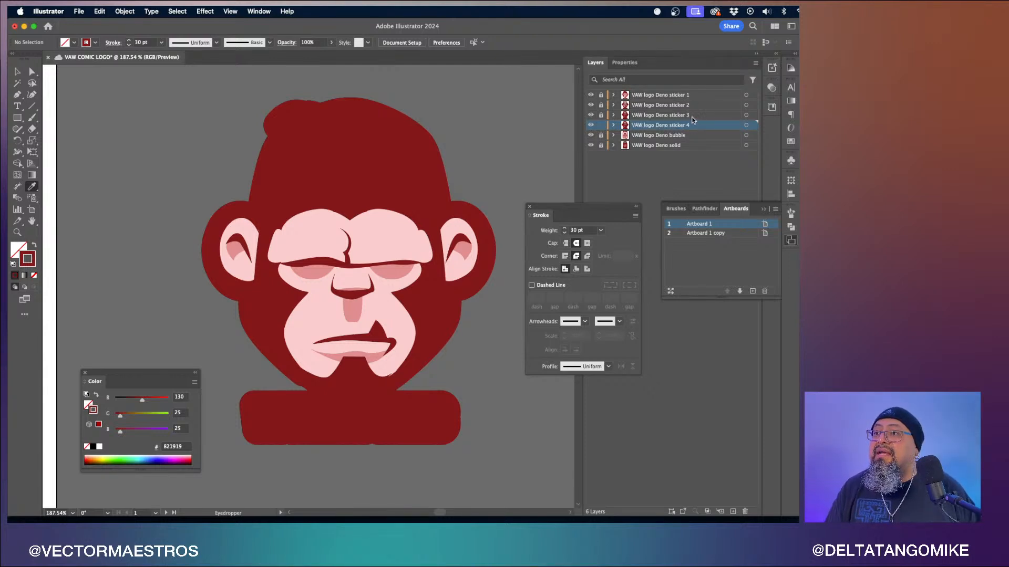
- Select the sticker 4 artwork, set its stroke weight to 40 pt and its stroke colour to white
left_click(746, 125)
left_click(601, 232)
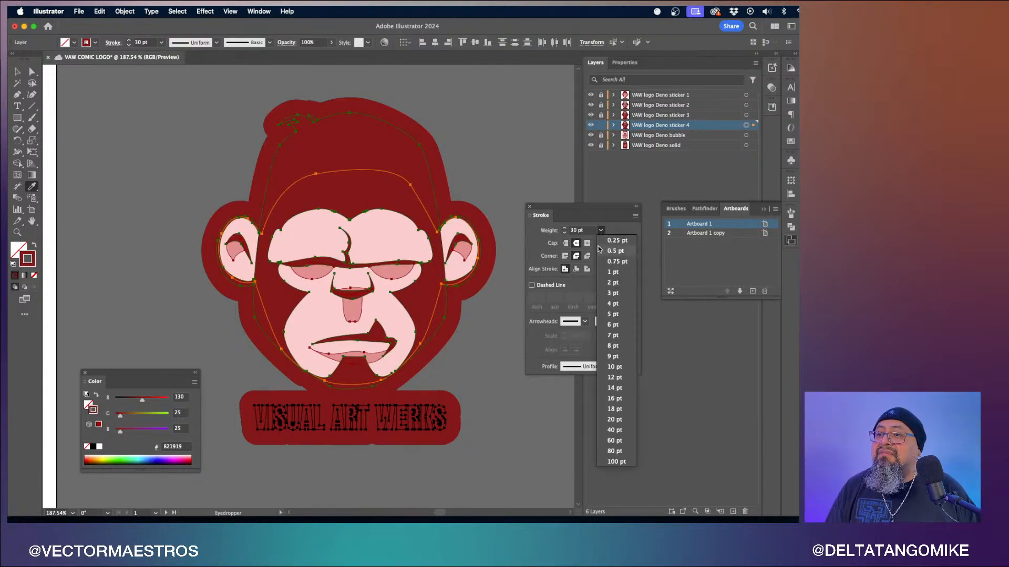
left_click(617, 428)
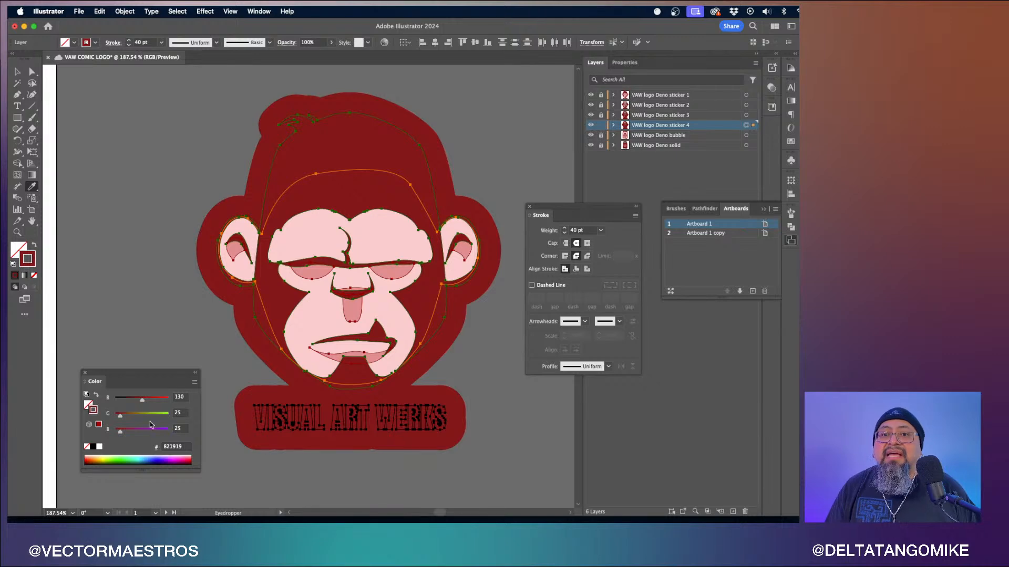
left_click(99, 447)
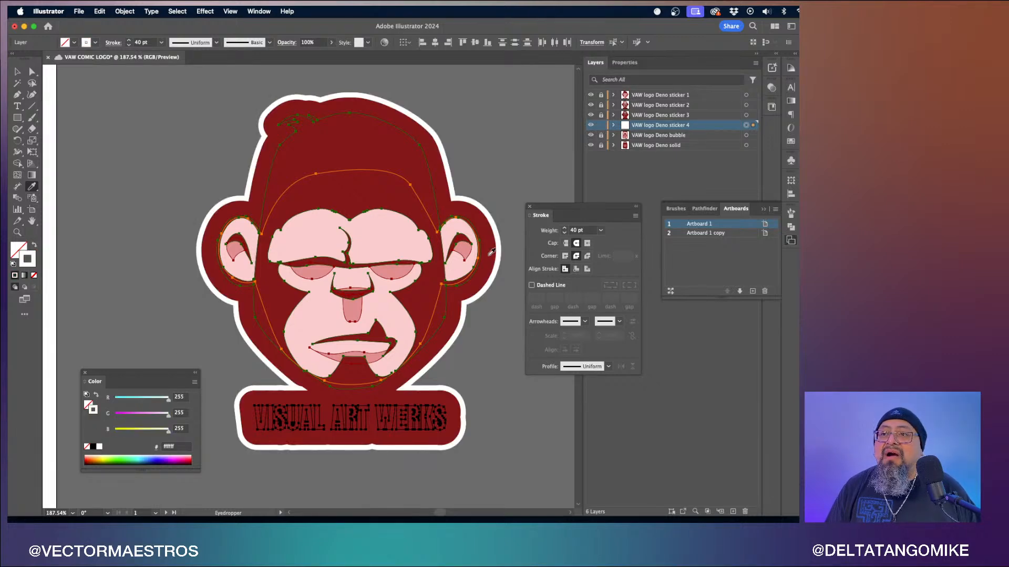
- Lock sticker 4, unlock sticker 3, and set the sticker 3 artwork's opacity to 50%
left_click(600, 126)
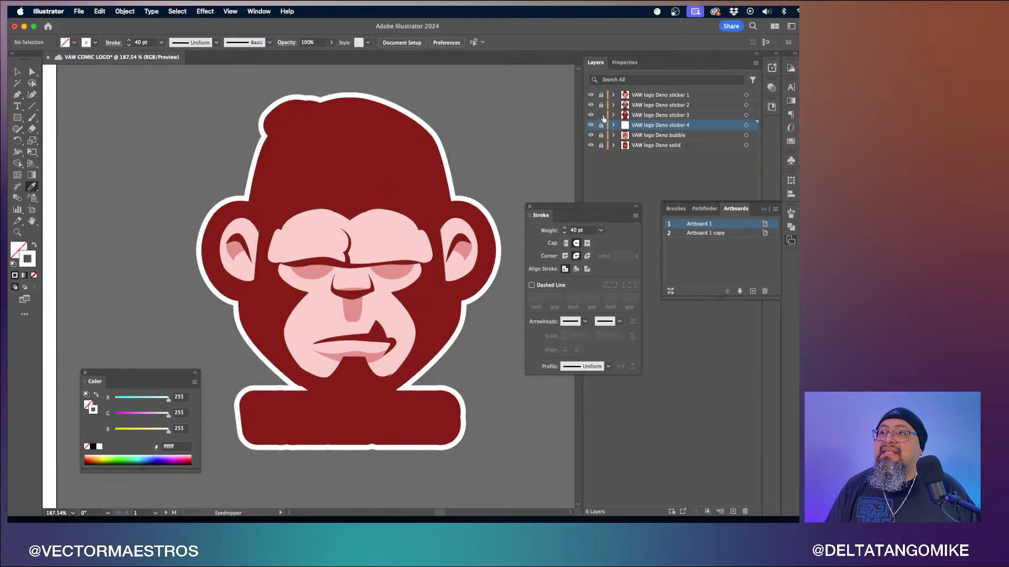
left_click(601, 116)
left_click(746, 115)
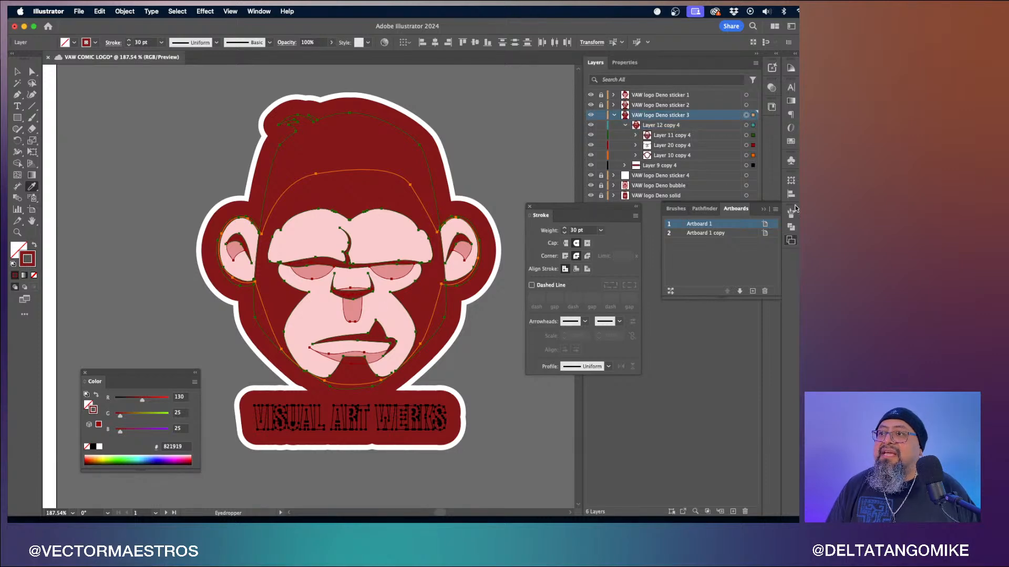
left_click(775, 89)
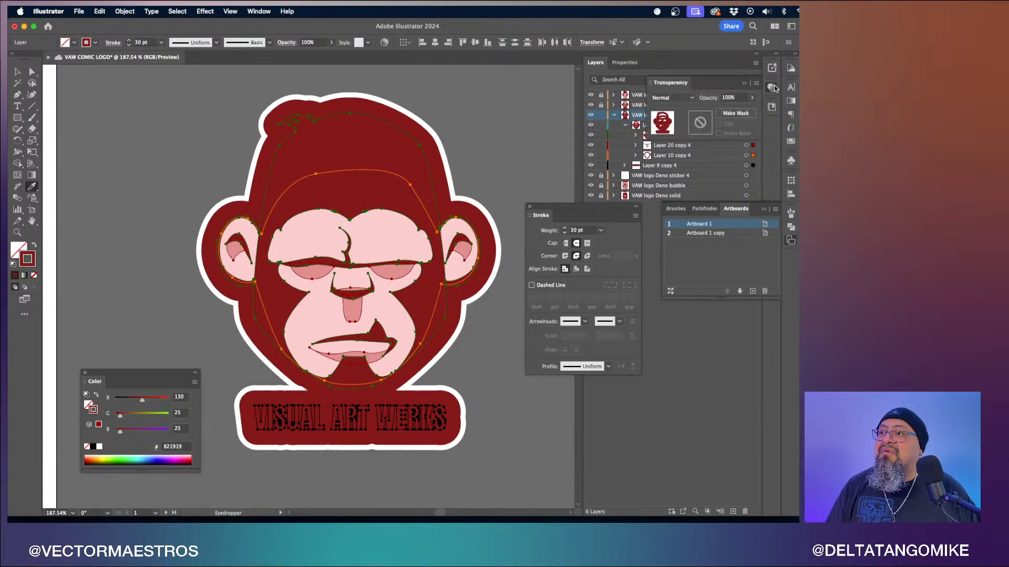
left_click_drag(683, 85, 484, 100)
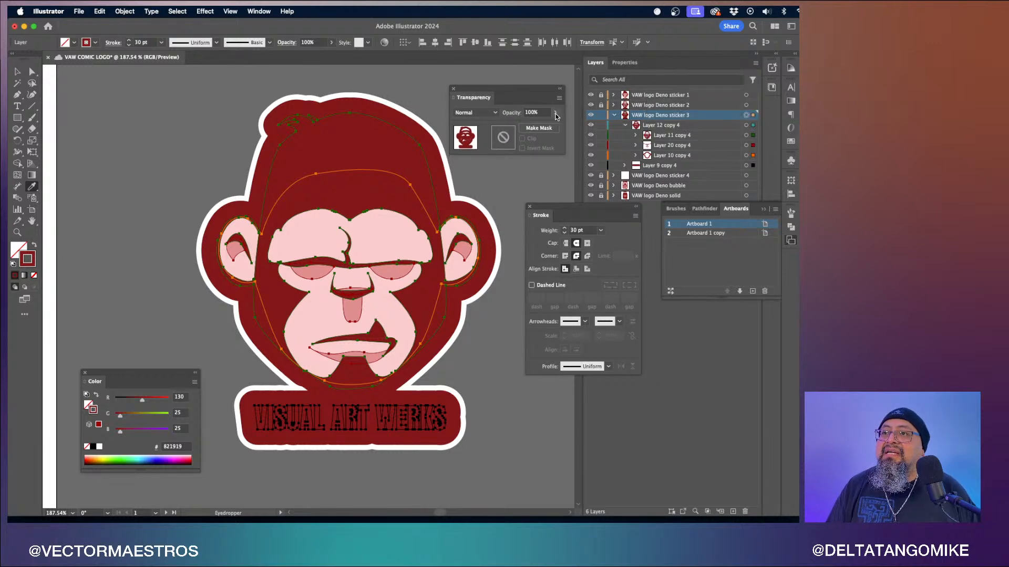
left_click(530, 113)
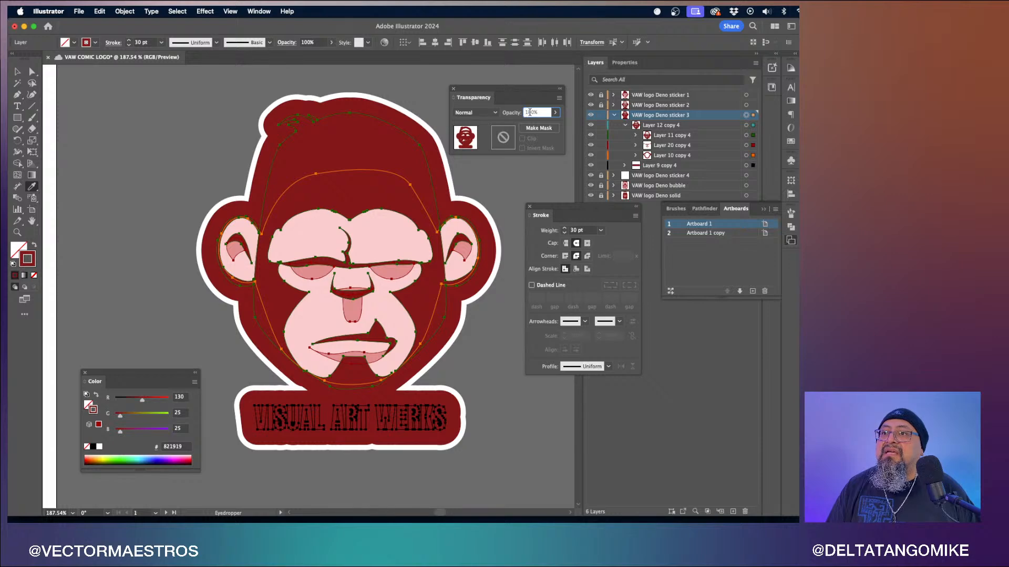
type("50")
key("Return")
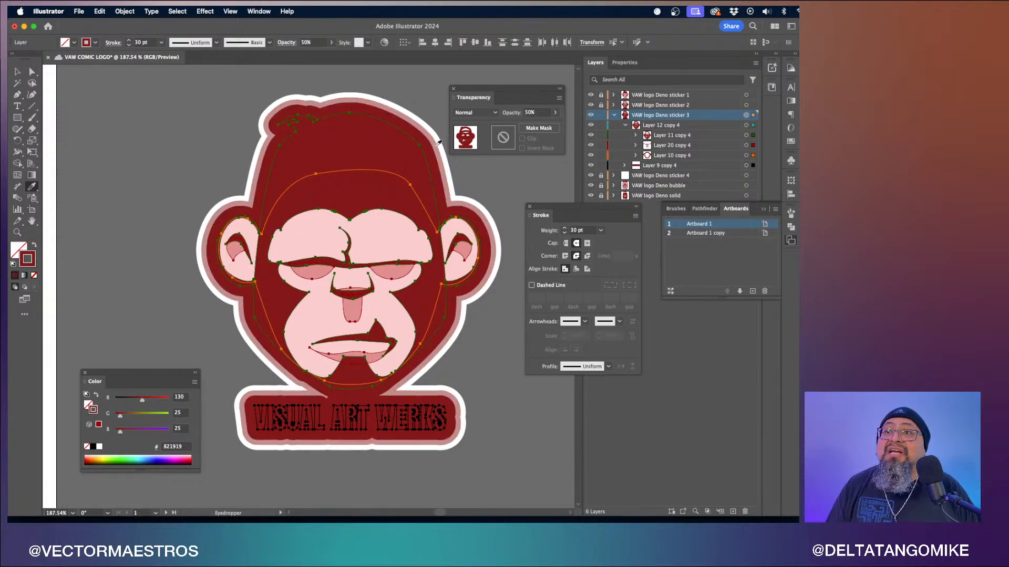
- Select the sticker 2 artwork and set its opacity to 50%
left_click(32, 72)
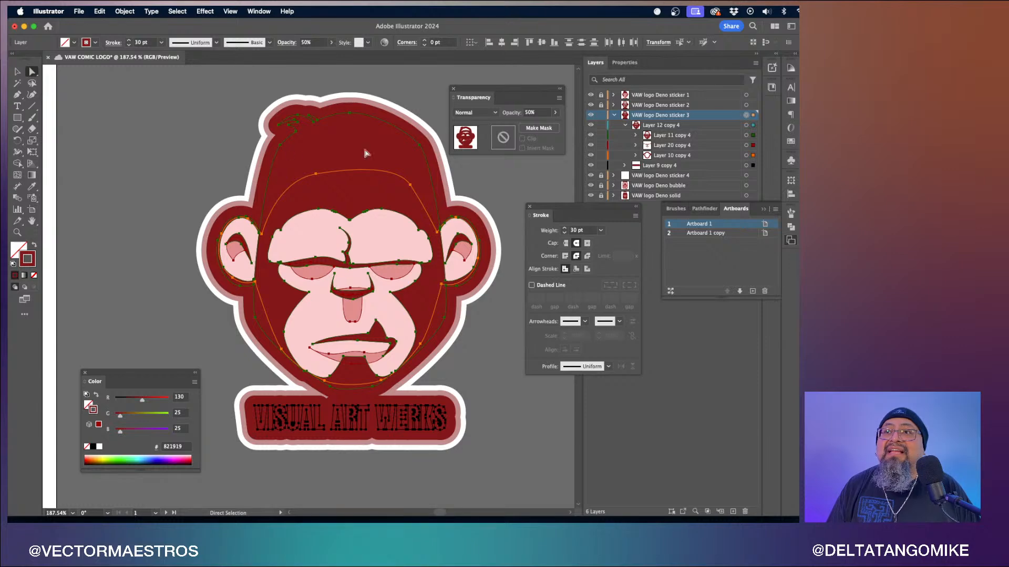
left_click(613, 115)
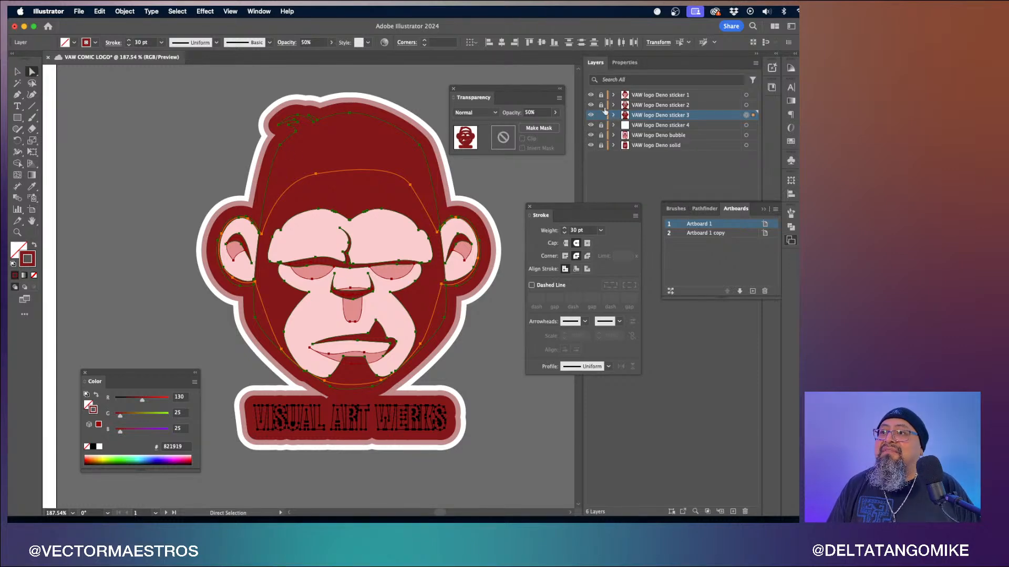
left_click(746, 105)
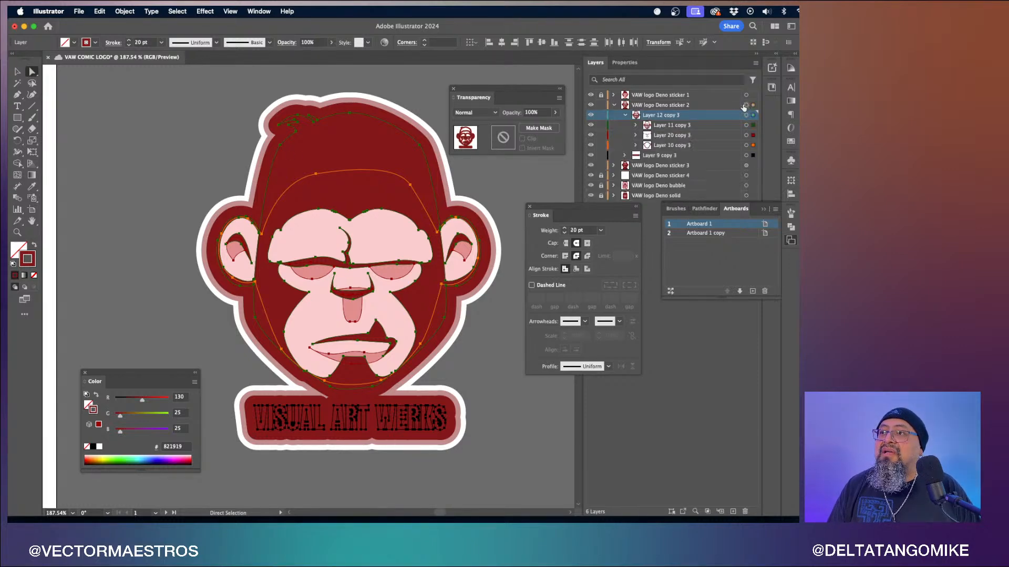
left_click(531, 113)
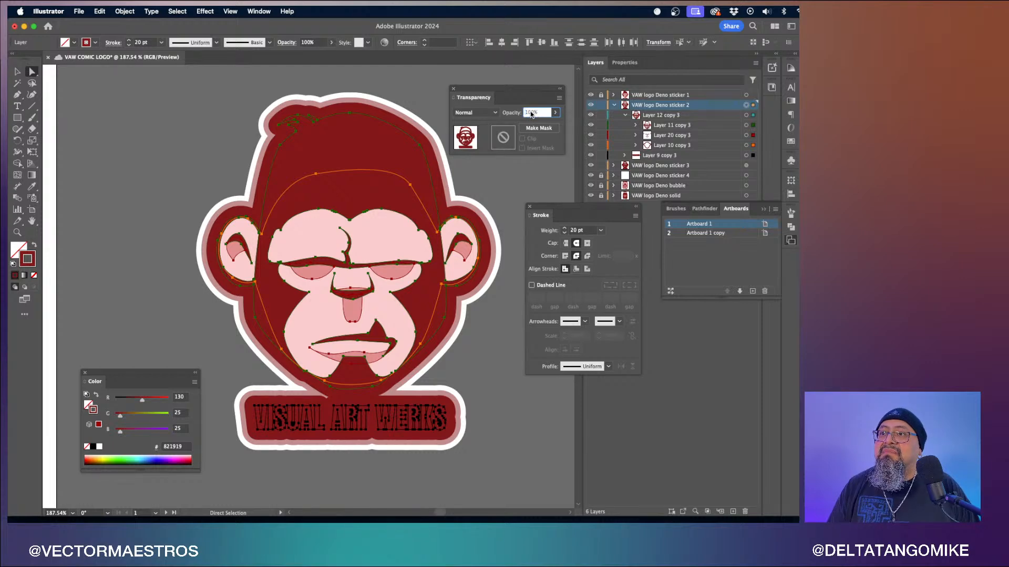
left_click_drag(530, 113, 522, 113)
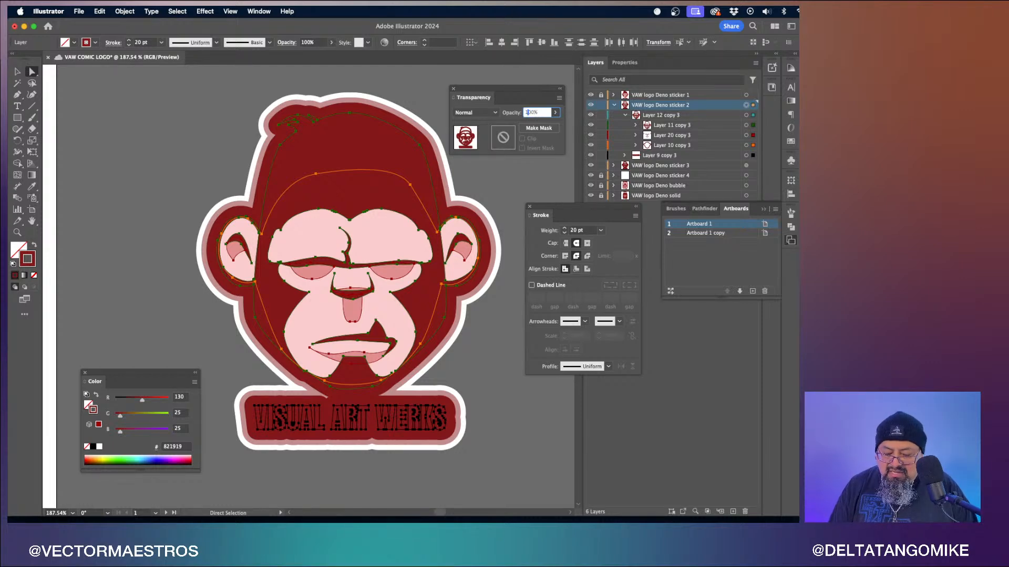
type("50")
key("Return")
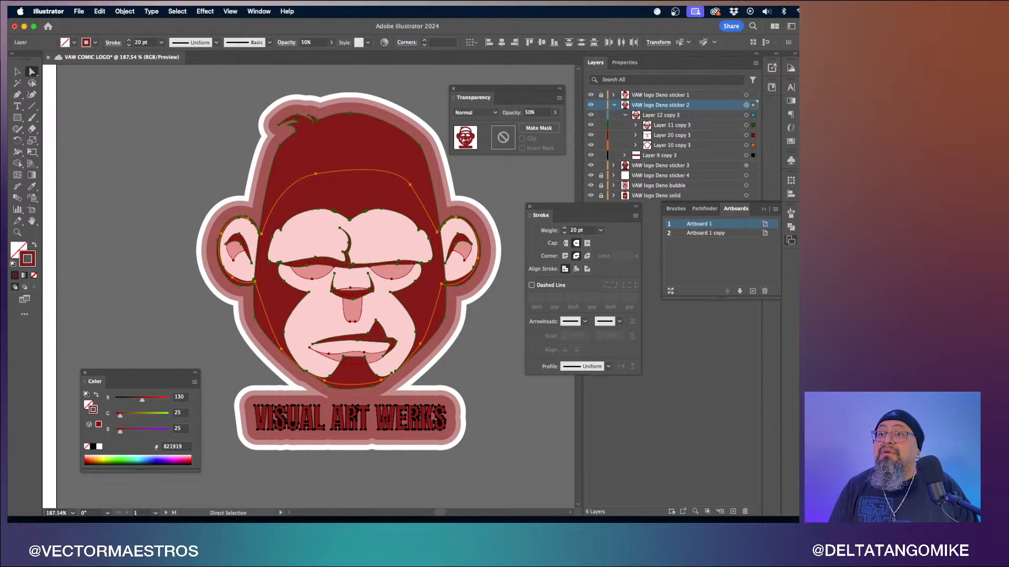
left_click(149, 145)
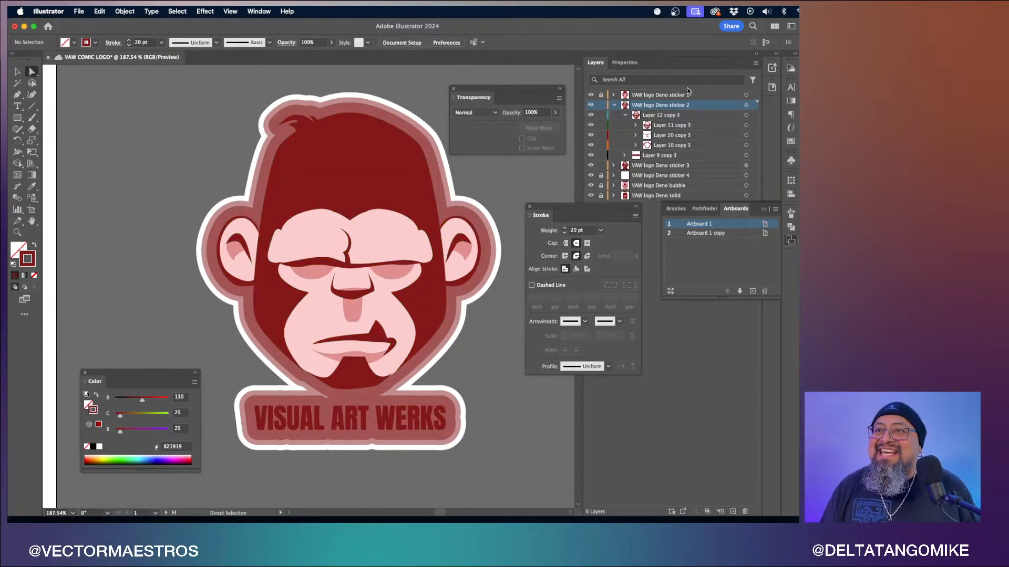
- Unlock sticker 4 and set the sticker 3 artwork's stroke weight to 40 pt
left_click(615, 105)
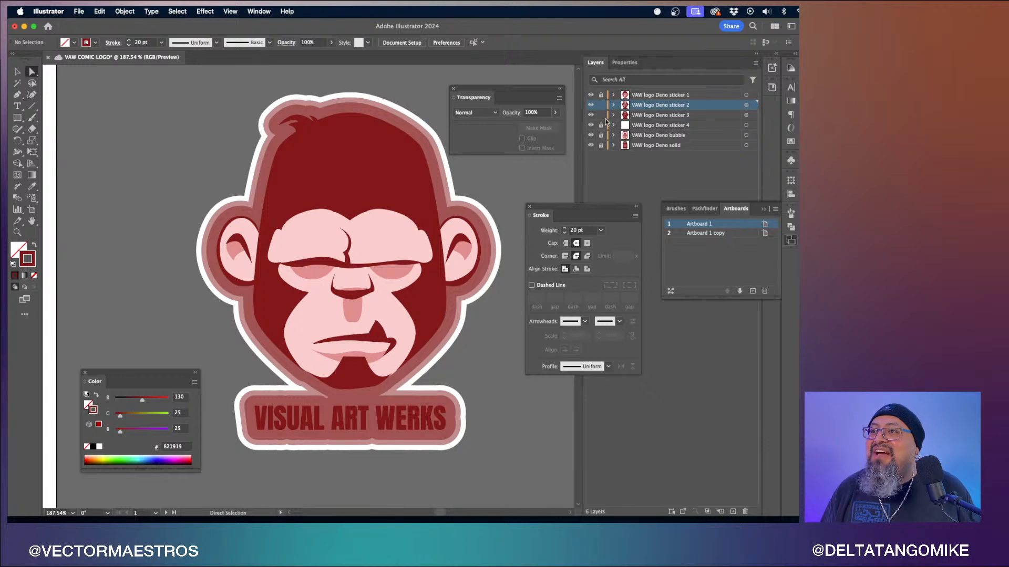
left_click(601, 125)
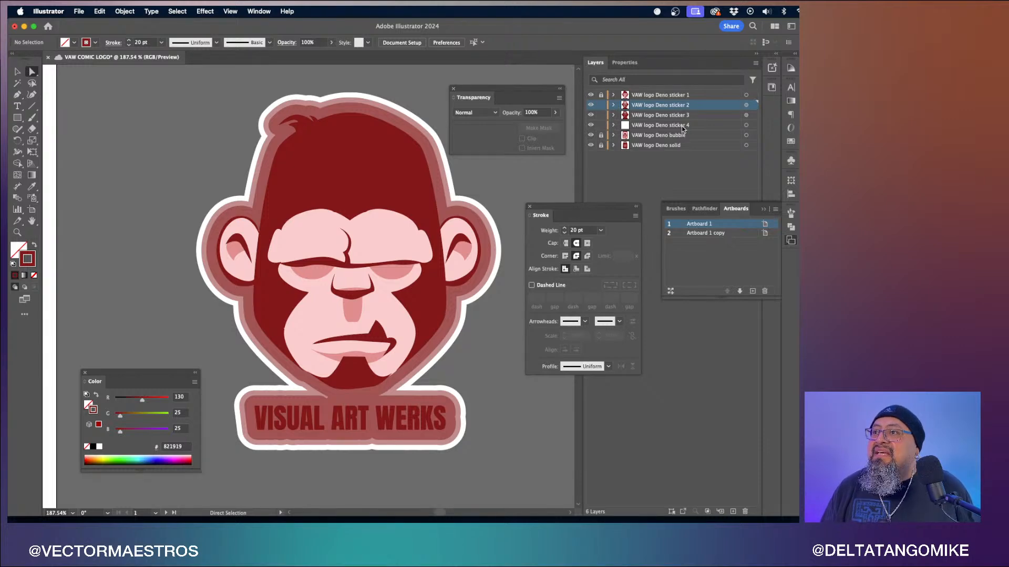
left_click(746, 115)
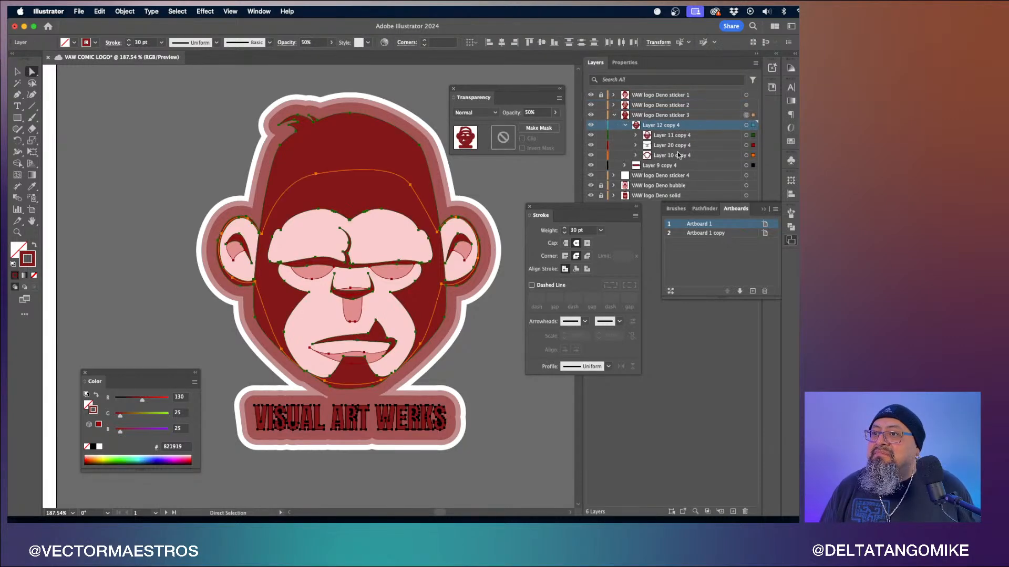
left_click(601, 230)
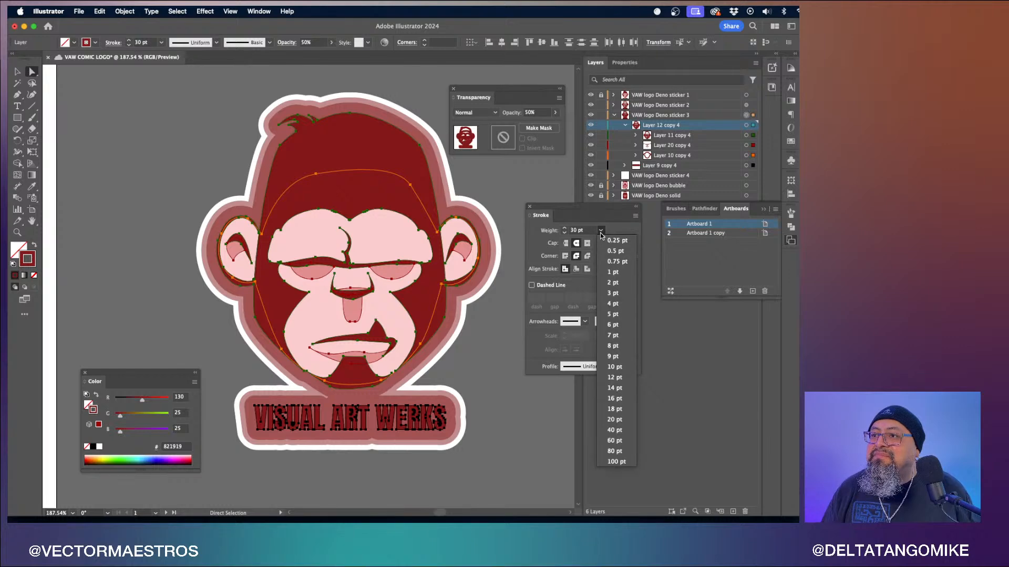
left_click(612, 429)
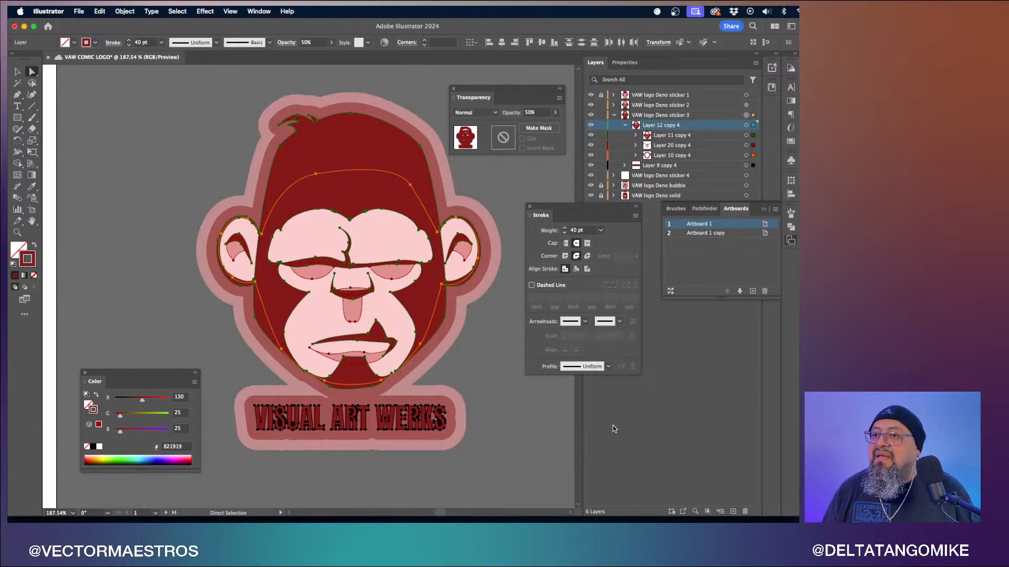
- Select the sticker 4 artwork and set its stroke weight to 60 pt
left_click(614, 115)
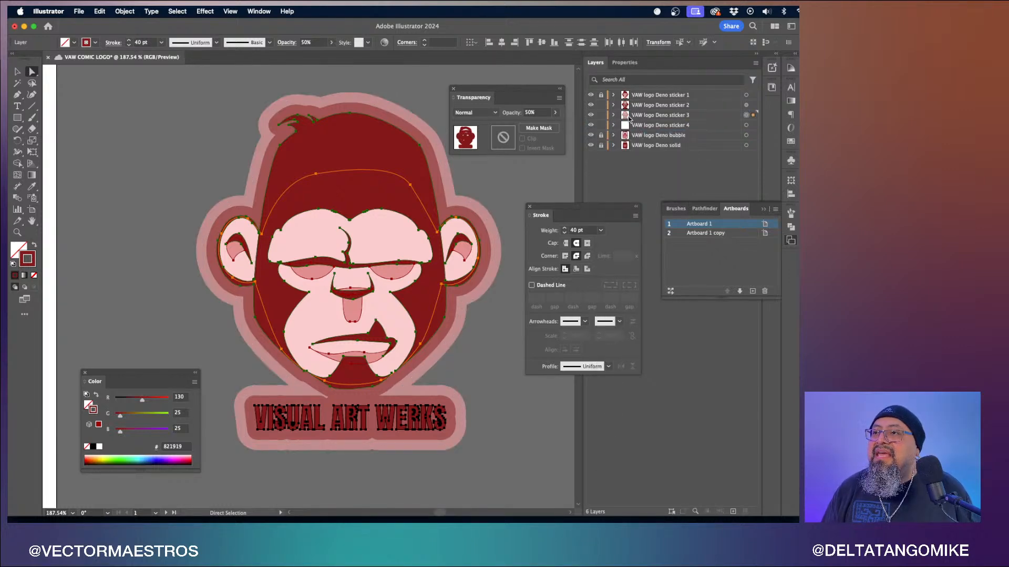
left_click(746, 125)
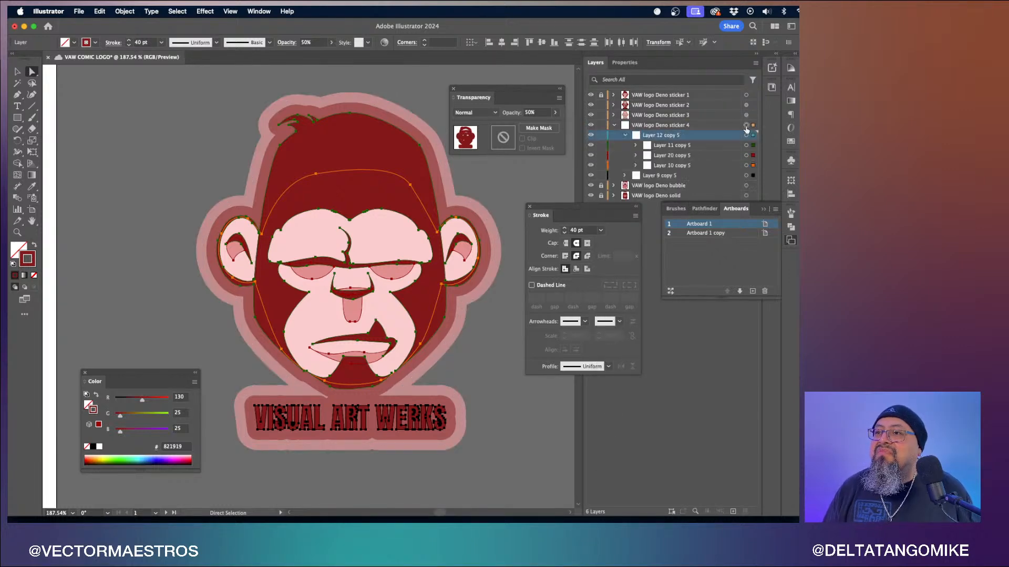
left_click(601, 230)
left_click(614, 440)
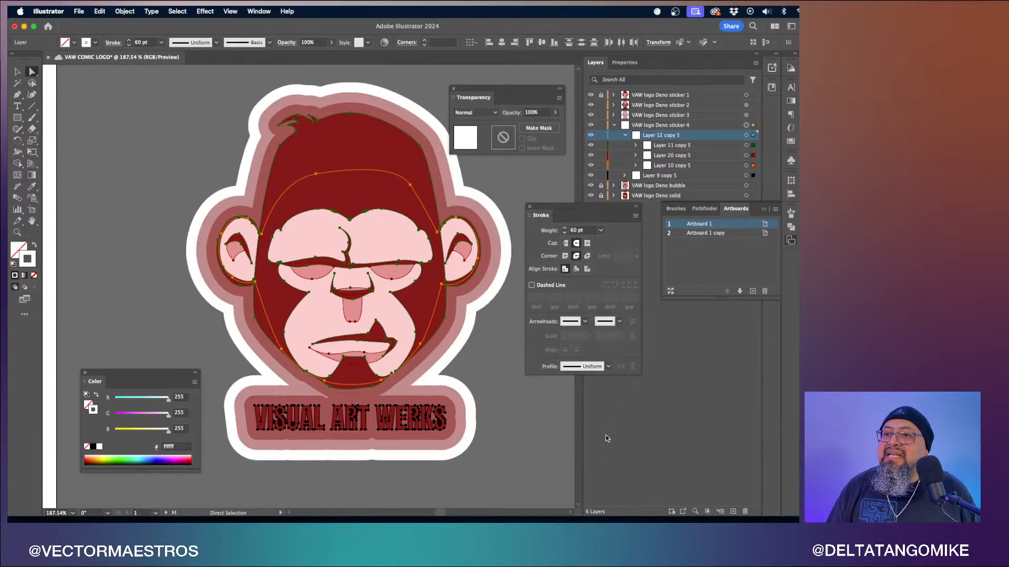
left_click(528, 429)
- Toggle the sticker 4 and sticker 3 layers' visibility to compare the layered sticker outlines
scroll(528, 428, "down", 5)
scroll(528, 428, "down", 3)
scroll(528, 429, "right", 4)
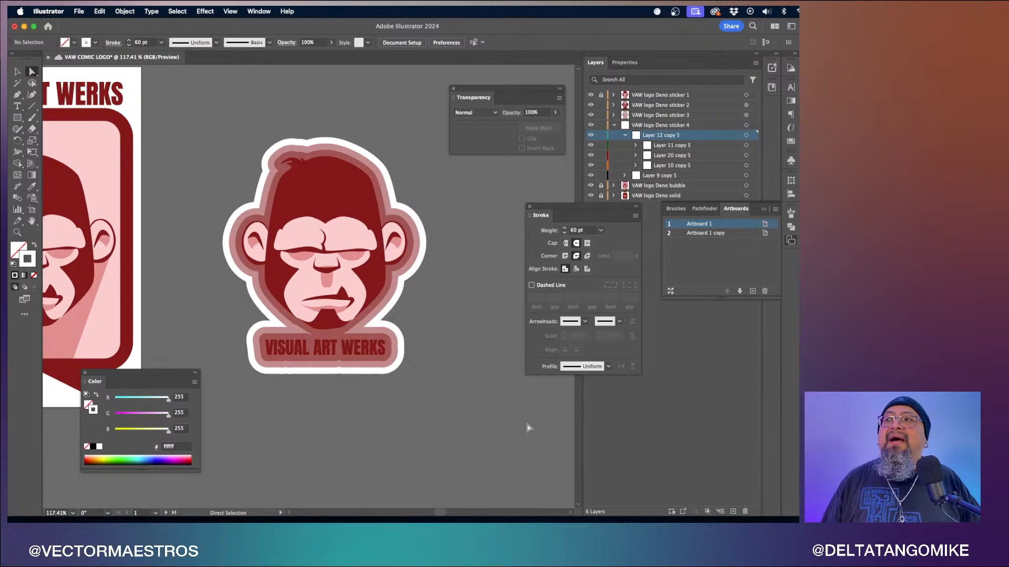
left_click(614, 125)
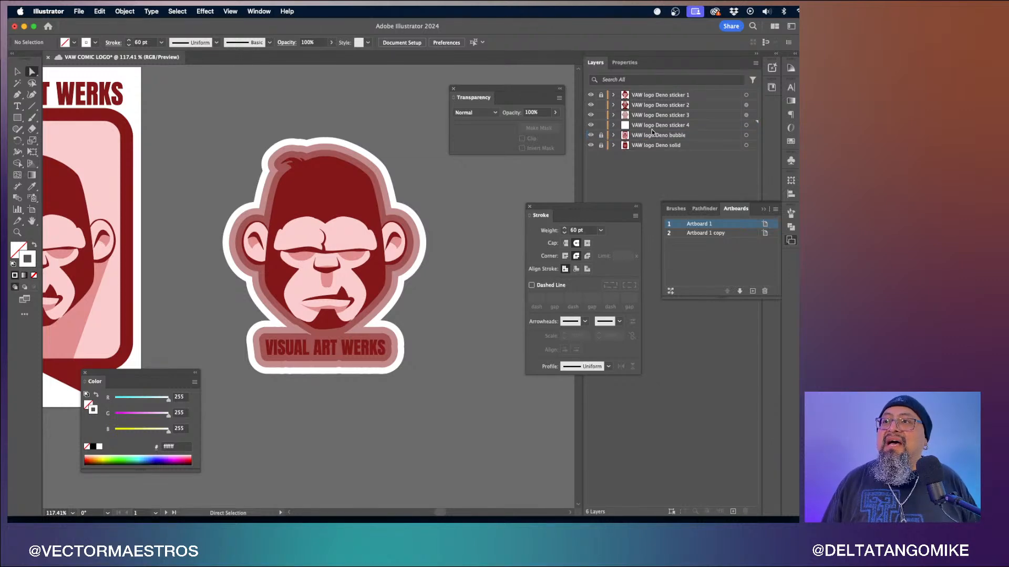
left_click(589, 126)
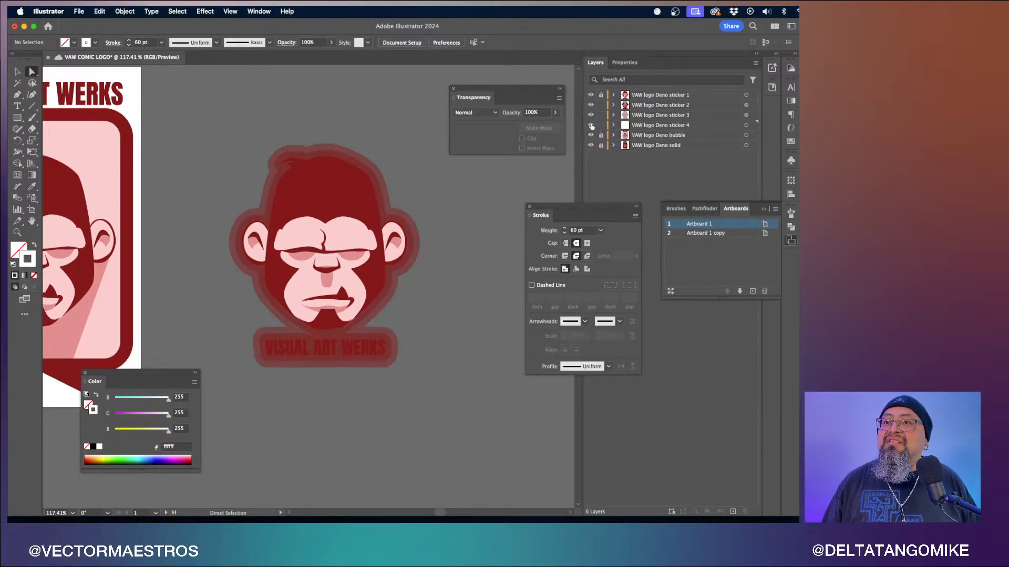
left_click(591, 126)
left_click(592, 116)
left_click(591, 115)
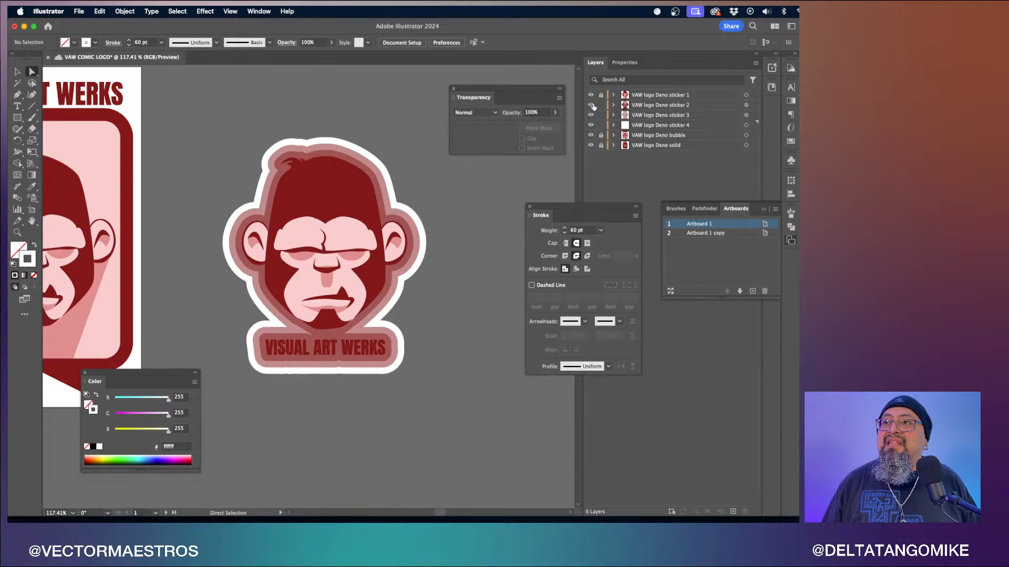
- Toggle the sticker 2 layer's visibility to compare the layered sticker outlines
left_click(591, 105)
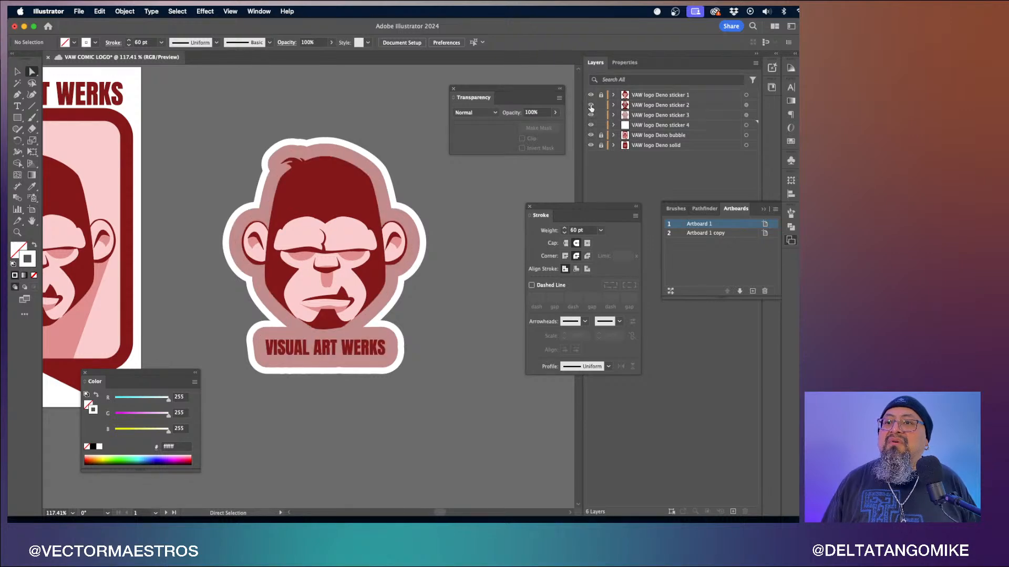
left_click(591, 105)
left_click(590, 106)
left_click(590, 106)
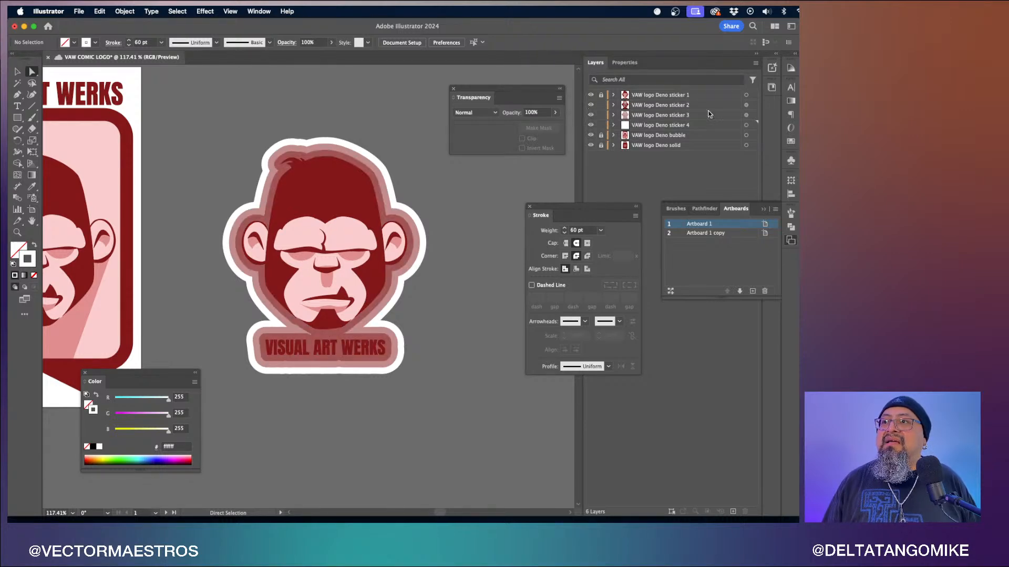
- Select the sticker 2 artwork and set its opacity to 2%
left_click(746, 105)
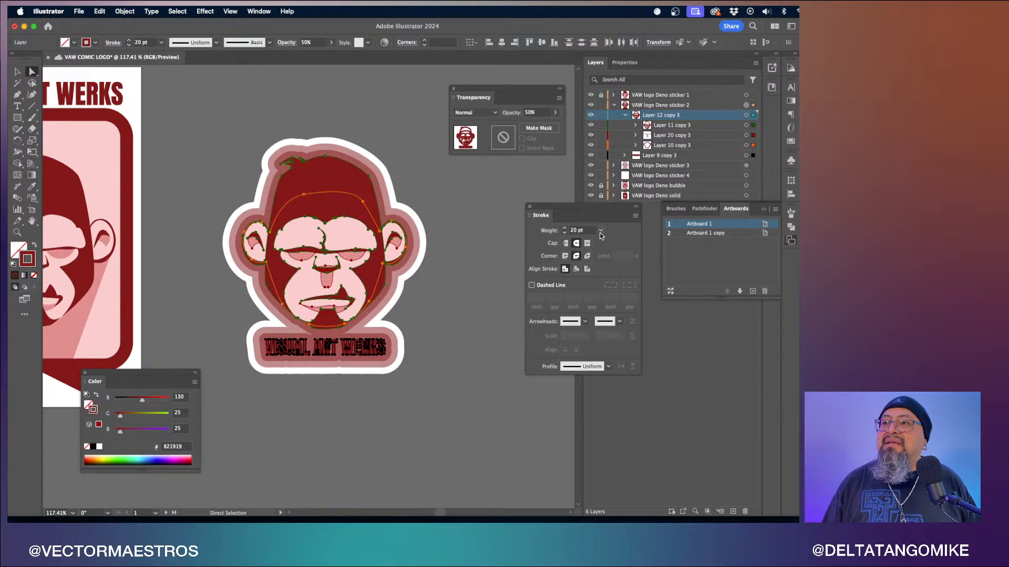
left_click(529, 113)
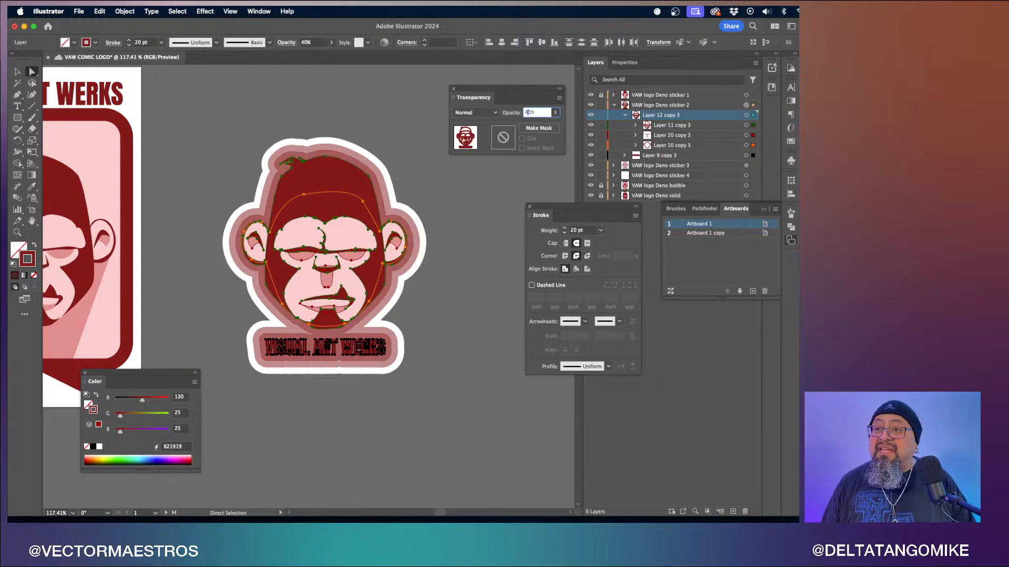
type("40")
key("Return")
type("2")
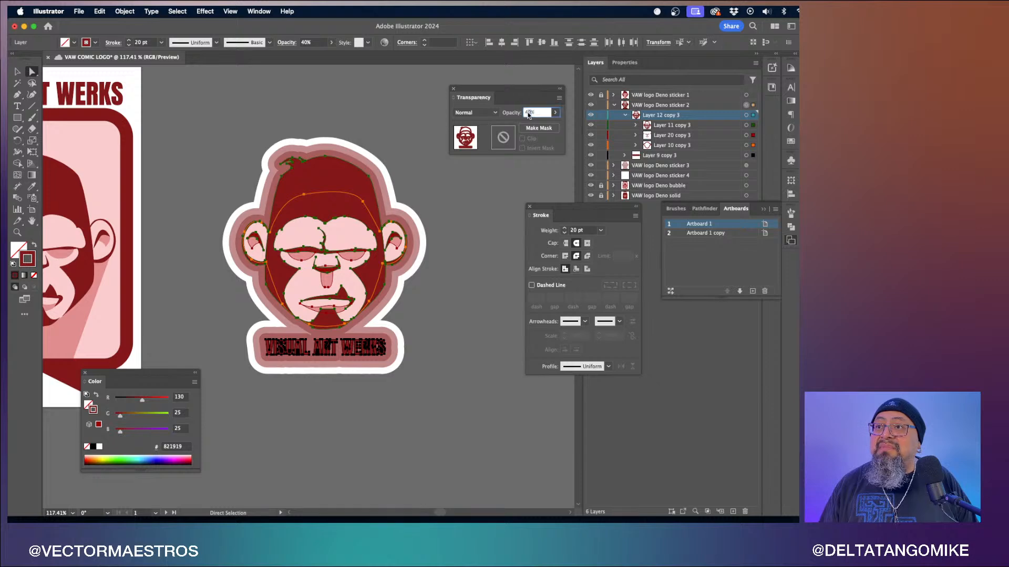
key("Return")
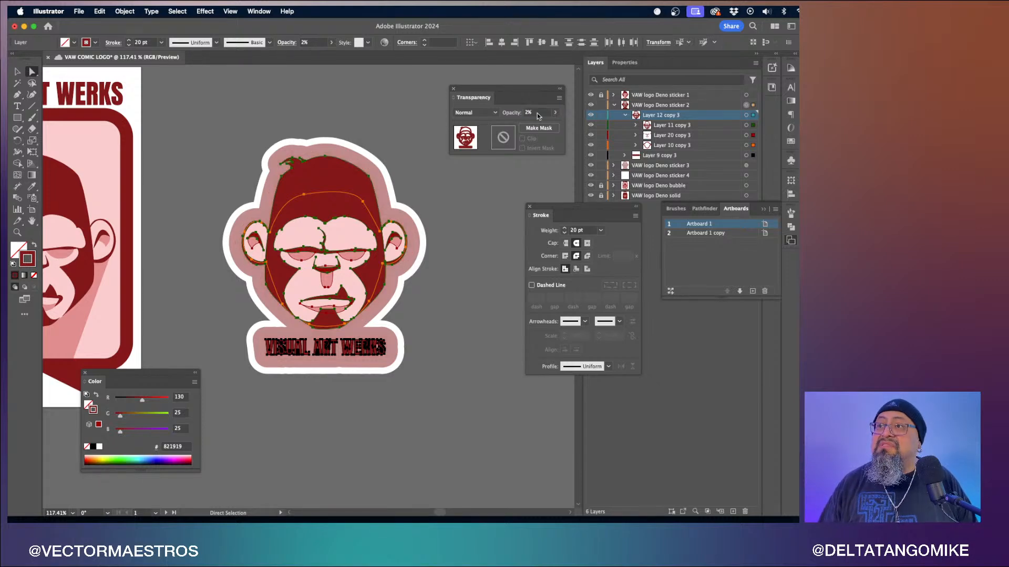
left_click(614, 105)
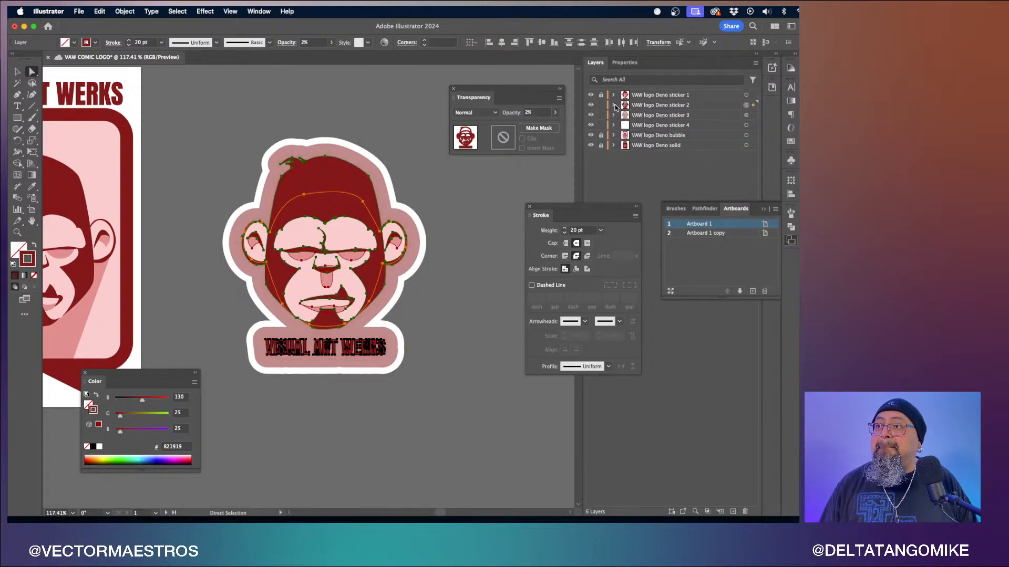
- Select the sticker 3 artwork and set its opacity to 20%
left_click(747, 115)
left_click(725, 116)
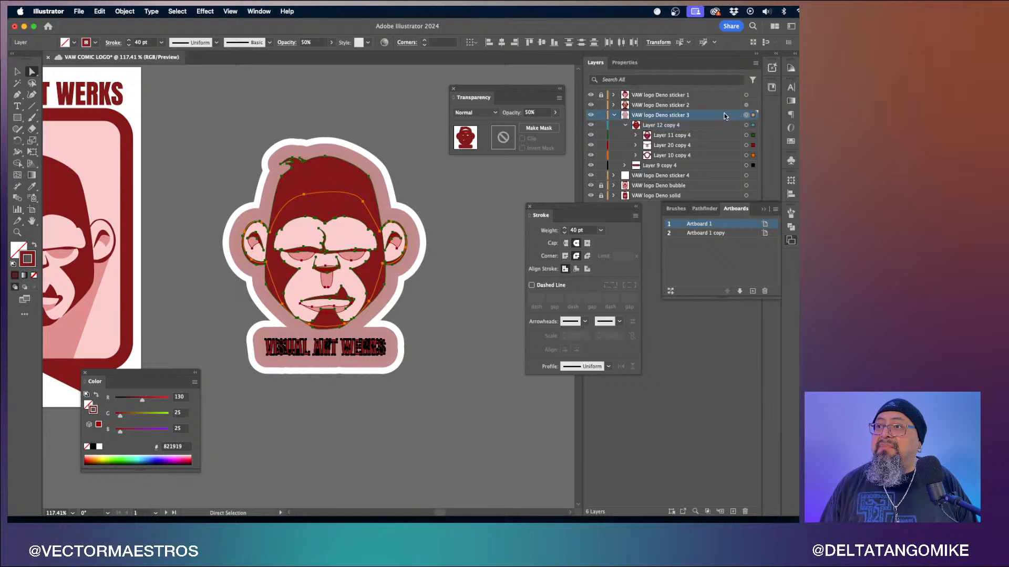
left_click(531, 113)
type("20")
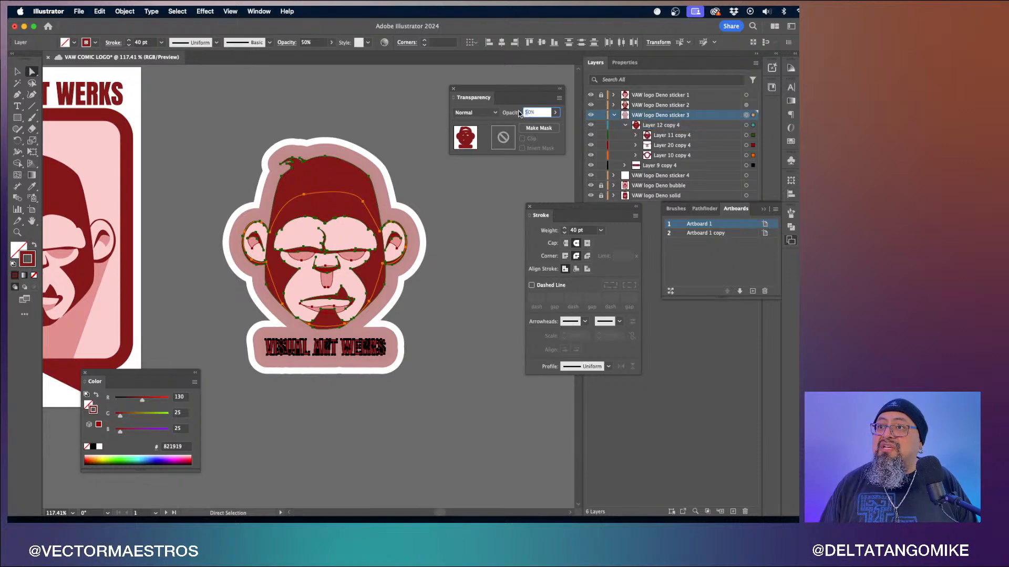
key("Return")
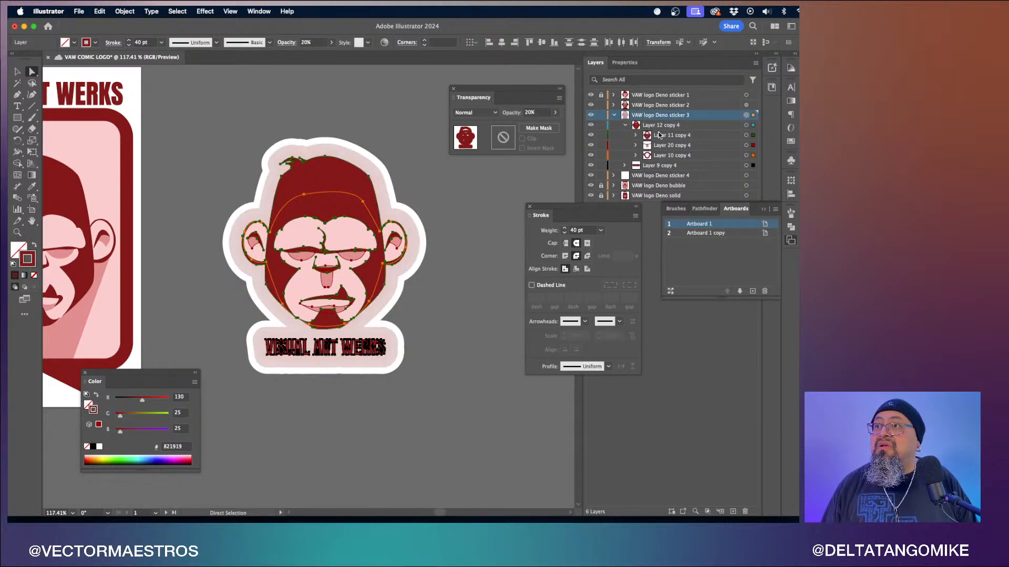
left_click(613, 115)
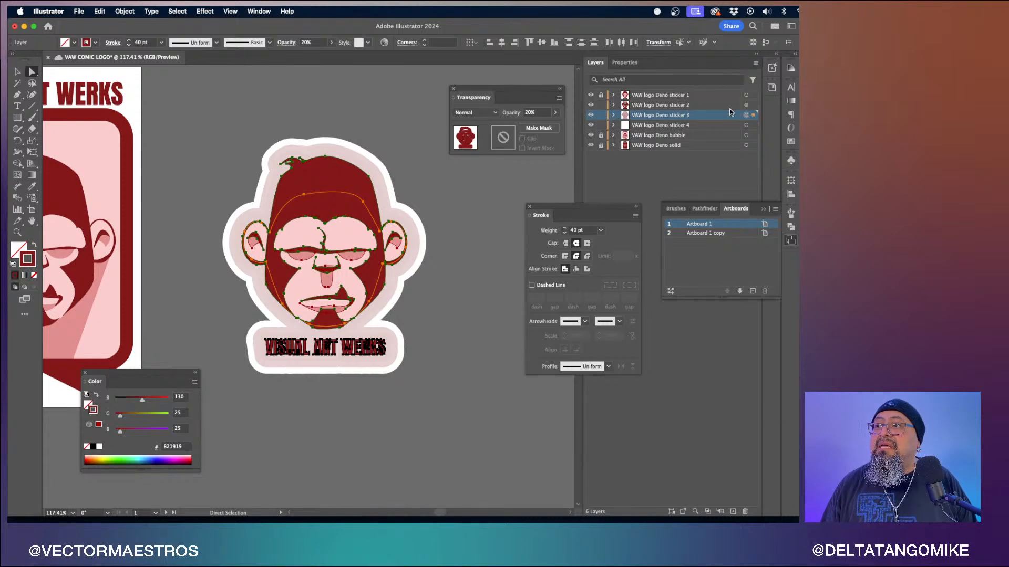
- Select the sticker 2 artwork and set its opacity to 20%
left_click(746, 105)
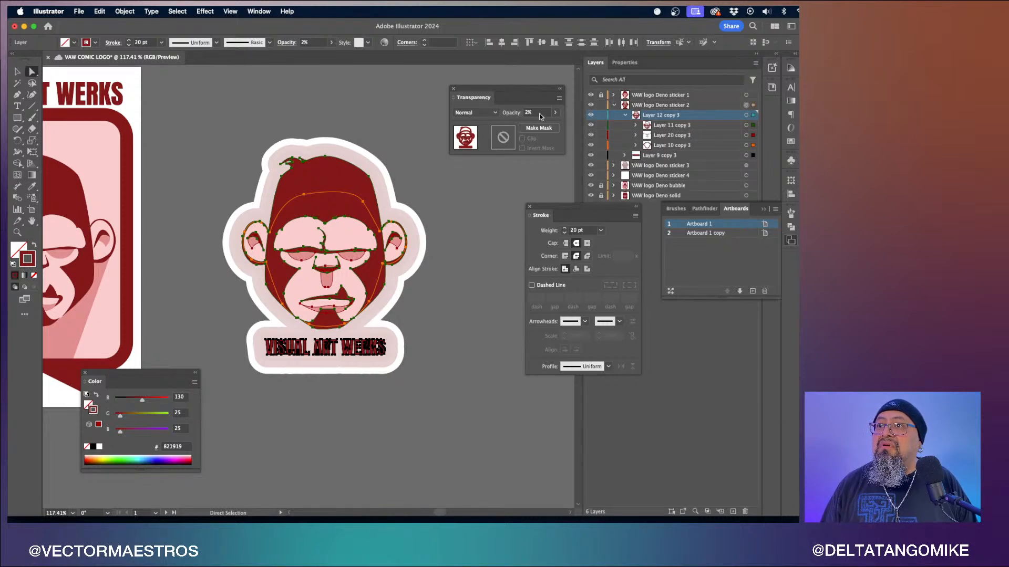
left_click(528, 112)
type("0")
key("Return")
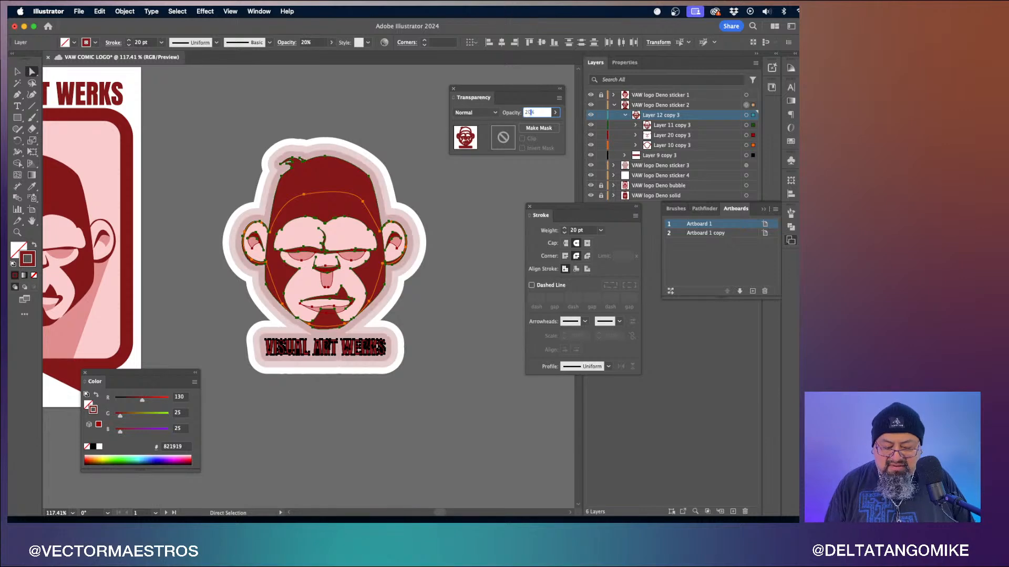
left_click(428, 208)
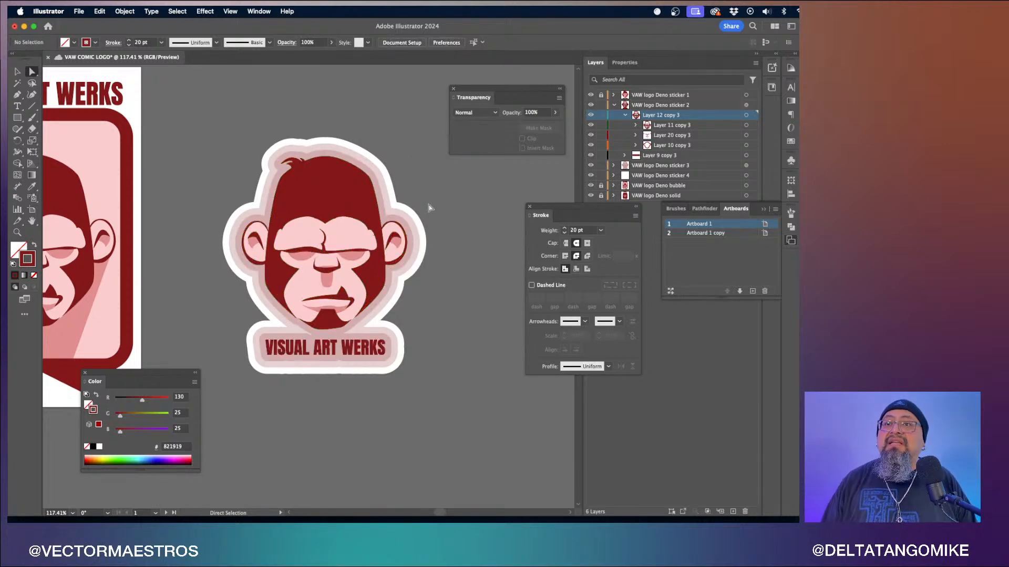
- Toggle the sticker 4, sticker 3 and sticker 2 layers' visibility to compare the layered outlines
scroll(428, 292, "up", 3)
scroll(428, 292, "left", 3)
scroll(428, 293, "up", 2)
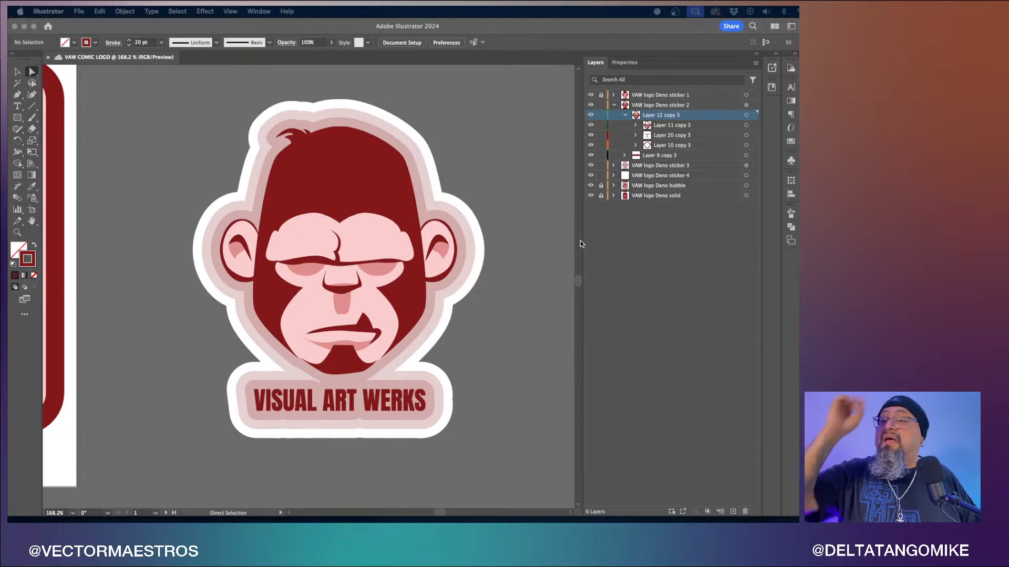
left_click(615, 107)
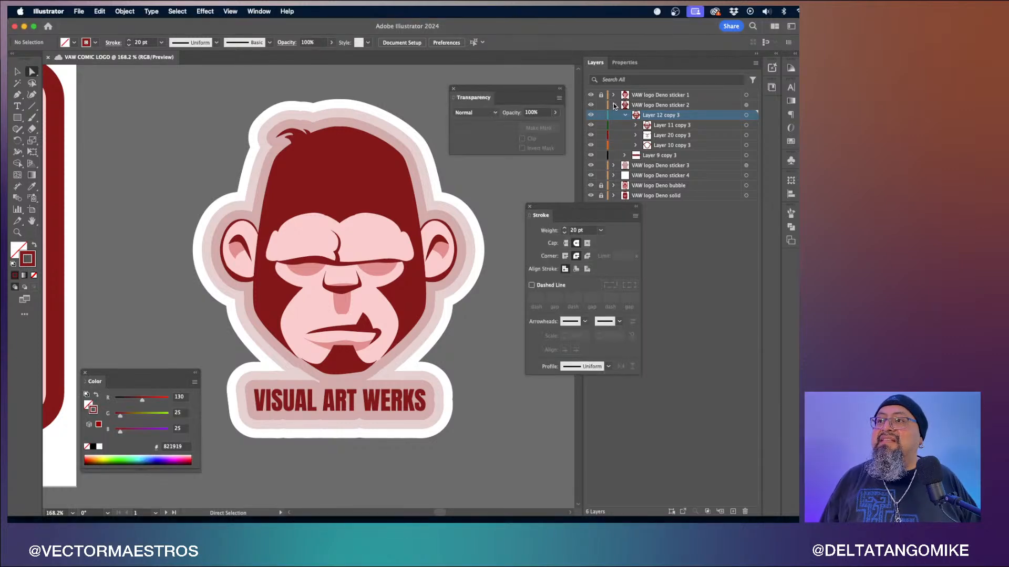
left_click(615, 107)
left_click_drag(562, 207, 543, 310)
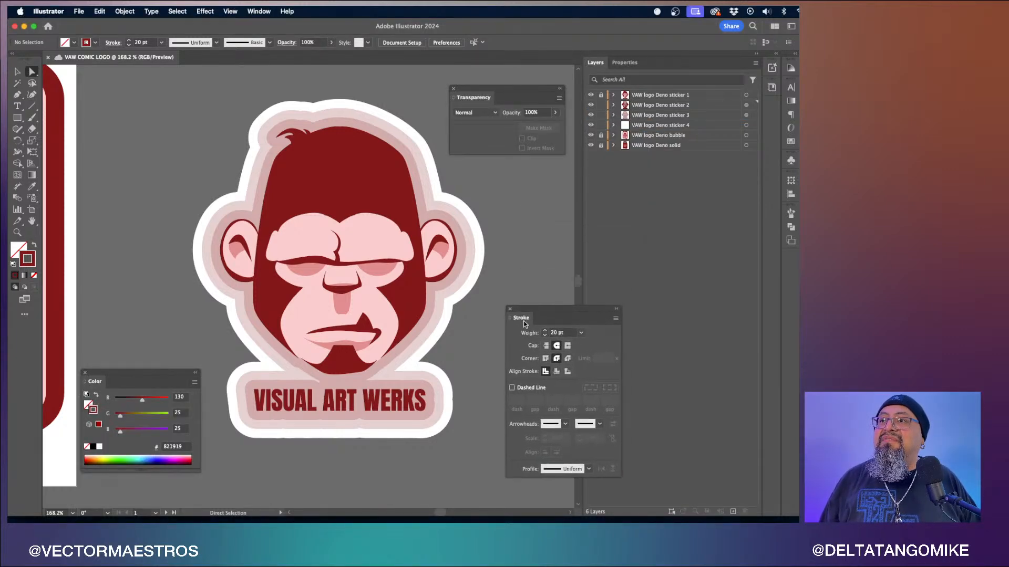
left_click_drag(602, 128, 602, 95)
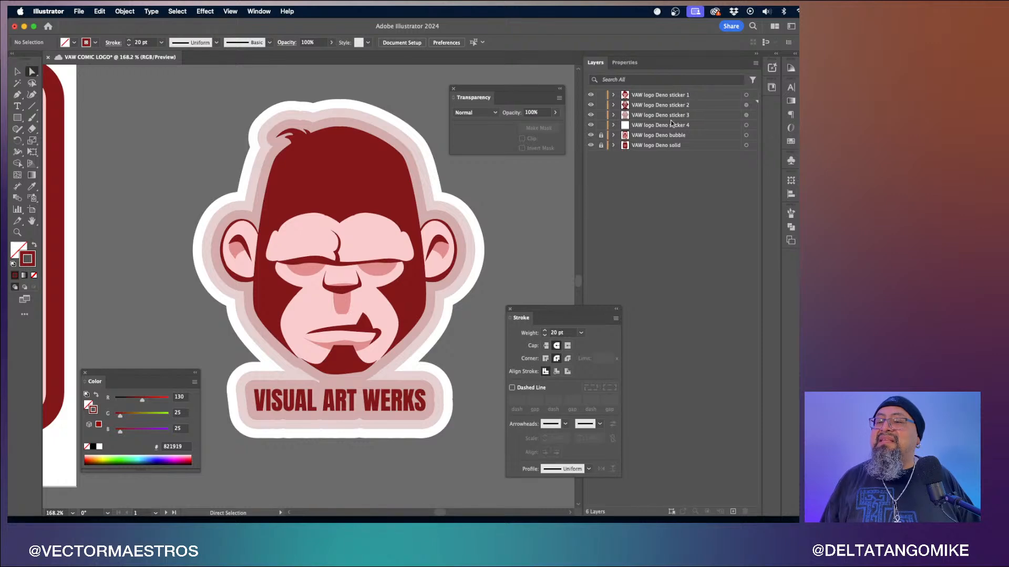
left_click(590, 125)
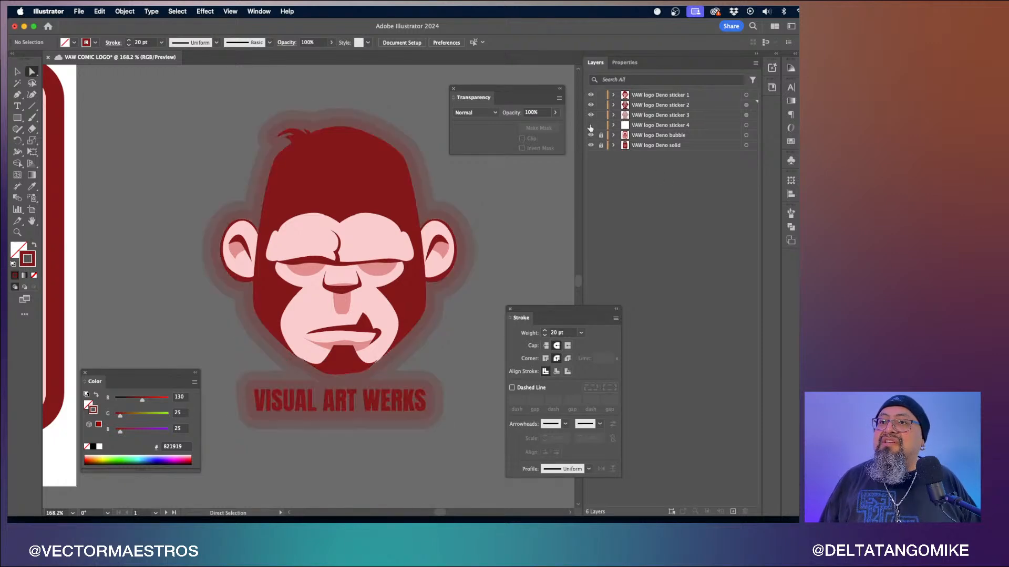
left_click(590, 125)
left_click(591, 115)
left_click(592, 115)
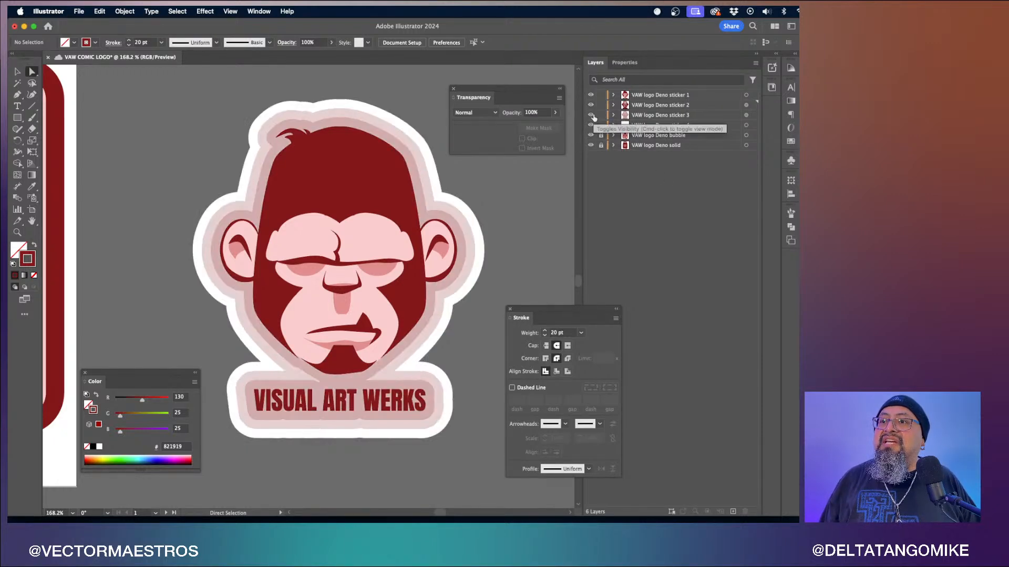
left_click(591, 106)
left_click(591, 105)
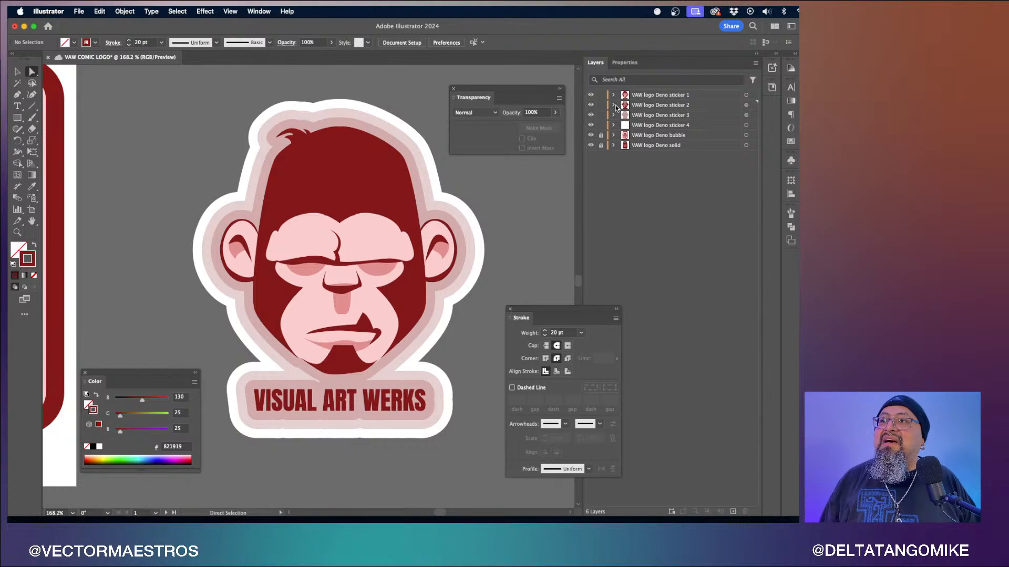
left_click(614, 106)
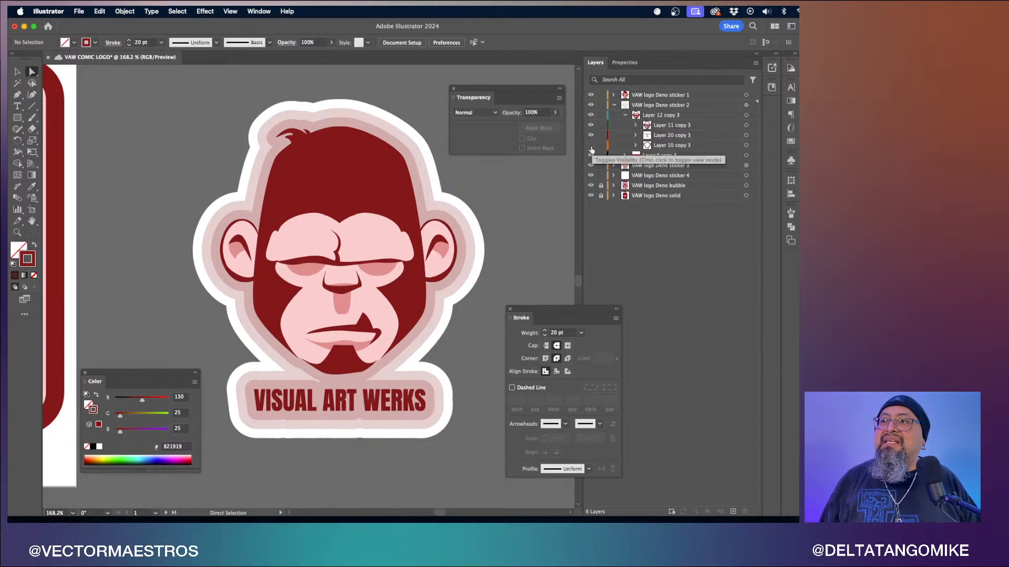
left_click(614, 105)
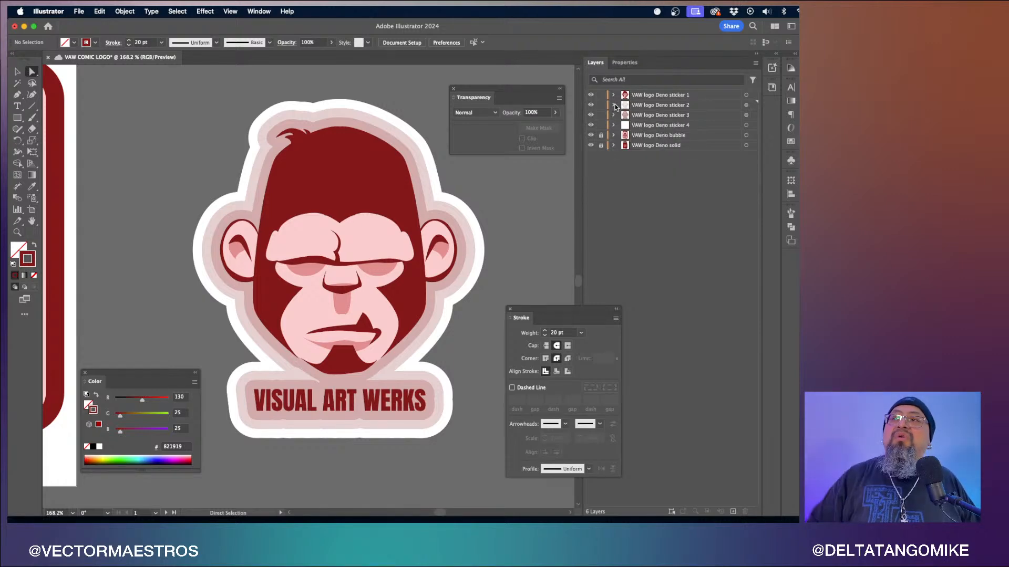
- Create a new layer and move the four sticker layers into it
left_click(661, 96)
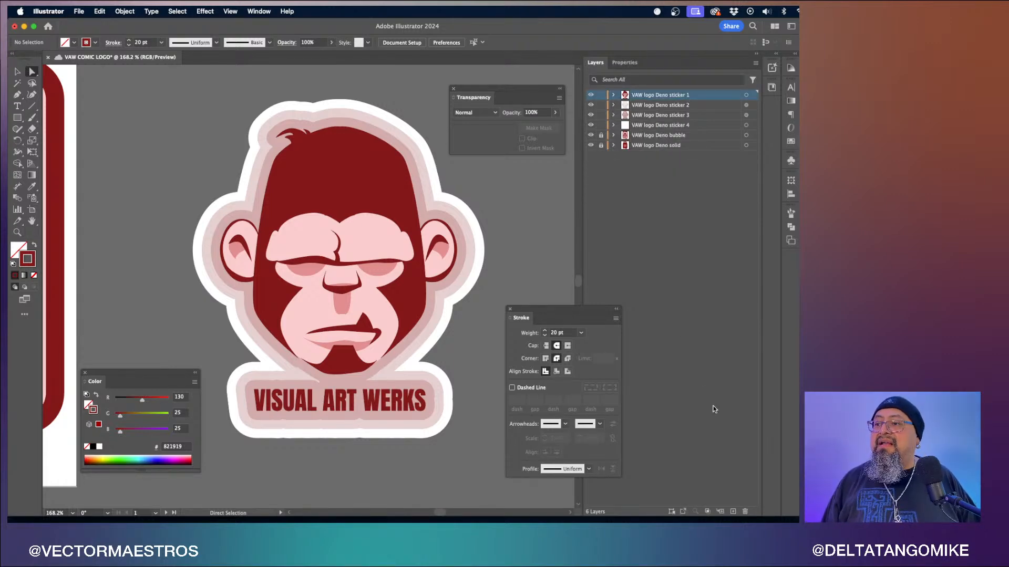
left_click(733, 508)
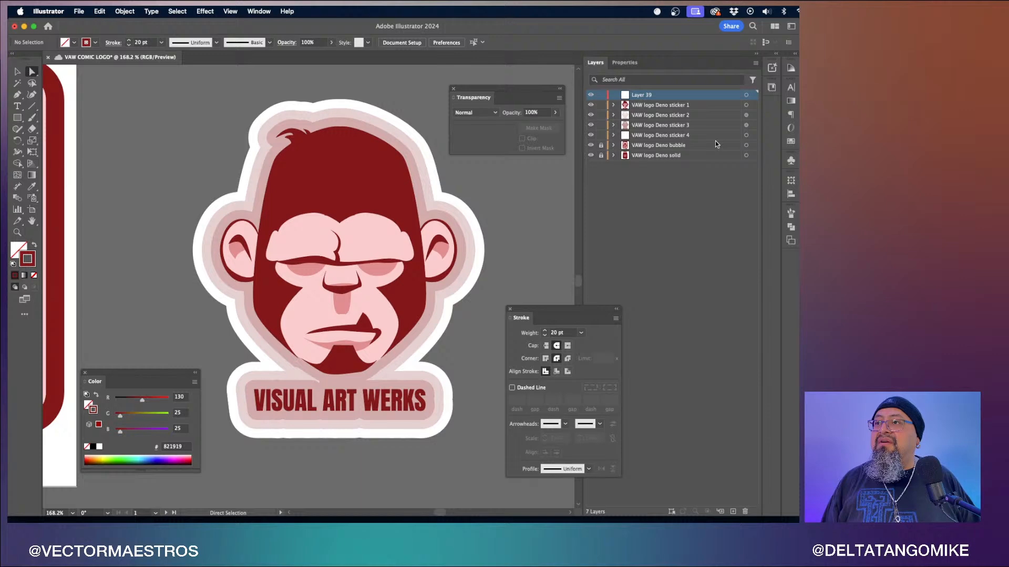
left_click(694, 105)
left_click(662, 136, "shift")
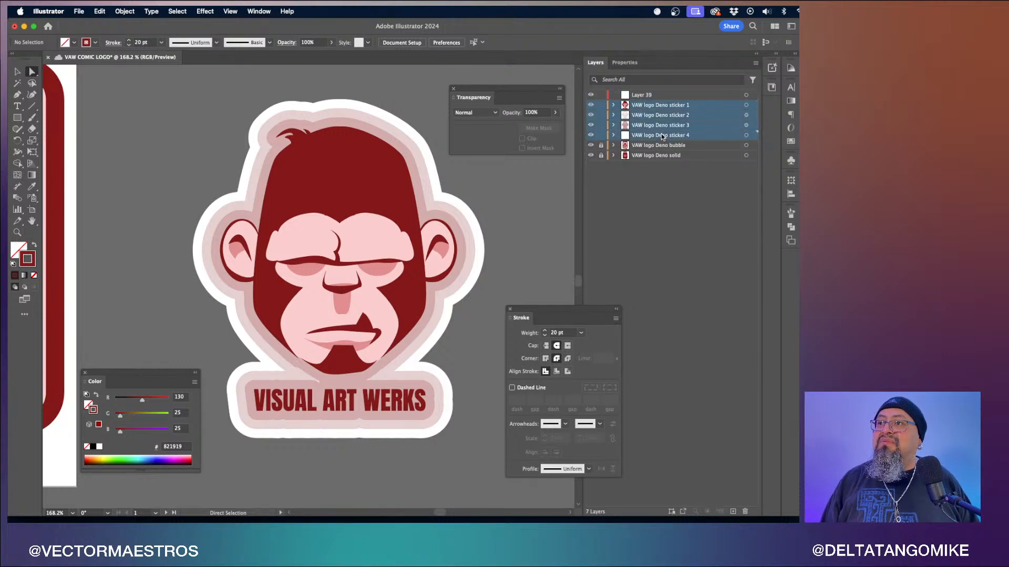
left_click_drag(641, 109, 650, 97)
- Rename the new parent layer VAW Deno Sticker
double_click(649, 96)
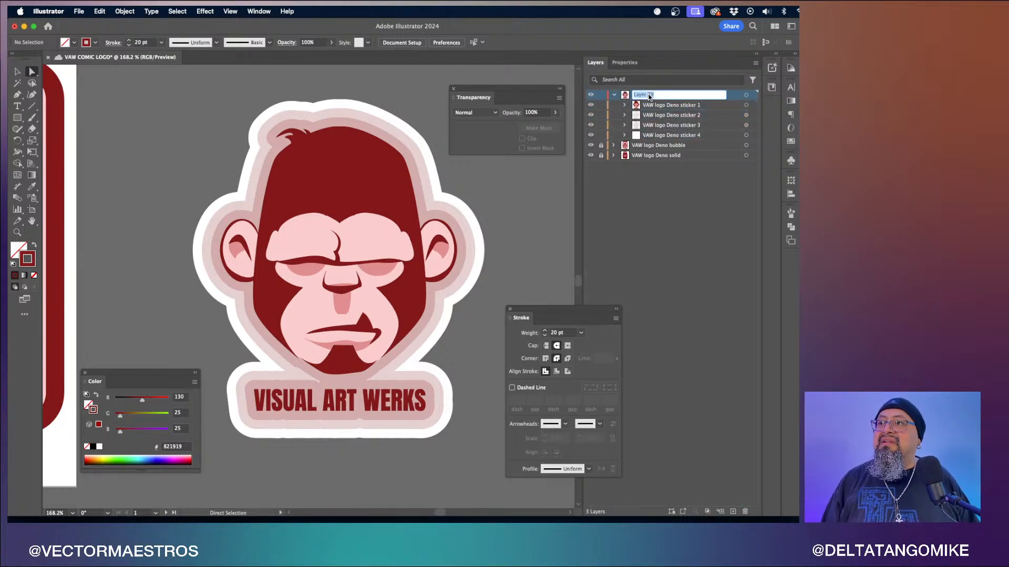
type("VAW Deno")
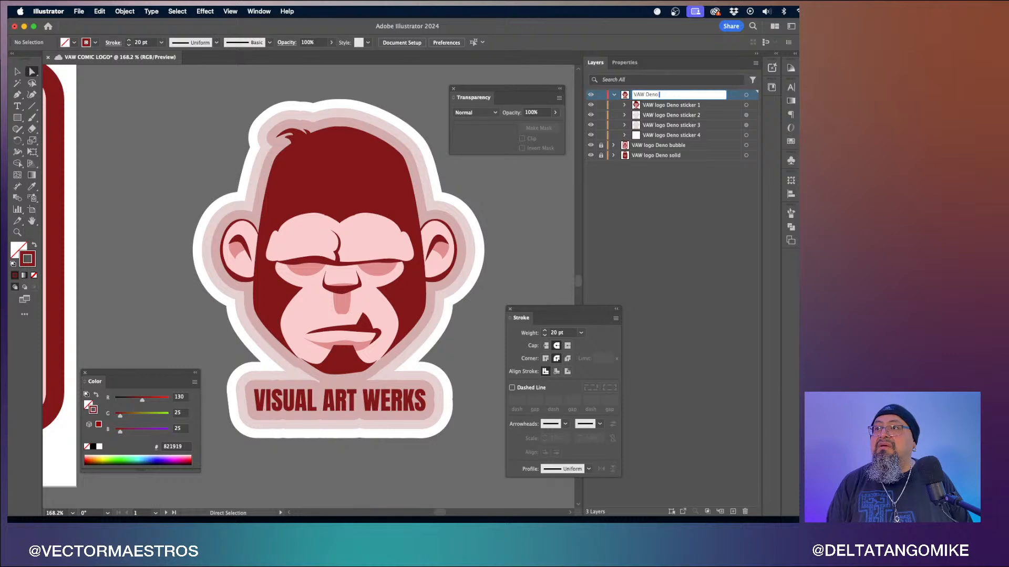
type("Sticker")
key("Return")
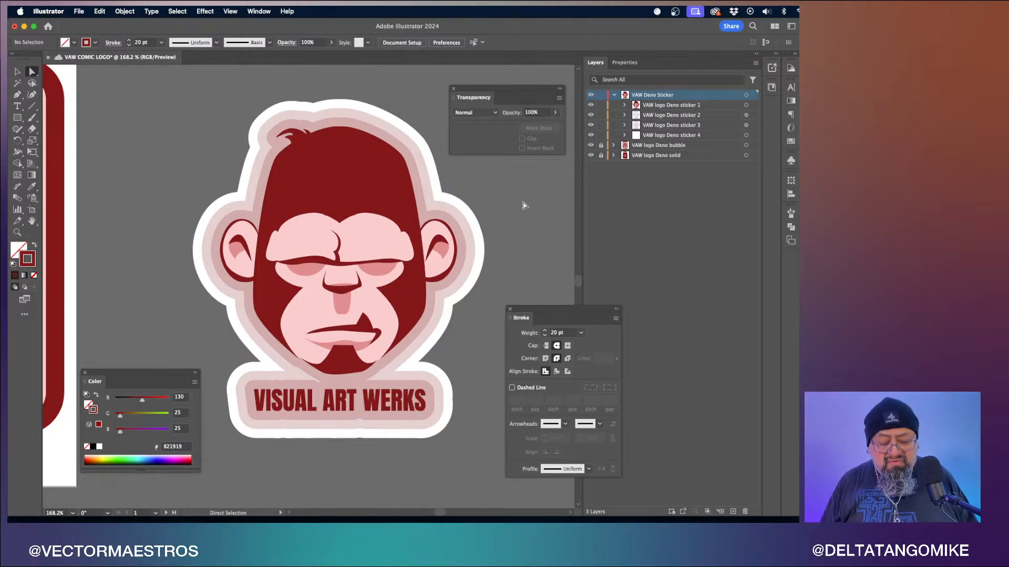
- Collapse and lock the VAW Deno Sticker layer
key("super+minus")
key("super+minus")
key("super+minus")
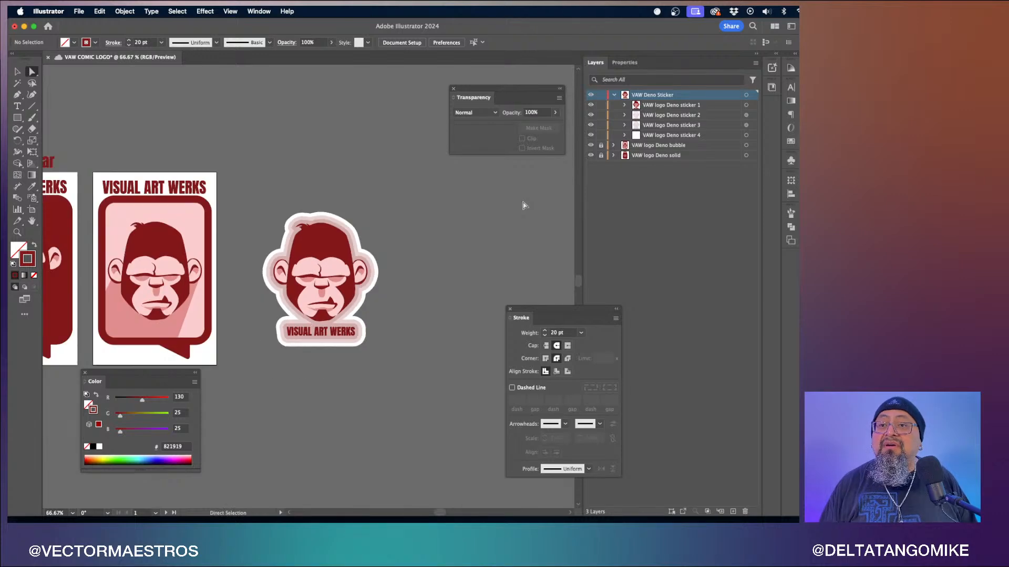
scroll(523, 205, "right", 3)
scroll(523, 205, "down", 1)
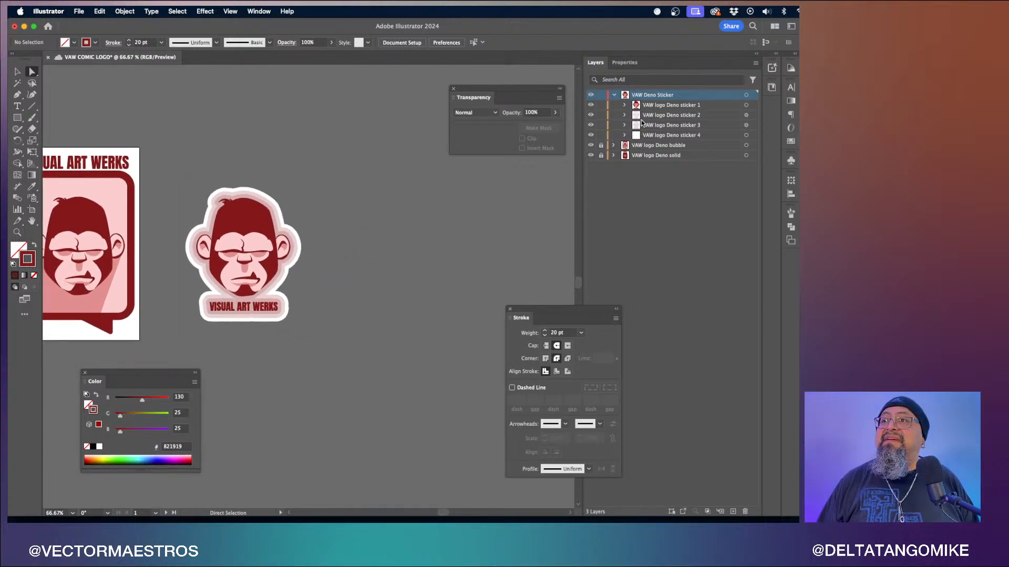
left_click(615, 95)
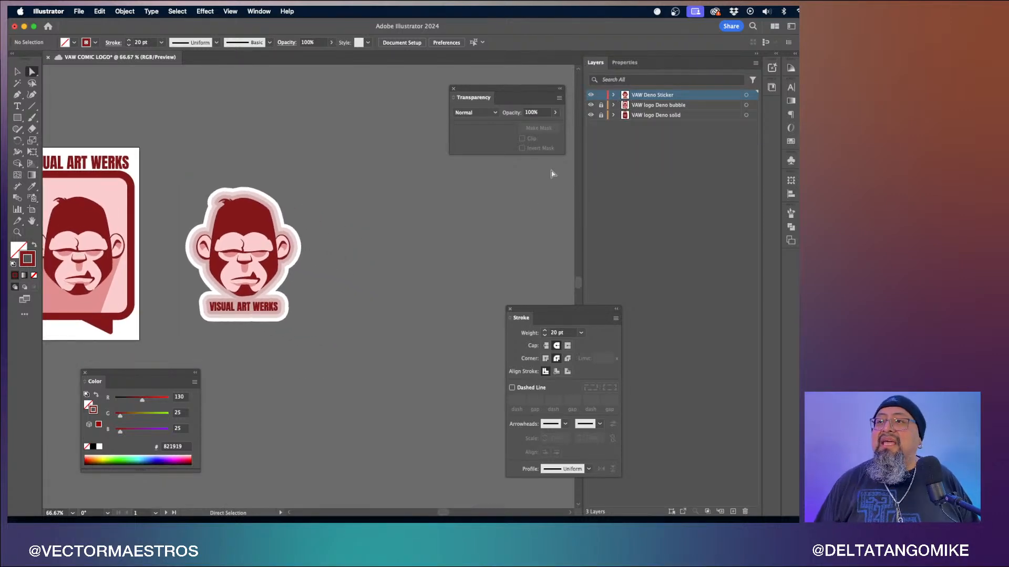
left_click(601, 95)
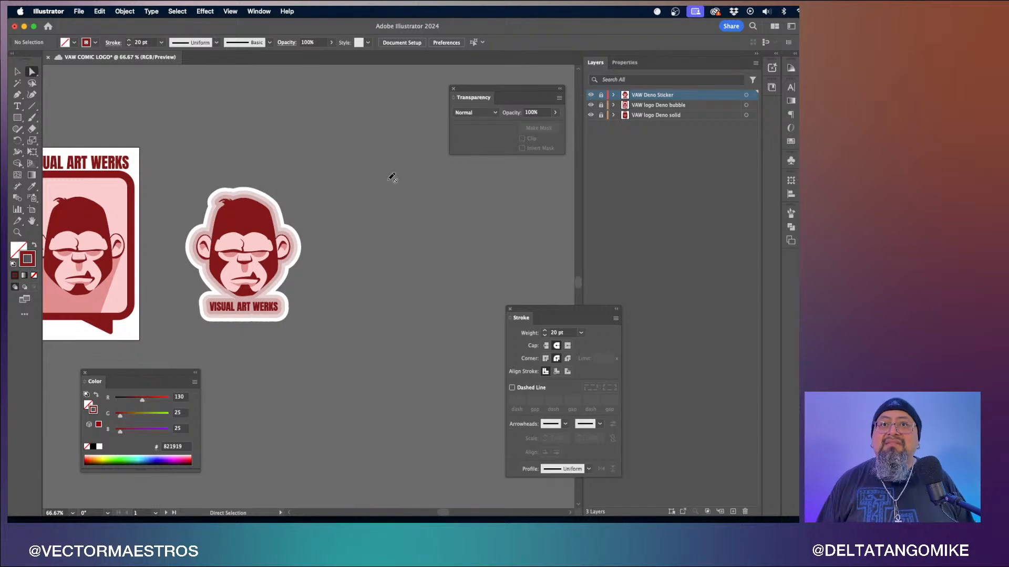
- Save the document and unlock the VAW Deno Sticker layer
key("super+s")
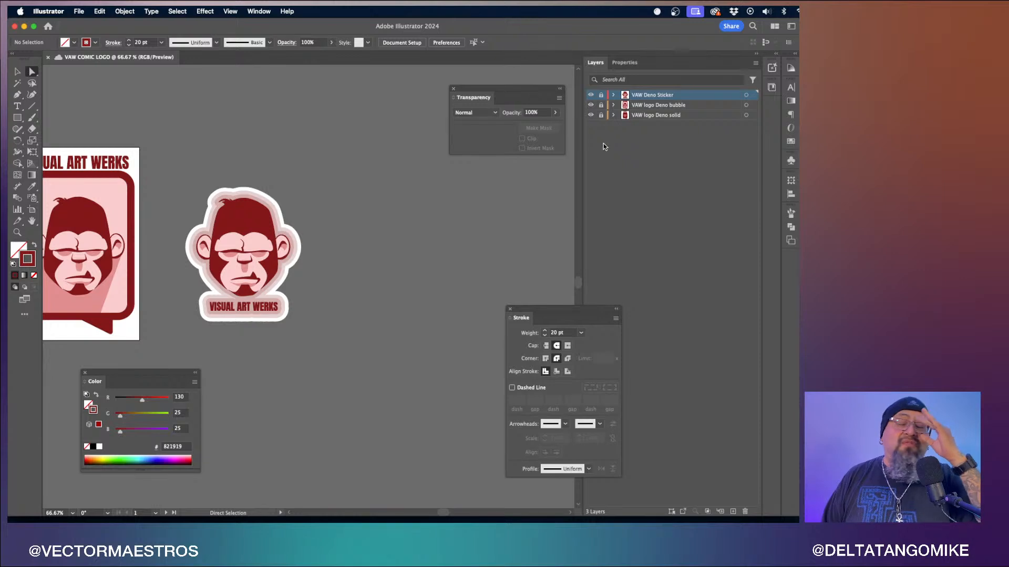
left_click(601, 95)
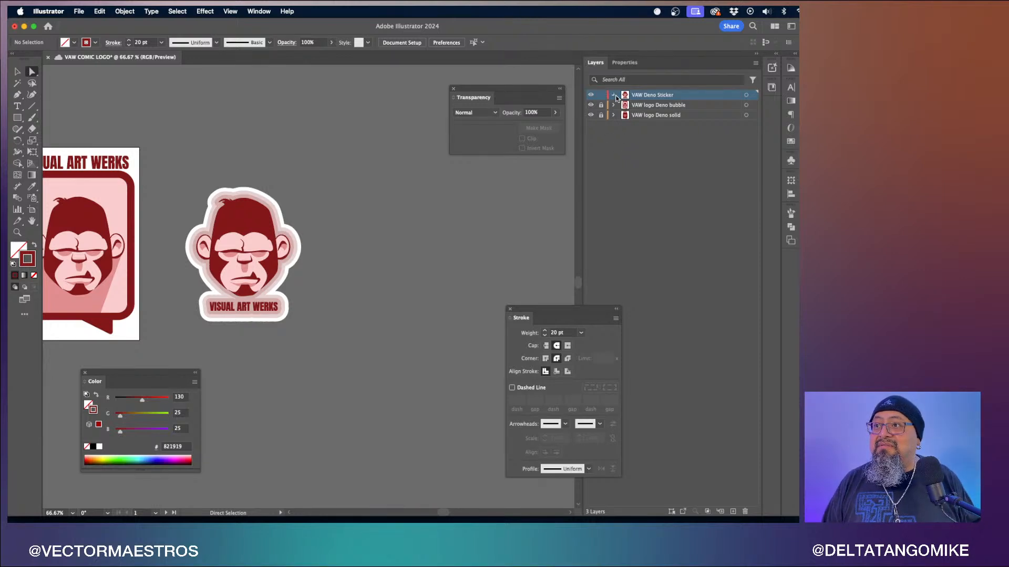
- Duplicate the VAW logo Deno sticker 1 layer inside the VAW Deno Sticker layer
left_click(613, 95)
left_click(697, 107)
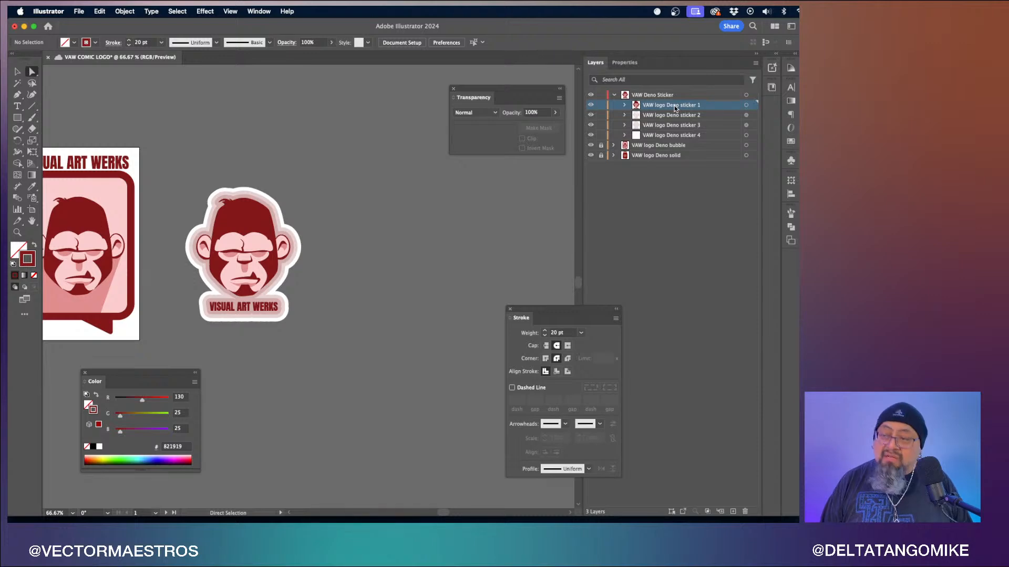
left_click_drag(676, 108, 681, 96)
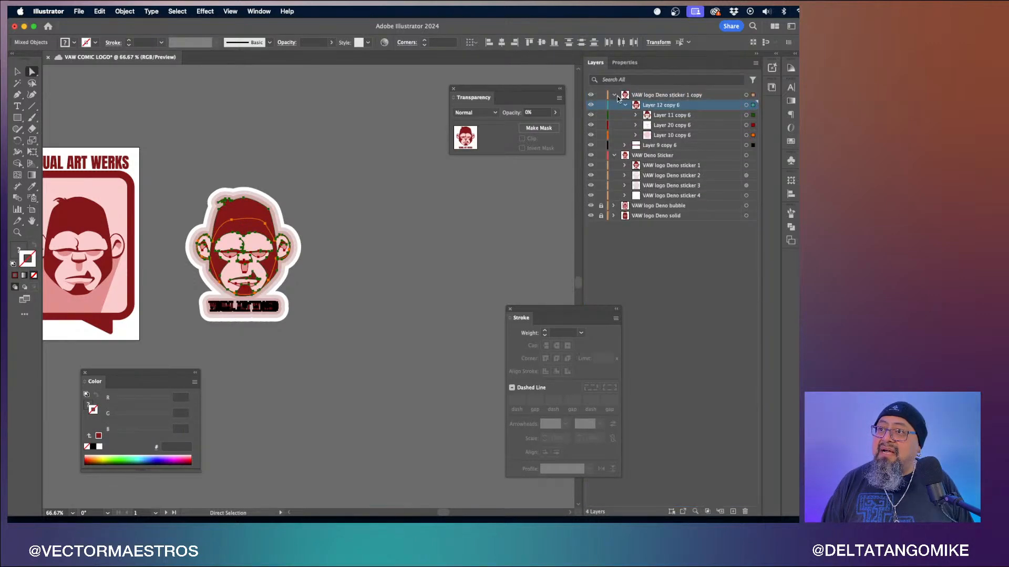
- Lock the VAW Deno Sticker, bubble and solid layers, and move the duplicated head artwork to the right of the original sticker
left_click(614, 95)
left_click(614, 105)
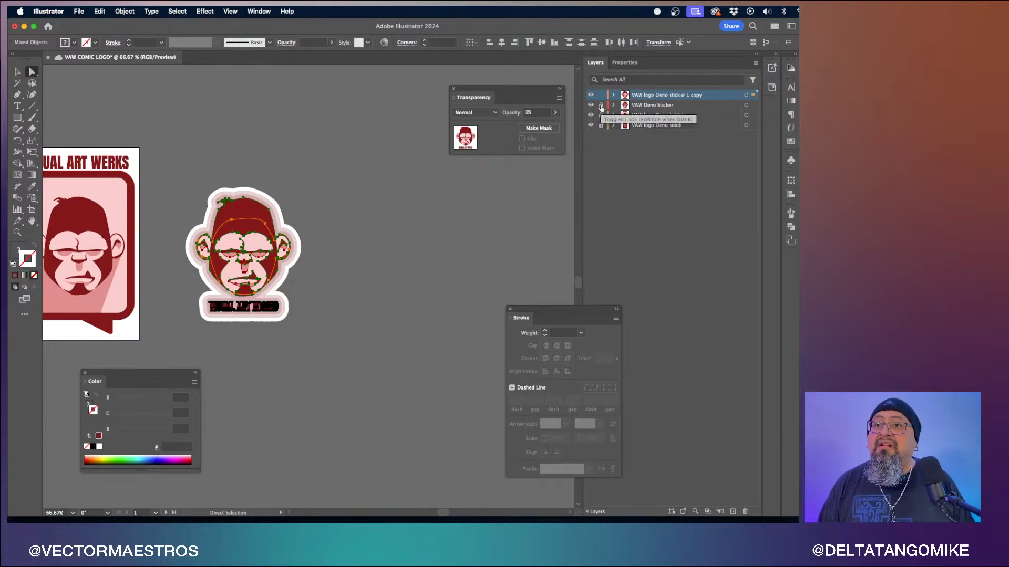
left_click_drag(602, 106, 602, 125)
key("v")
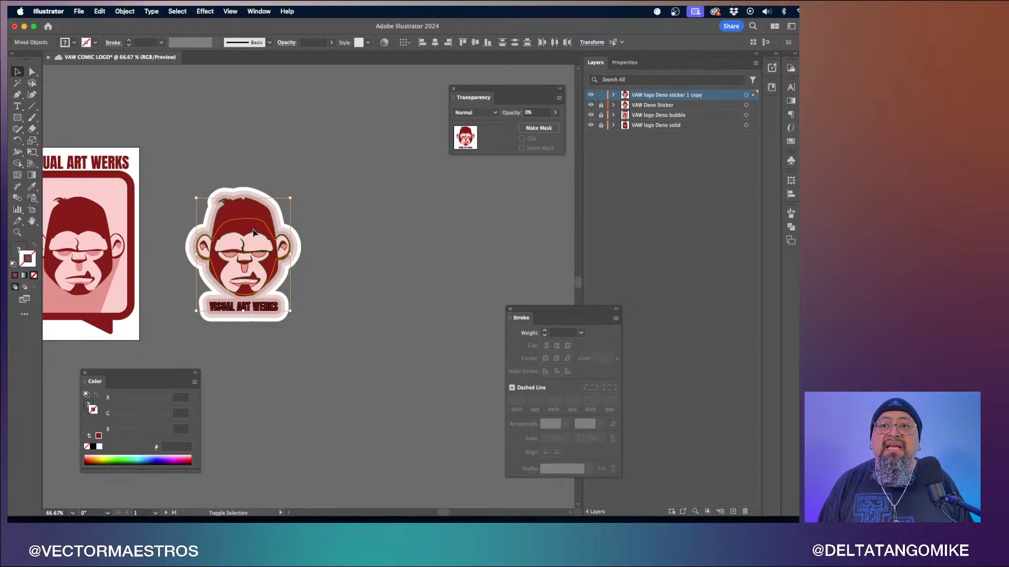
left_click_drag(254, 231, 413, 240)
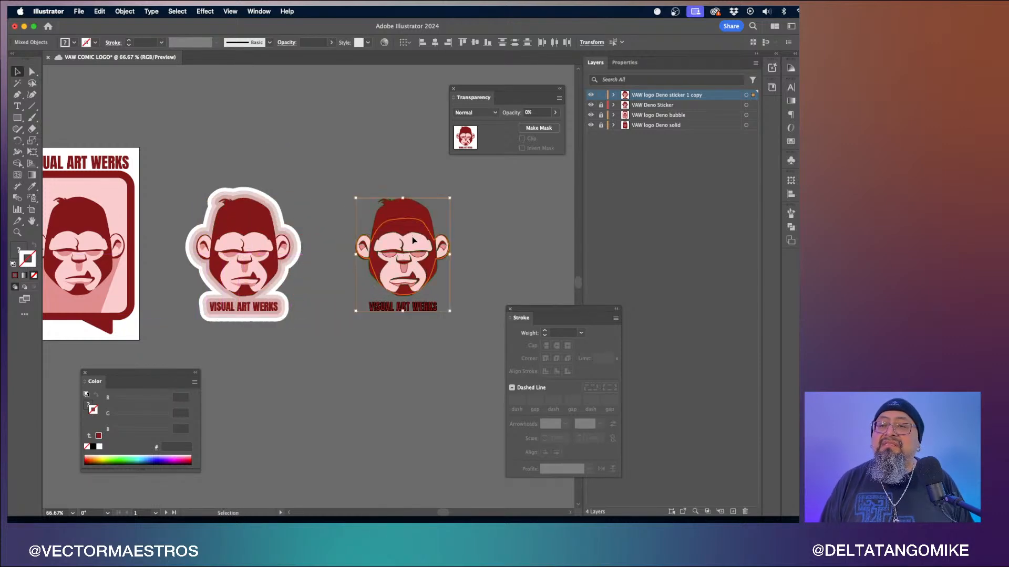
- Try applying a 20 pt stroke at 50% opacity to all of the duplicated head artwork
left_click(590, 95)
left_click(590, 95)
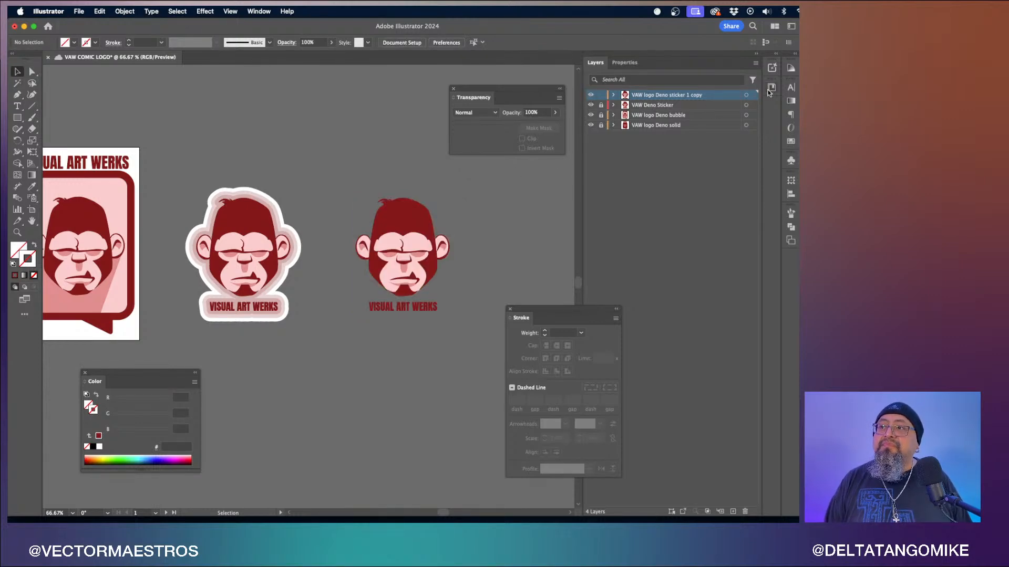
scroll(462, 244, "right", 4)
scroll(462, 244, "up", 7)
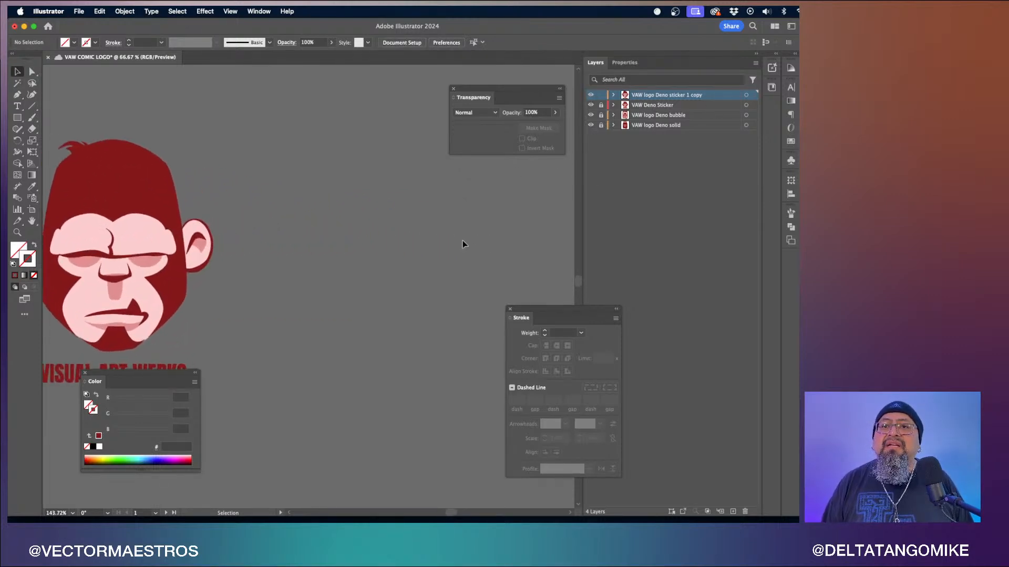
scroll(462, 244, "left", 7)
scroll(462, 245, "left", 2)
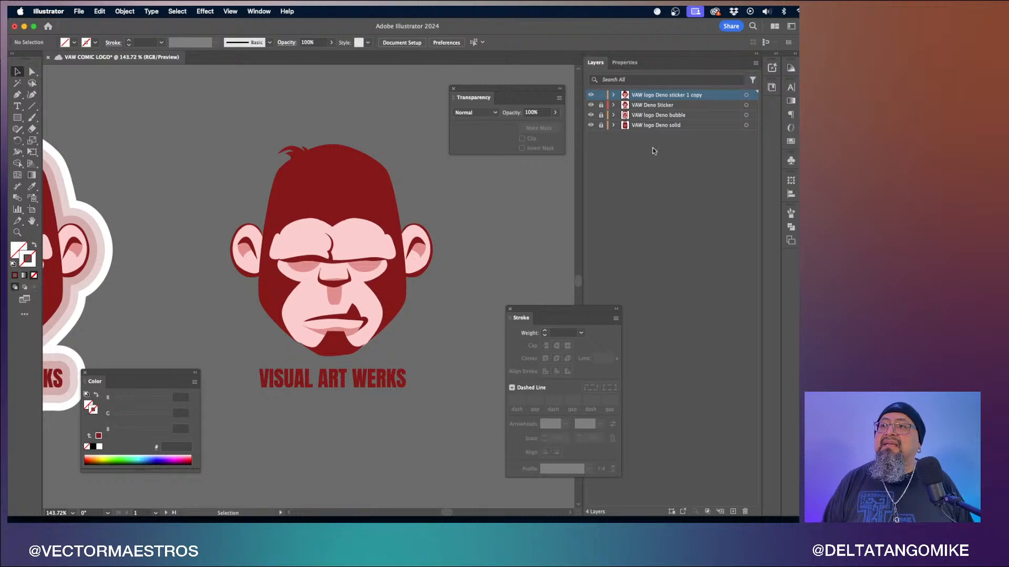
left_click(626, 64)
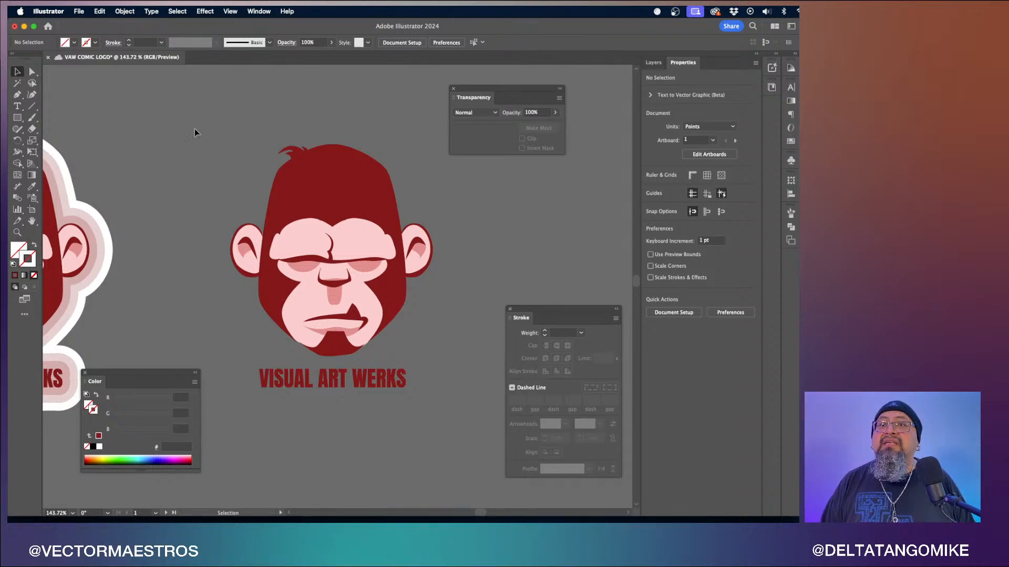
left_click_drag(194, 129, 520, 427)
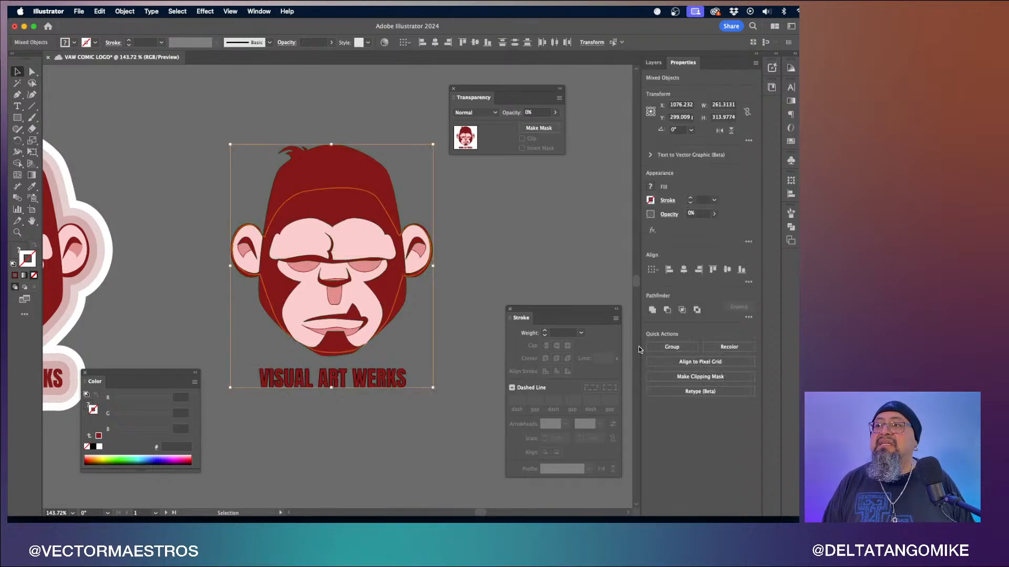
left_click(667, 201)
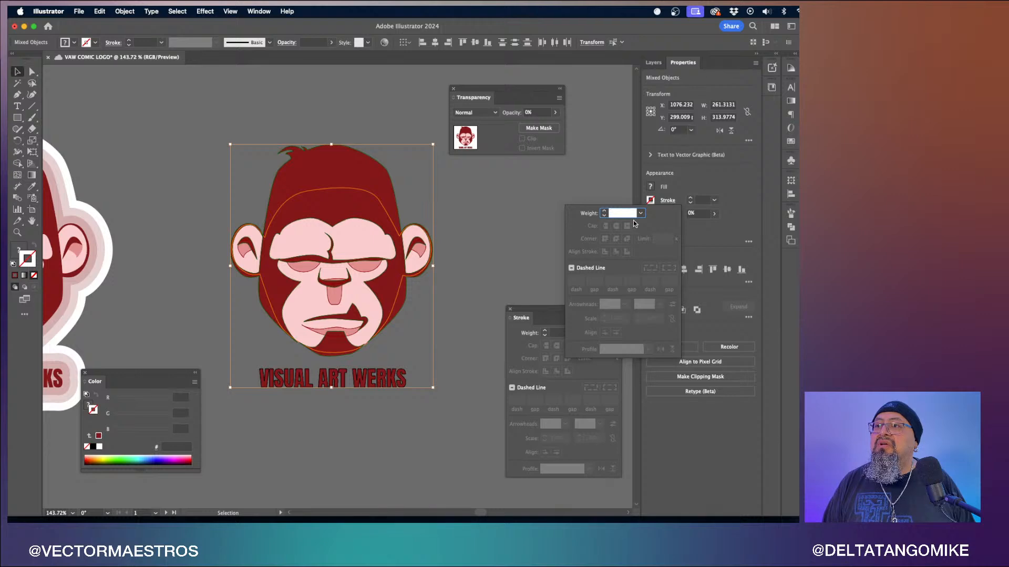
type("20")
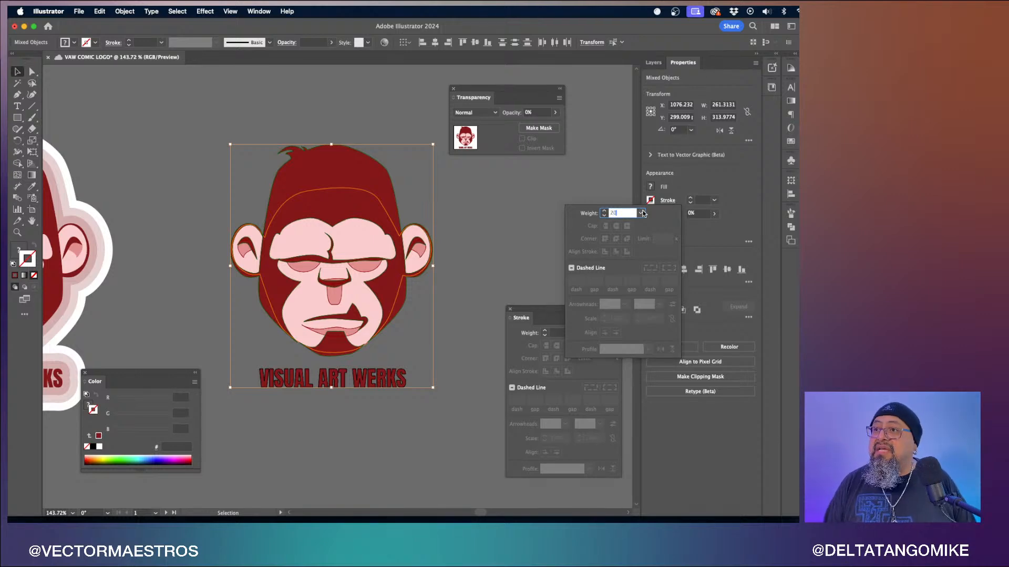
left_click(721, 238)
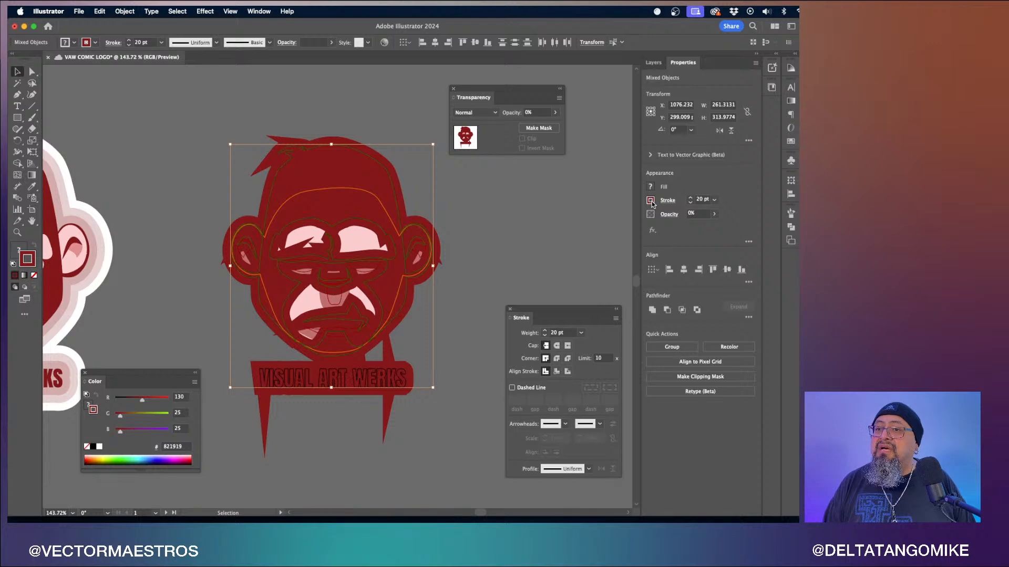
left_click(714, 215)
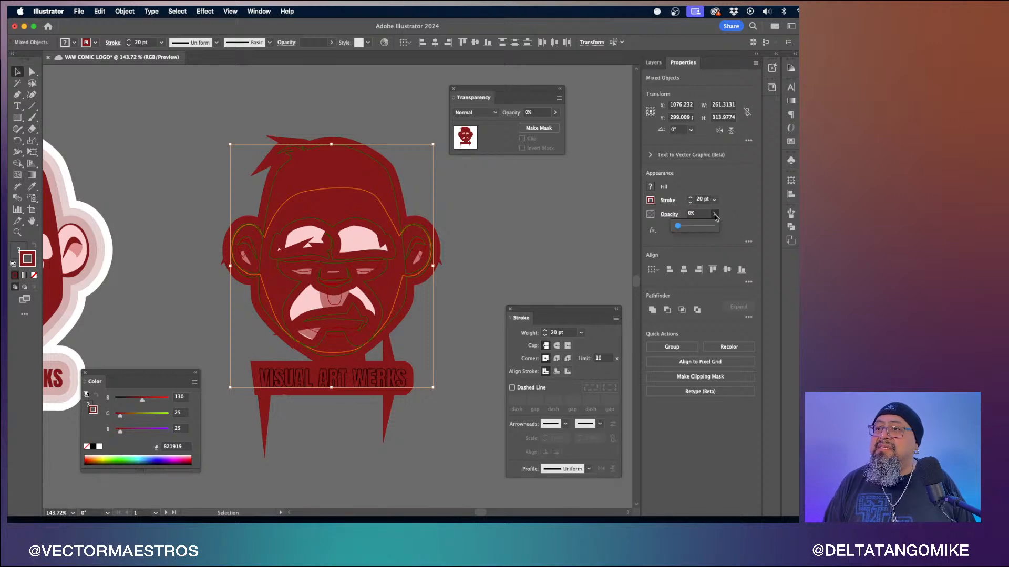
left_click(693, 226)
left_click_drag(694, 228, 695, 229)
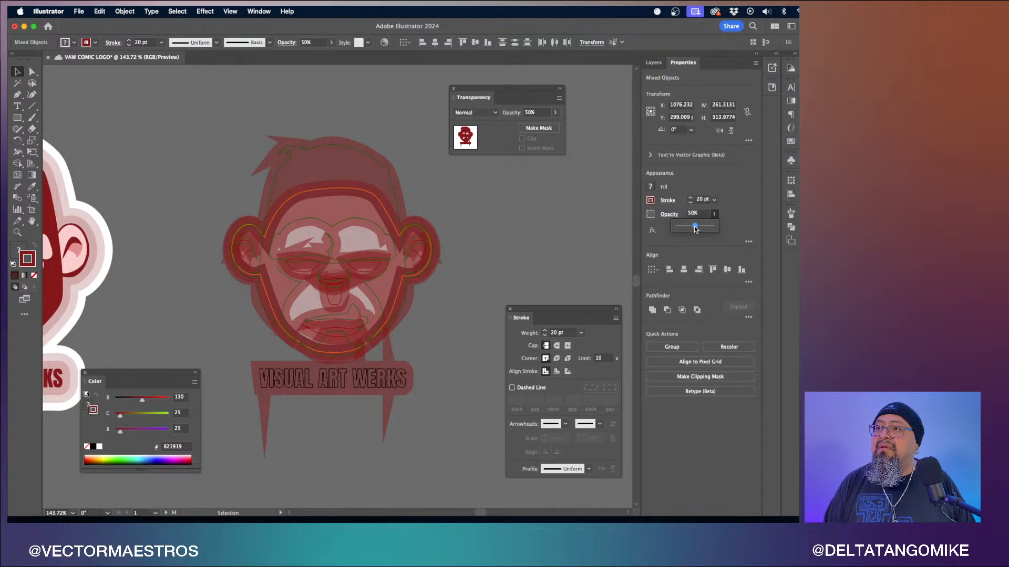
- Try rounding the stroke's caps and corners, then undo the stroke and opacity changes
left_click(667, 201)
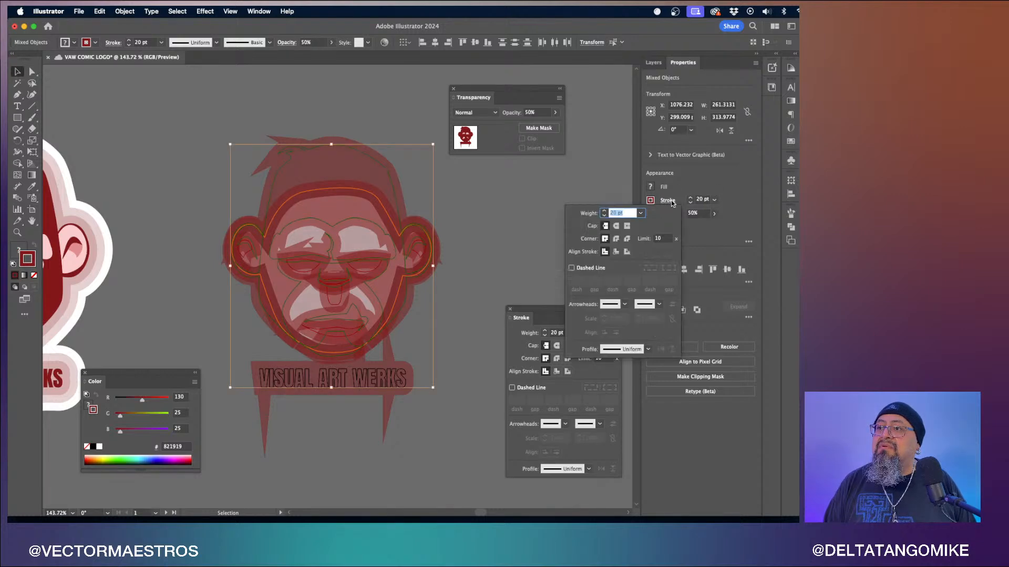
left_click(616, 225)
left_click(616, 239)
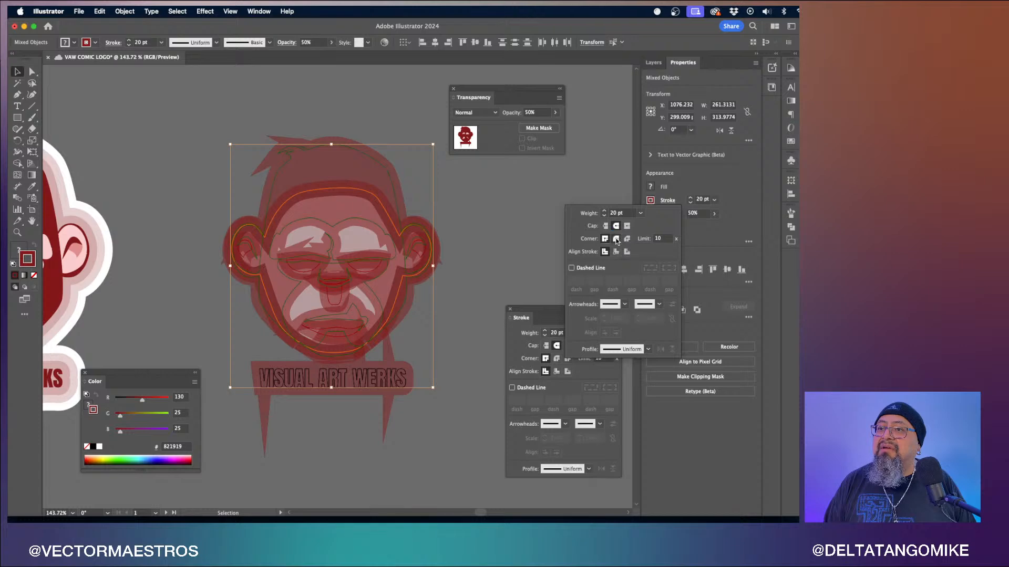
left_click(508, 252)
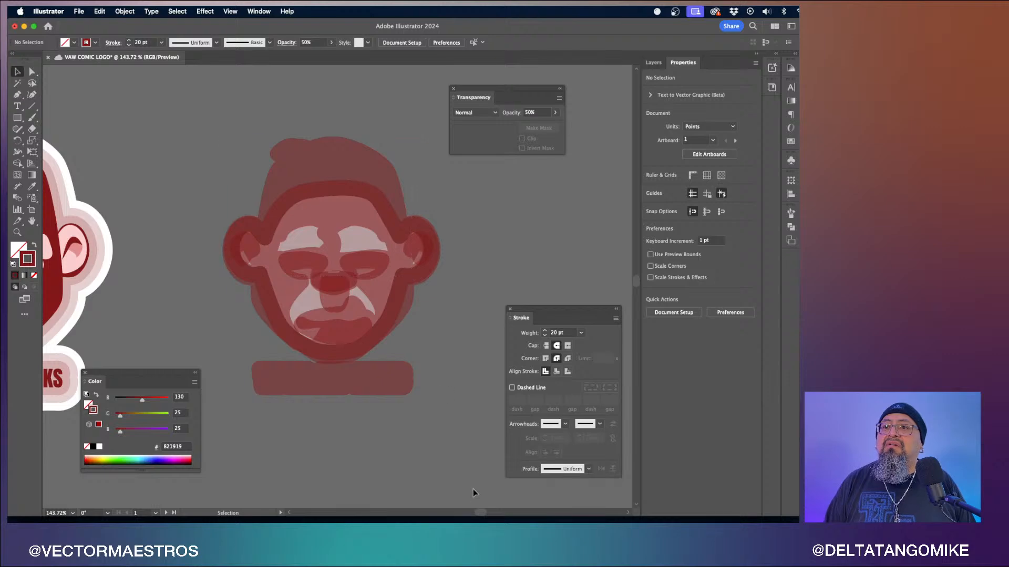
key("super+a")
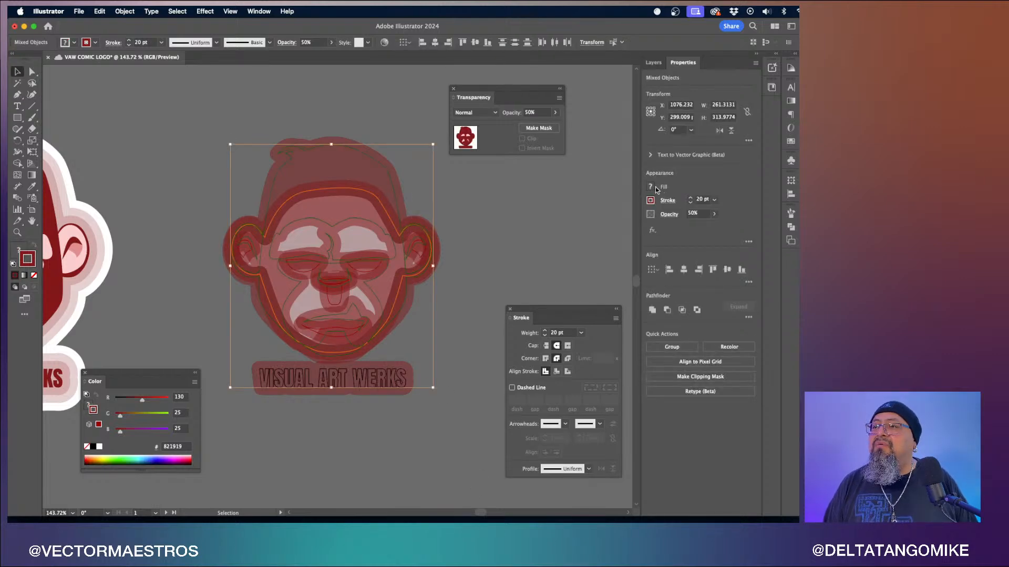
key("super+z")
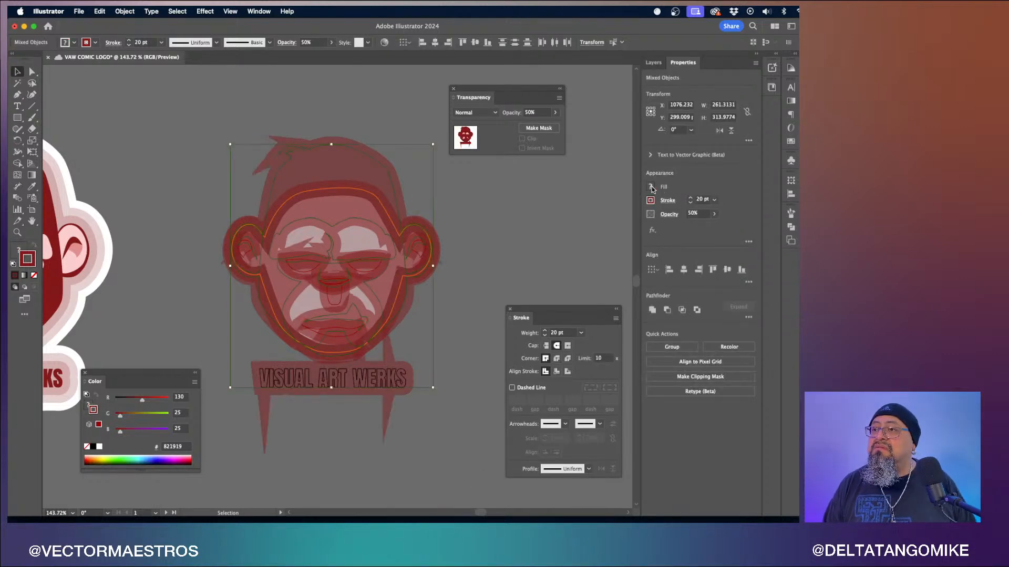
key("super+z")
key("super+z")
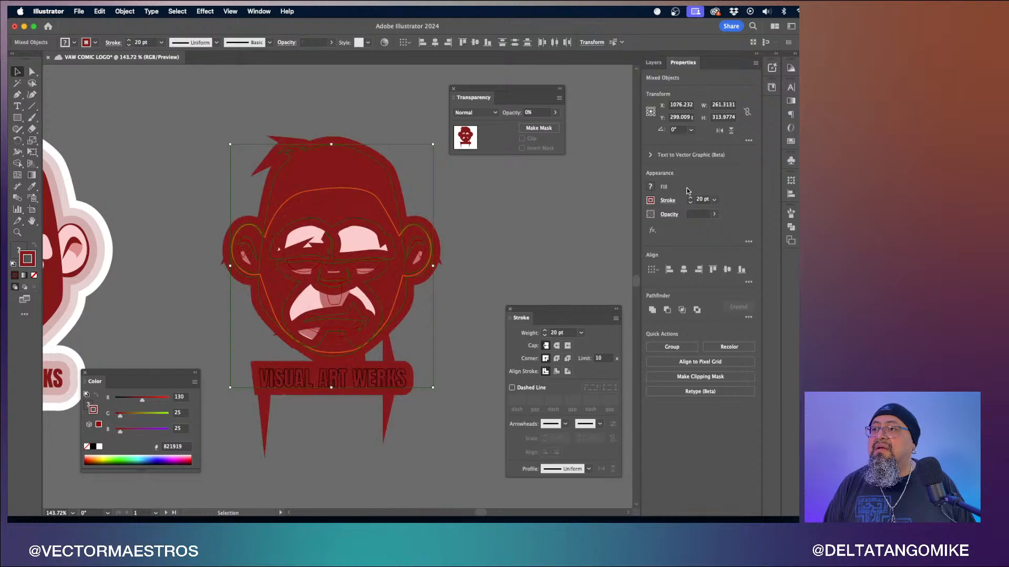
key("super+z")
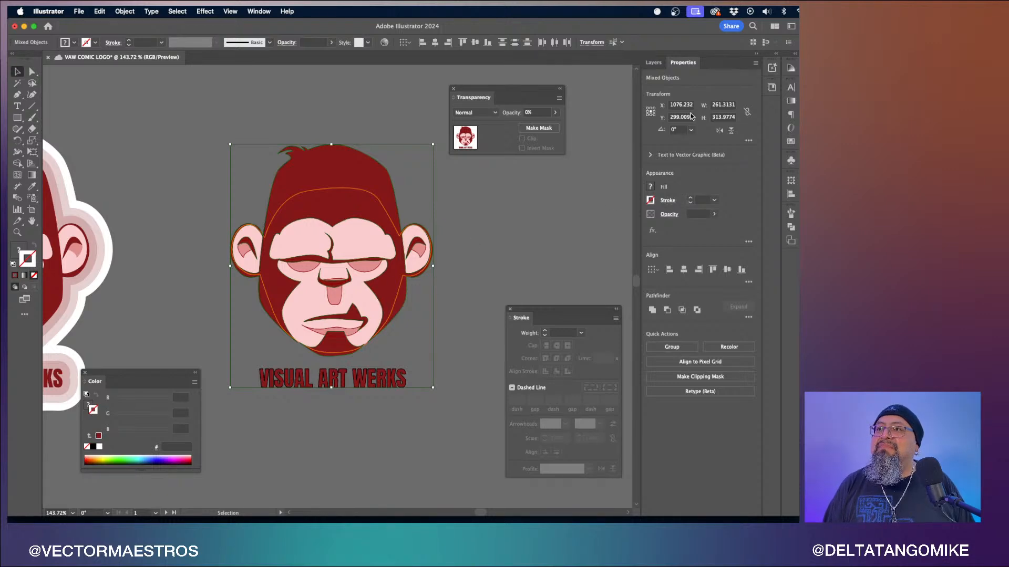
- Duplicate the VAW logo Deno sticker 1 copy layer
left_click(653, 62)
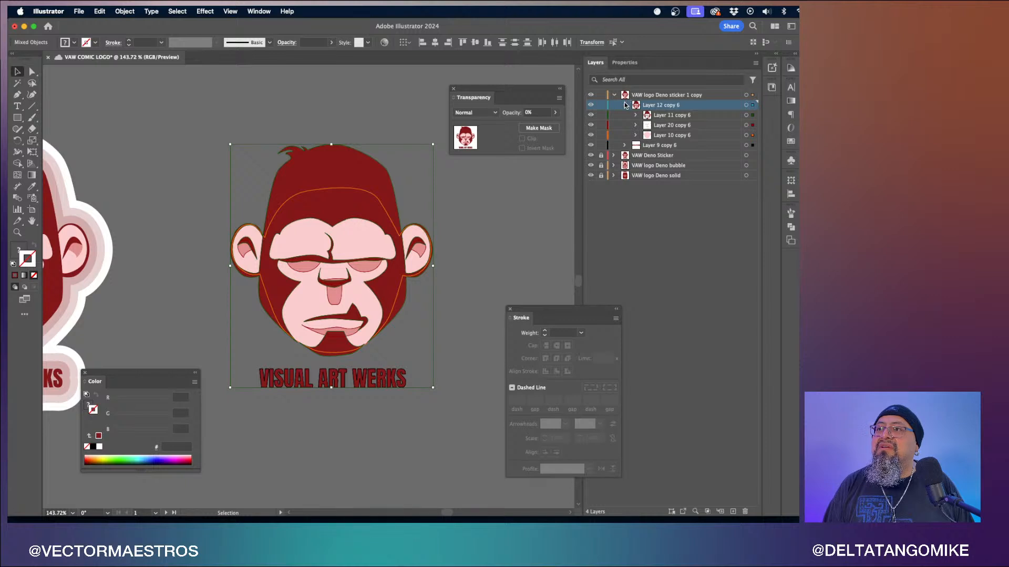
left_click(626, 105)
left_click(614, 95)
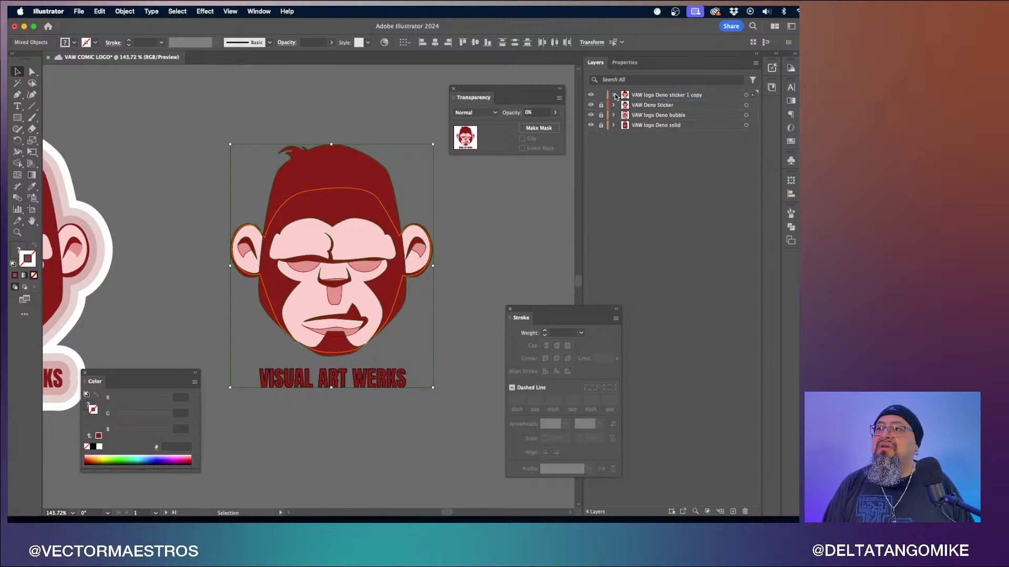
left_click(654, 96)
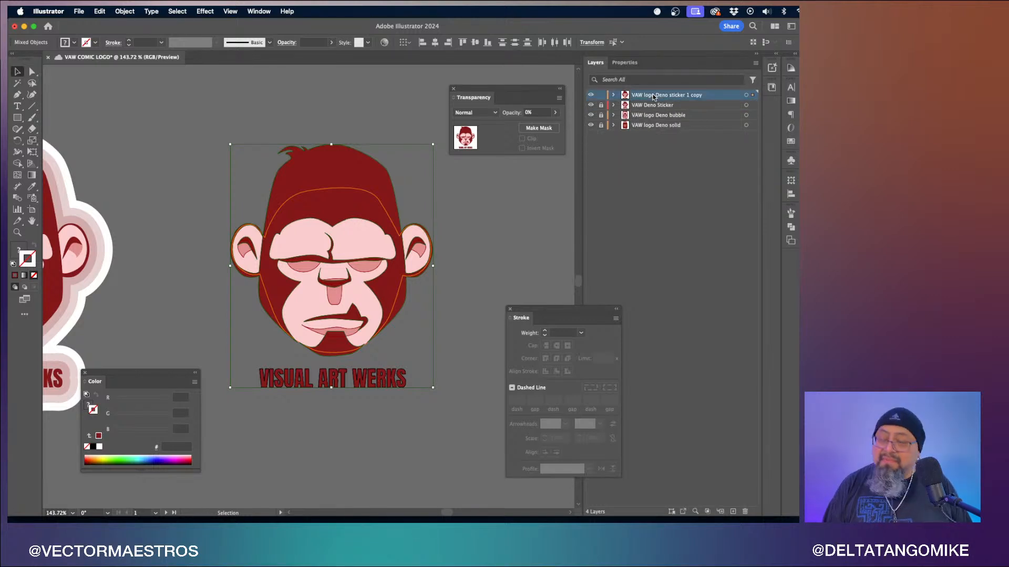
left_click_drag(653, 96, 608, 104)
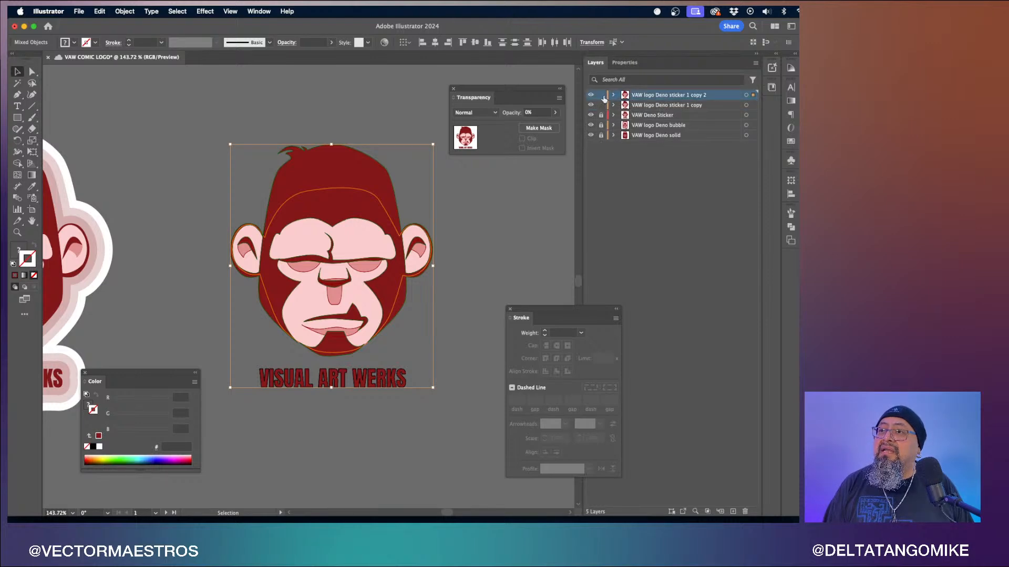
- Rename the top duplicated layer VAW logo Deno sticker 1
double_click(682, 95)
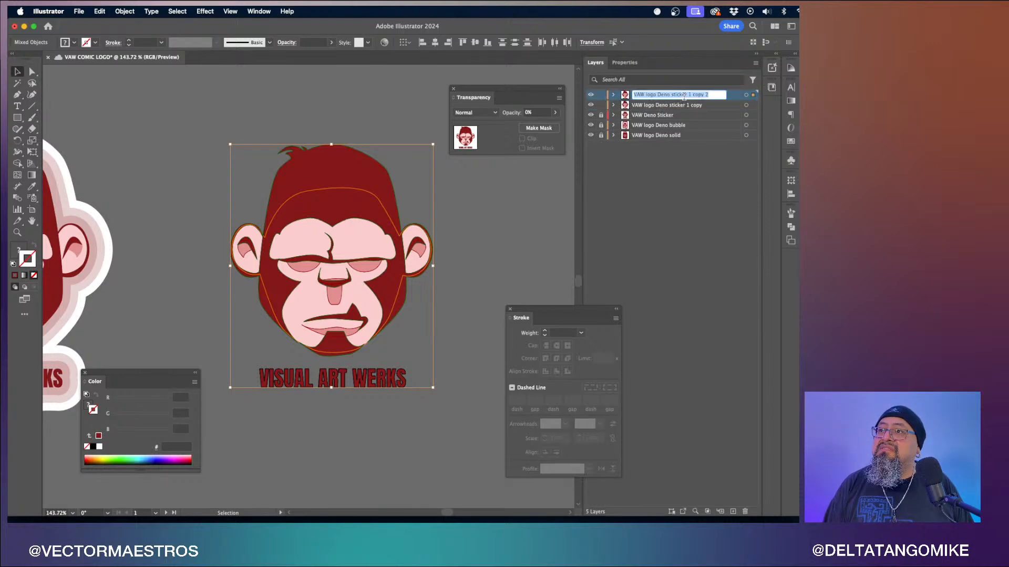
key("Right")
key("BackSpace")
key("BackSpace")
key("BackSpace")
key("BackSpace")
key("BackSpace")
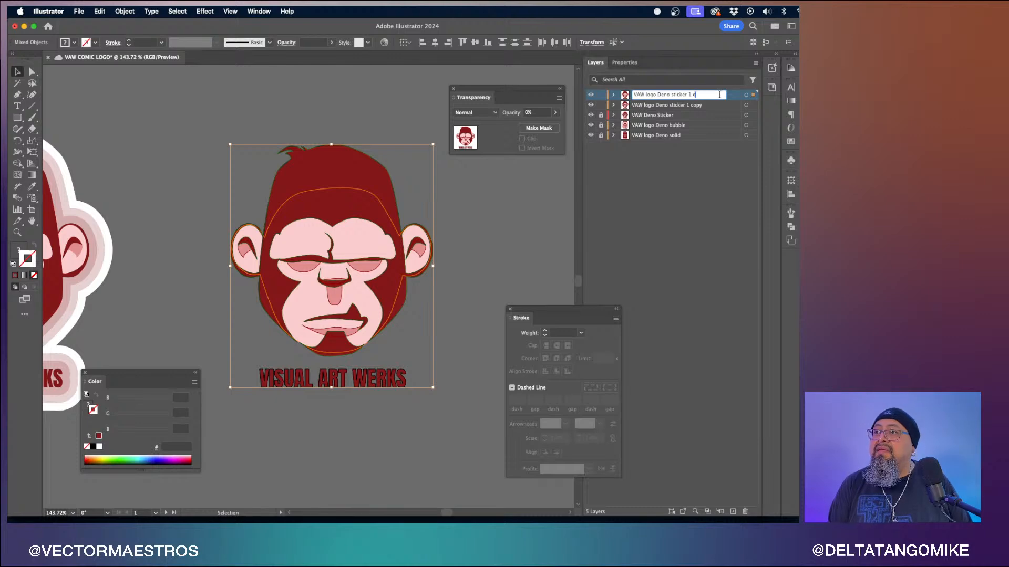
- Rename the second layer VAW logo Deno sticker 2 and lock the VAW logo Deno sticker 1 layer
double_click(702, 105)
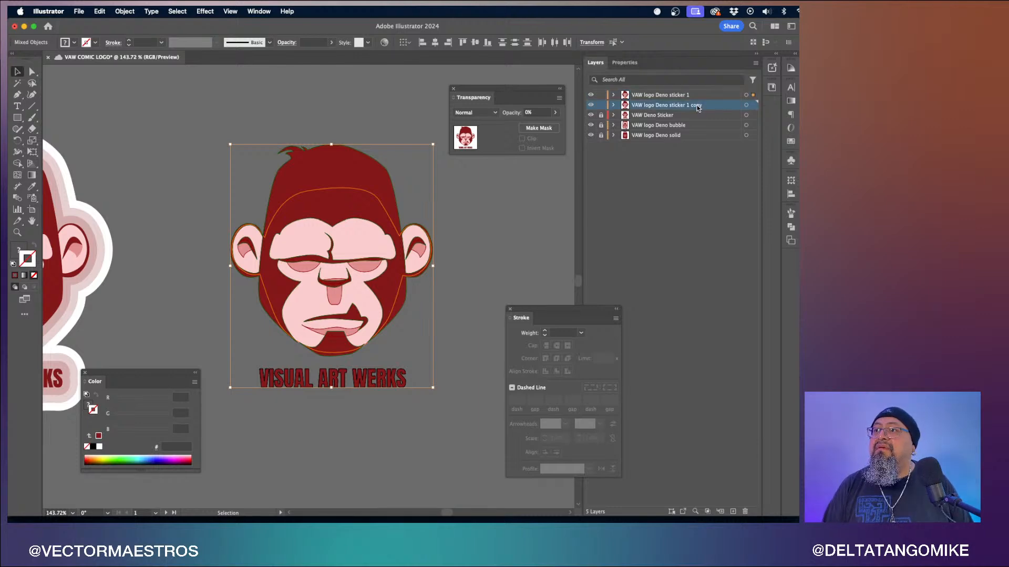
key("Right")
key("BackSpace")
key("BackSpace")
key("BackSpace")
key("BackSpace")
key("BackSpace")
key("BackSpace")
key("BackSpace")
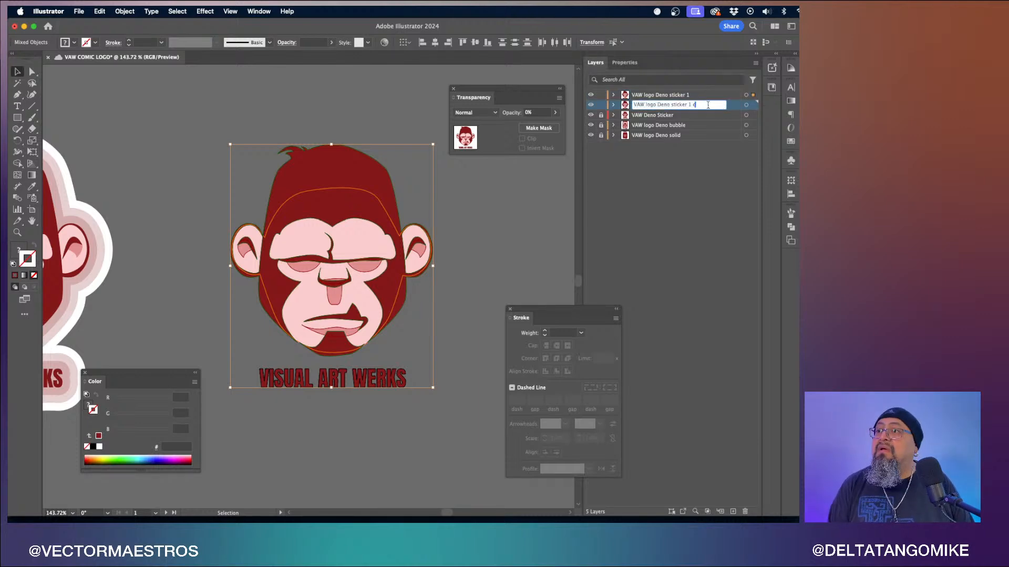
type("2")
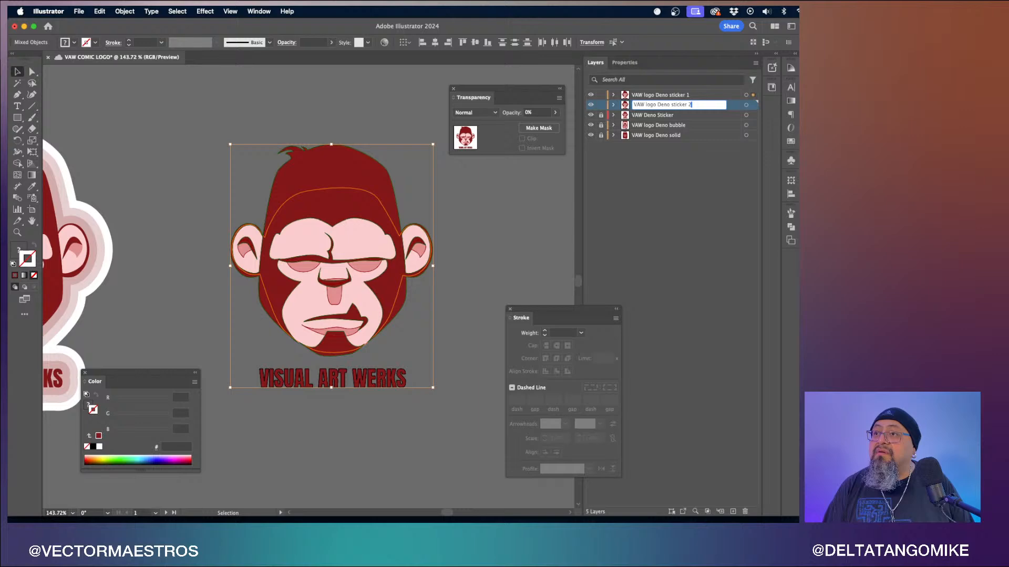
left_click(691, 96)
left_click(601, 95)
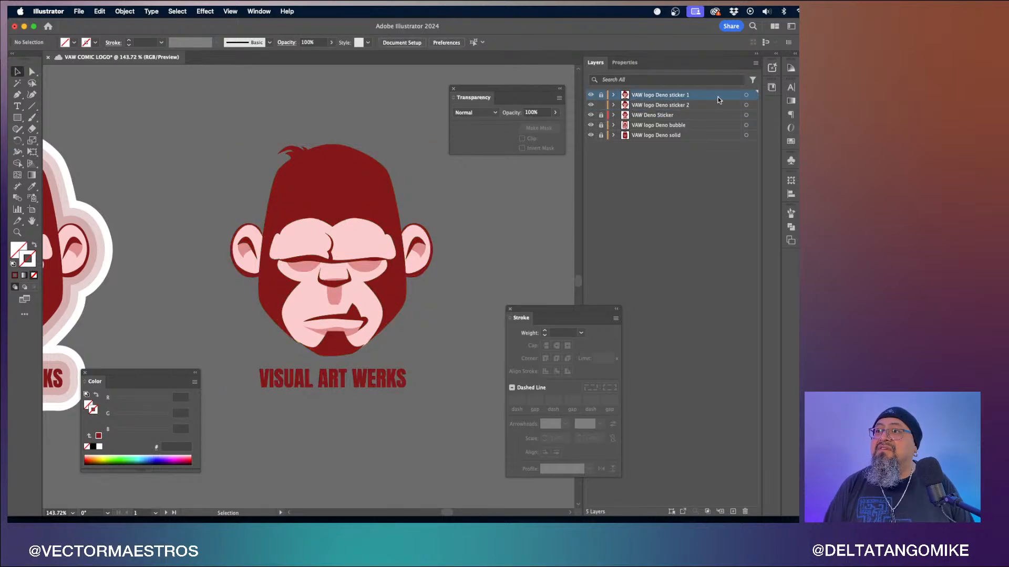
- Give the VAW logo Deno sticker 2 layer's artwork a 20 pt stroke with round caps and round corners
left_click(747, 106)
left_click(625, 63)
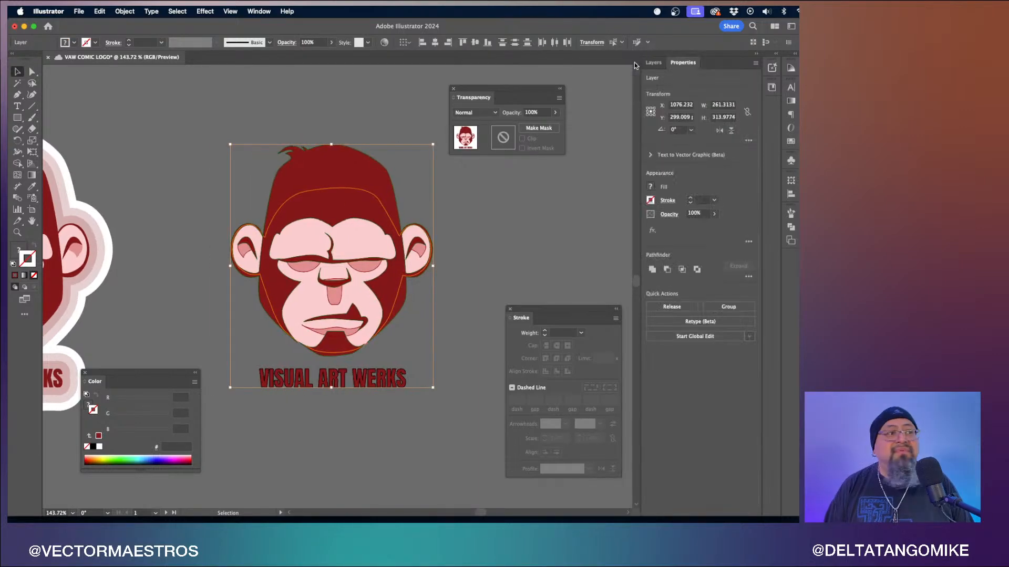
left_click(668, 200)
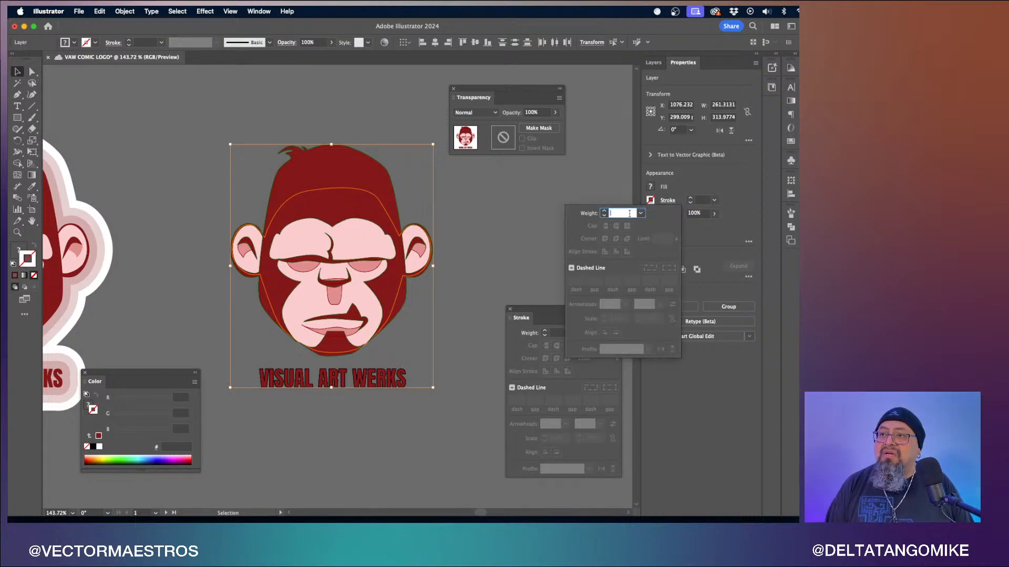
left_click(640, 214)
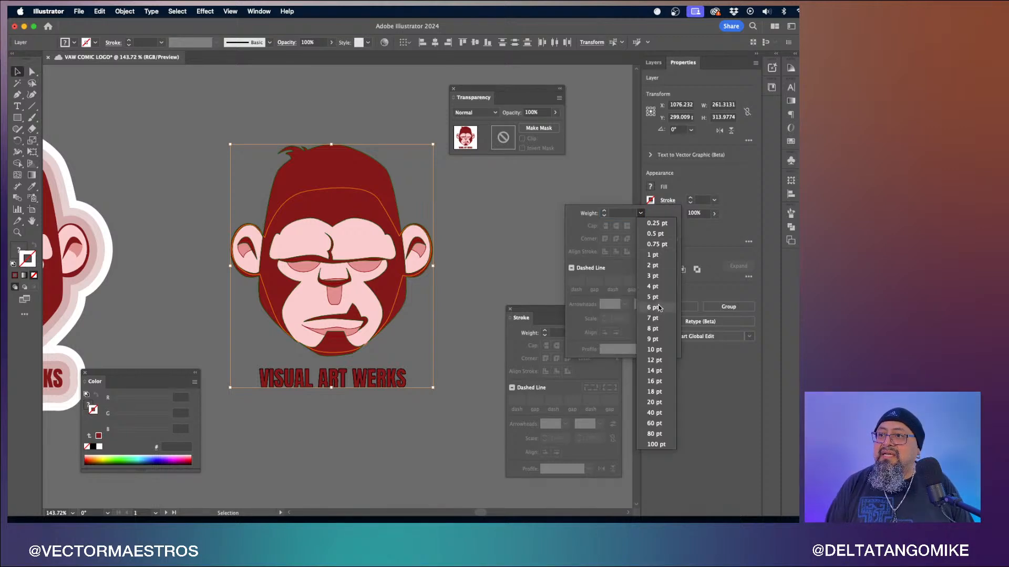
left_click(654, 403)
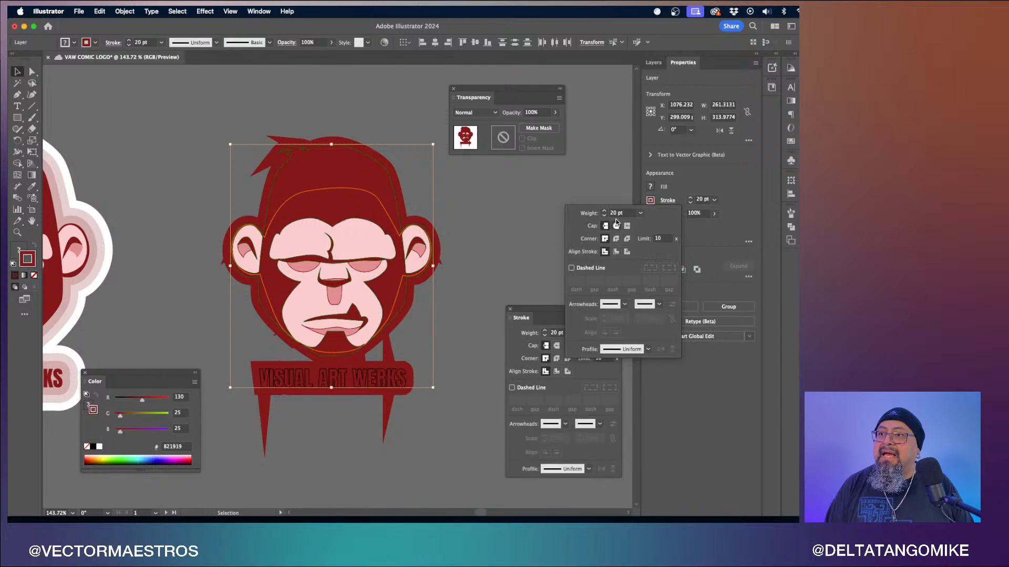
left_click(616, 226)
left_click(616, 239)
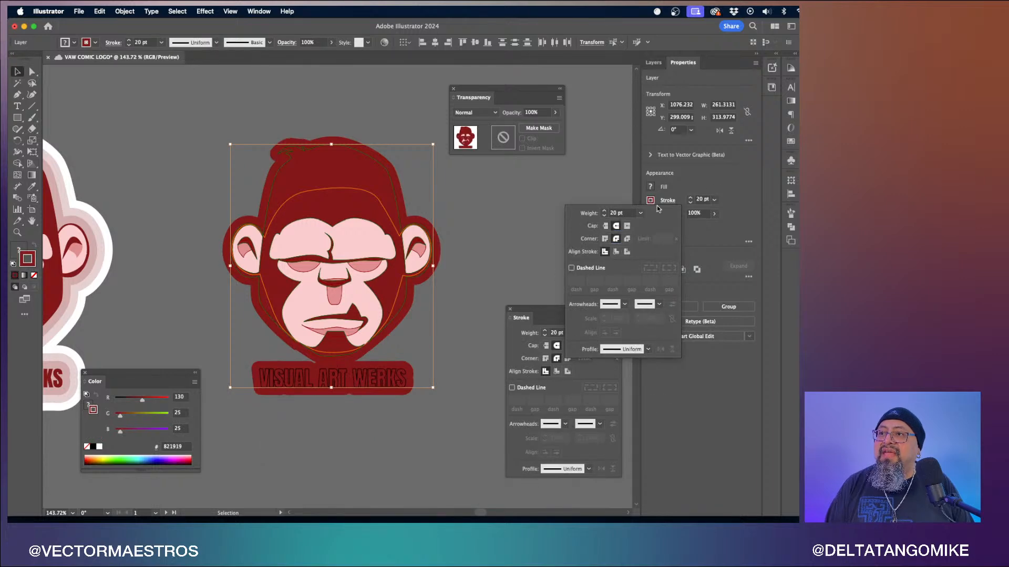
left_click(736, 206)
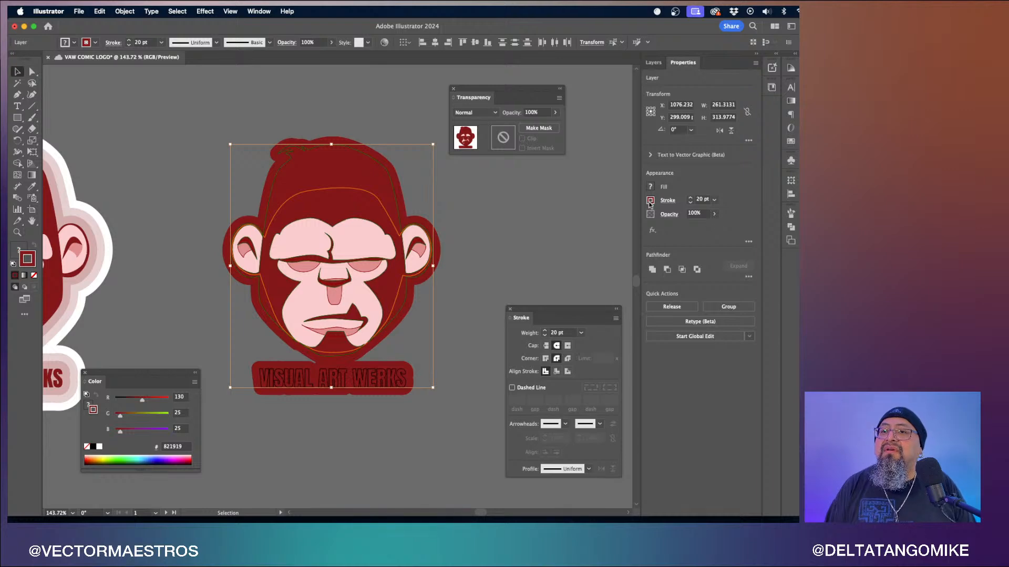
- Hide and reshow the VAW logo Deno sticker 1 layer to compare the stroked copy
left_click(655, 63)
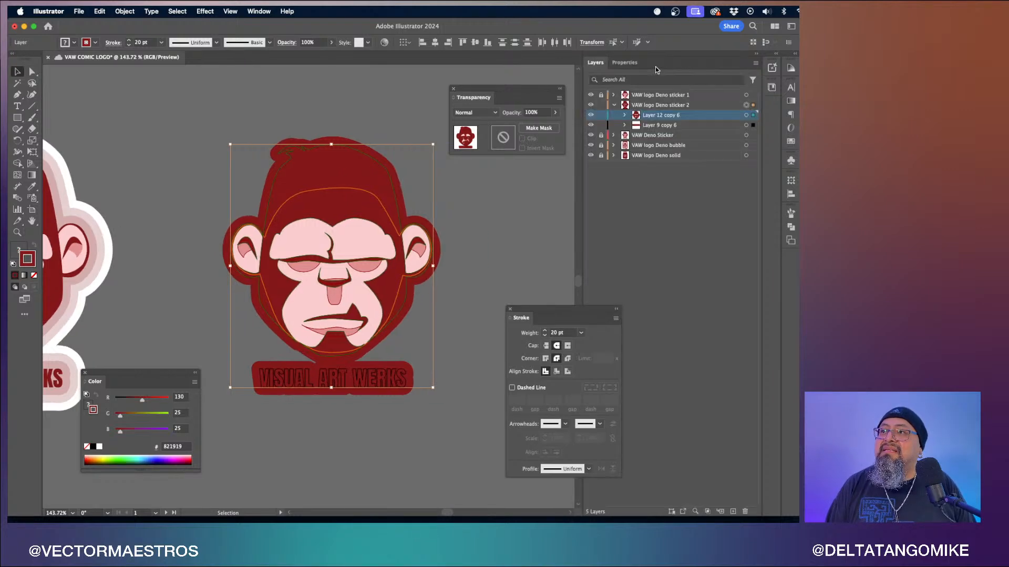
left_click(590, 98)
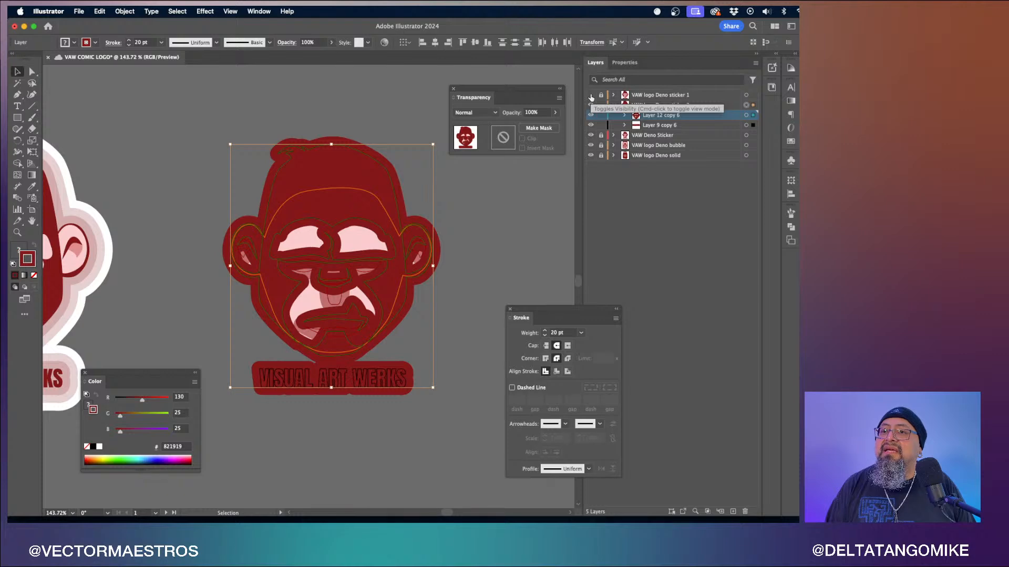
left_click(591, 97)
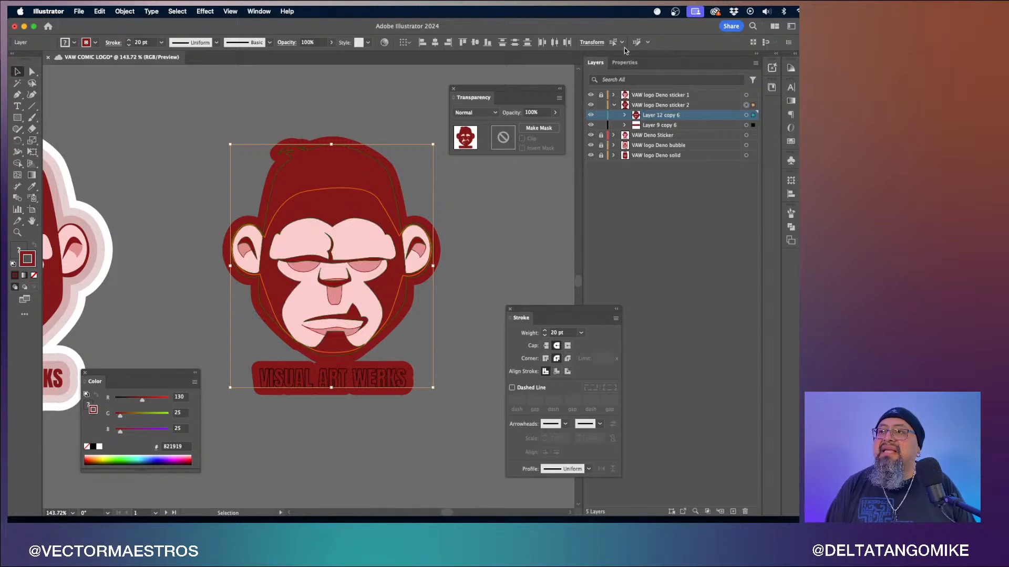
- Set the sticker 2 layer's opacity to 50%
left_click(623, 63)
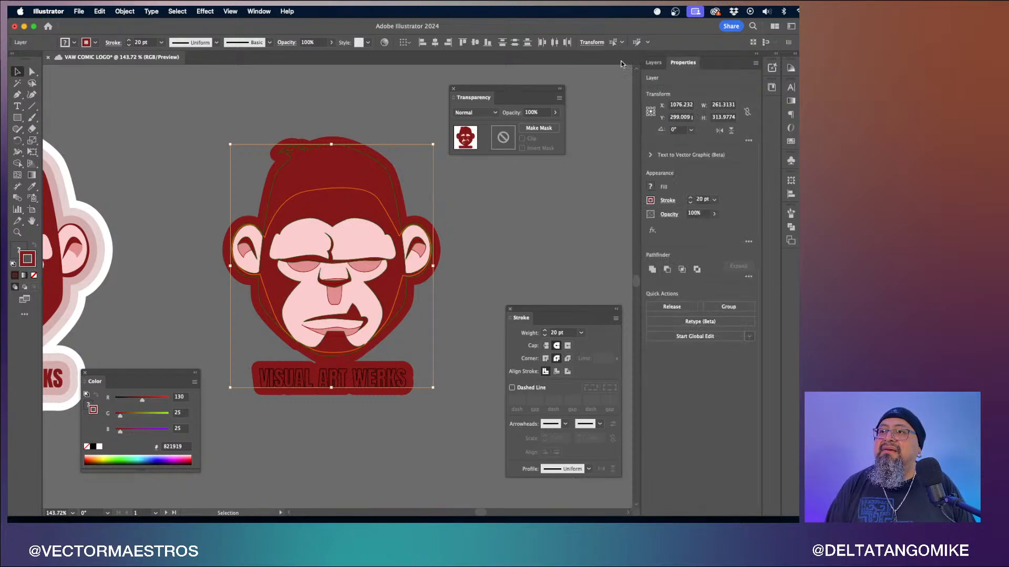
double_click(694, 216)
type("50")
key("Return")
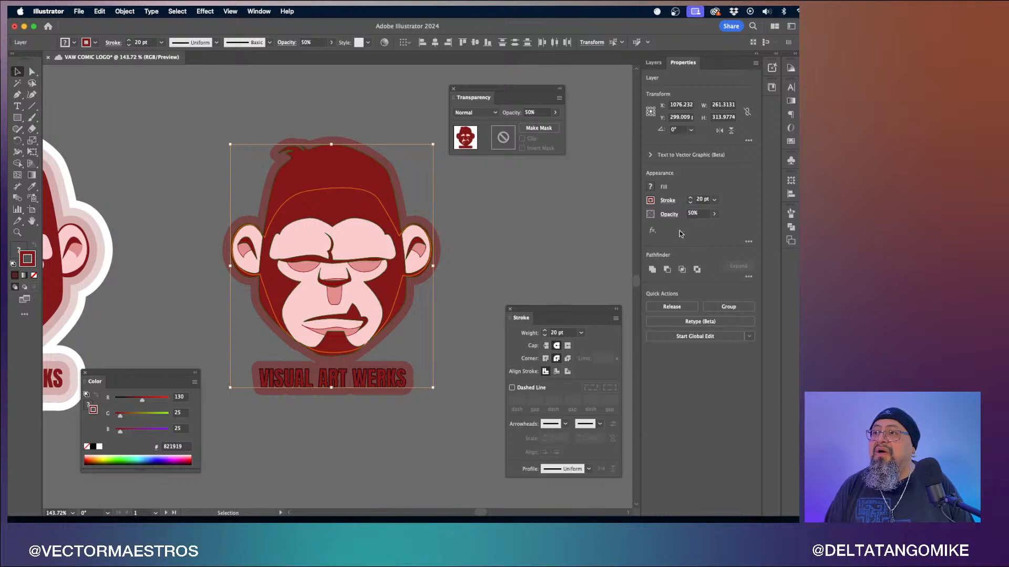
- Open the Appearance panel for the layer and resize and move it beside the artwork
left_click(652, 231)
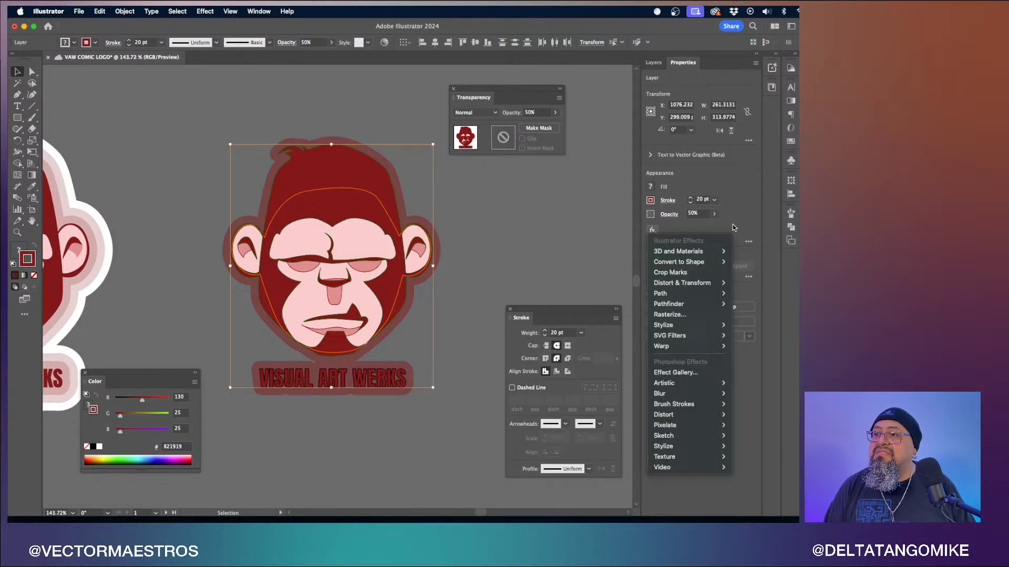
left_click(748, 218)
left_click(748, 241)
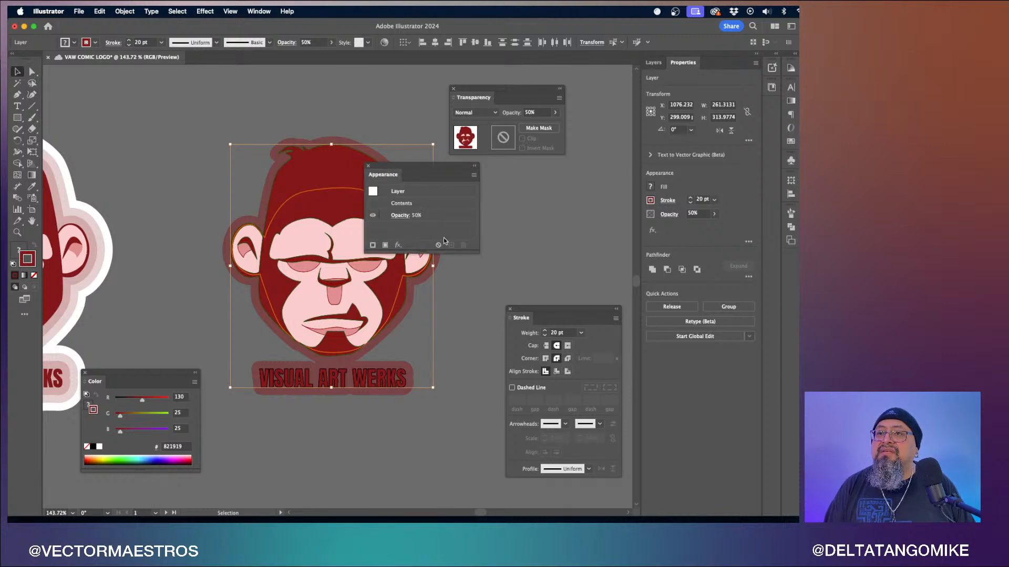
left_click_drag(478, 252, 486, 301)
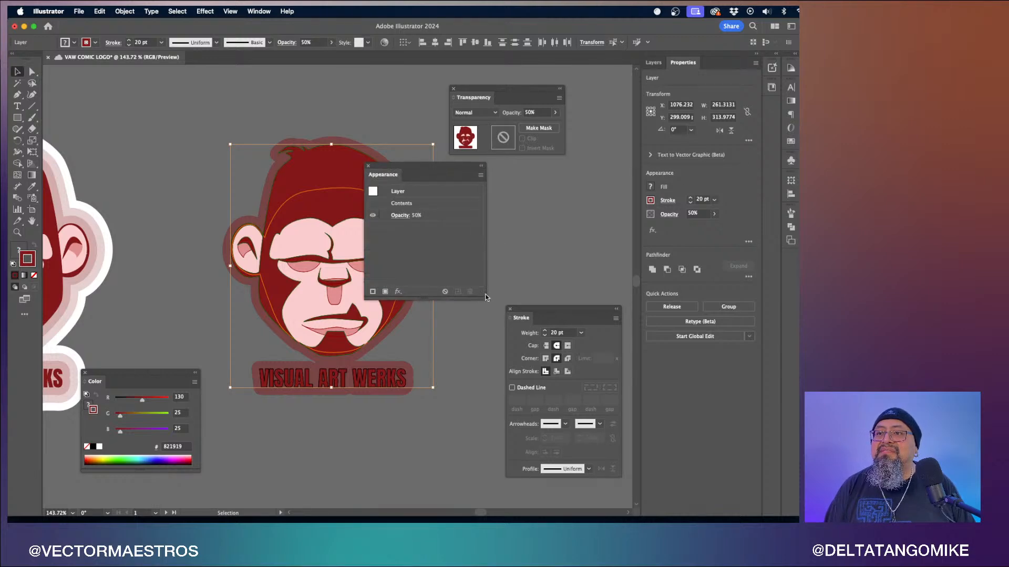
left_click_drag(399, 175, 540, 178)
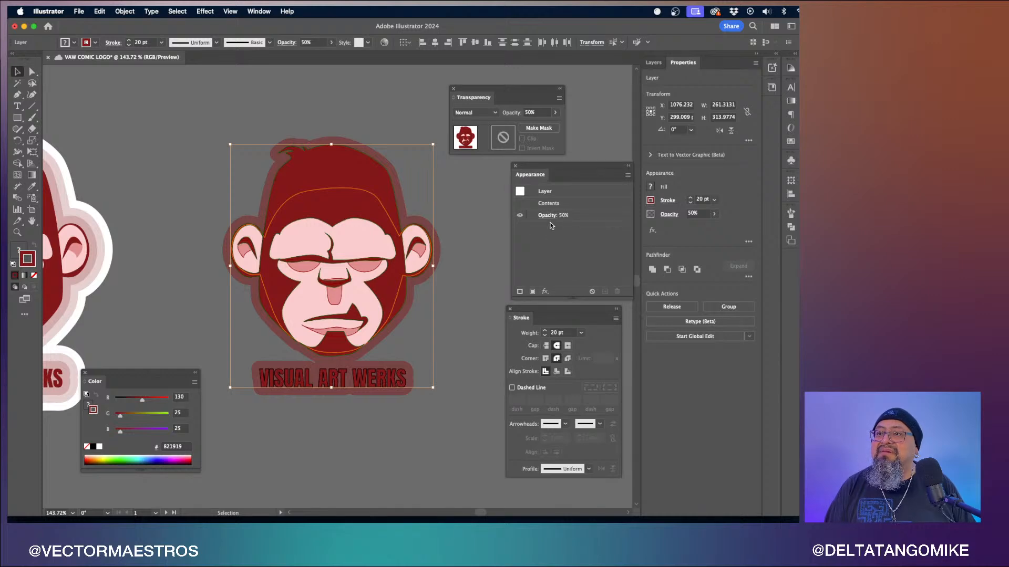
- Add a new stroke to the layer's appearance
left_click(563, 203)
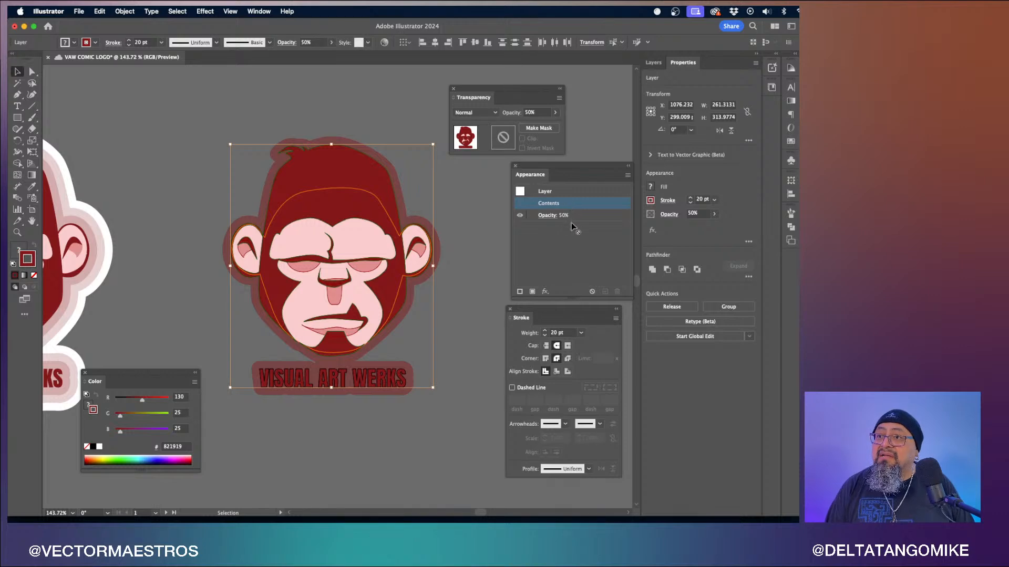
left_click(567, 193)
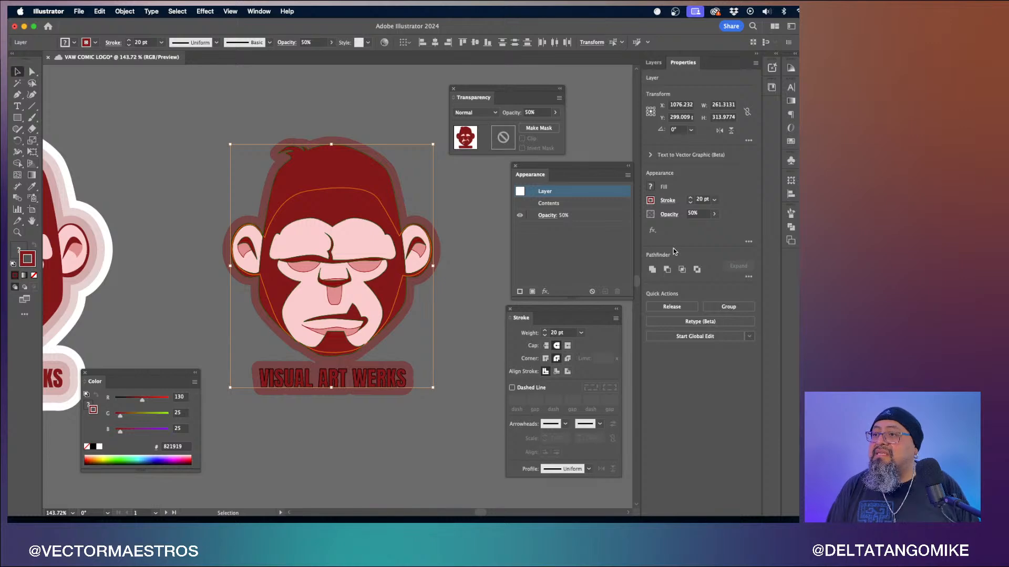
left_click(583, 208)
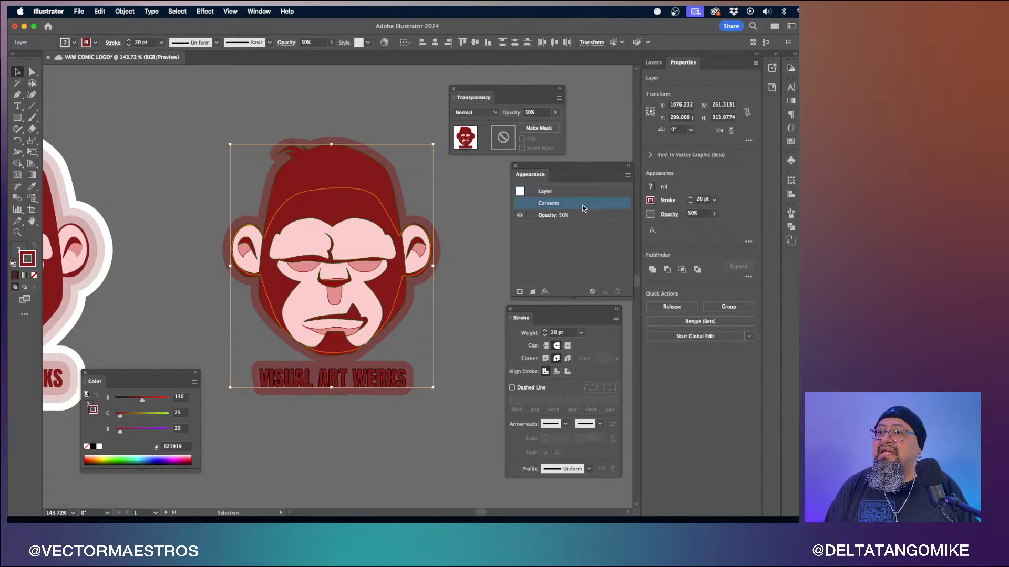
left_click(547, 292)
mouse_move(547, 296)
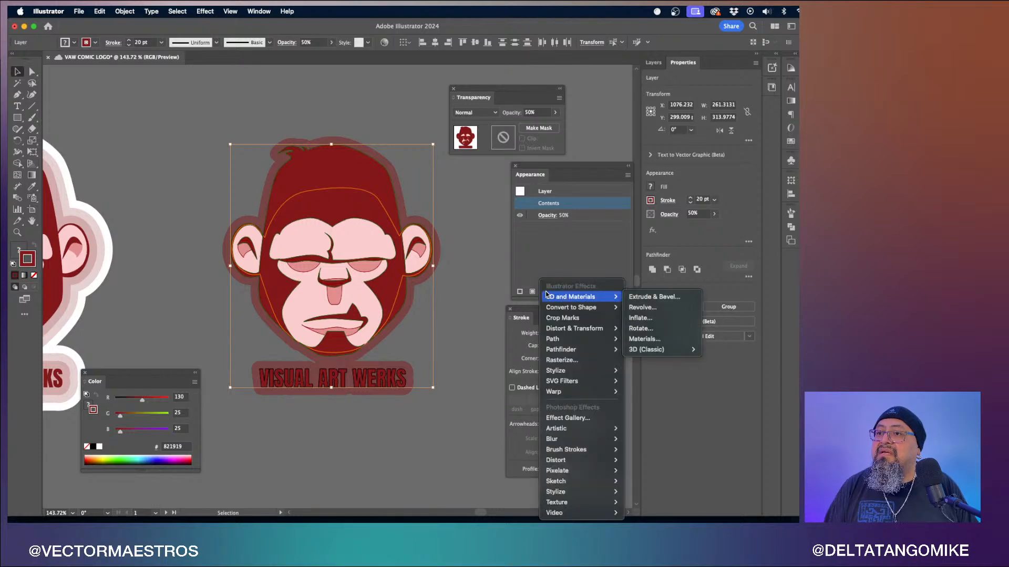
left_click(569, 257)
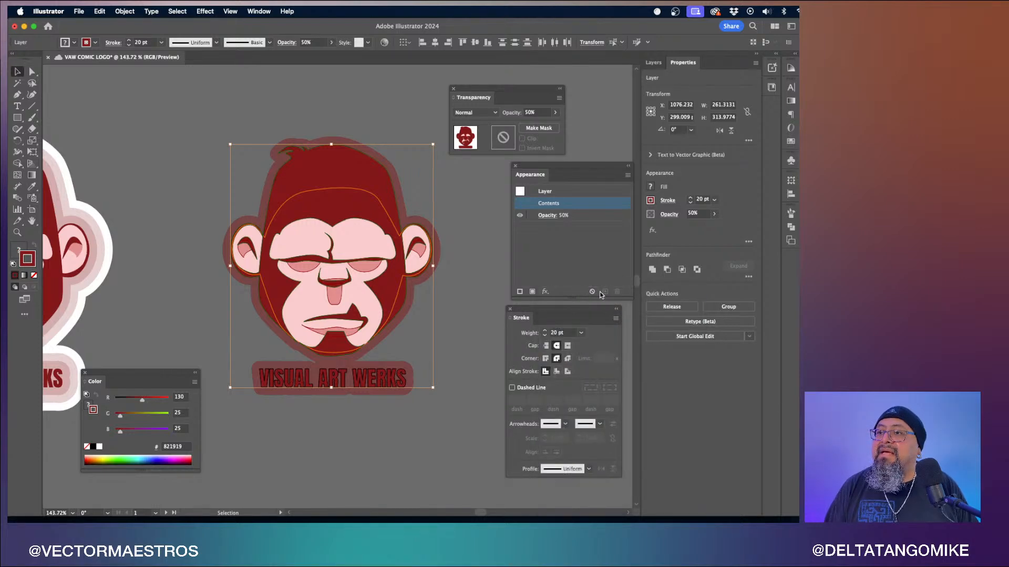
left_click(519, 292)
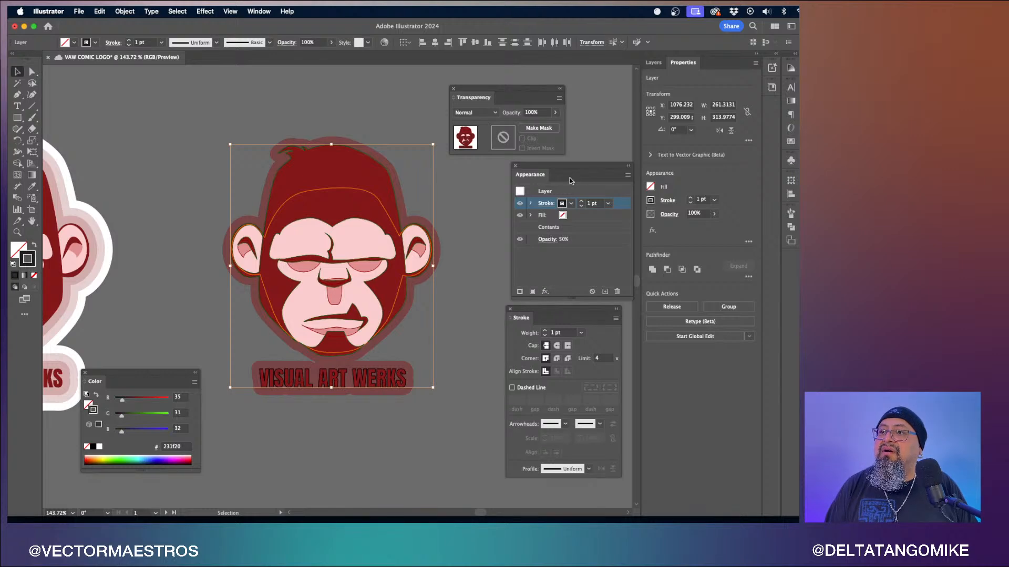
- Set the new appearance stroke to the dark red 821919 swatch with a weight of 40 pt
left_click(628, 177)
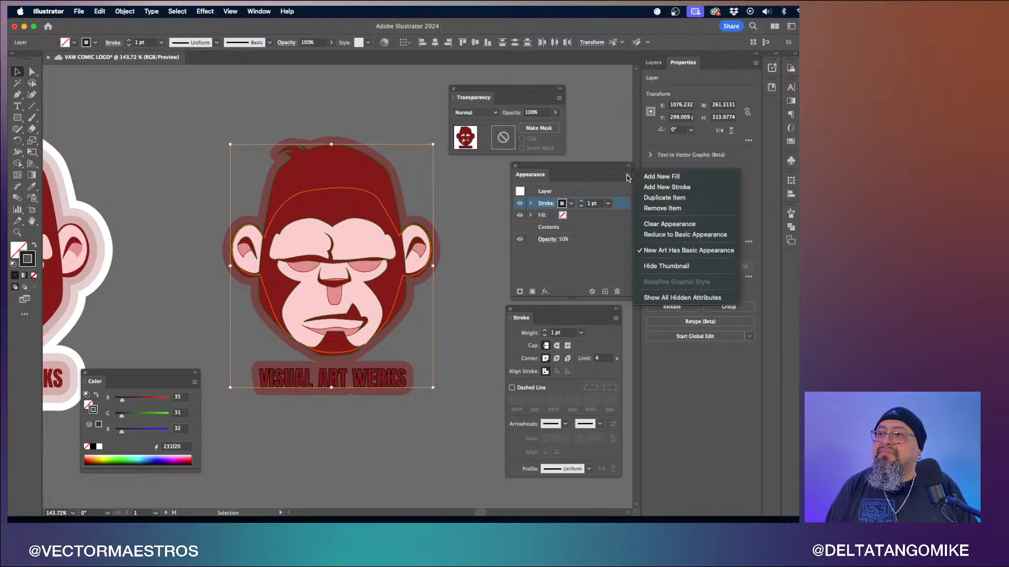
left_click(628, 177)
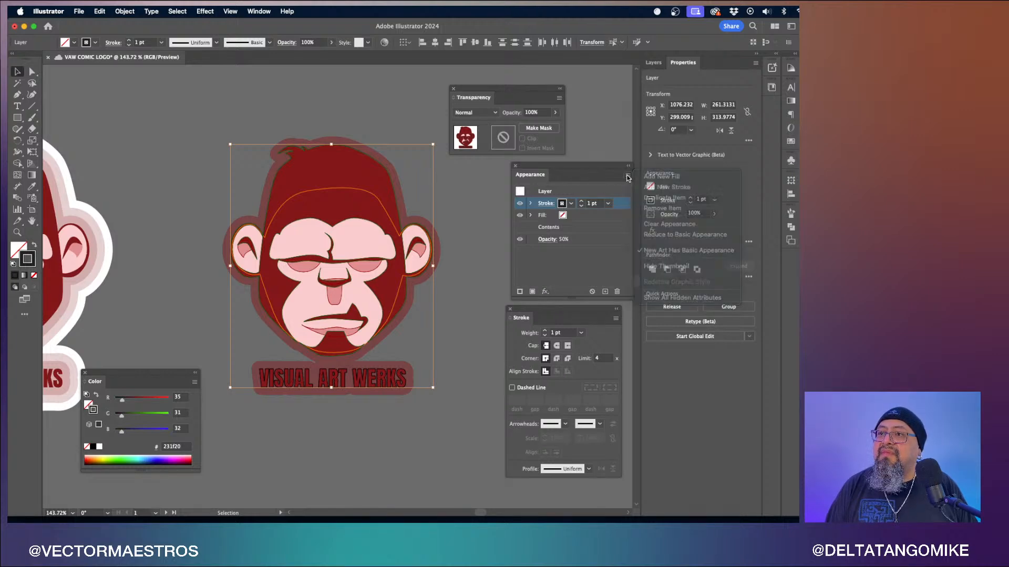
left_click(571, 204)
left_click(493, 220)
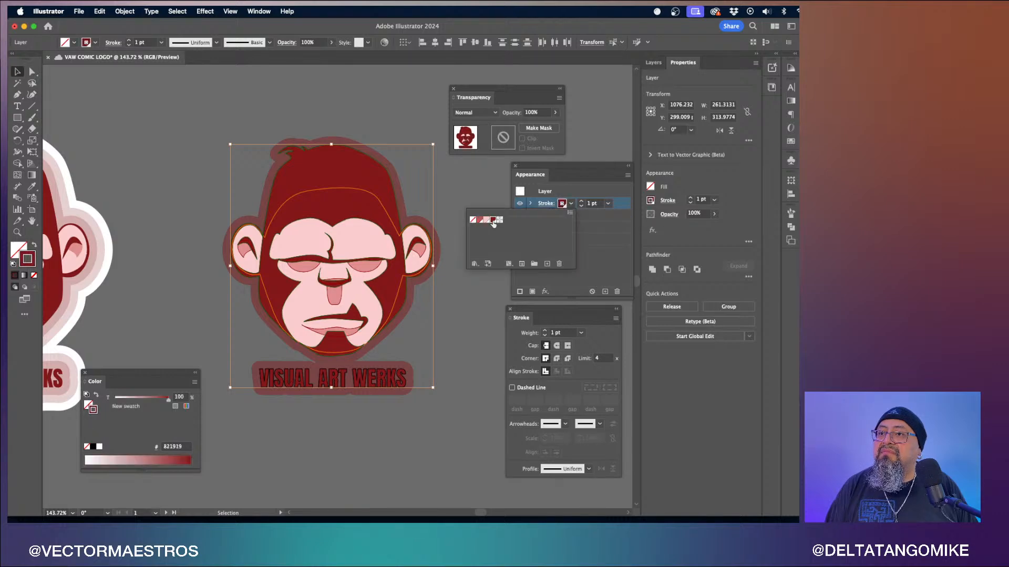
left_click(608, 208)
left_click(607, 204)
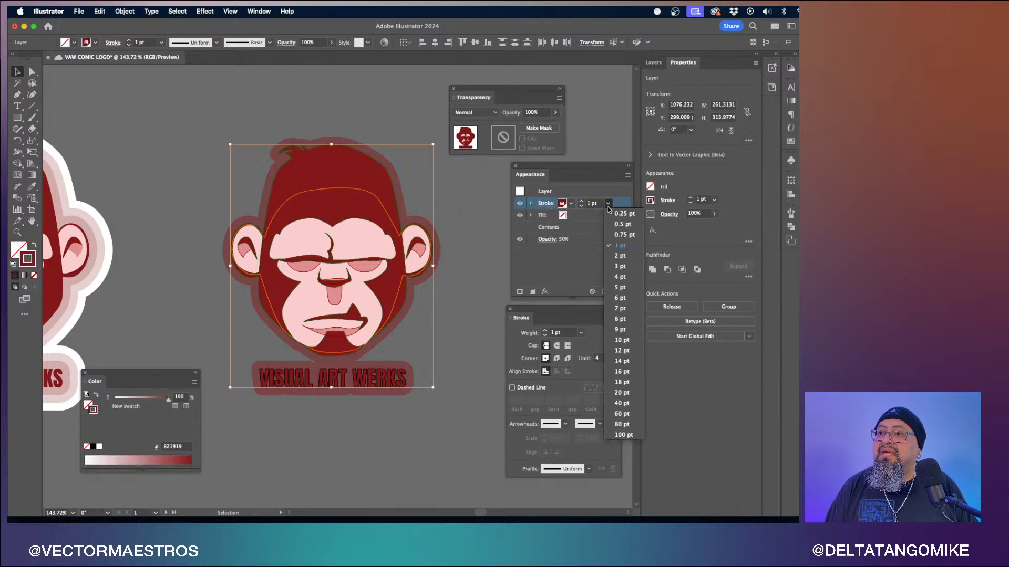
left_click(619, 403)
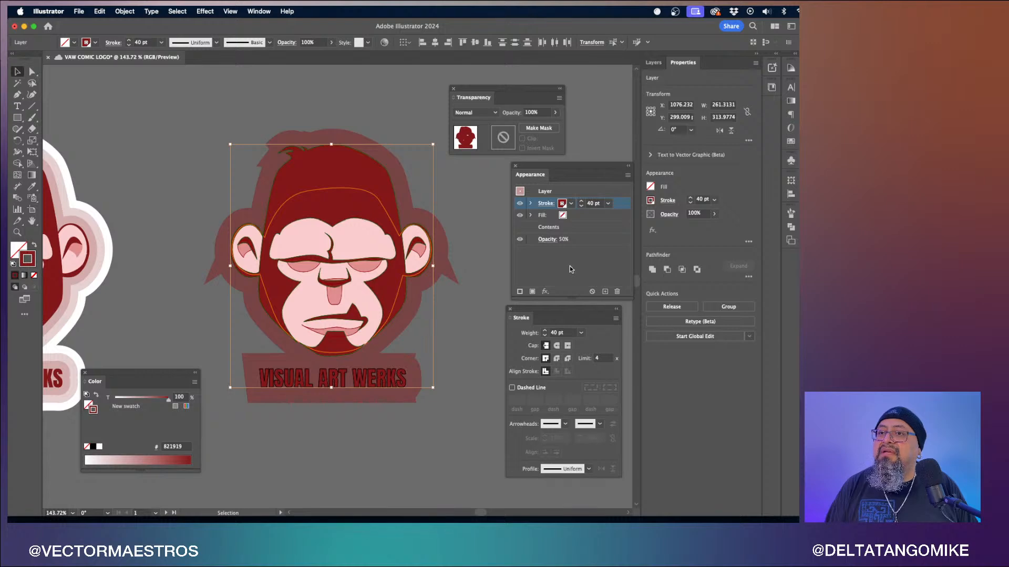
- Give the 40 pt appearance stroke round caps and round corners
left_click(546, 203)
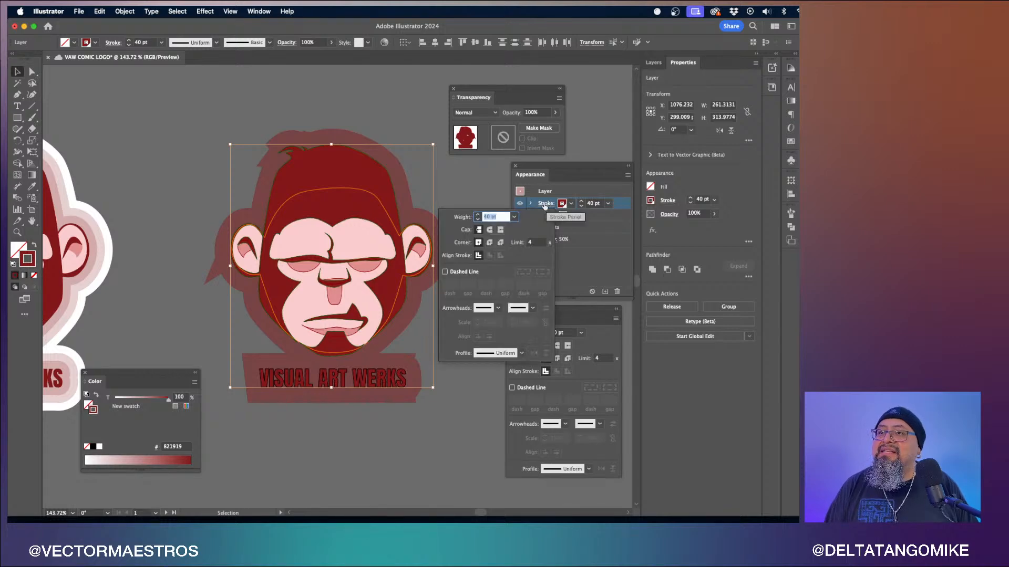
left_click(489, 230)
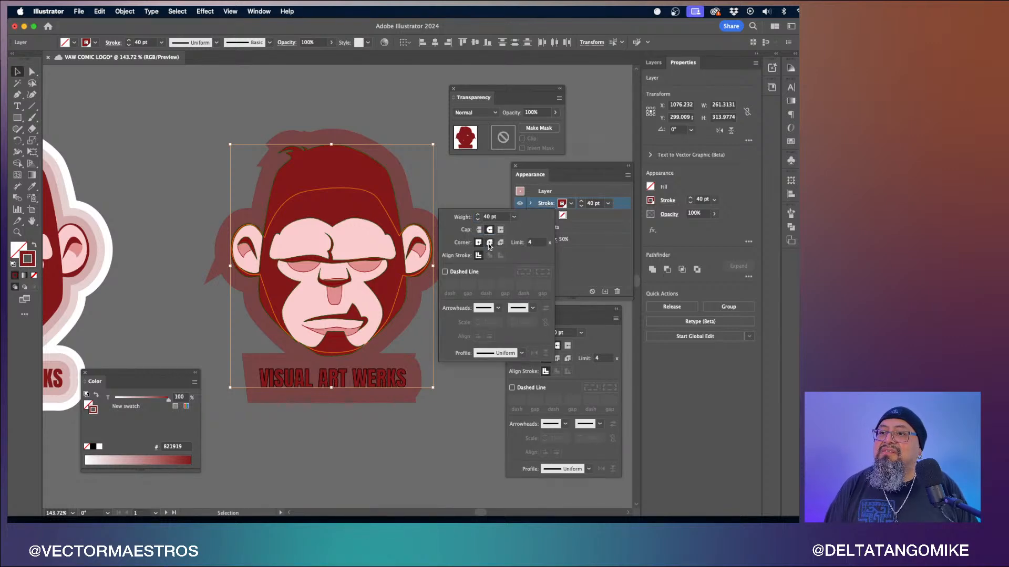
left_click(489, 243)
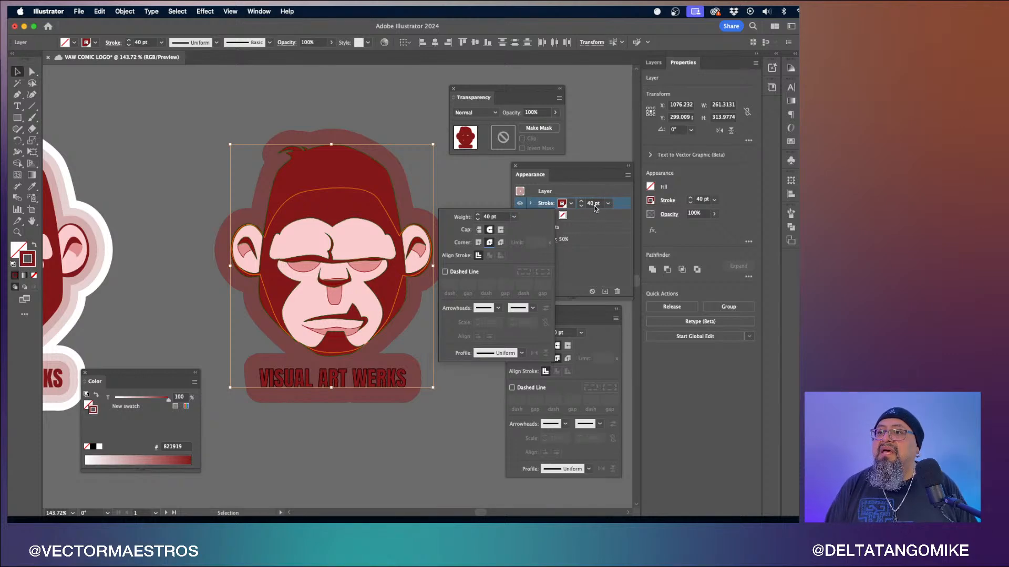
left_click(594, 191)
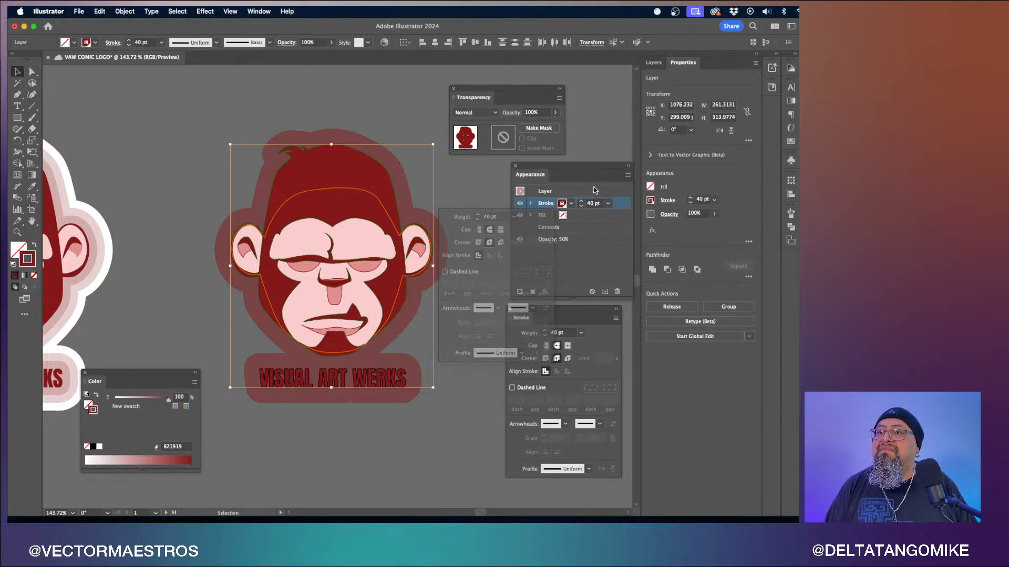
- Set the 40 pt appearance stroke's own opacity to 50% and deselect the artwork
left_click(531, 204)
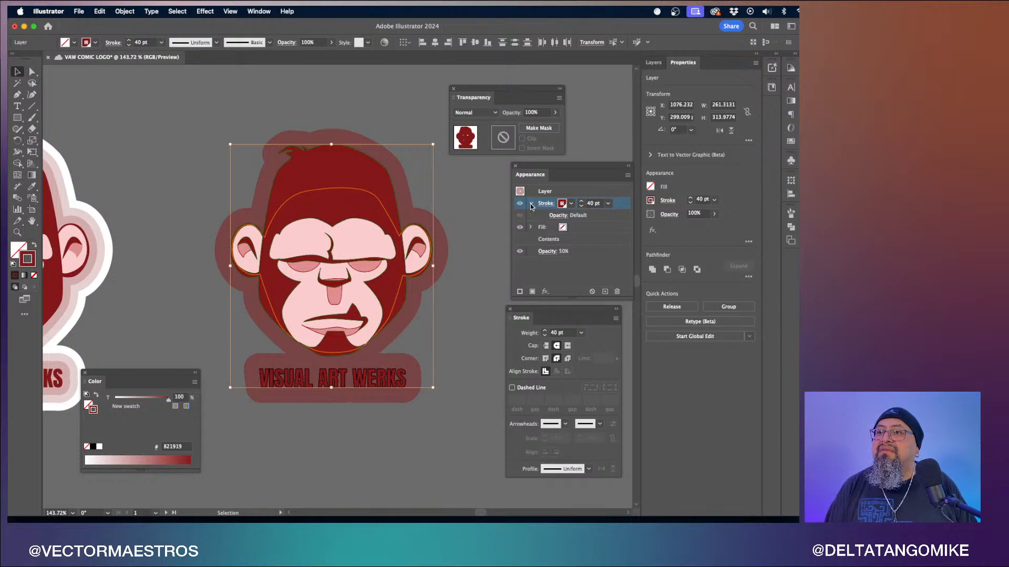
left_click(561, 216)
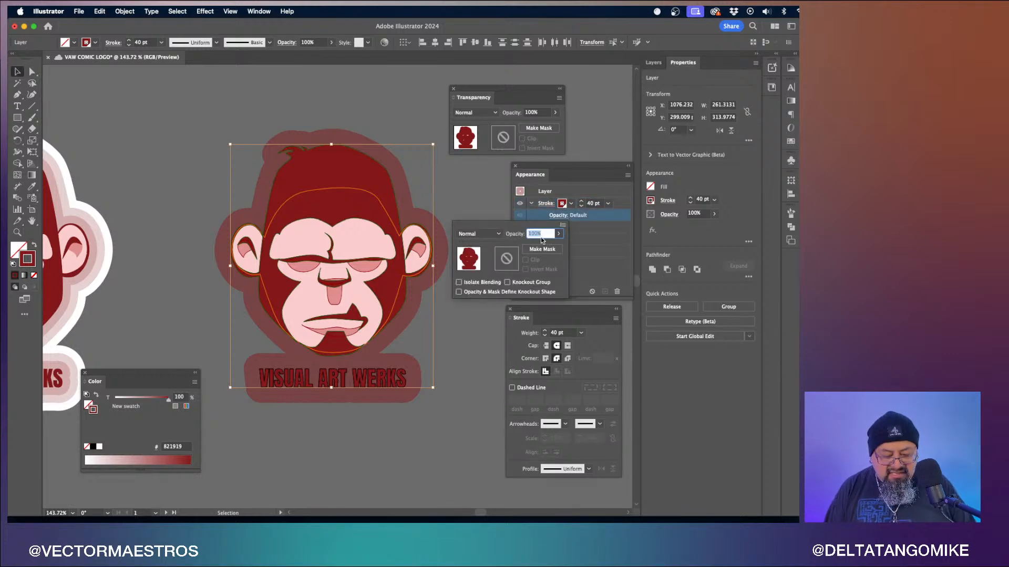
type("50")
key("Return")
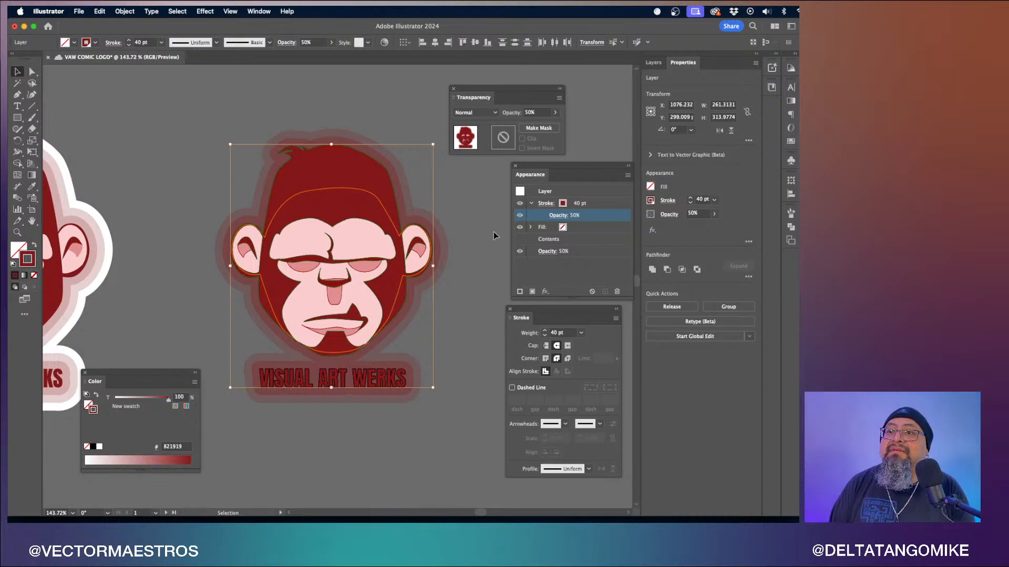
left_click(494, 236)
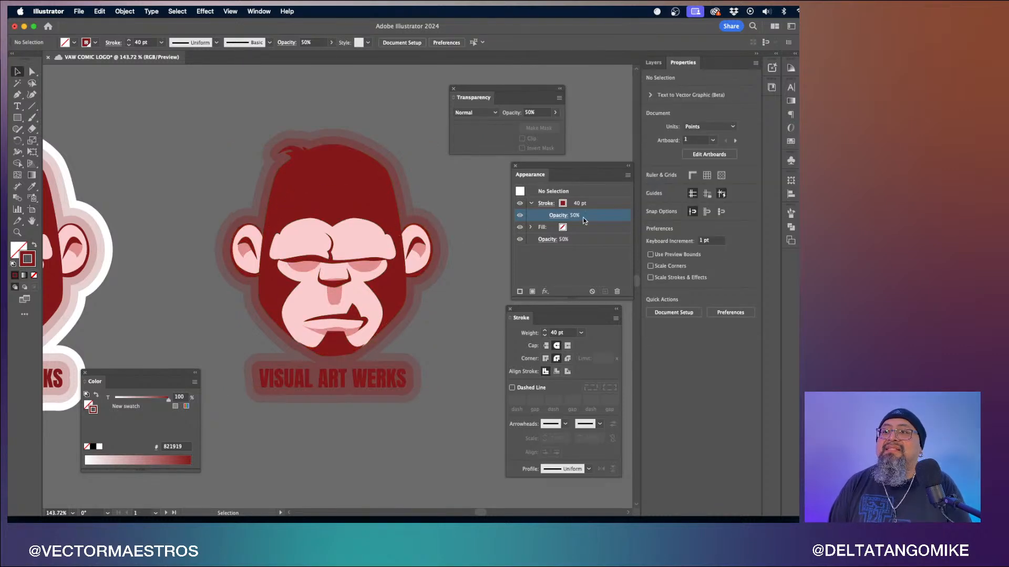
left_click(532, 227)
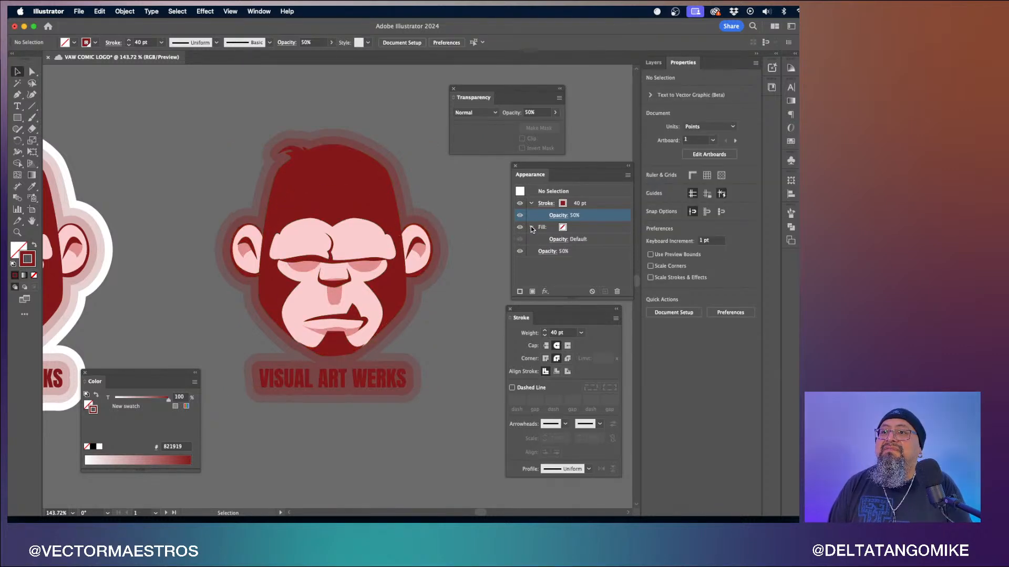
left_click(531, 227)
left_click(531, 227)
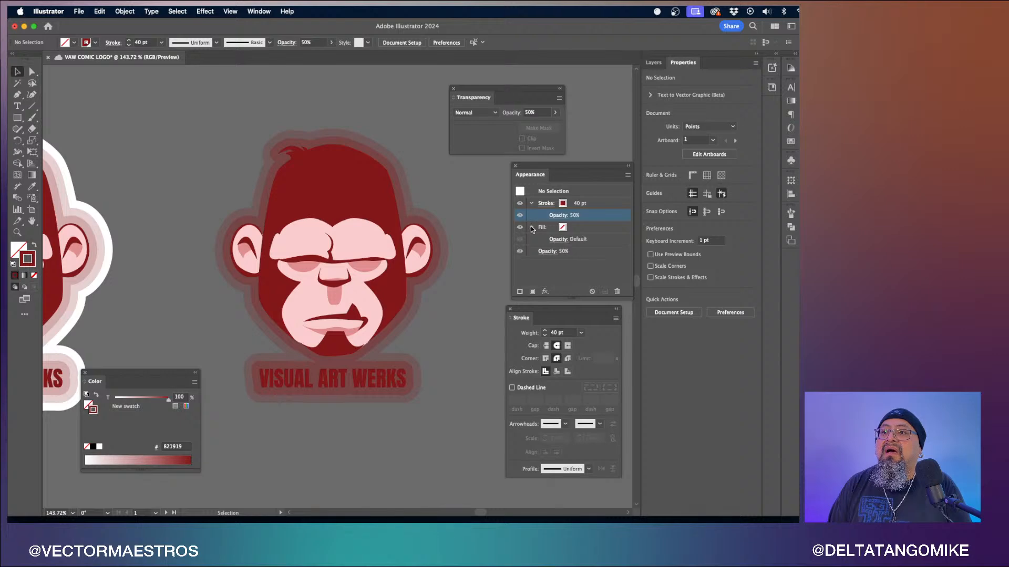
left_click(531, 227)
left_click(532, 204)
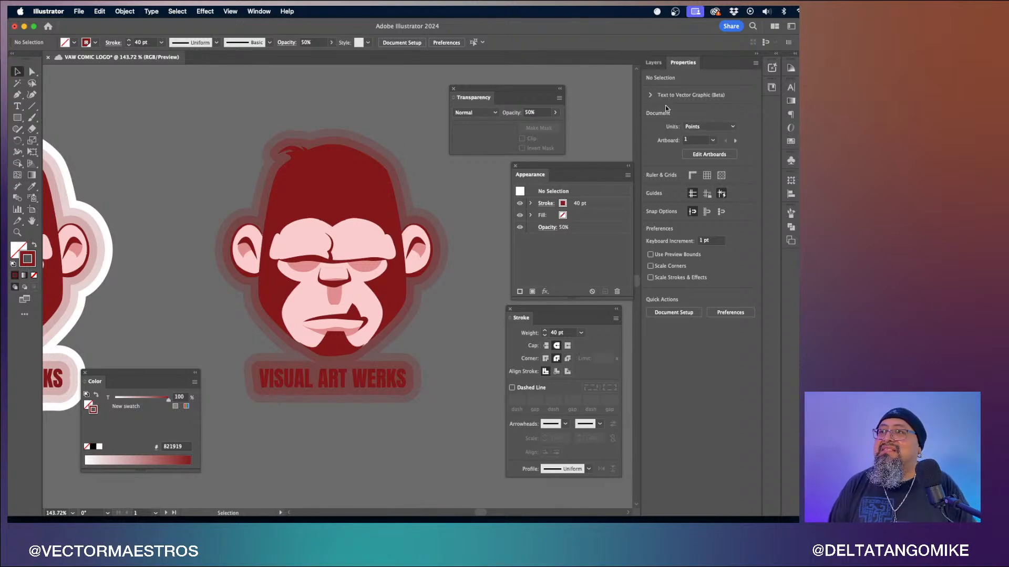
- Float the Layers panel, collapse the VAW logo Deno sticker 2 layer and select its artwork
left_click_drag(653, 62, 79, 71)
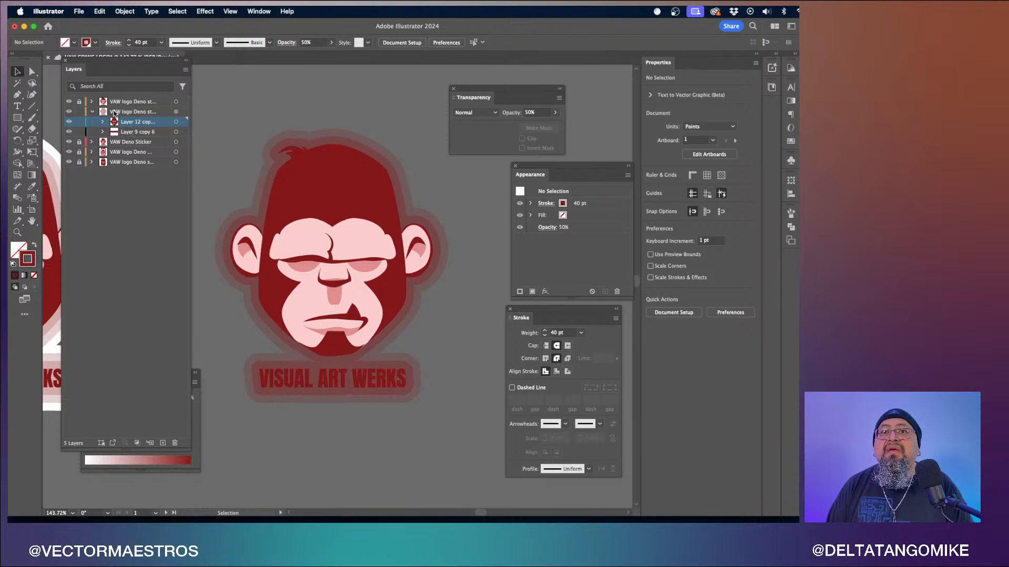
left_click(94, 112)
left_click(175, 112)
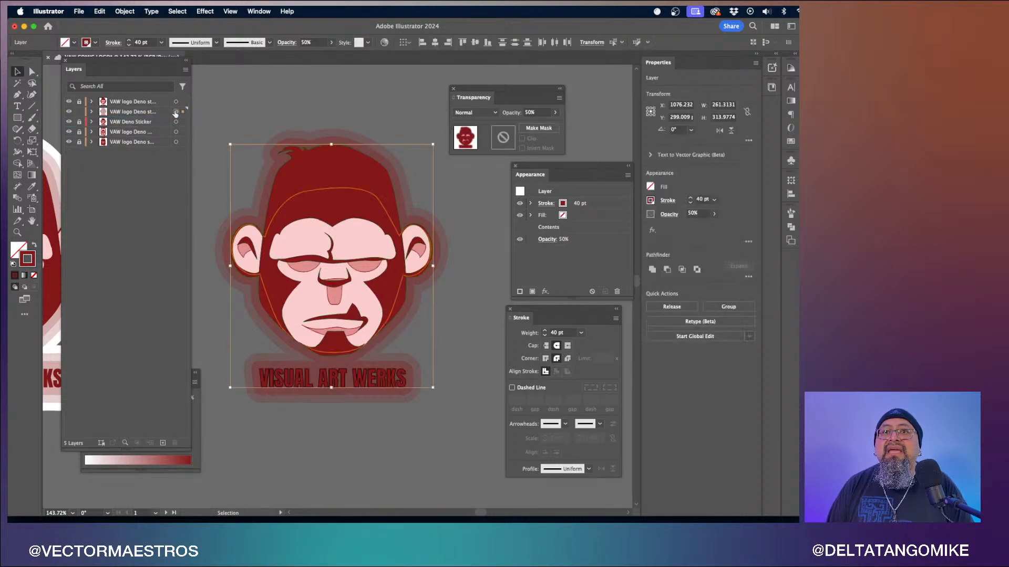
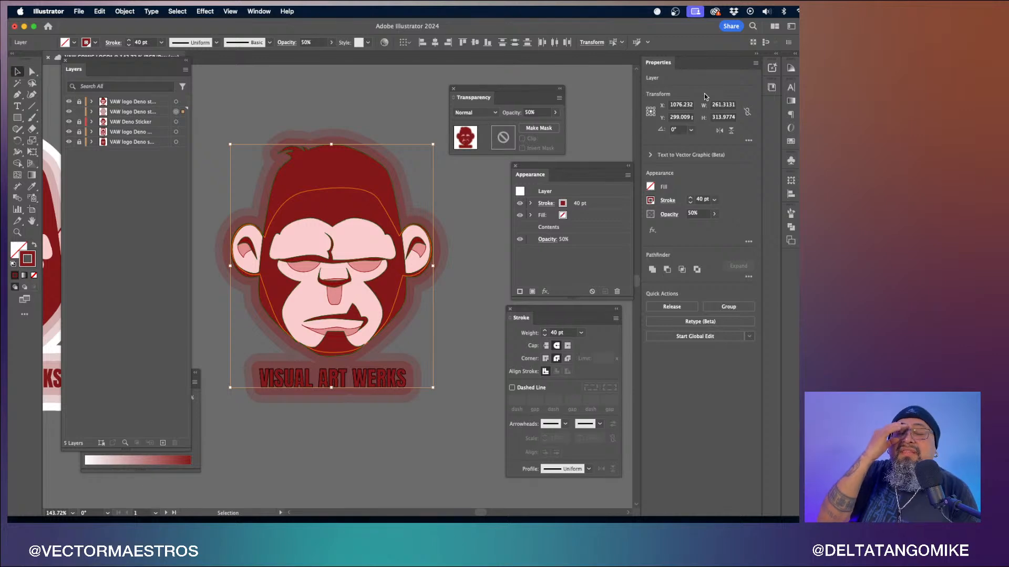
- Compare the sticker with the finished reference sticker by toggling the VAW Deno Sticker layer's visibility
key("space")
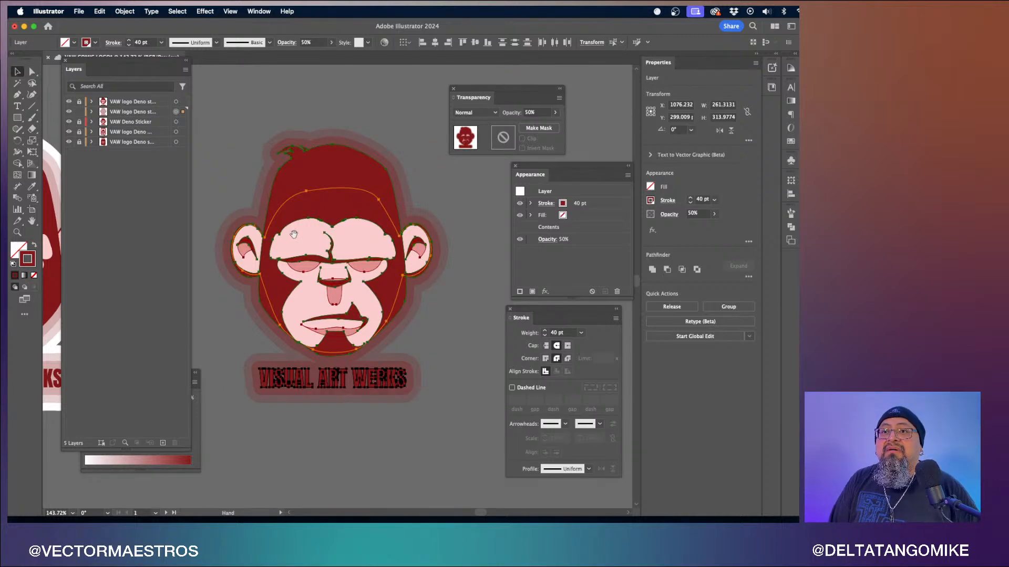
left_click_drag(234, 253, 468, 257)
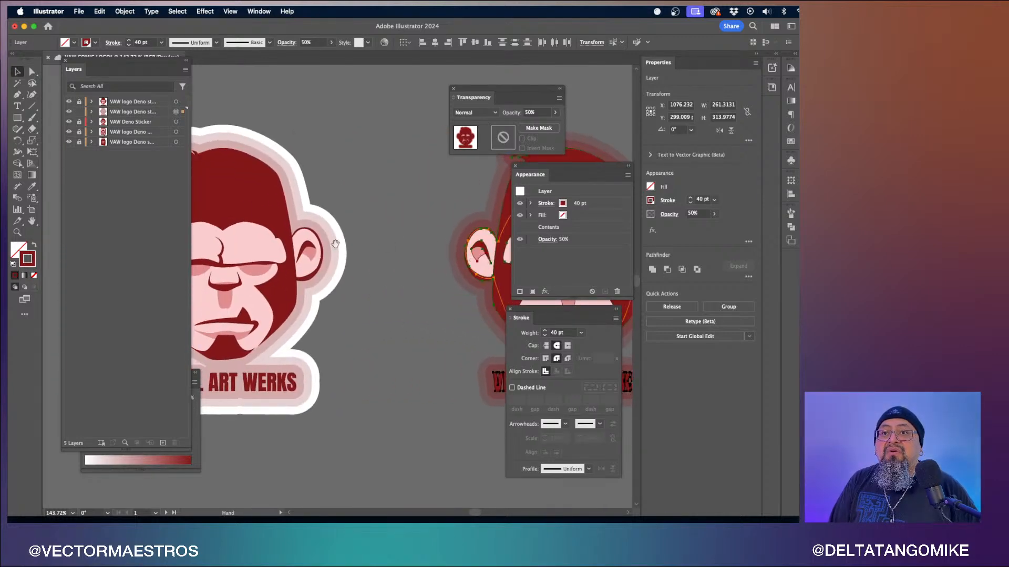
left_click_drag(336, 244, 442, 249)
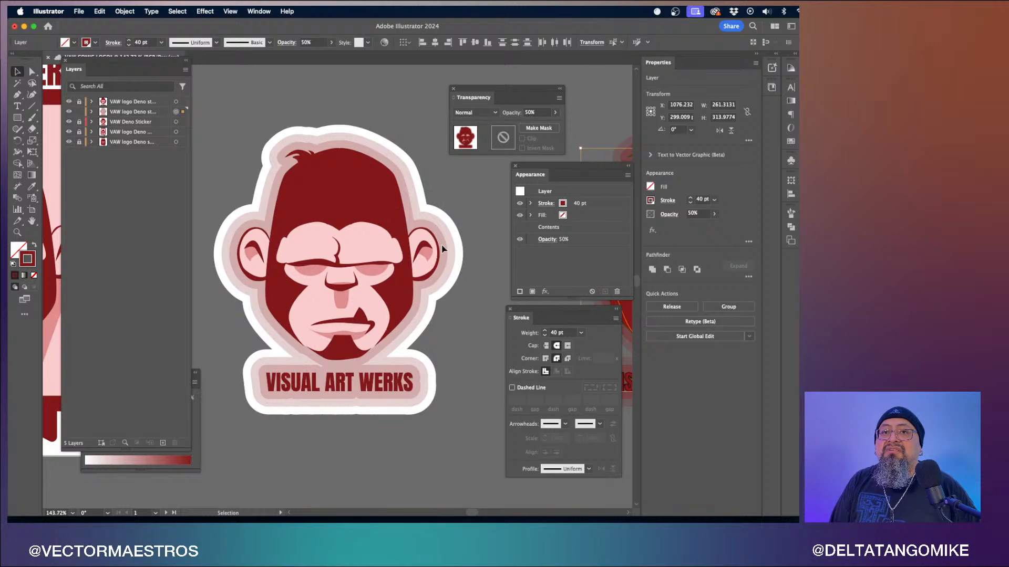
left_click(69, 122)
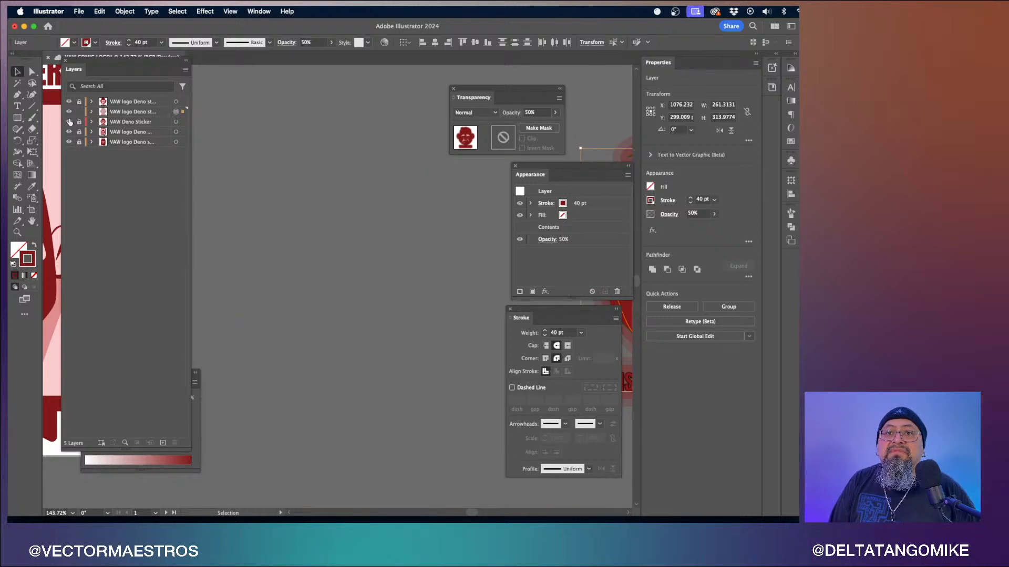
left_click(69, 122)
left_click(69, 122)
left_click(69, 122)
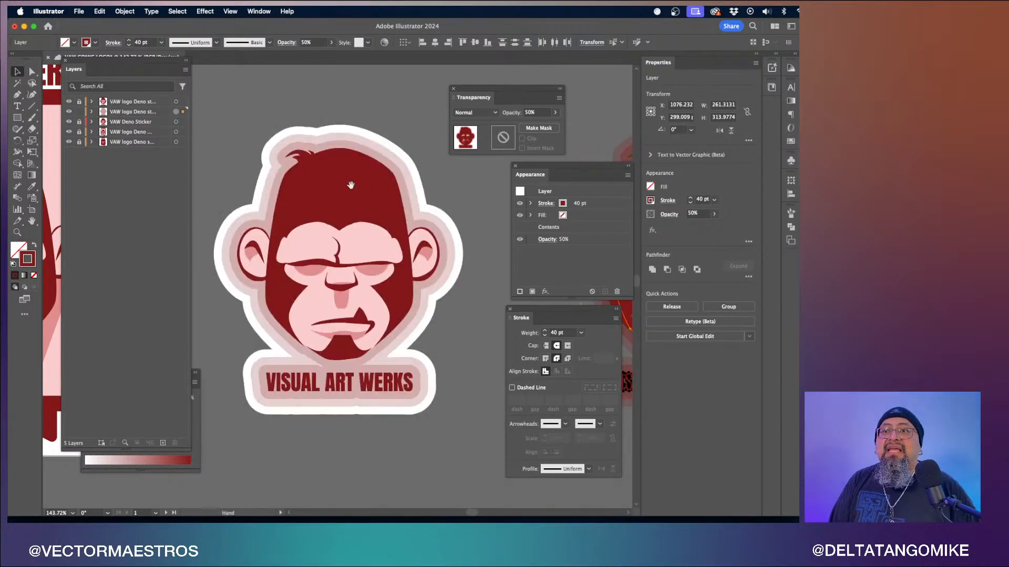
scroll(349, 185, "right", 10)
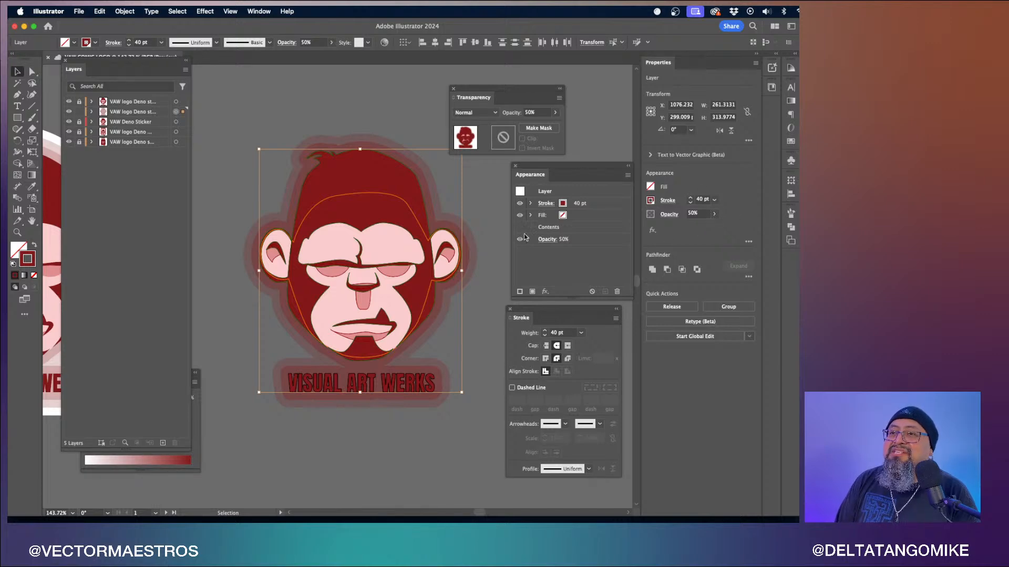
- Toggle the layer opacity attribute's visibility in the appearance list to preview its effect
left_click_drag(535, 179, 521, 179)
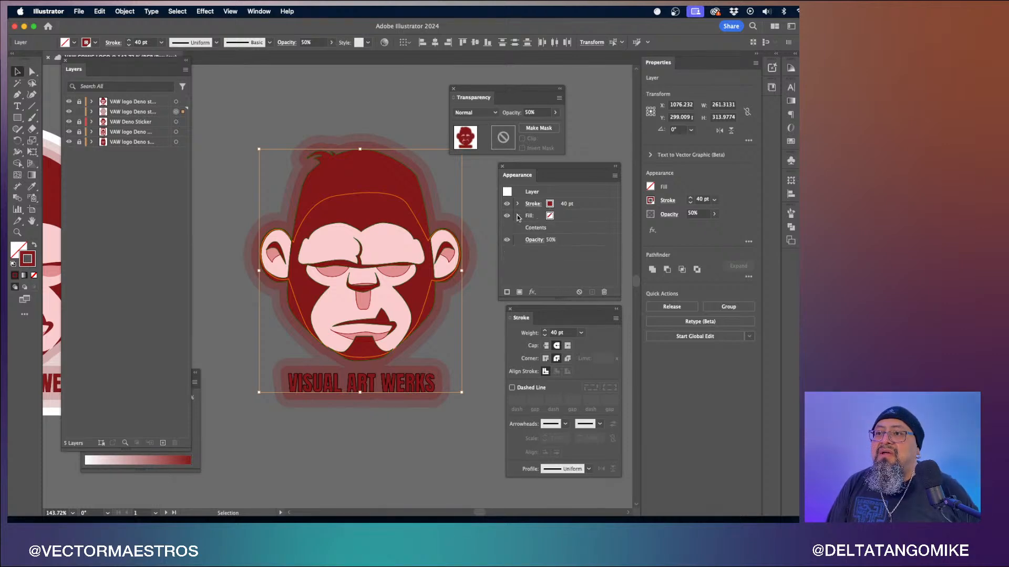
left_click(507, 240)
left_click(507, 240)
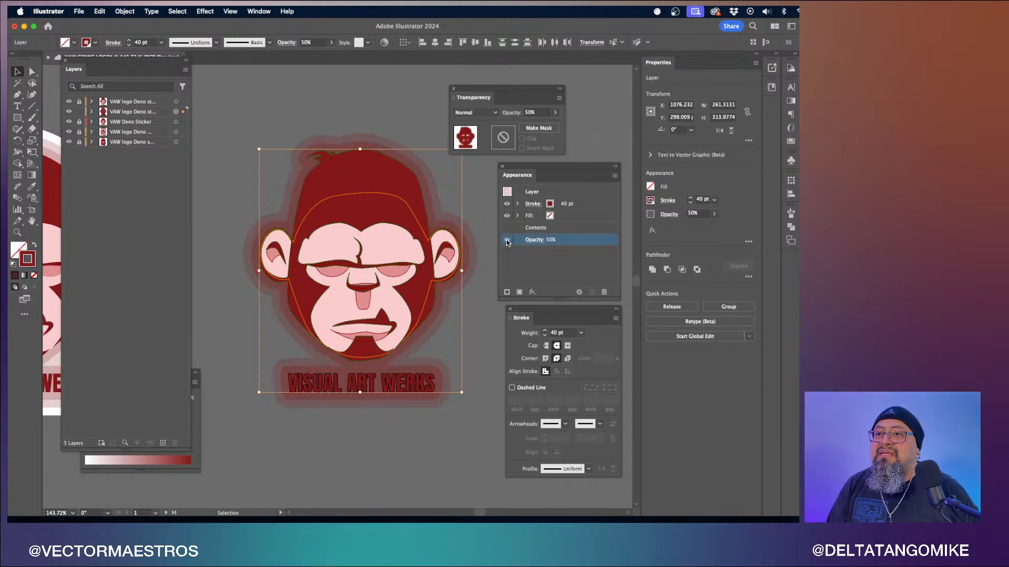
left_click(507, 241)
left_click(507, 241)
left_click(507, 241)
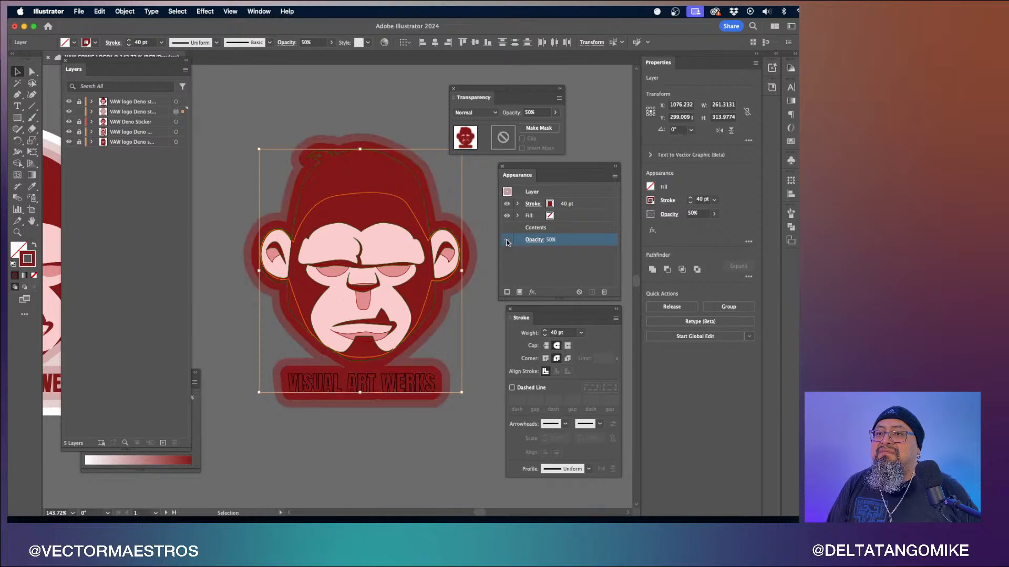
left_click(507, 240)
- Duplicate the 40 pt appearance stroke and set the copy's weight to 60 pt
left_click(578, 205)
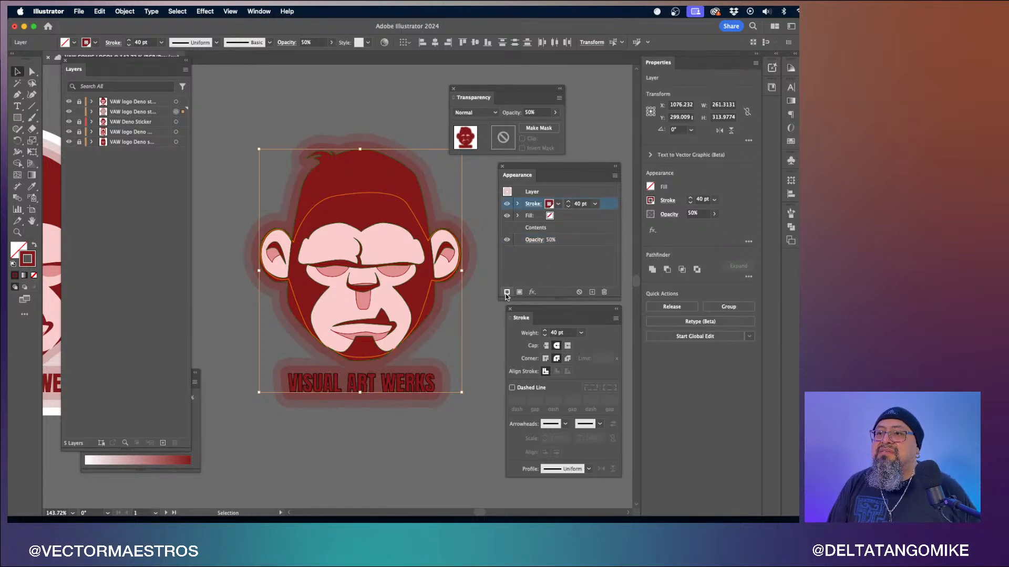
left_click_drag(609, 205, 610, 198)
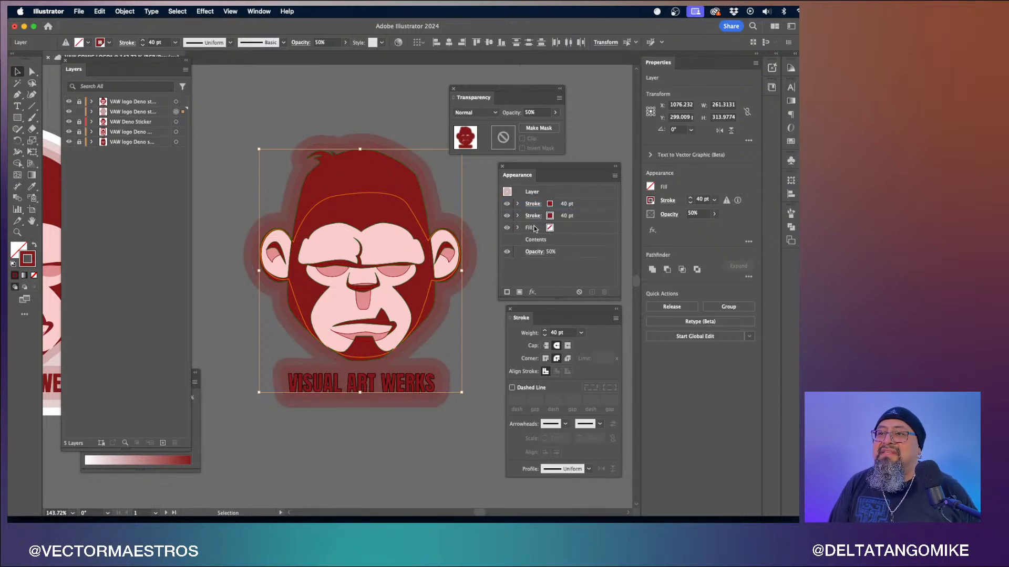
left_click(565, 206)
left_click(595, 204)
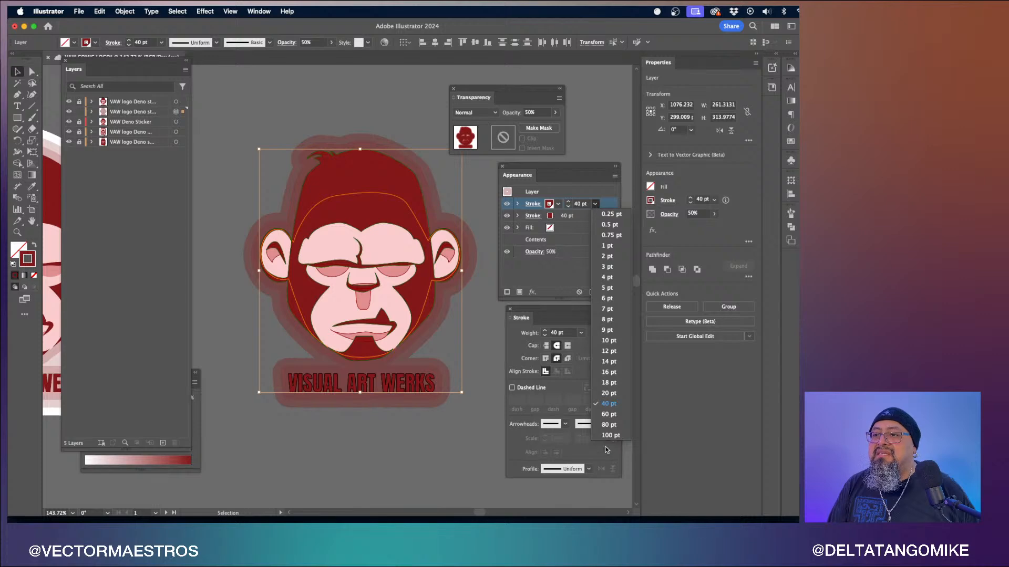
left_click(608, 414)
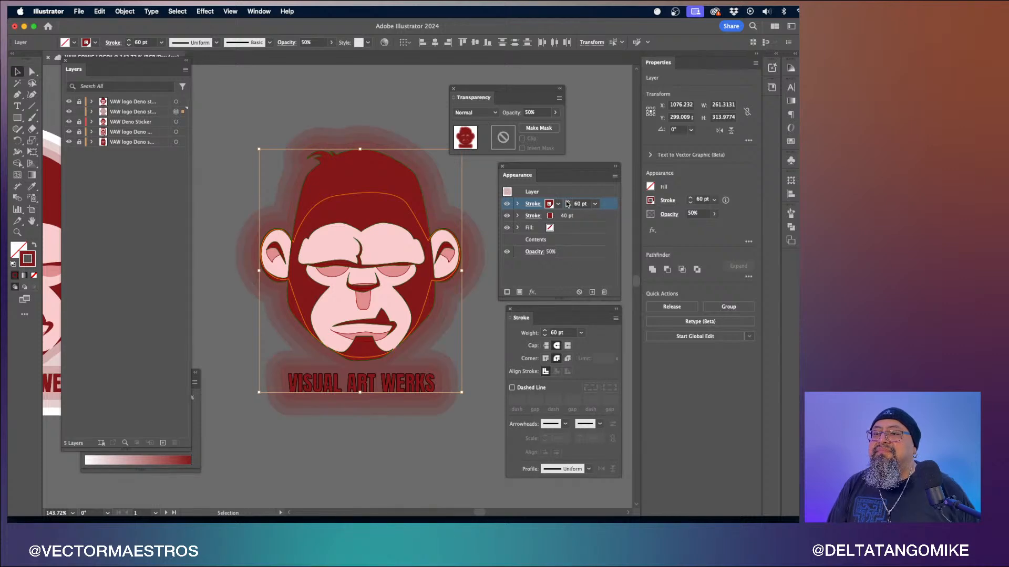
- Set the 60 pt appearance stroke's color to white
left_click(551, 209)
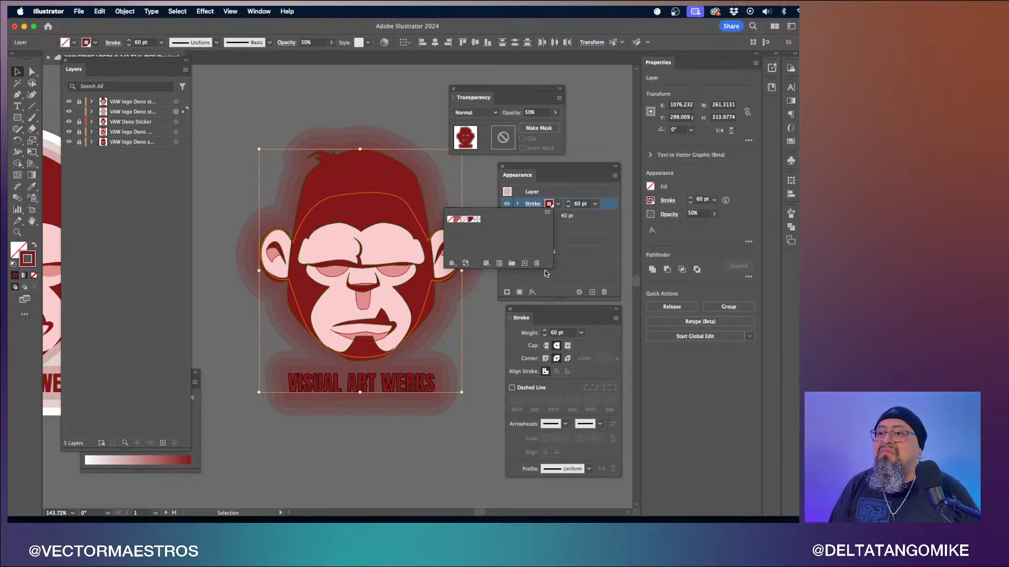
left_click(197, 430)
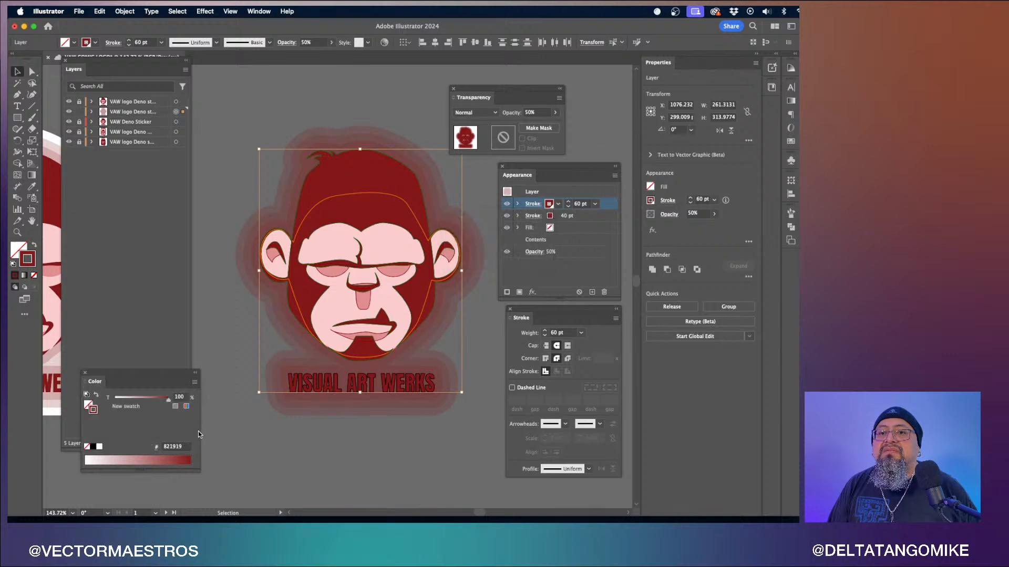
left_click(99, 449)
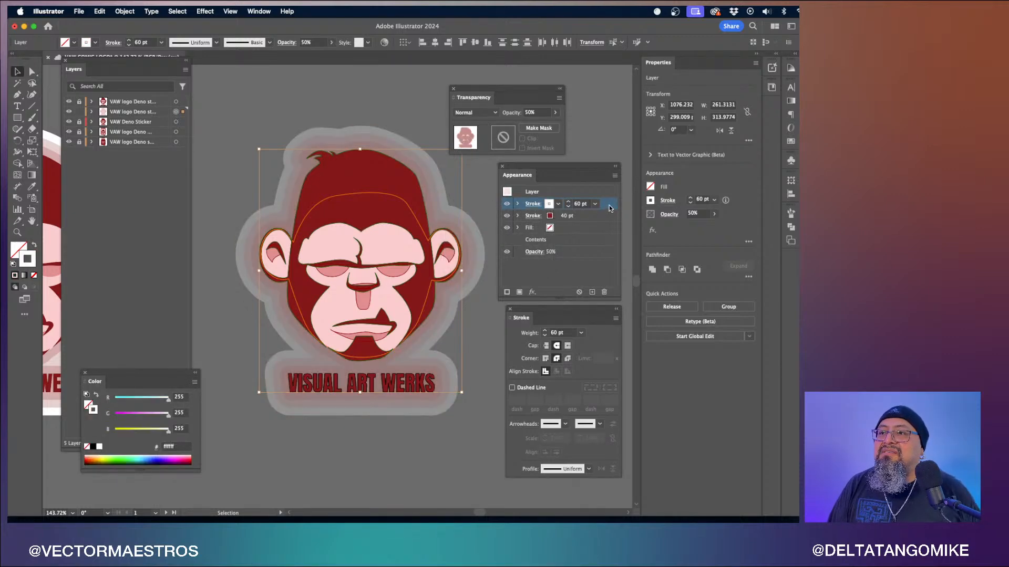
- Move the white 60 pt stroke beneath the red stroke and set its own opacity to 100%
left_click_drag(609, 205, 598, 217)
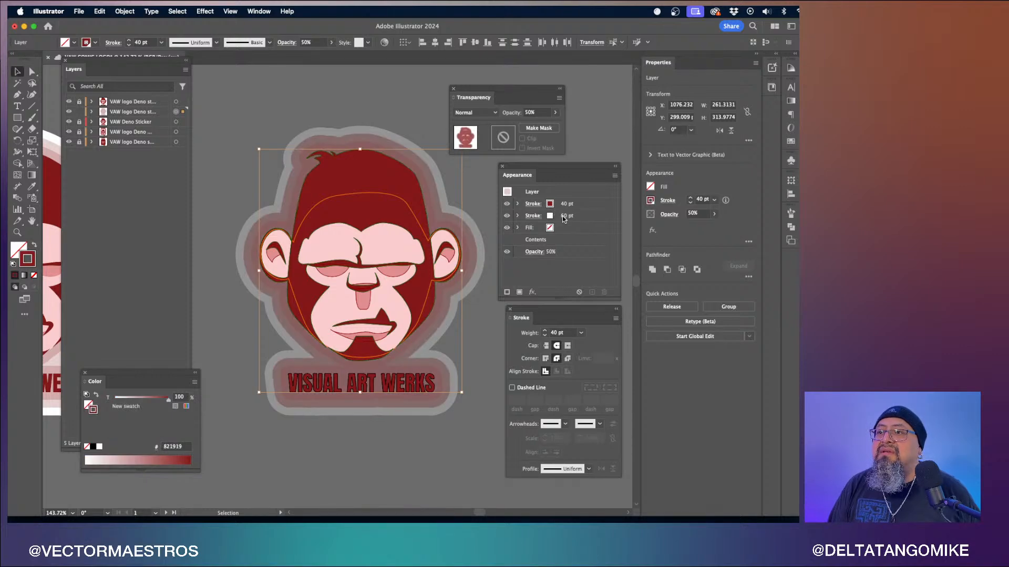
left_click(533, 216)
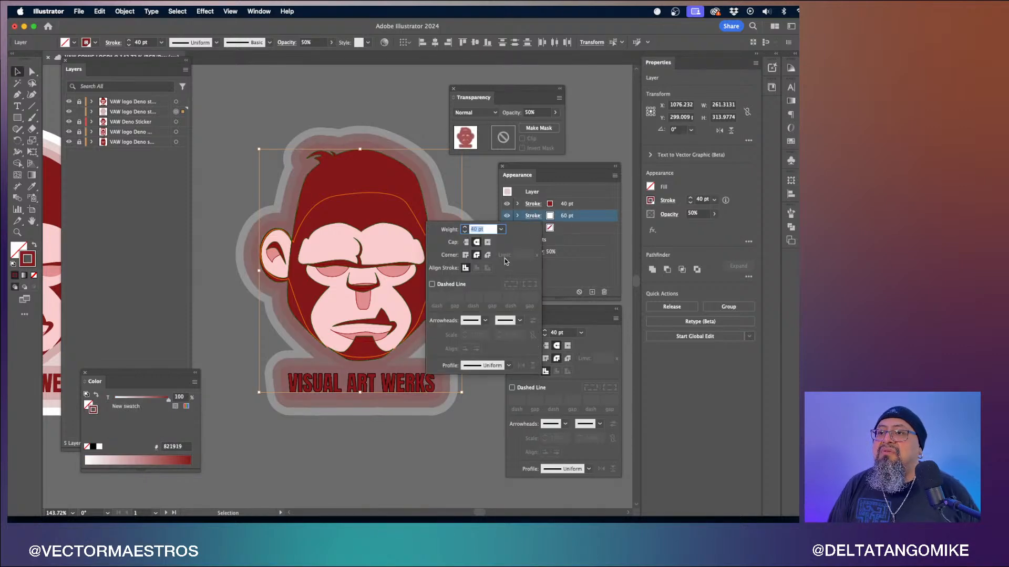
left_click(555, 112)
left_click(556, 112)
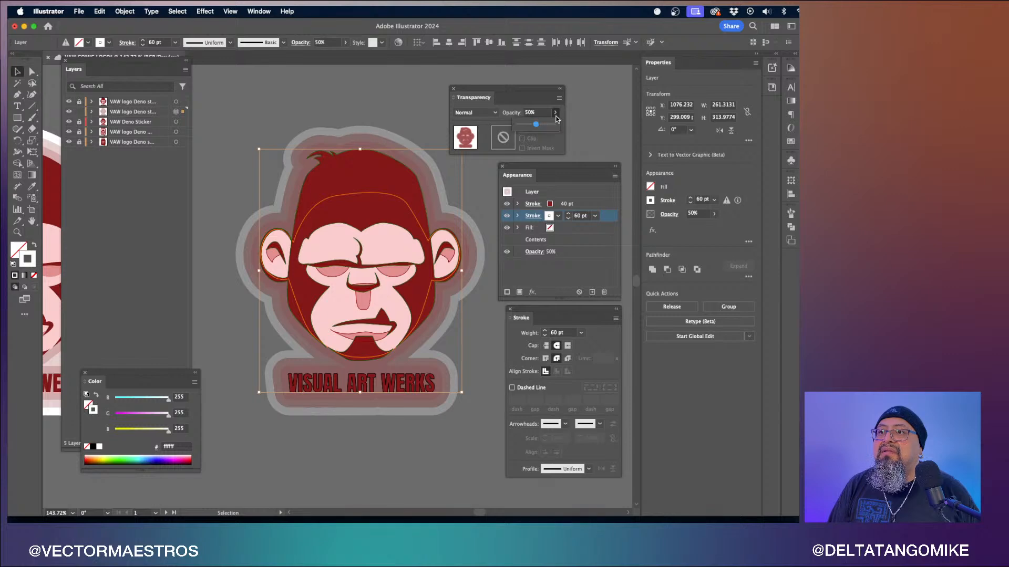
left_click_drag(535, 124, 560, 126)
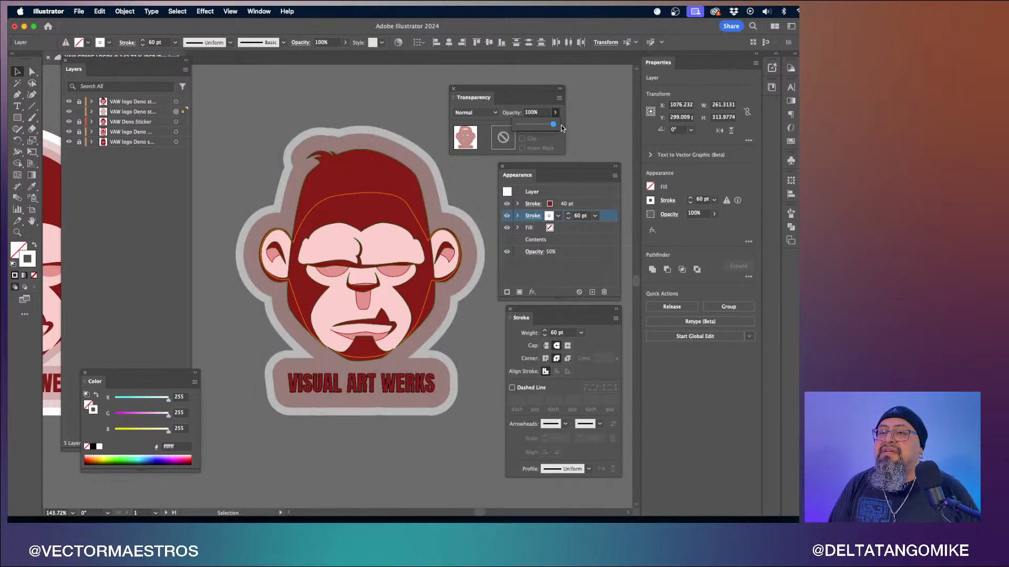
- Move the white 60 pt stroke below Contents in the appearance stack and deselect the artwork
left_click(604, 217)
mouse_move(604, 217)
left_mouse_down()
mouse_move(604, 199)
mouse_move(589, 250)
left_mouse_up()
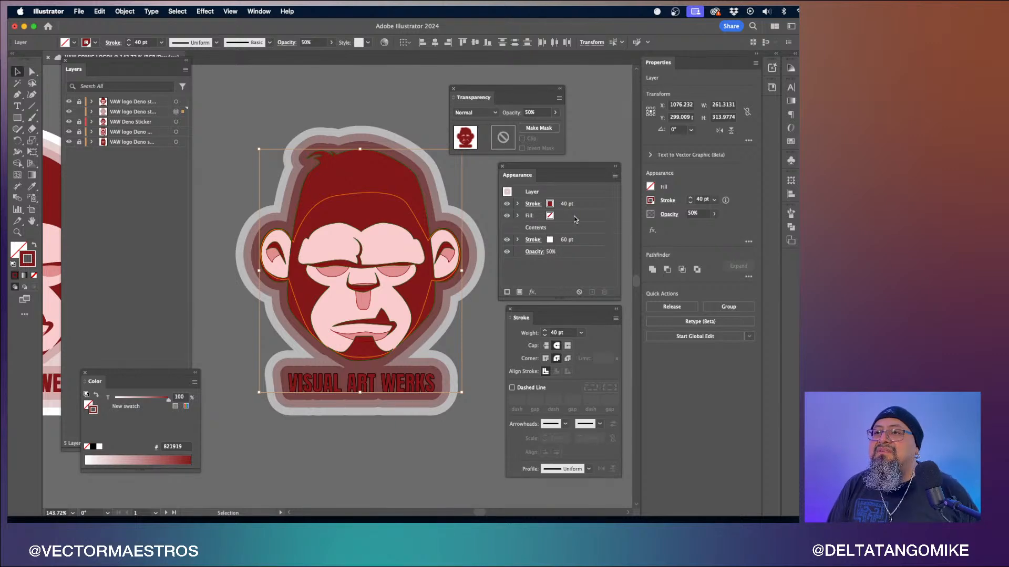
left_click(512, 217)
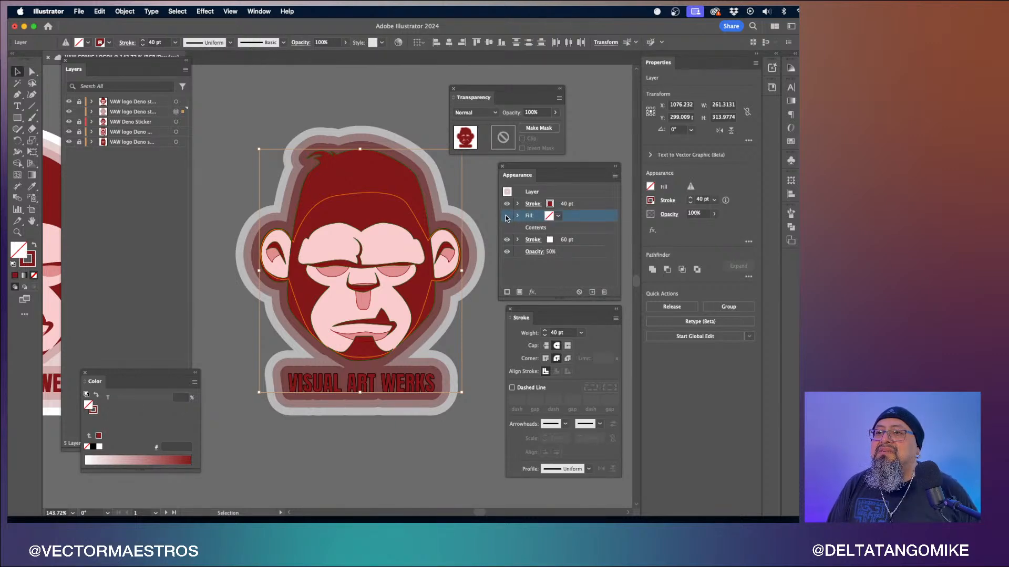
left_click(538, 241)
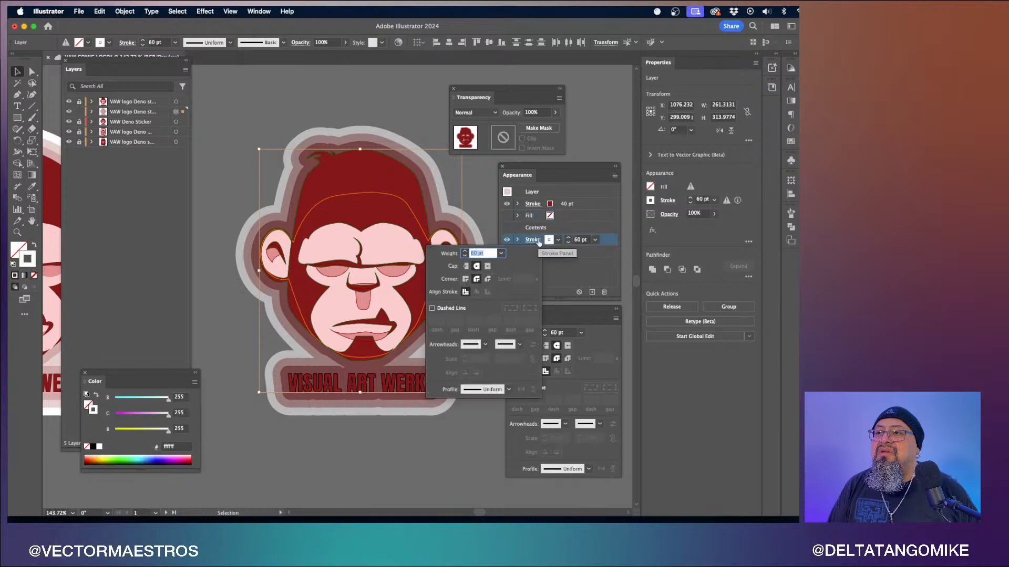
left_click(602, 259)
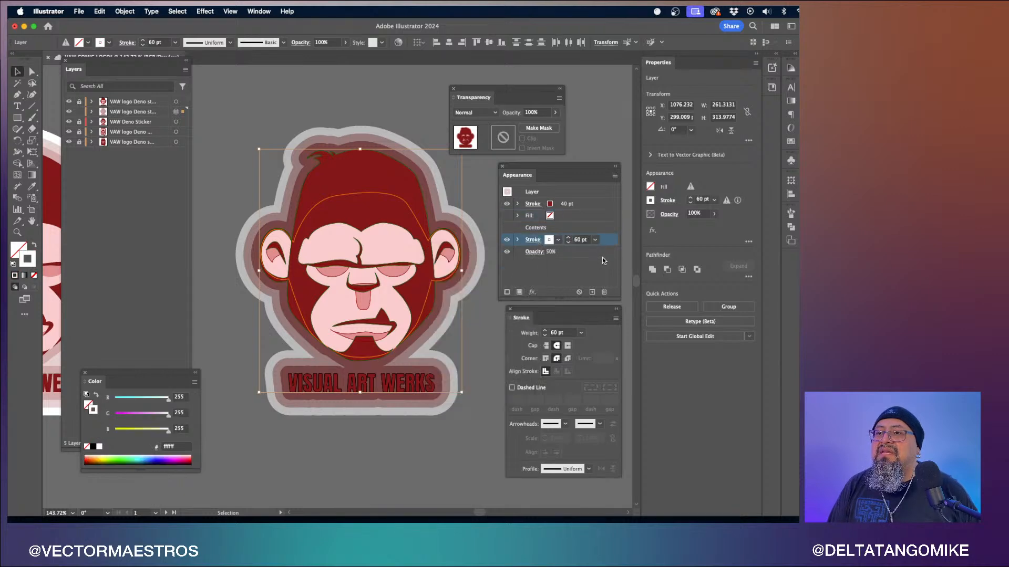
left_click(478, 306)
- Zoom in on the sticker, reselect the layer artwork and toggle each appearance stroke's visibility to compare them
scroll(478, 306, "down", 5)
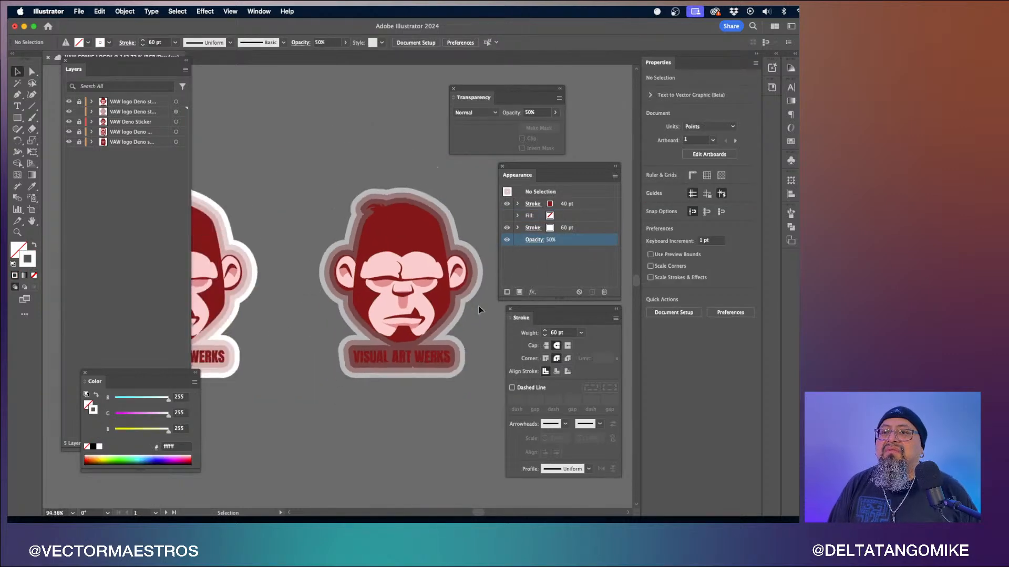
scroll(478, 306, "right", 3)
scroll(478, 306, "up", 5)
scroll(478, 306, "up", 2)
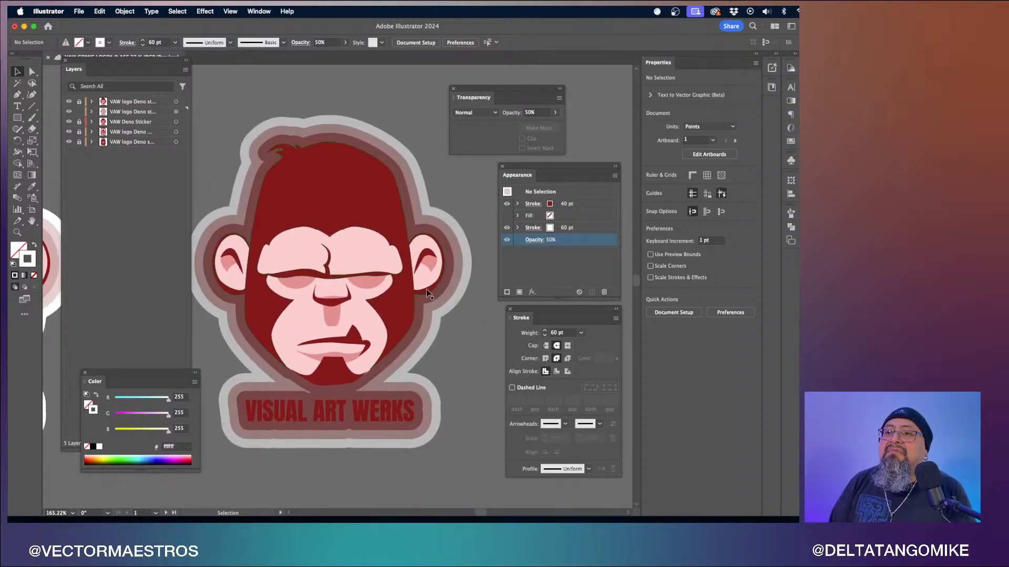
left_click(593, 215)
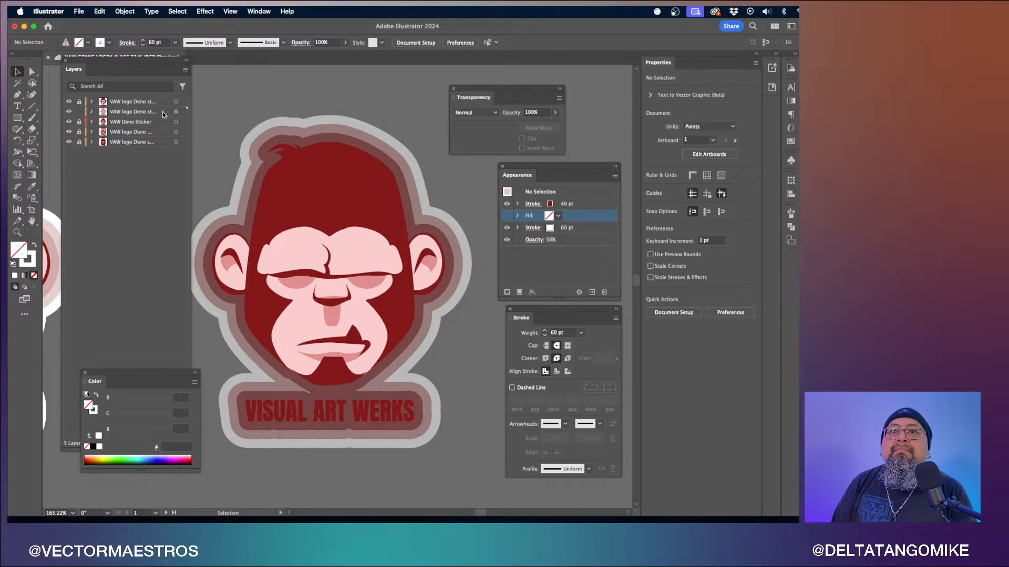
left_click(176, 111)
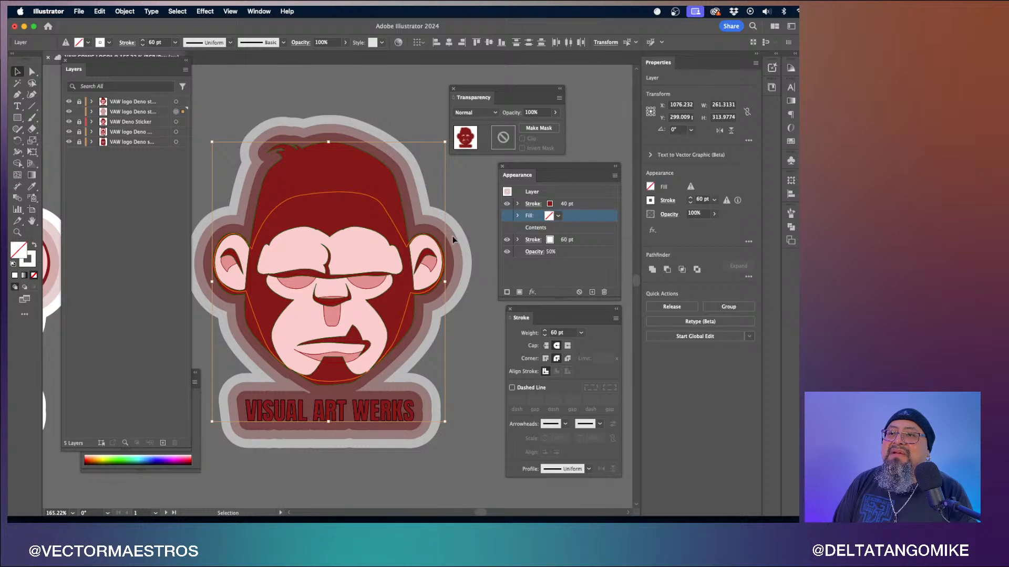
left_click(508, 206)
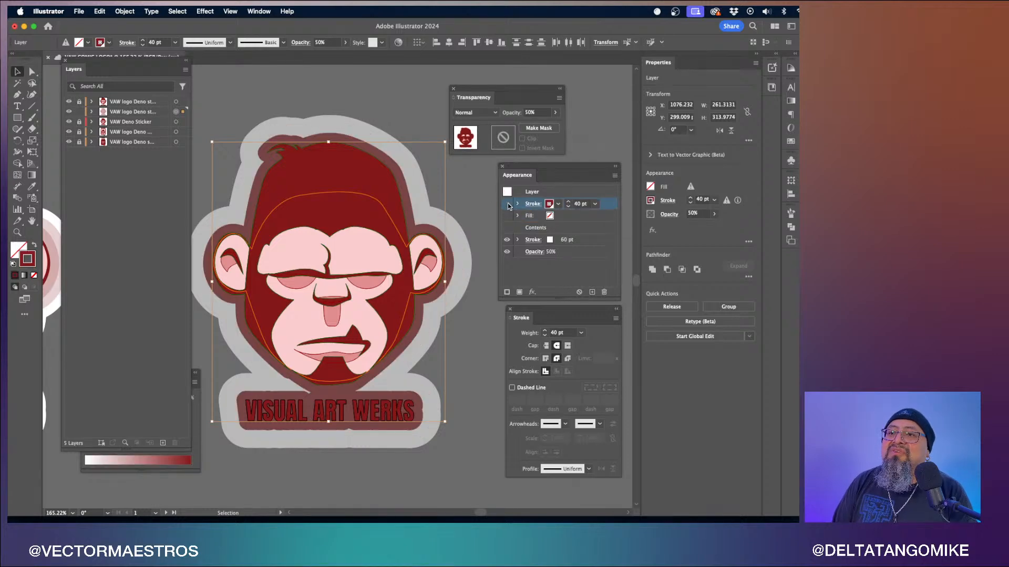
left_click(508, 242)
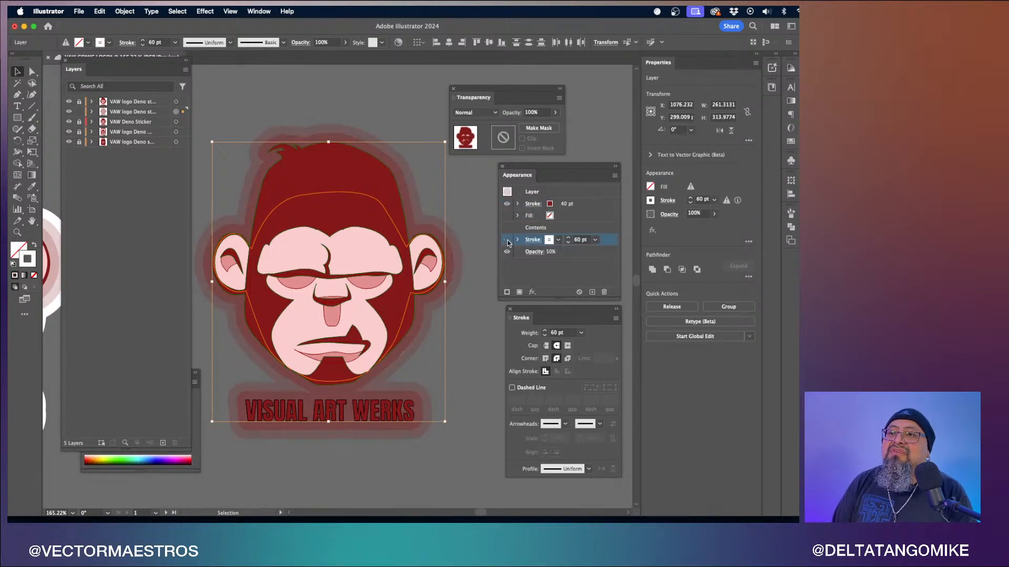
left_click(507, 240)
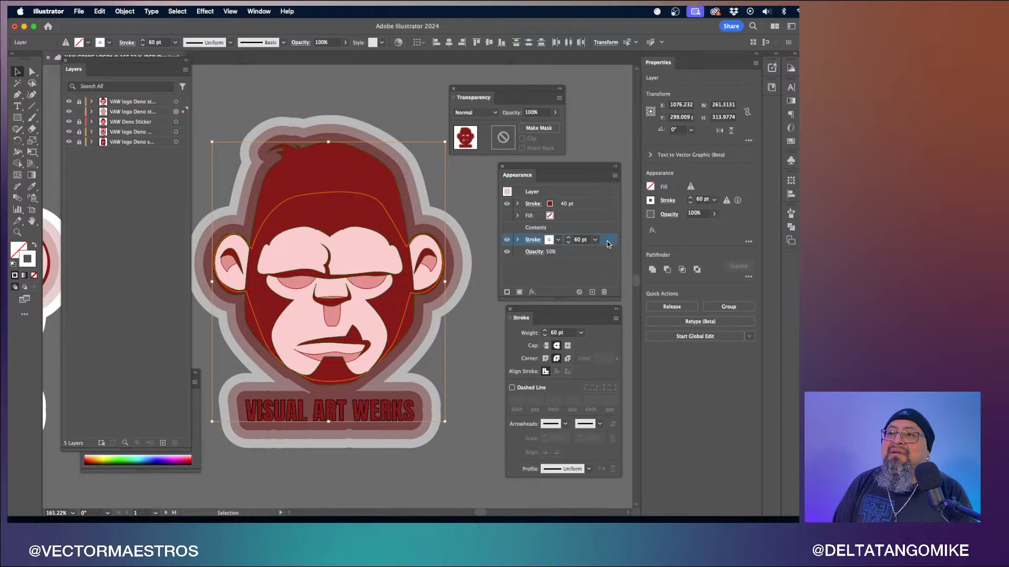
- Set the layer's overall appearance opacity to 67%
left_click(532, 253)
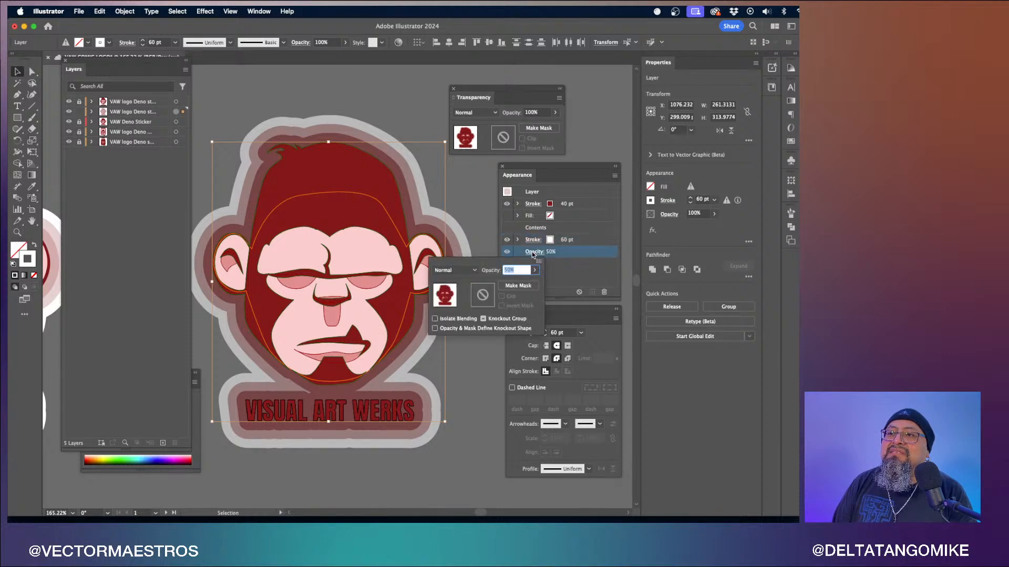
mouse_move(534, 270)
left_mouse_down()
mouse_move(529, 285)
mouse_move(544, 284)
mouse_move(521, 279)
left_mouse_up()
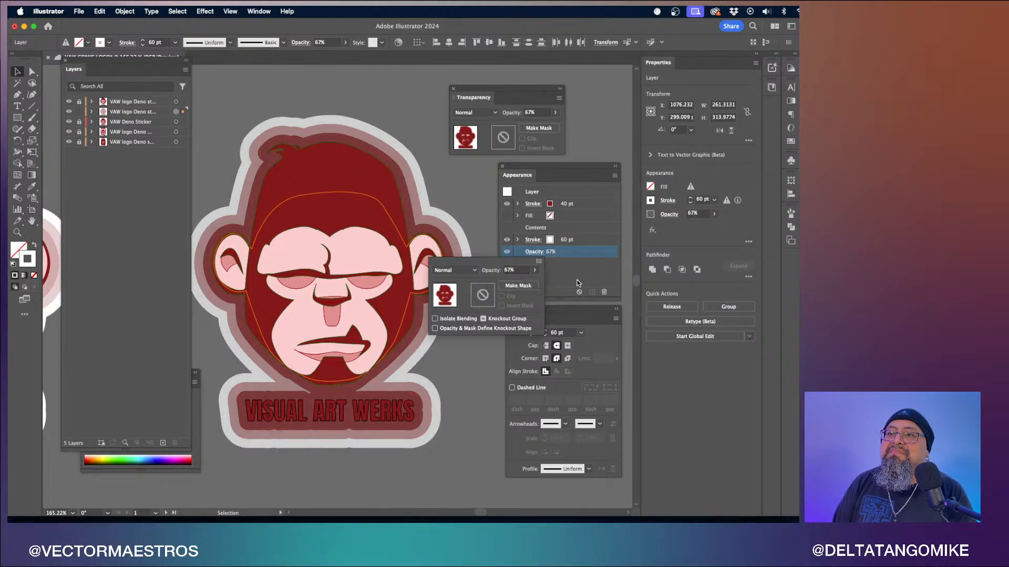
left_click(564, 274)
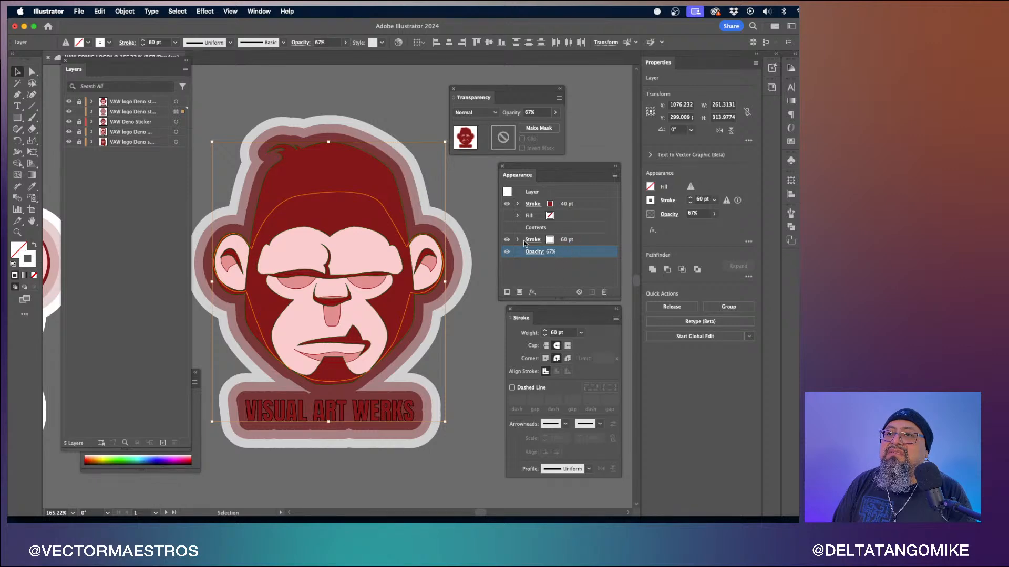
left_click(508, 241)
left_click(508, 241)
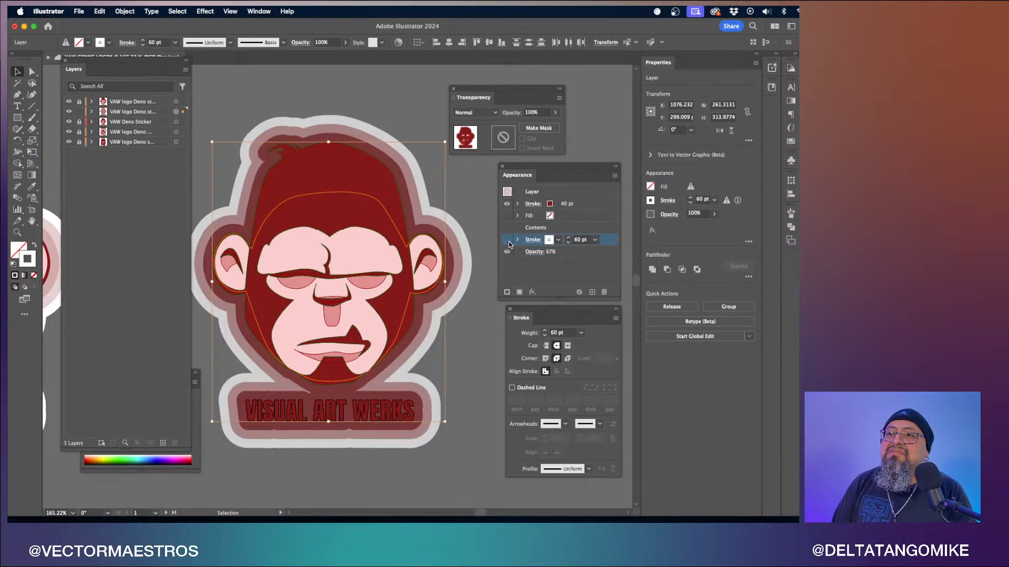
- Reset the layer's overall appearance opacity to 100%
left_click(540, 252)
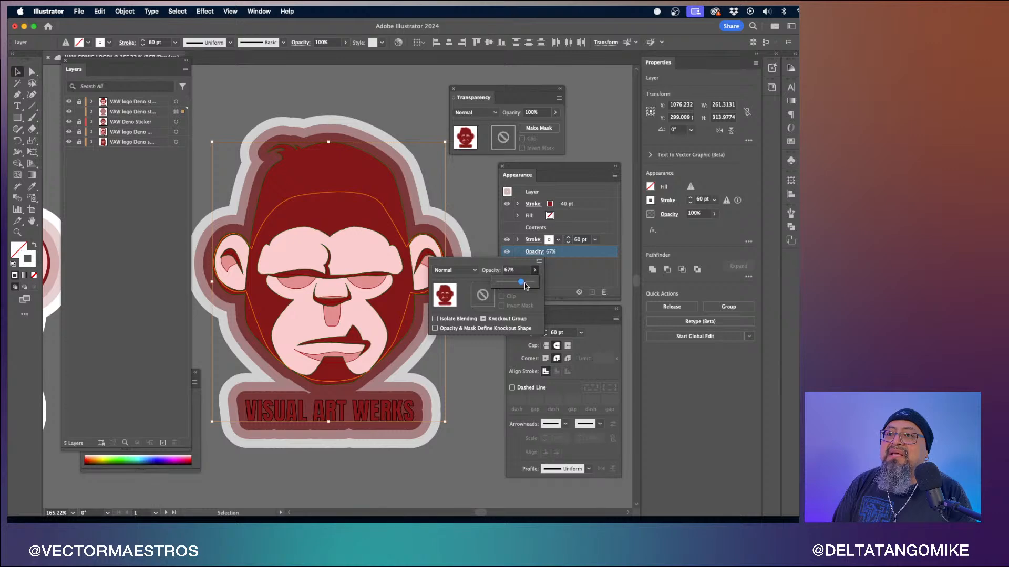
left_click_drag(524, 282, 575, 271)
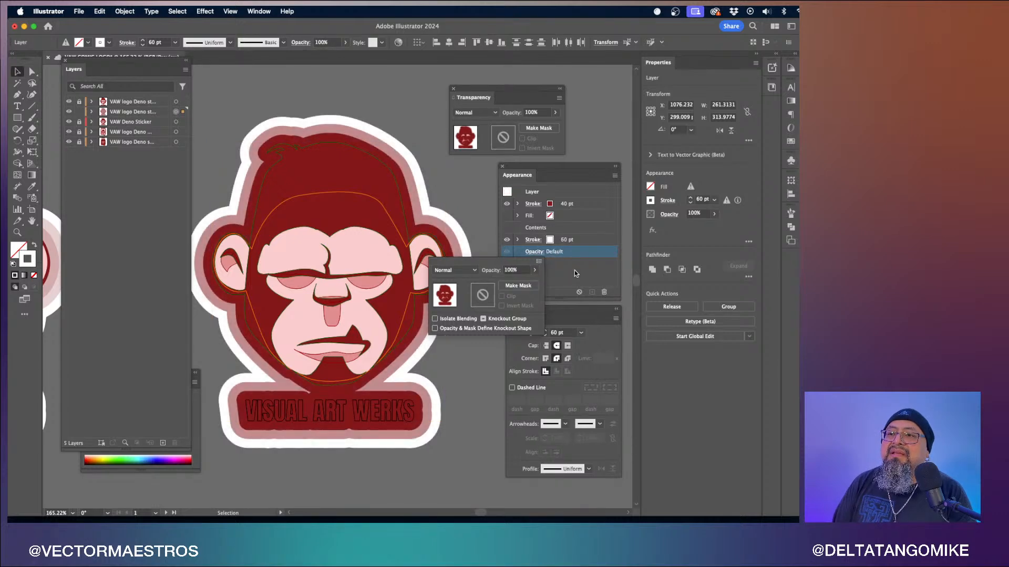
left_click(575, 270)
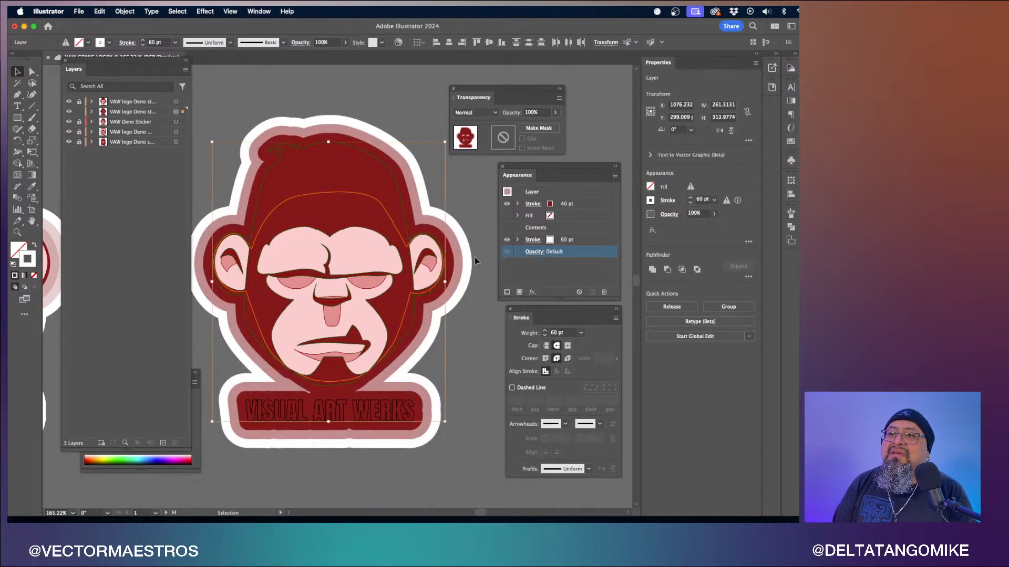
- Select the layer's red 40 pt stroke and toggle its visibility repeatedly to compare the sticker with and without it
left_click(584, 204)
left_click(507, 204)
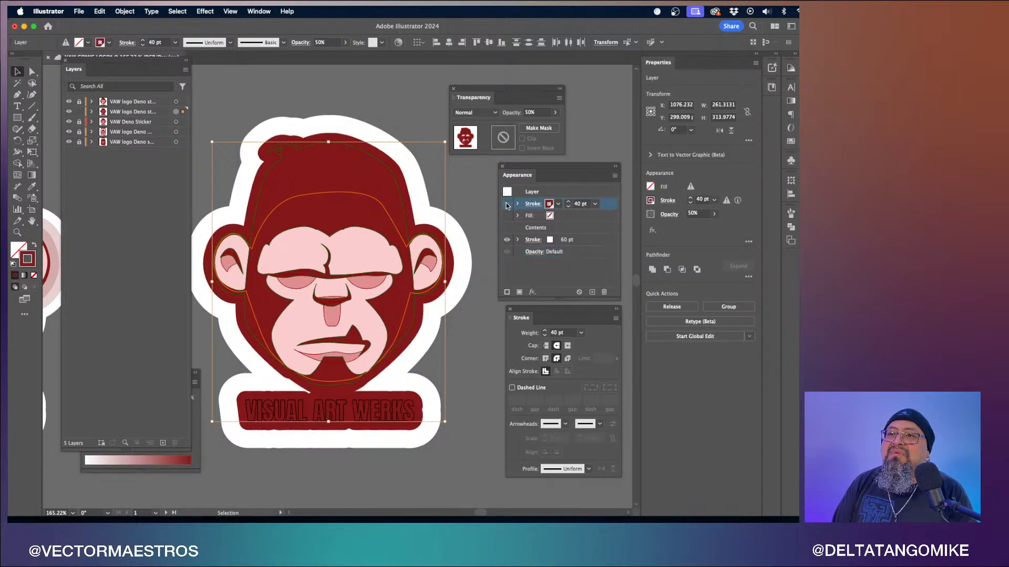
left_click(507, 204)
left_click(506, 204)
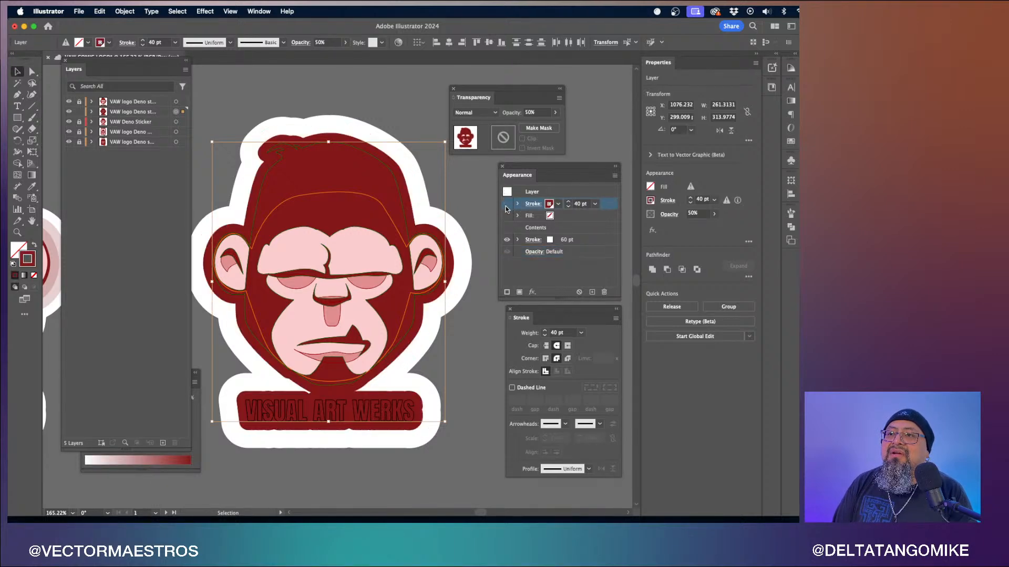
left_click(506, 203)
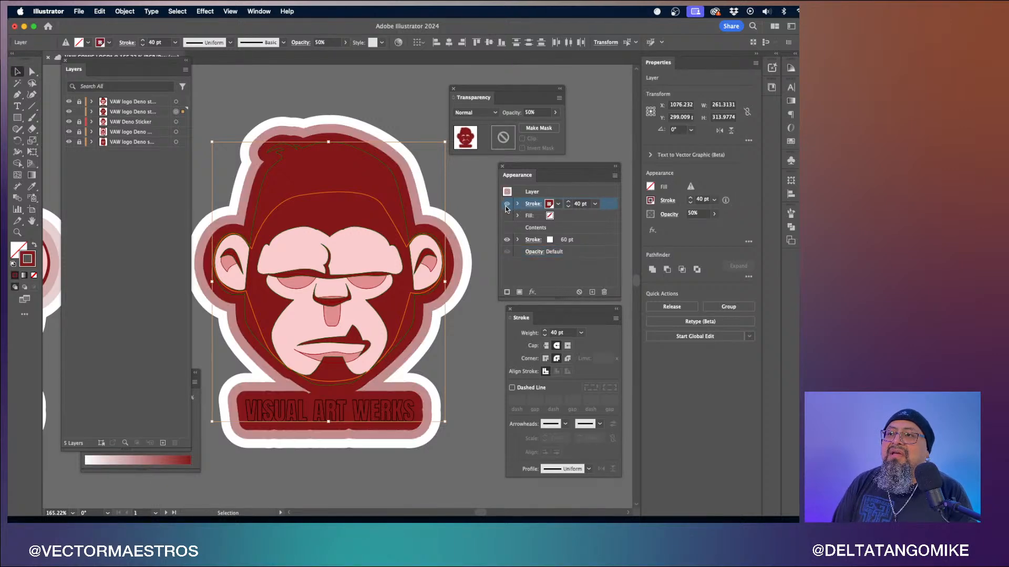
left_click(667, 202)
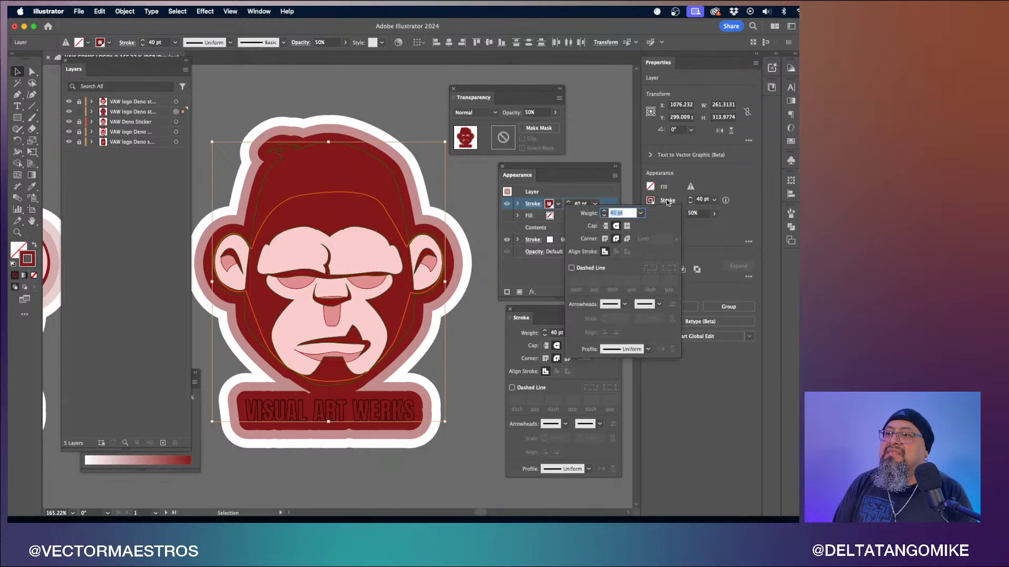
left_click(738, 203)
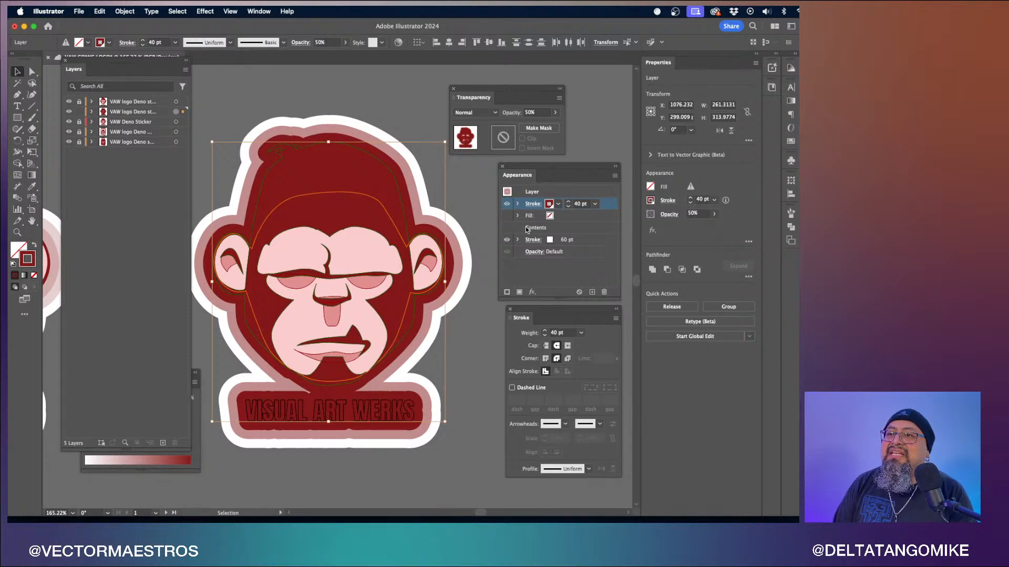
left_click(507, 205)
left_click(507, 205)
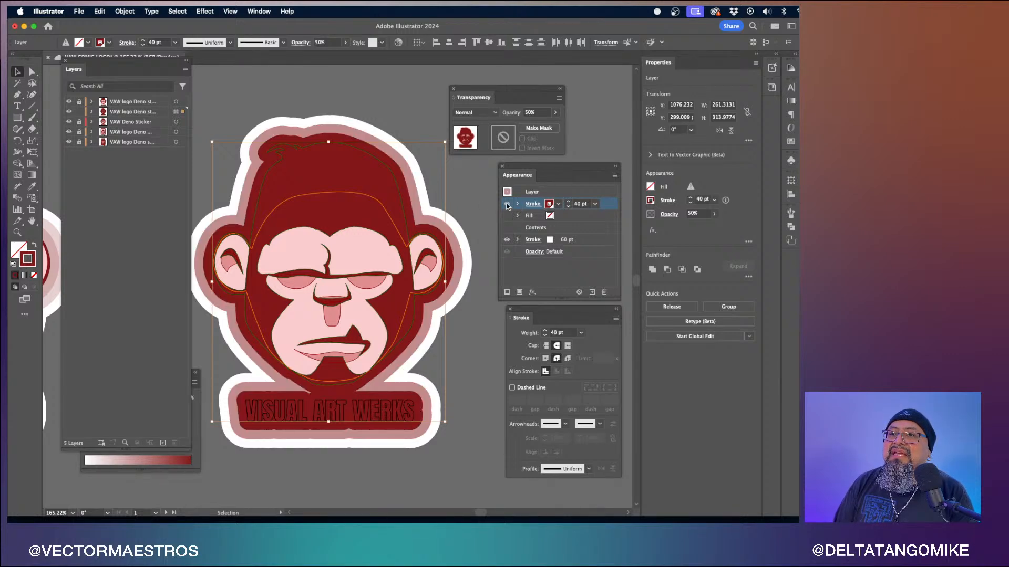
- Set the layer fill's opacity to 50%, then undo the change
left_click(508, 217)
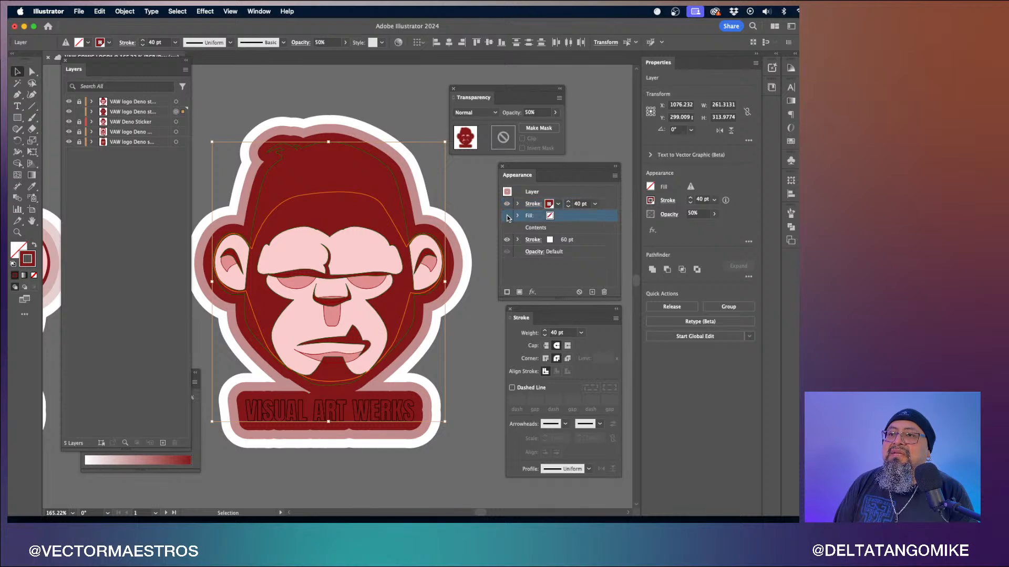
left_click(669, 201)
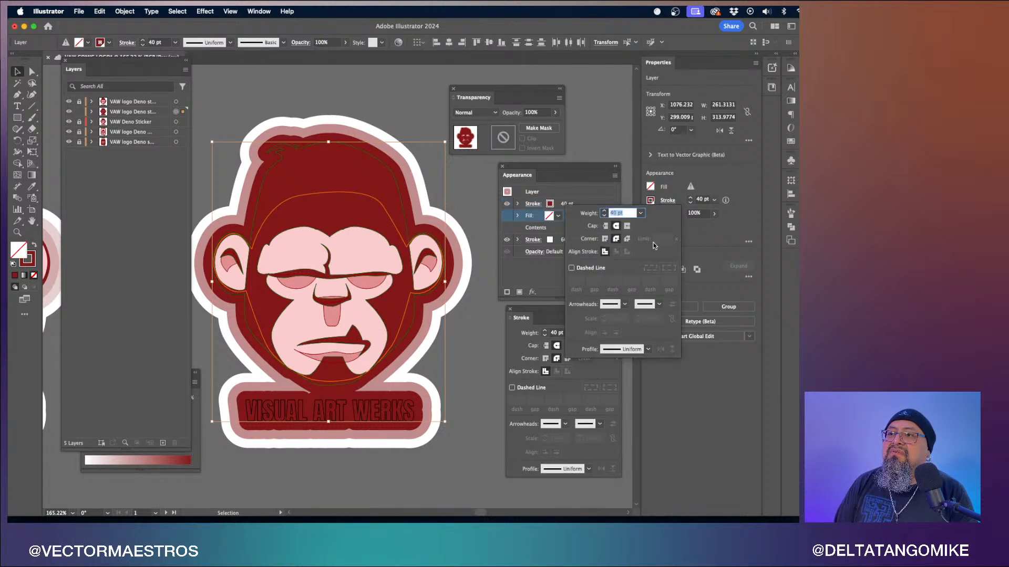
left_click(533, 113)
type("50")
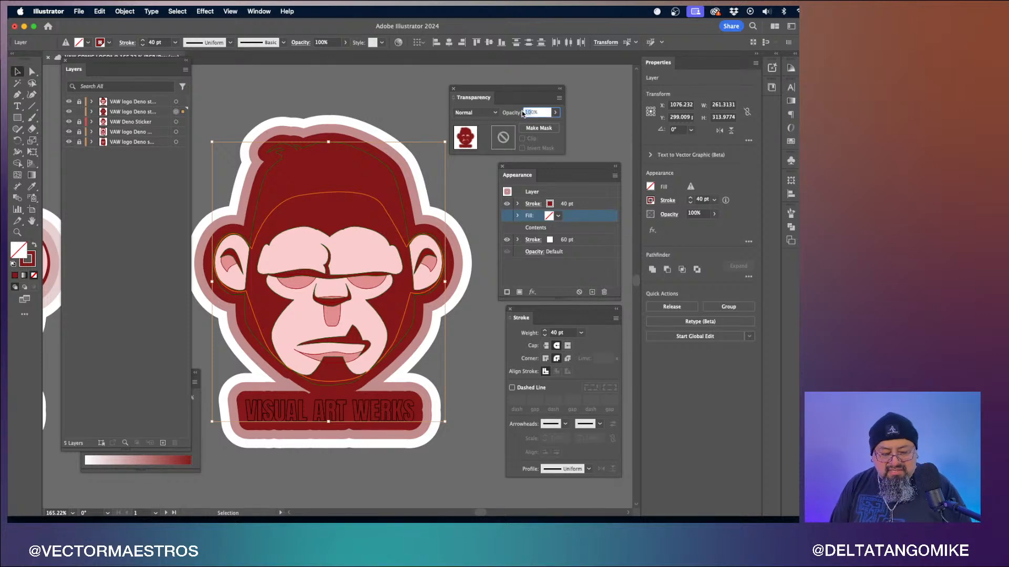
key("Return")
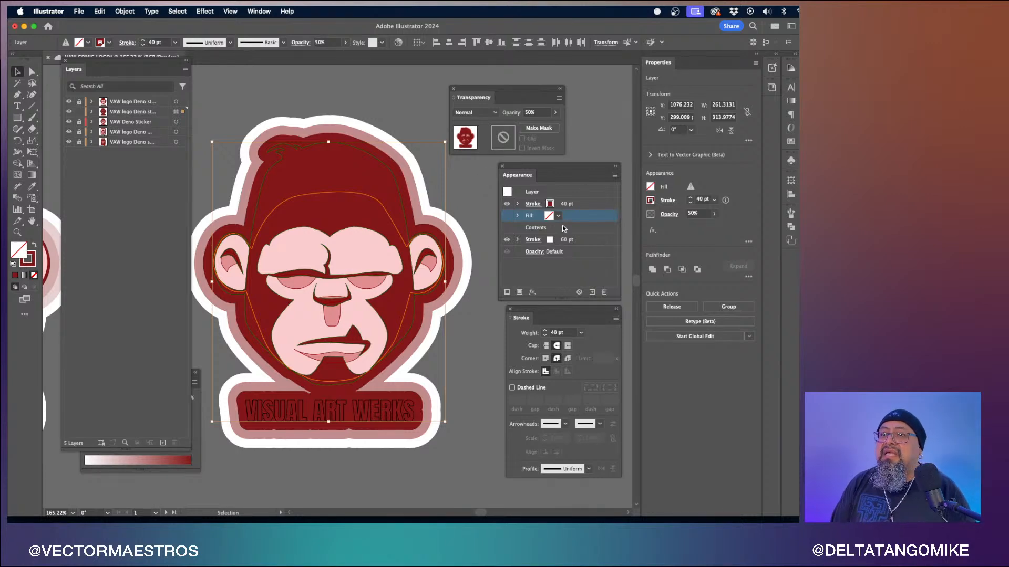
key("super+z")
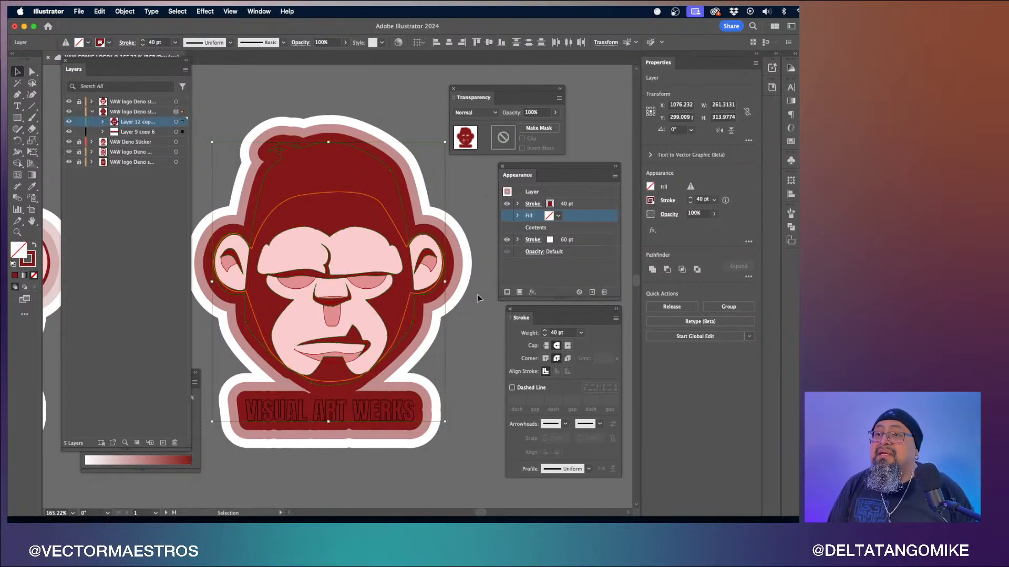
- Deselect, reselect the layer artwork and toggle the layer strokes' visibility to compare the sticker outlines
left_click(486, 287)
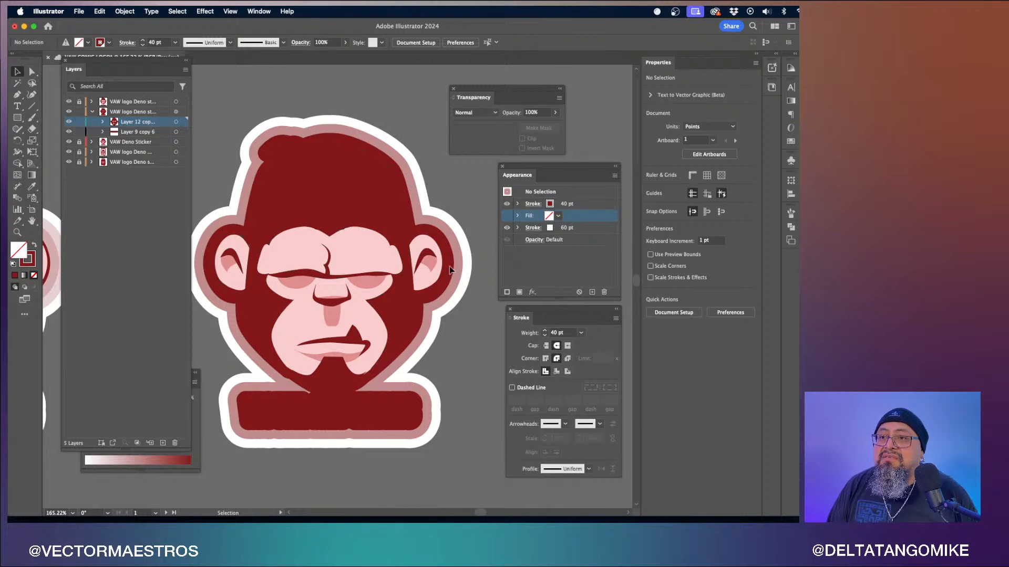
left_click(520, 205)
left_click(509, 228)
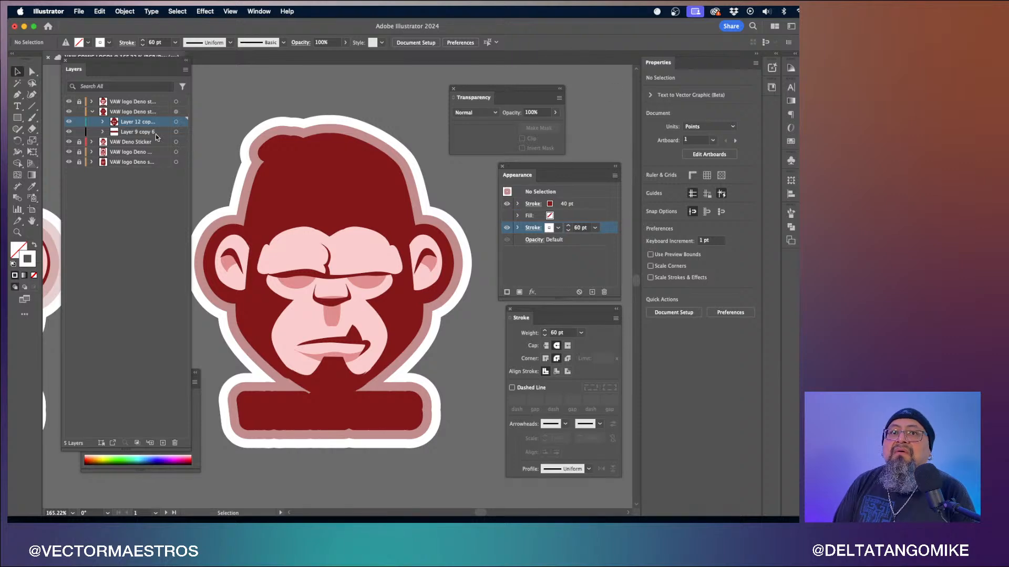
left_click(176, 111)
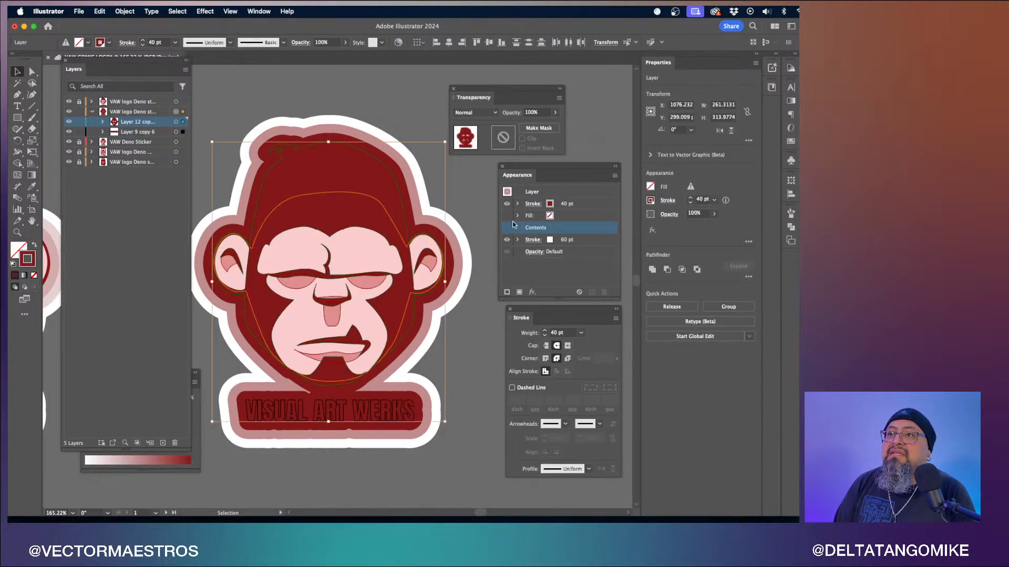
left_click(508, 205)
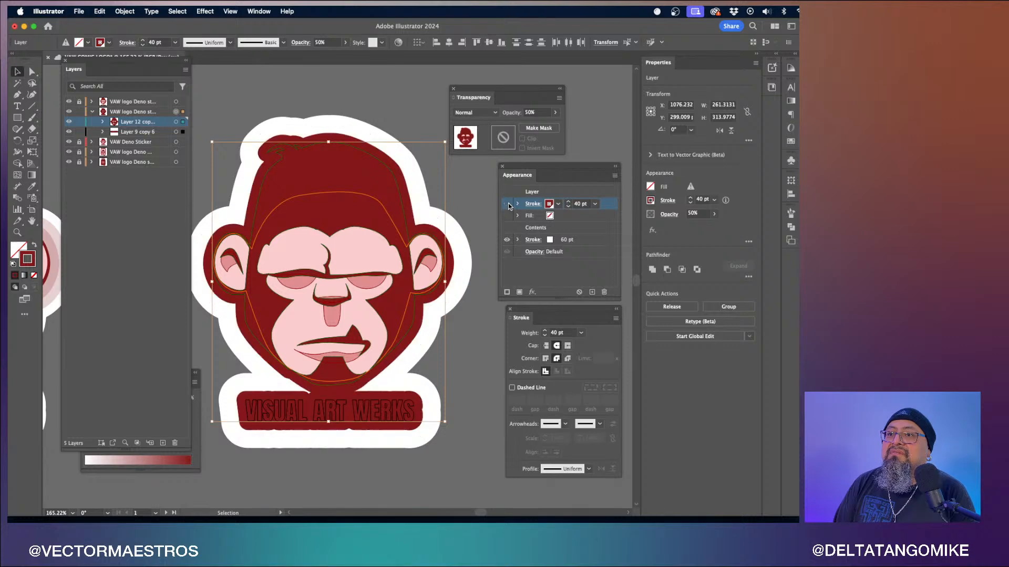
left_click(508, 204)
left_click(507, 240)
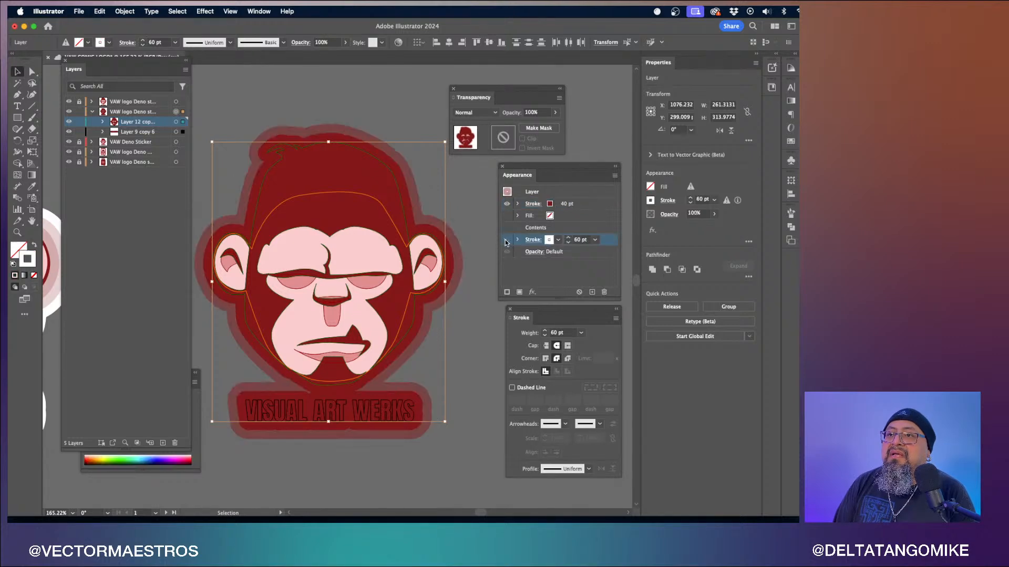
left_click(507, 240)
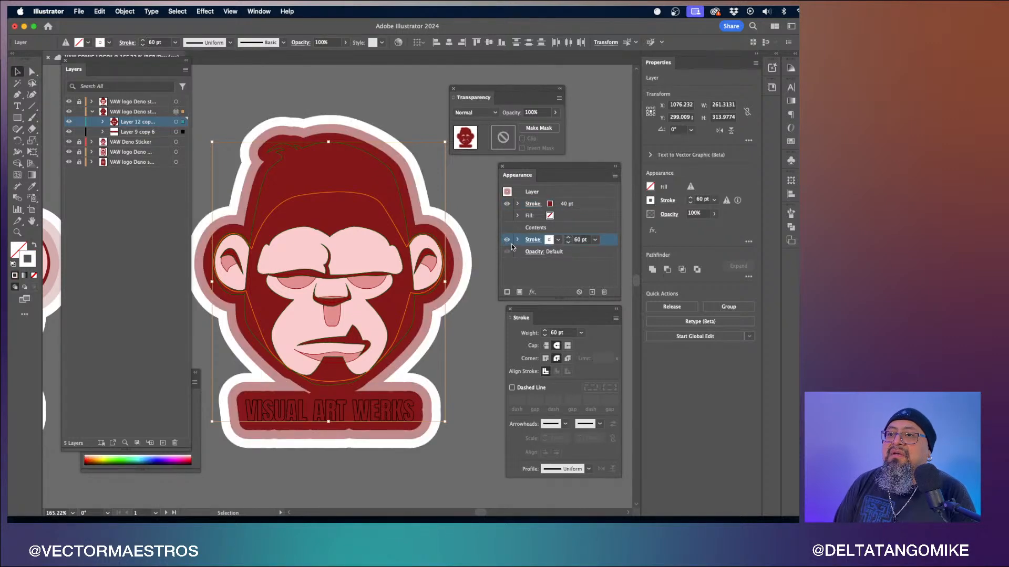
left_click(508, 254)
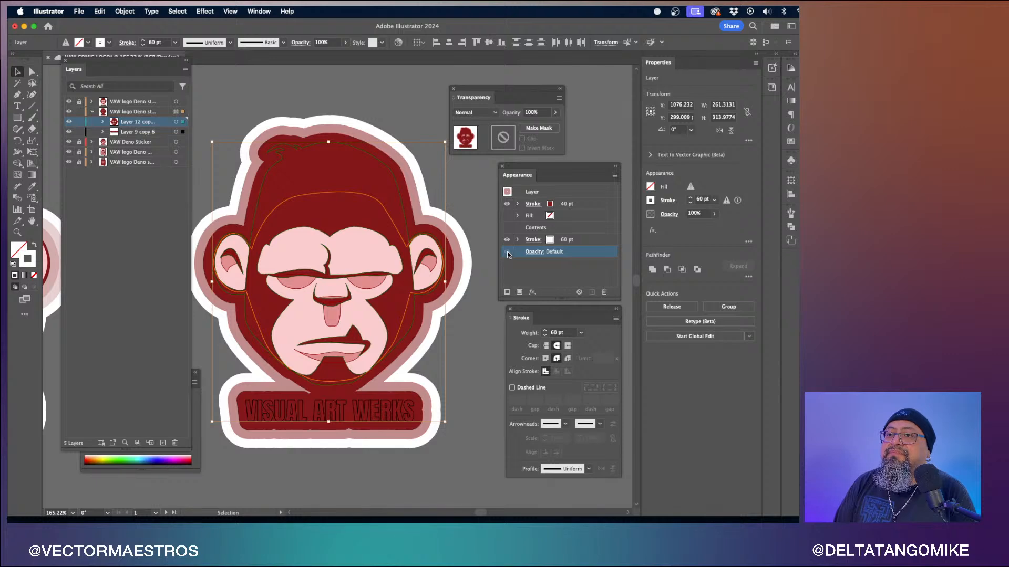
left_click(507, 217)
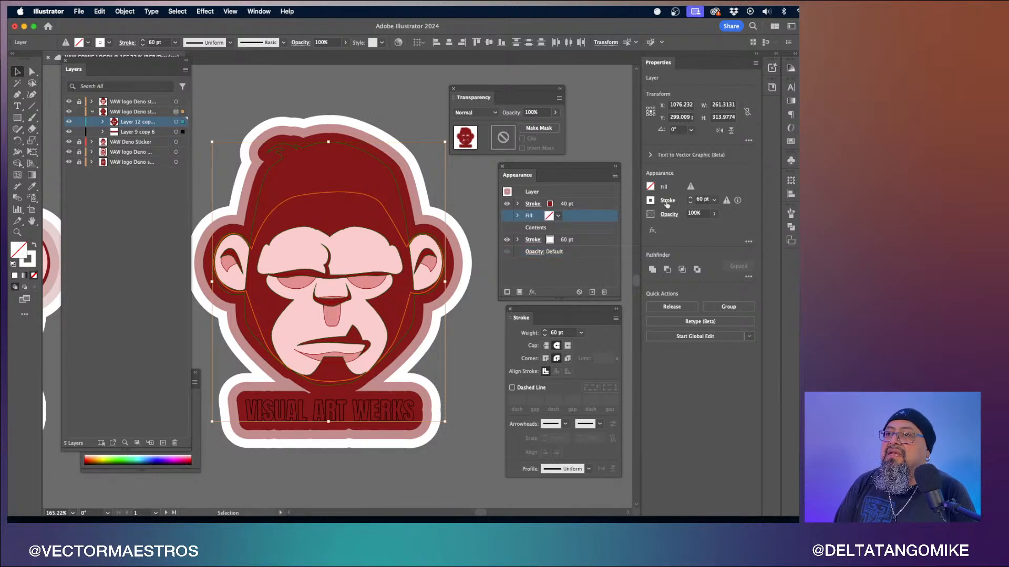
left_click(590, 205)
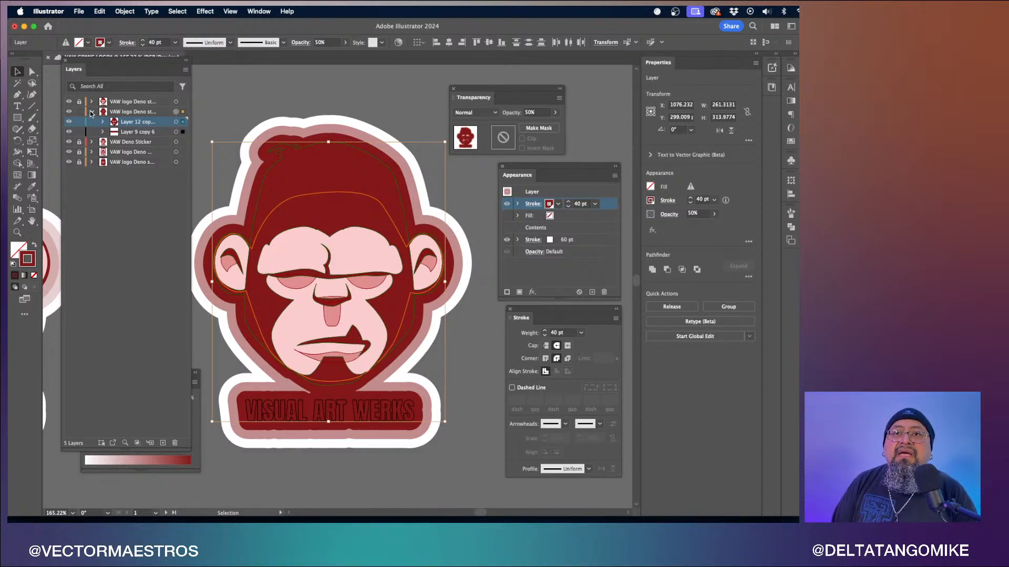
left_click(91, 111)
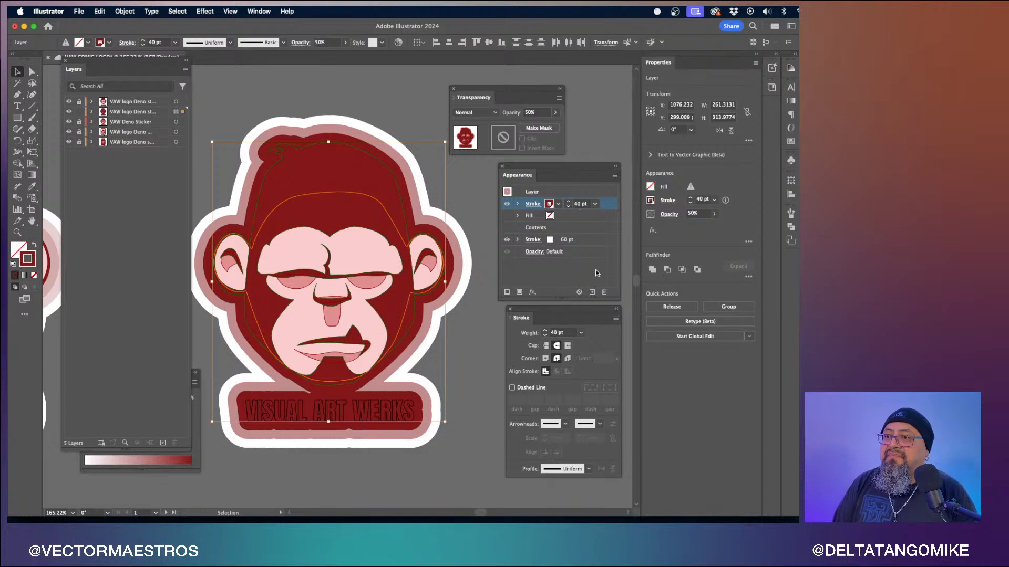
- Delete the red stroke, the fill and the white stroke from the layer's appearance
left_click(605, 292)
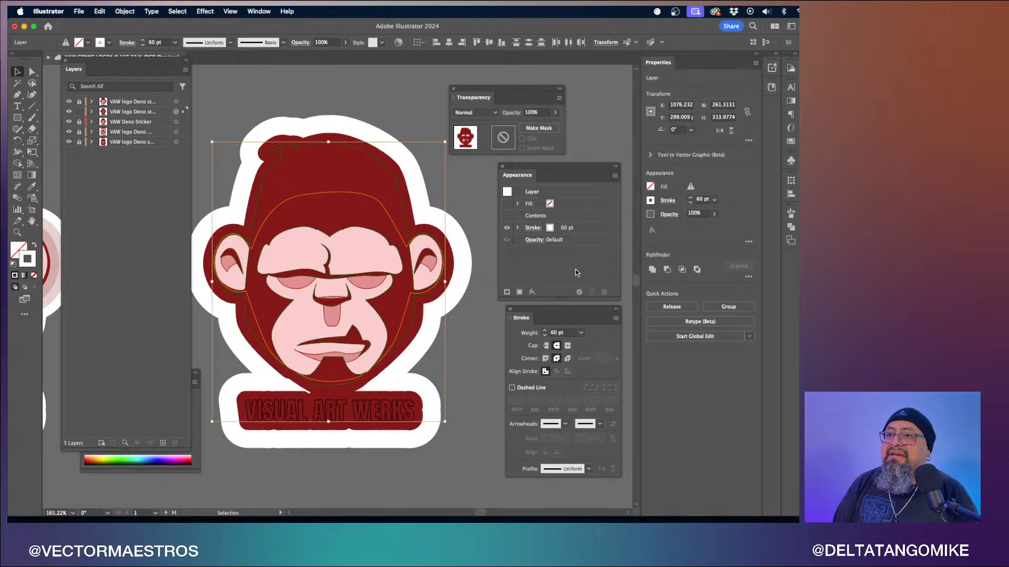
left_click(588, 205)
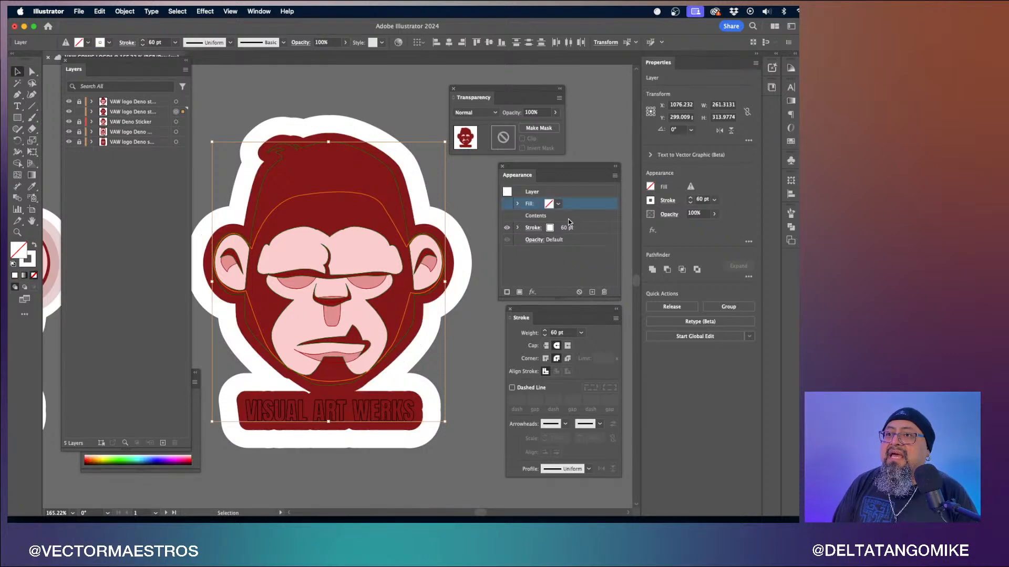
left_click(587, 230, "shift")
left_click(604, 292)
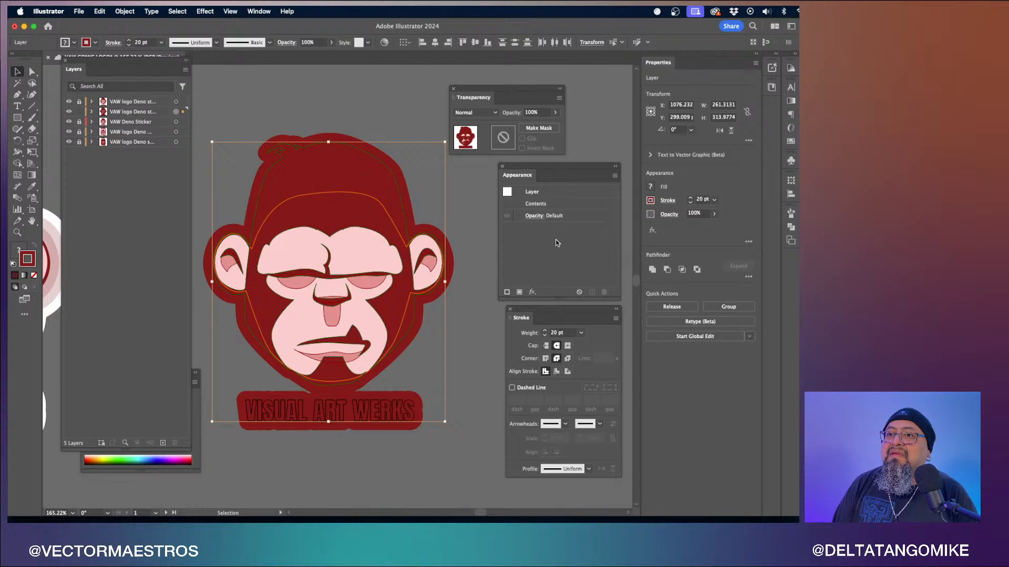
- Set the artwork's 20 pt stroke to none
left_click(667, 200)
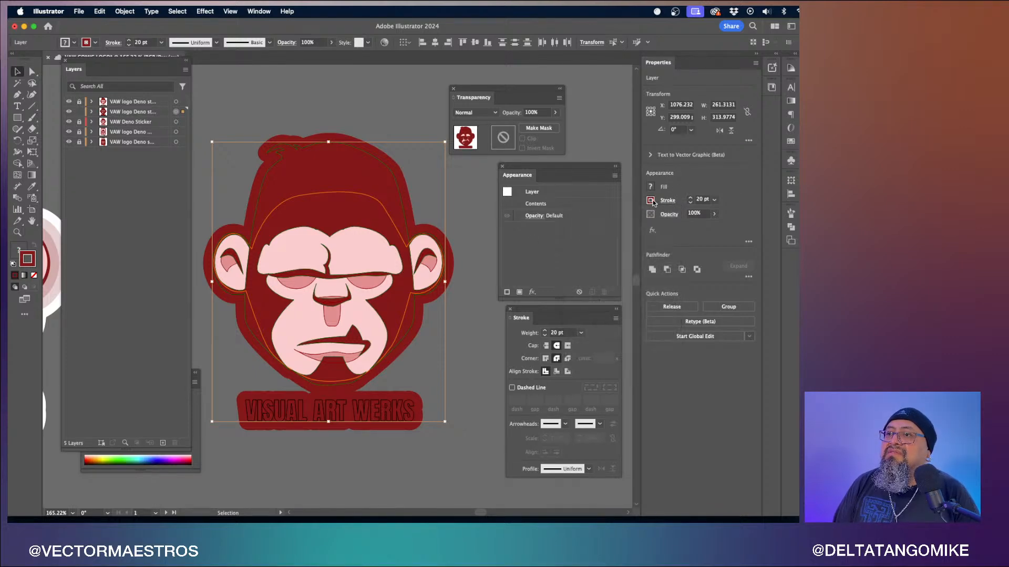
left_click(651, 200)
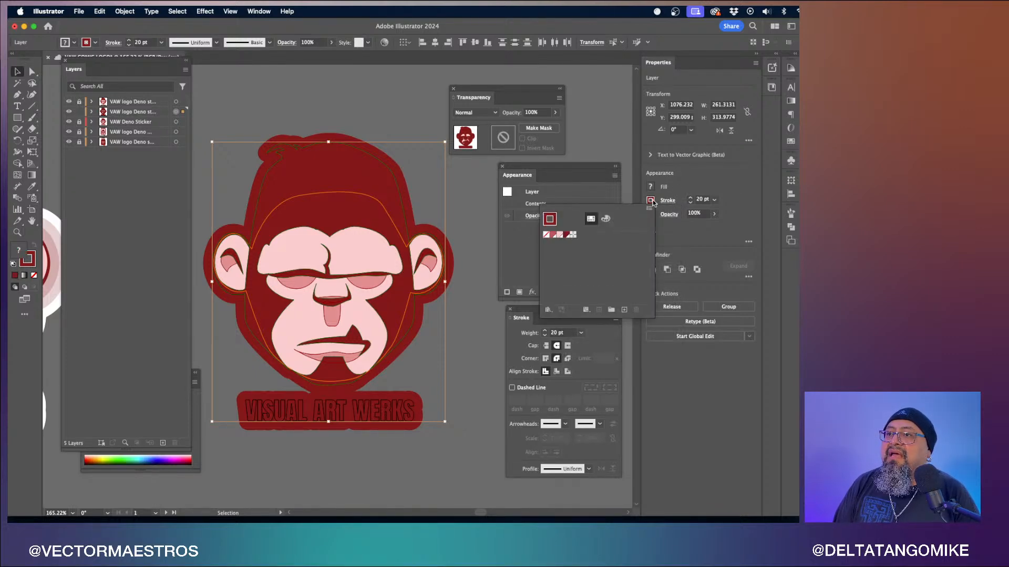
left_click(547, 235)
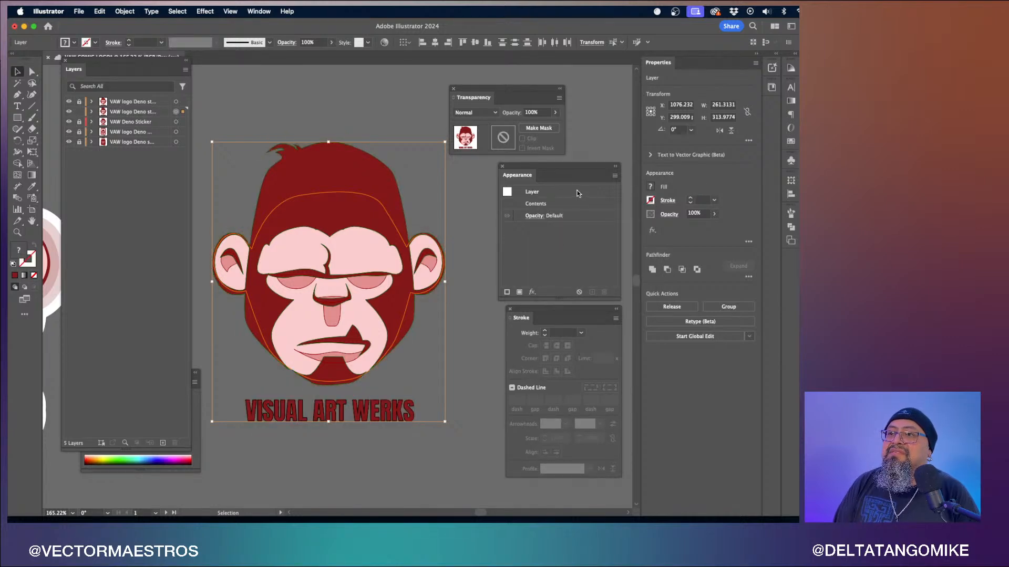
- Add a new stroke to the layer appearance and color it with the dark red swatch
left_click(507, 293)
left_click(548, 205)
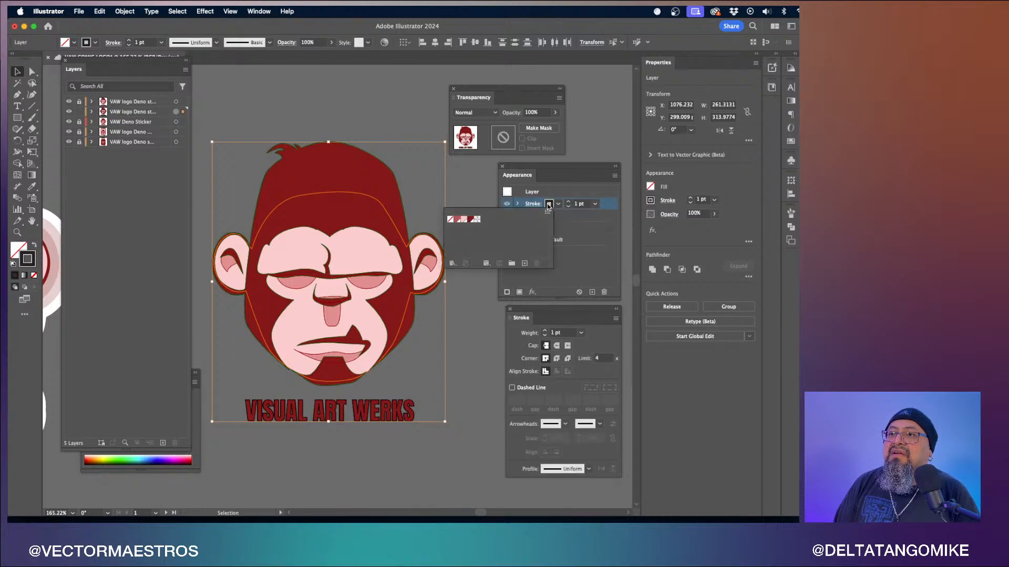
left_click(468, 220)
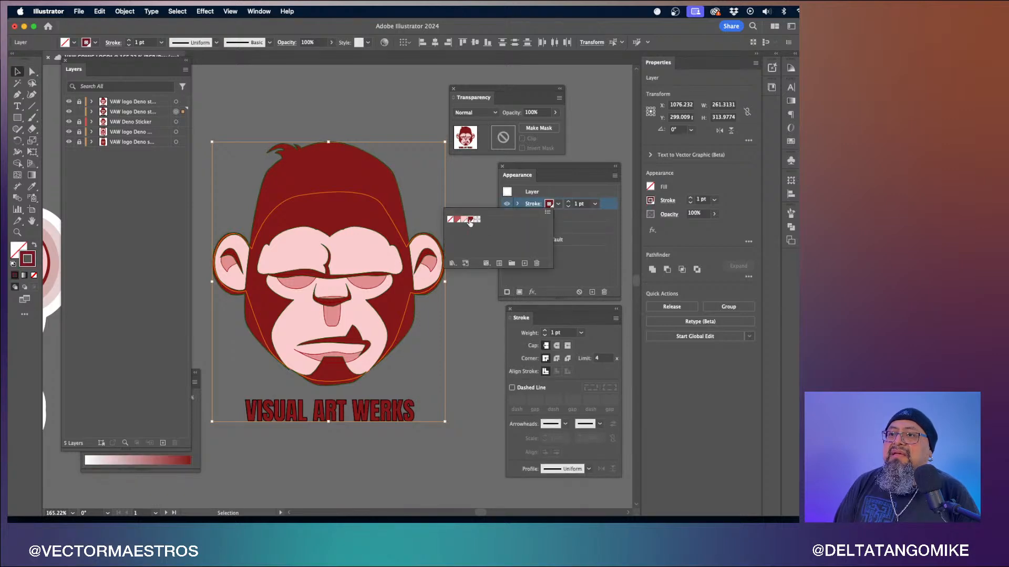
left_click(595, 208)
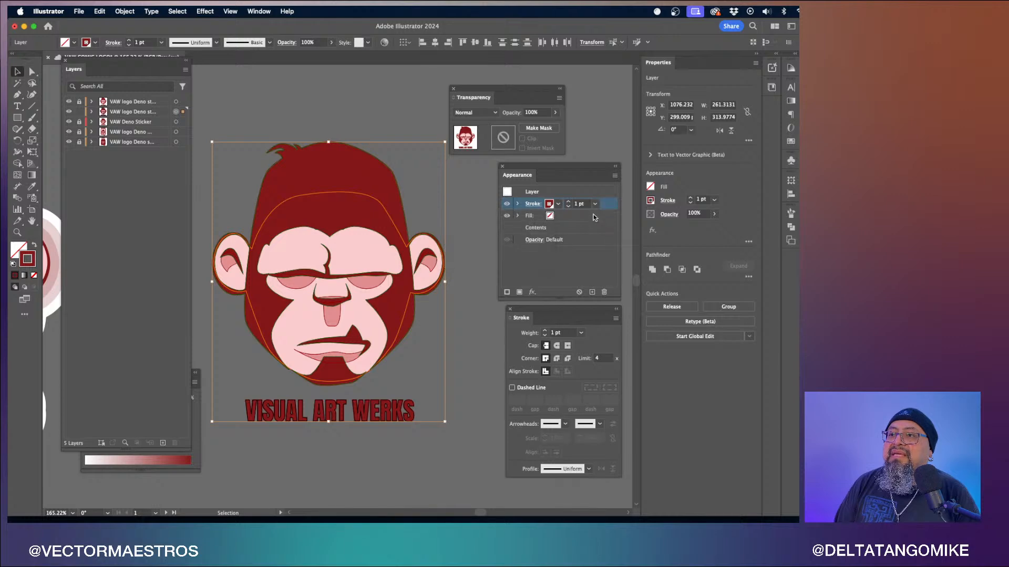
- Set the new dark red layer stroke to 20 pt with round caps and round corners
left_click(595, 205)
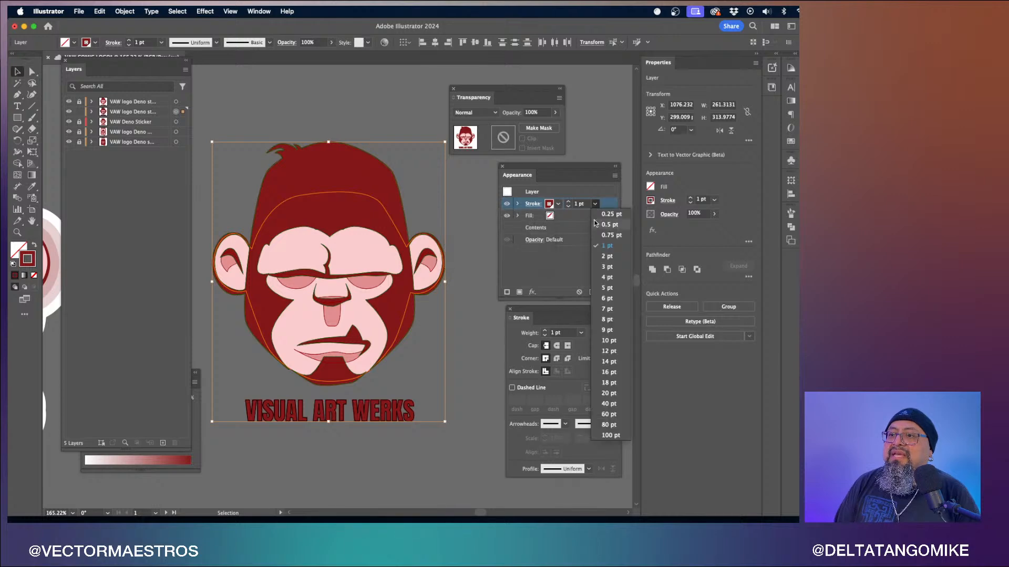
left_click(608, 393)
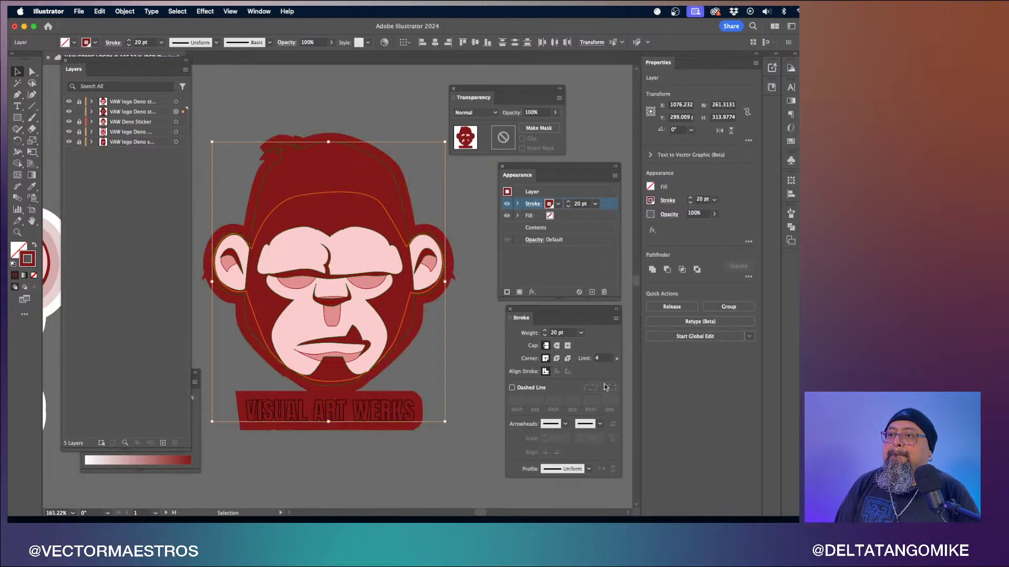
left_click(533, 204)
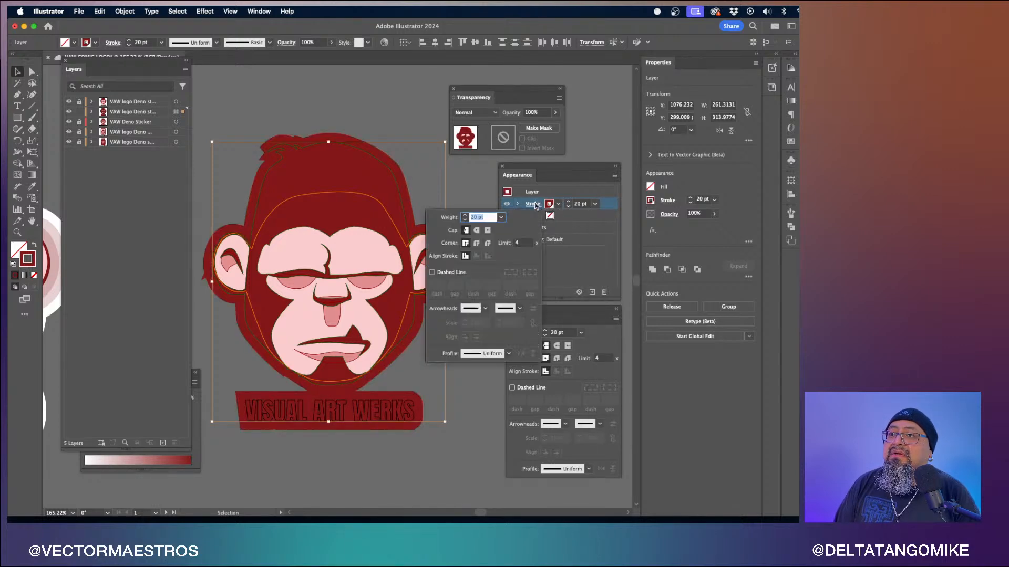
left_click(476, 231)
left_click(478, 243)
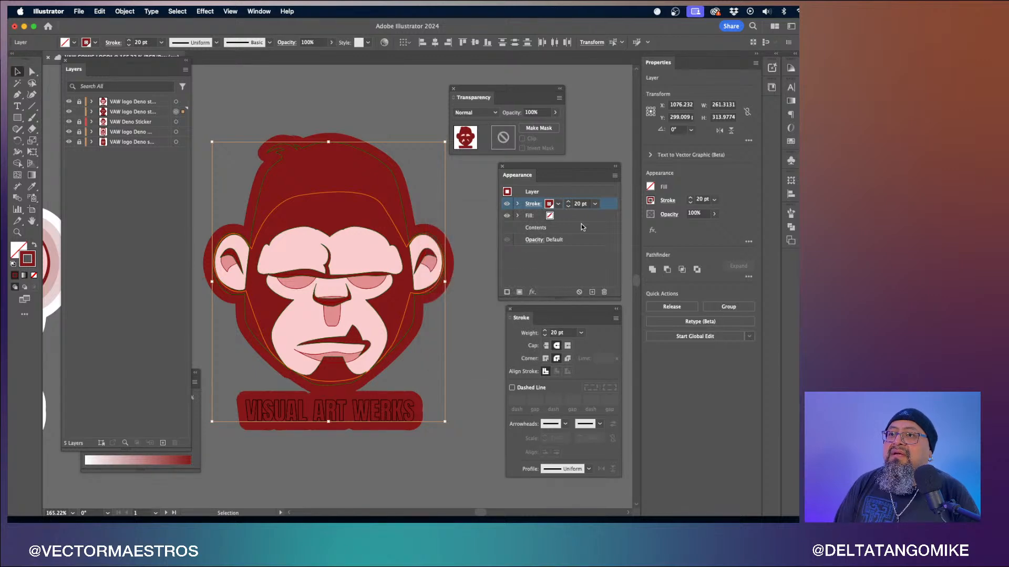
- Set the layer stroke's opacity to 20%
left_click(533, 204)
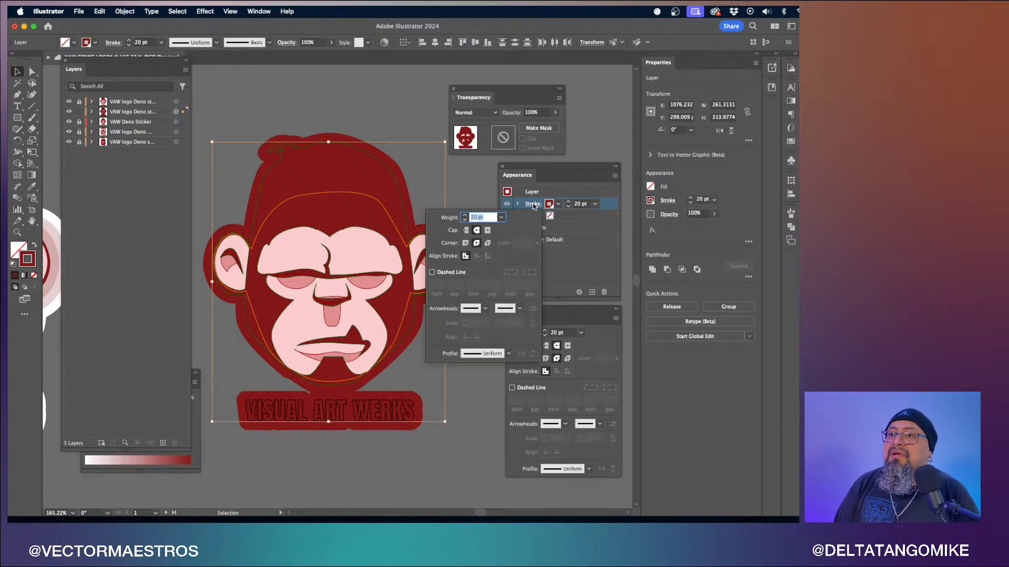
left_click(559, 203)
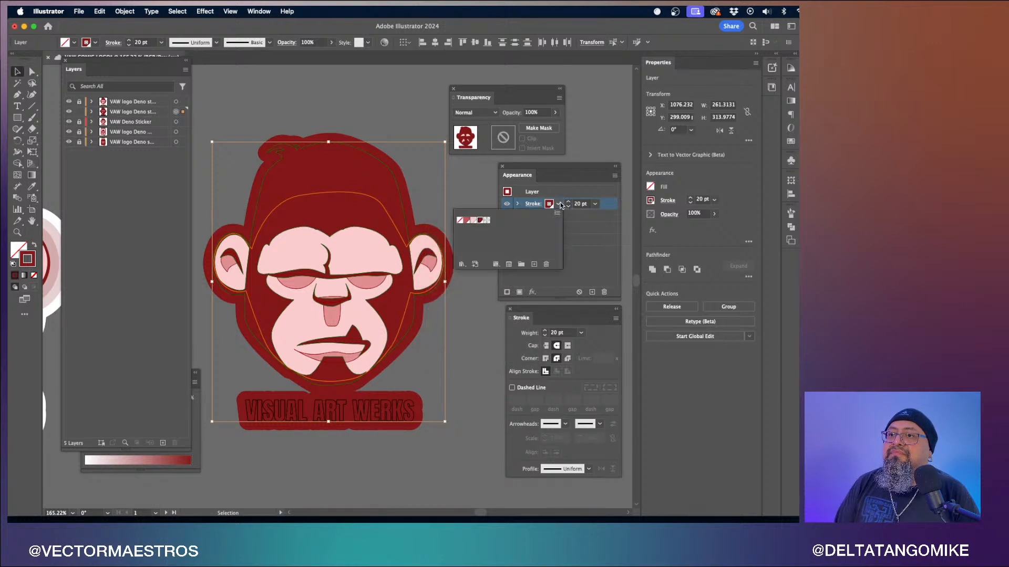
left_click(560, 204)
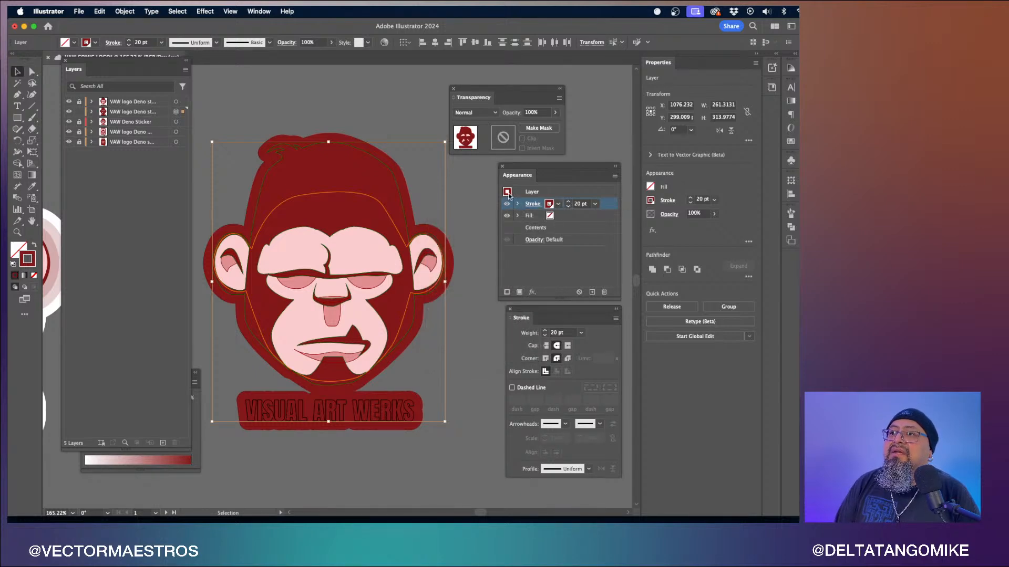
left_click(538, 112)
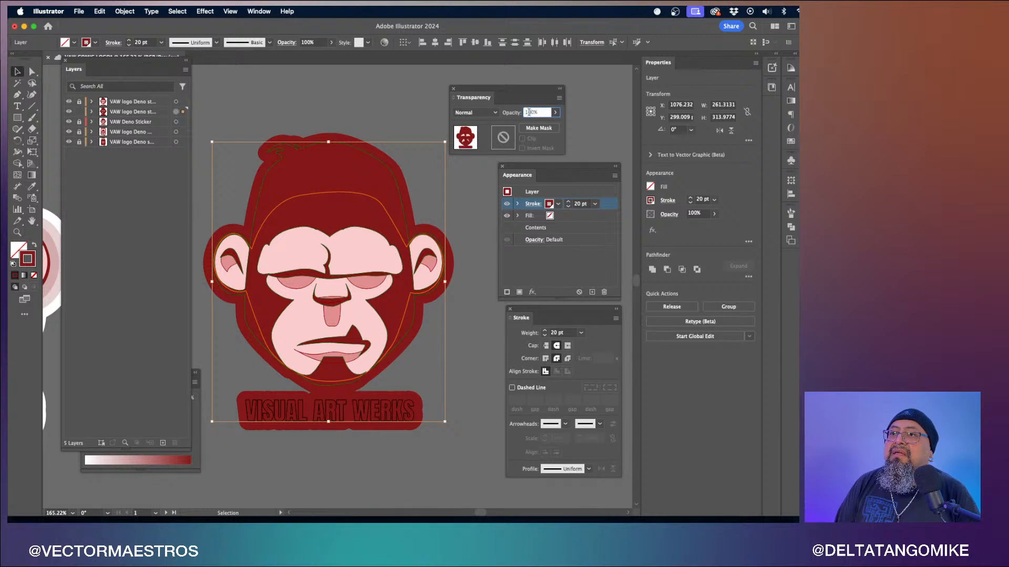
type("20")
key("Return")
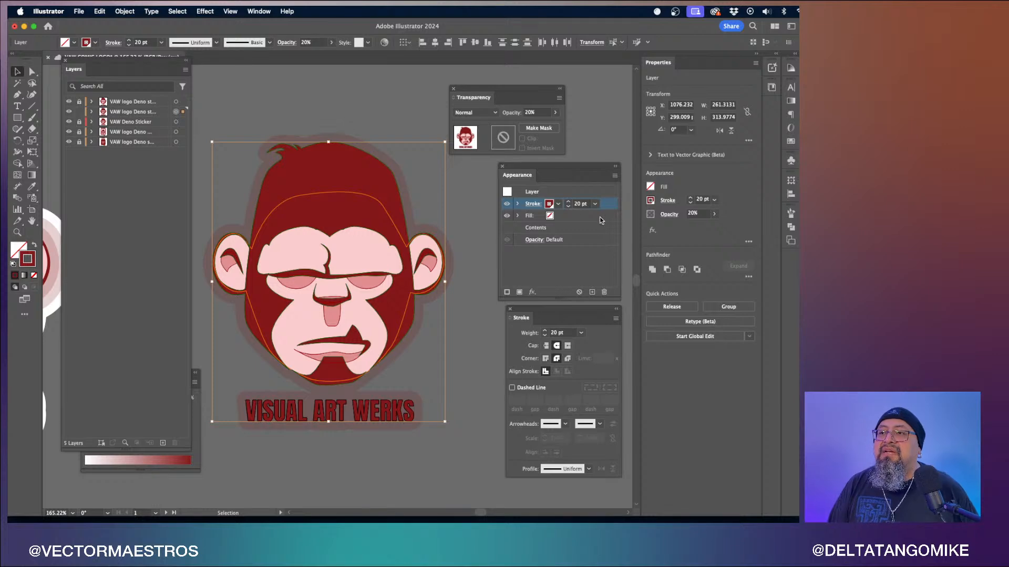
- Open the Artboards panel and zoom out to compare the sticker versions across the artboards
left_click(261, 10)
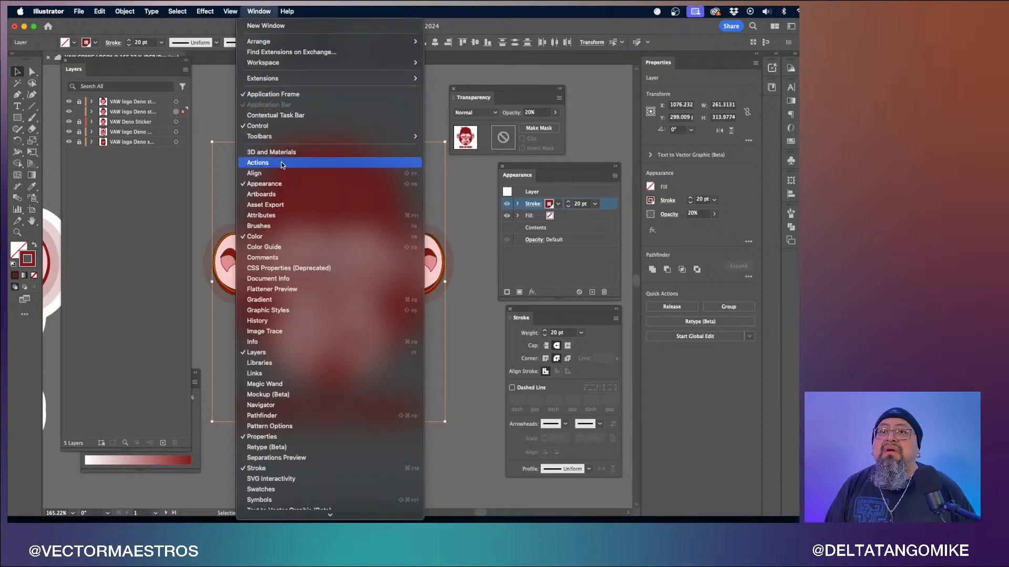
left_click(277, 188)
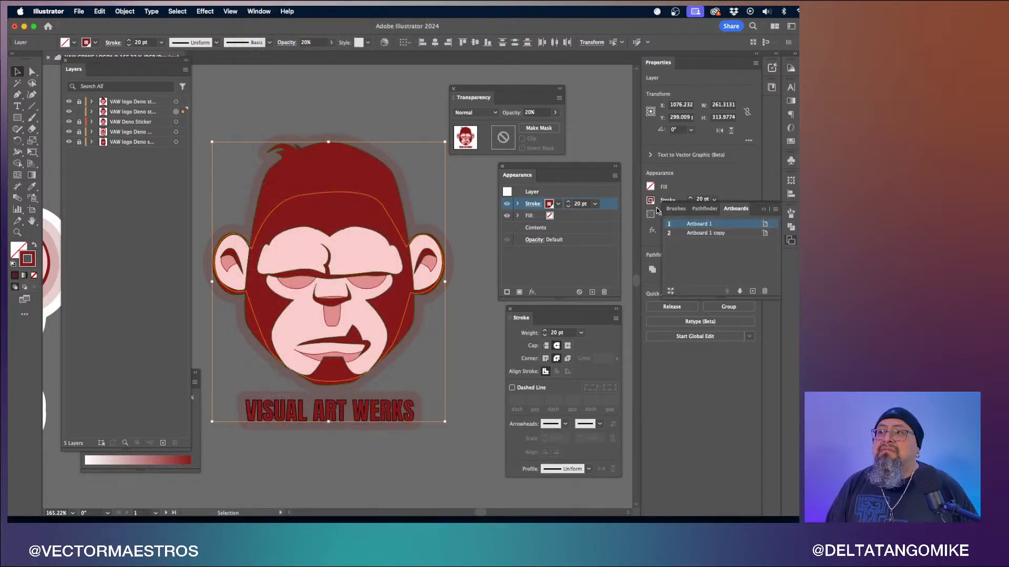
left_click_drag(703, 209, 355, 89)
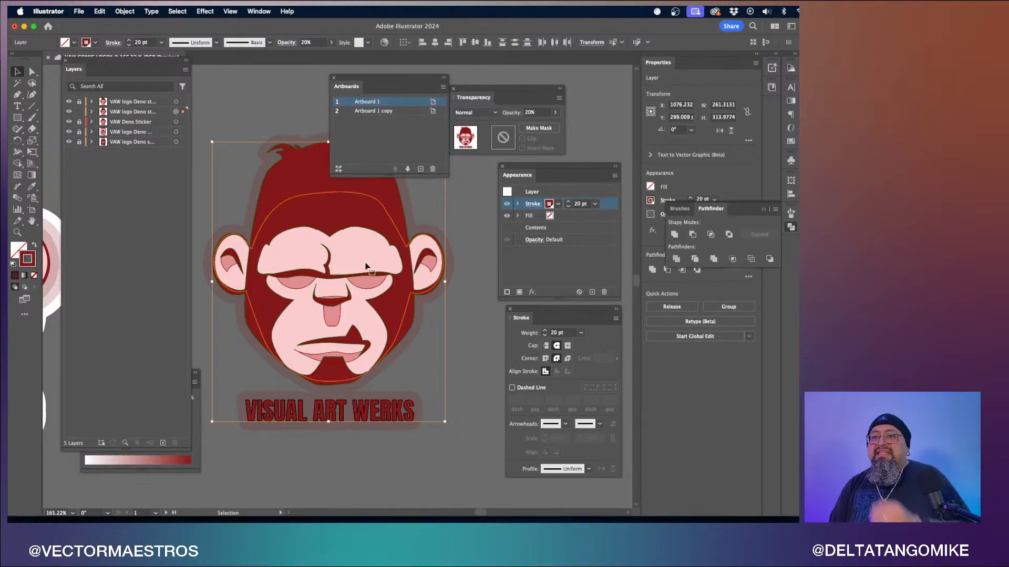
left_click(464, 287)
scroll(464, 287, "down", 8)
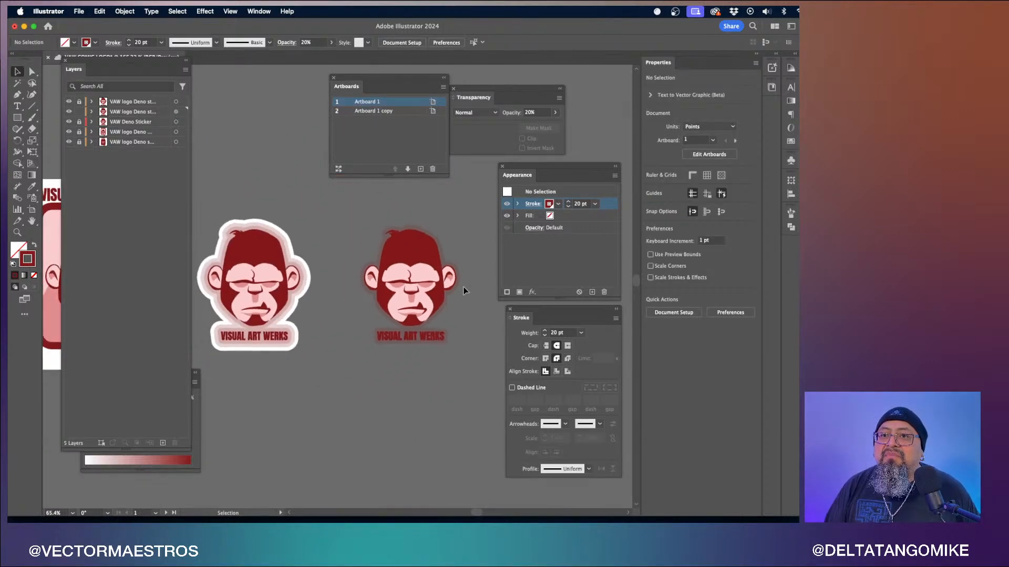
scroll(463, 291, "left", 3)
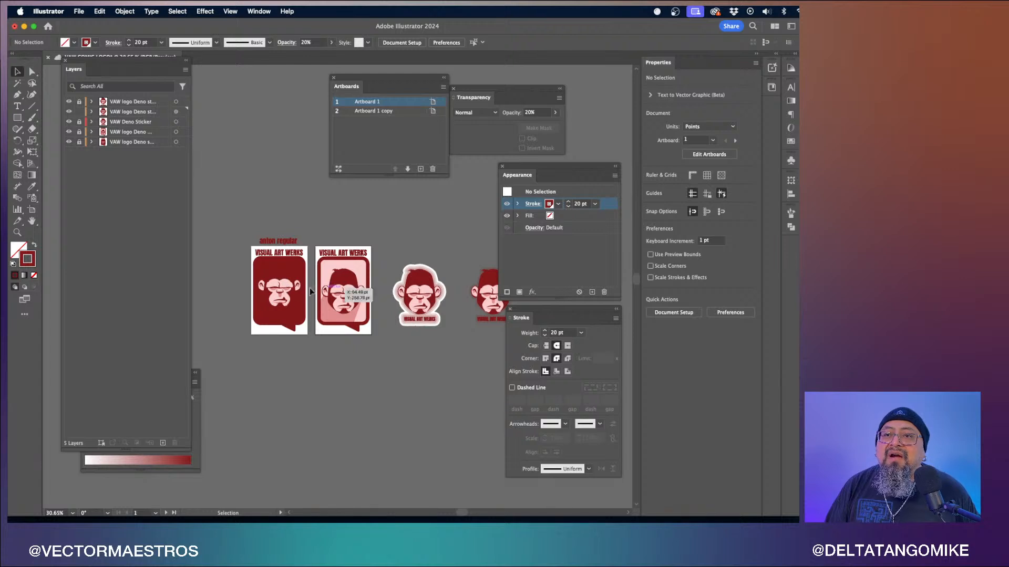
scroll(406, 299, "up", 5)
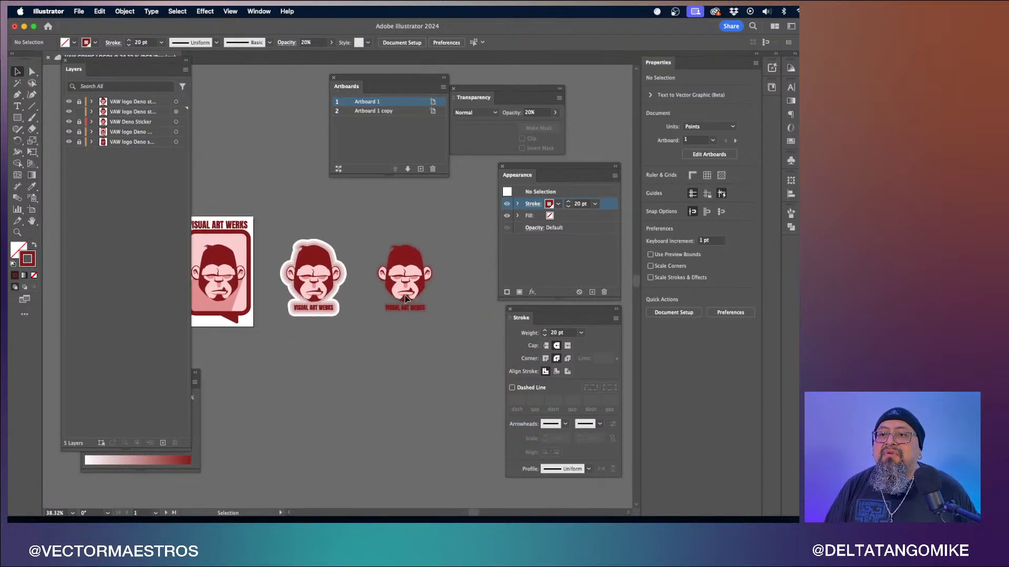
scroll(405, 298, "up", 3)
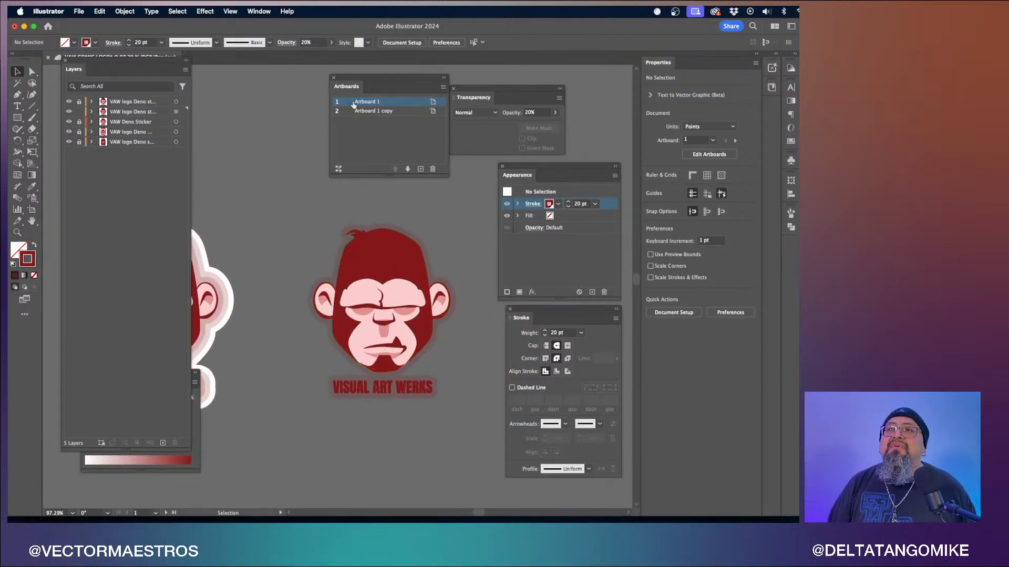
left_click(332, 78)
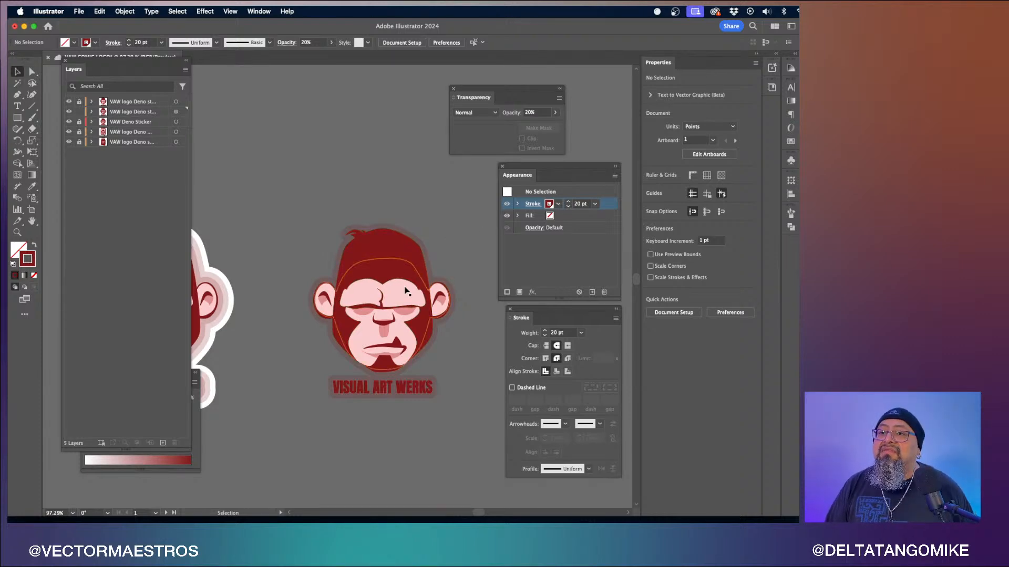
scroll(406, 288, "up", 5)
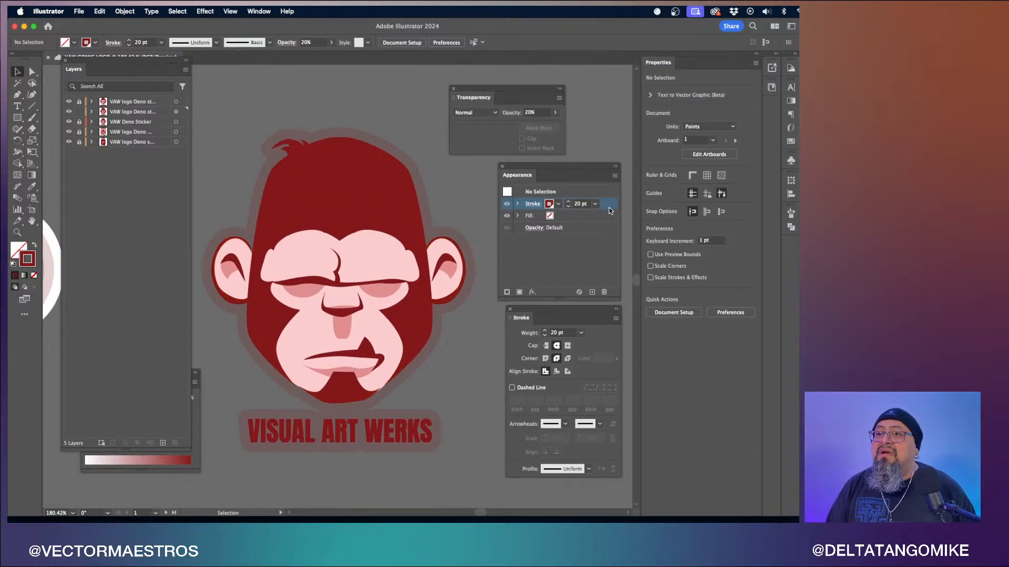
- With nothing selected, move the stroke below the fill, duplicate it and set the copy to 40 pt
left_click_drag(608, 208, 601, 219)
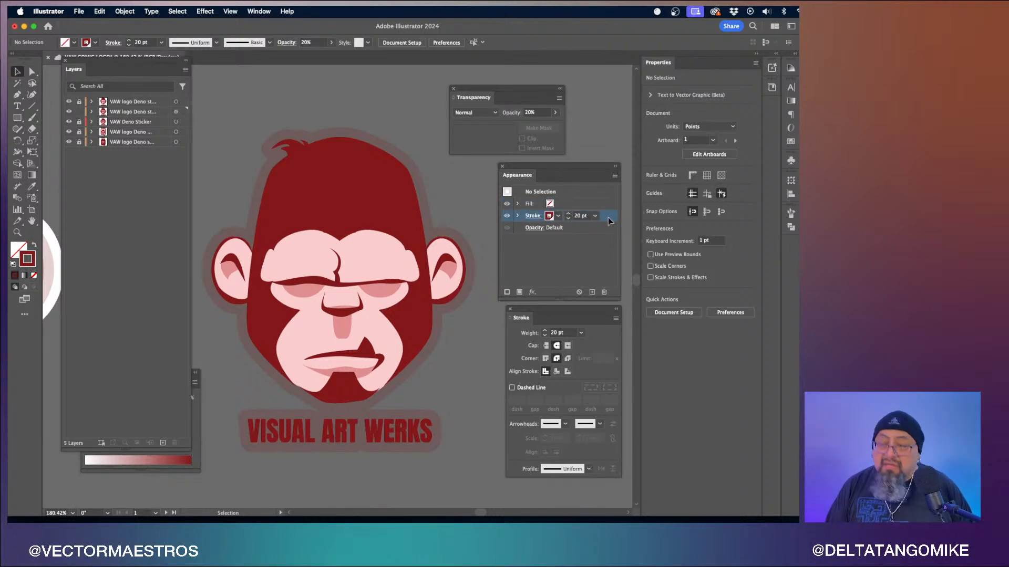
left_click_drag(609, 221, 606, 227)
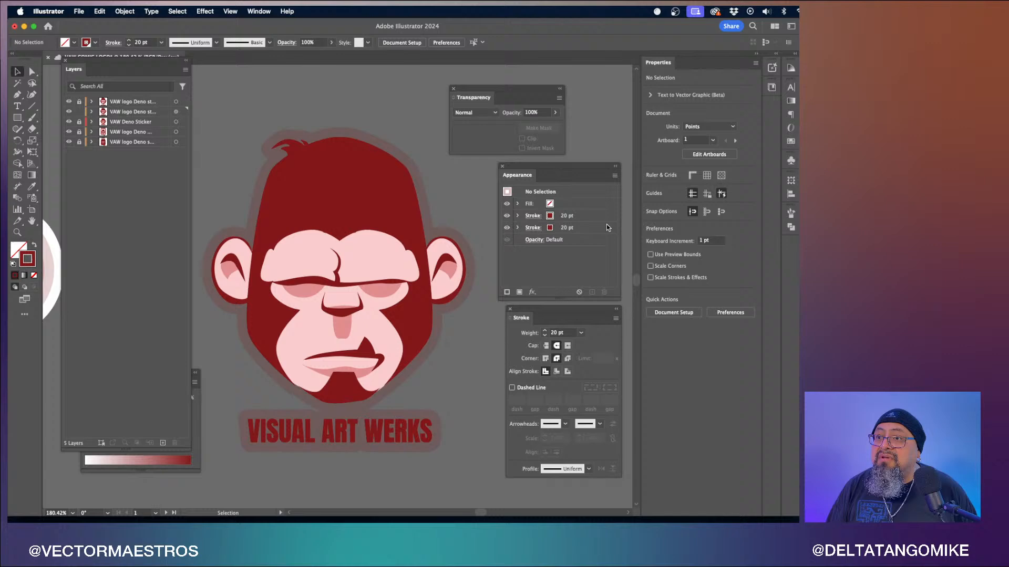
left_click(566, 230)
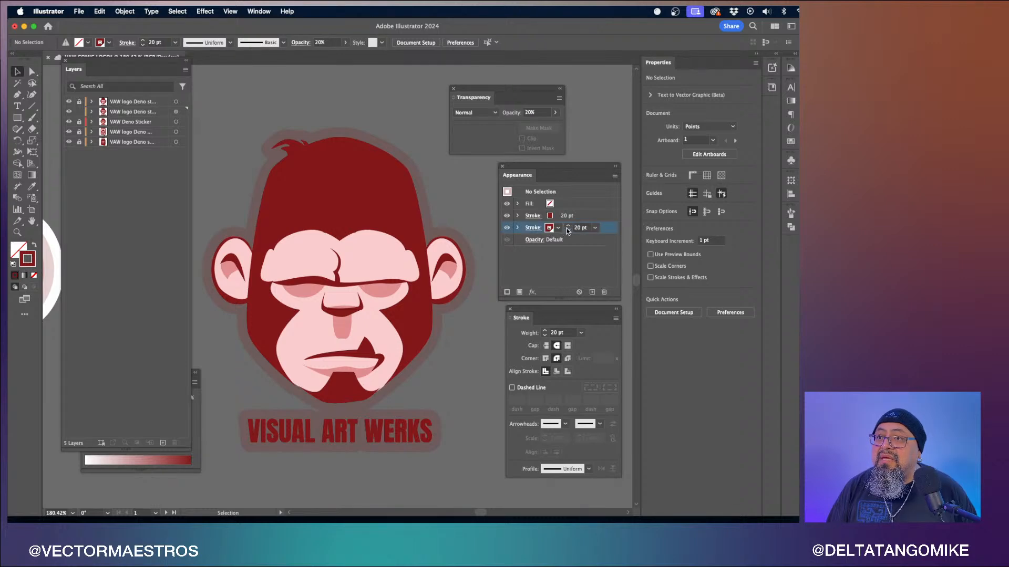
left_click(595, 228)
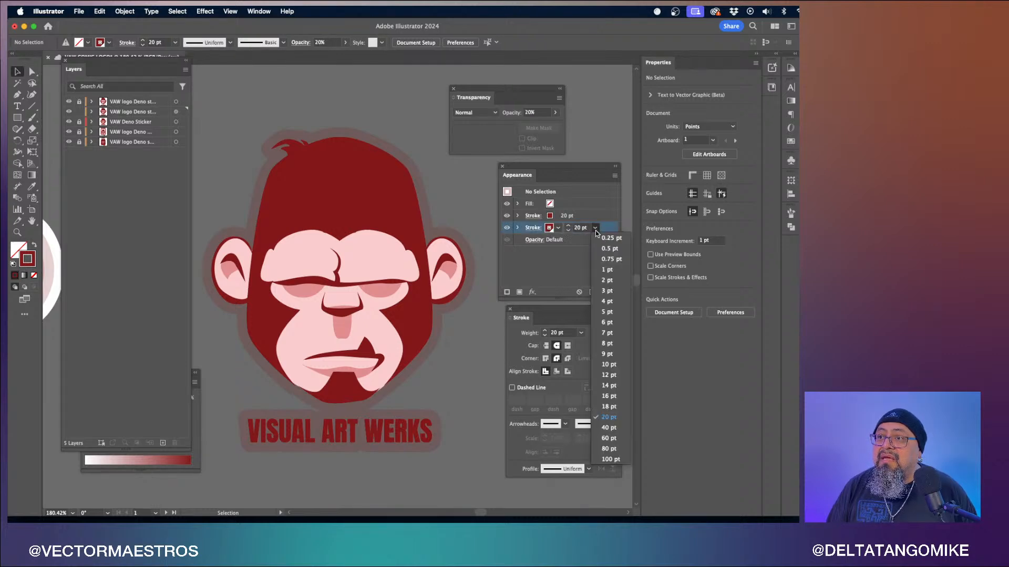
left_click(608, 428)
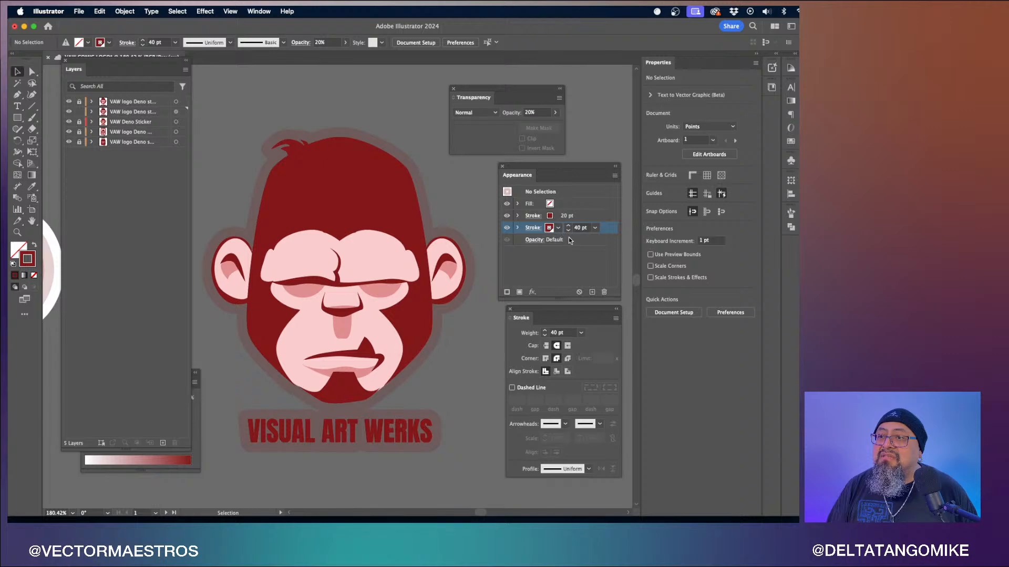
left_click(602, 247)
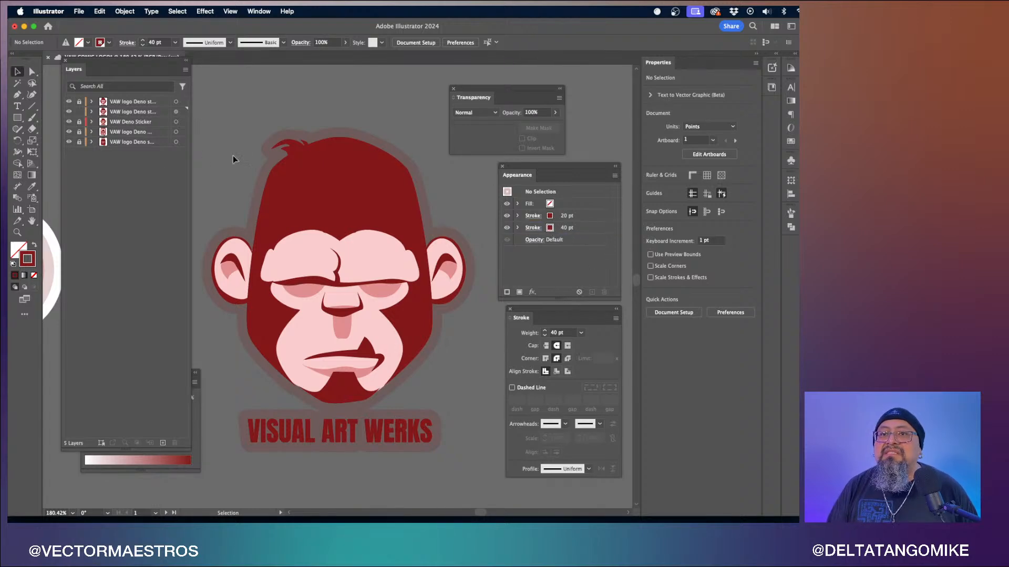
- Target the layer artwork, move its stroke below the fill, duplicate it and set the lower copy to 40 pt
left_click(175, 112)
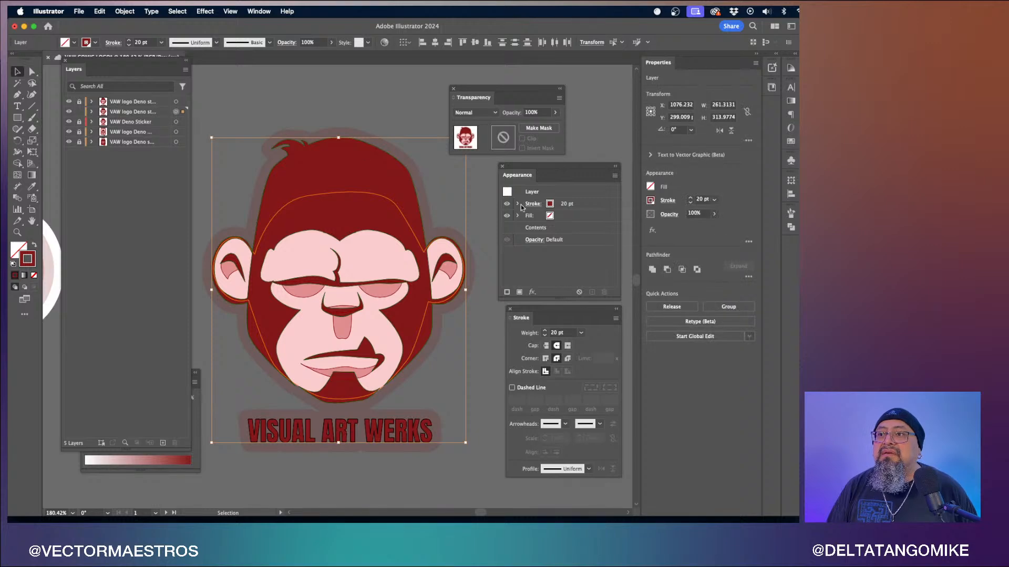
left_click(595, 205)
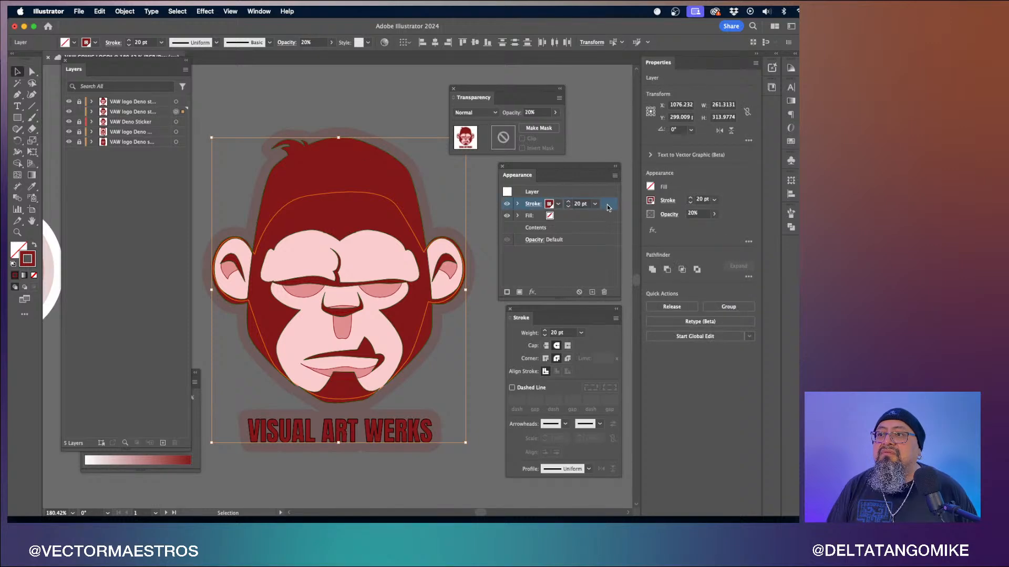
left_click_drag(607, 204, 609, 223)
left_click(597, 216)
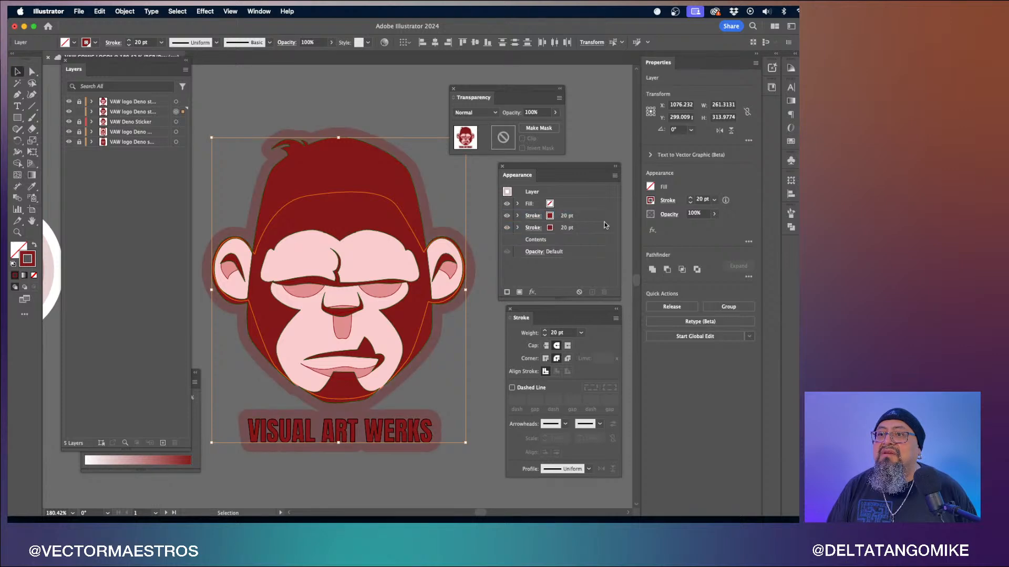
left_click(563, 232)
left_click(594, 228)
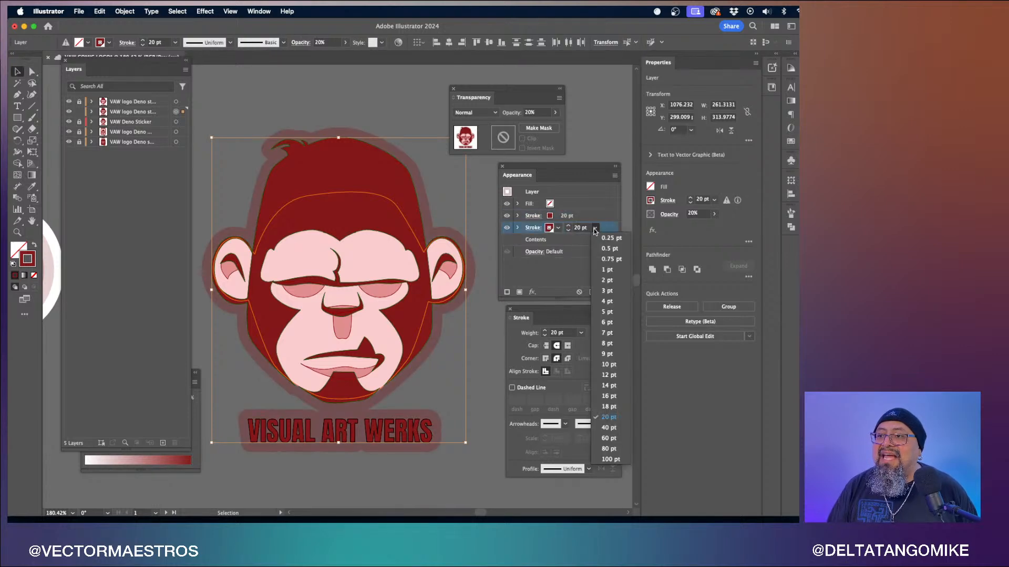
left_click(599, 388)
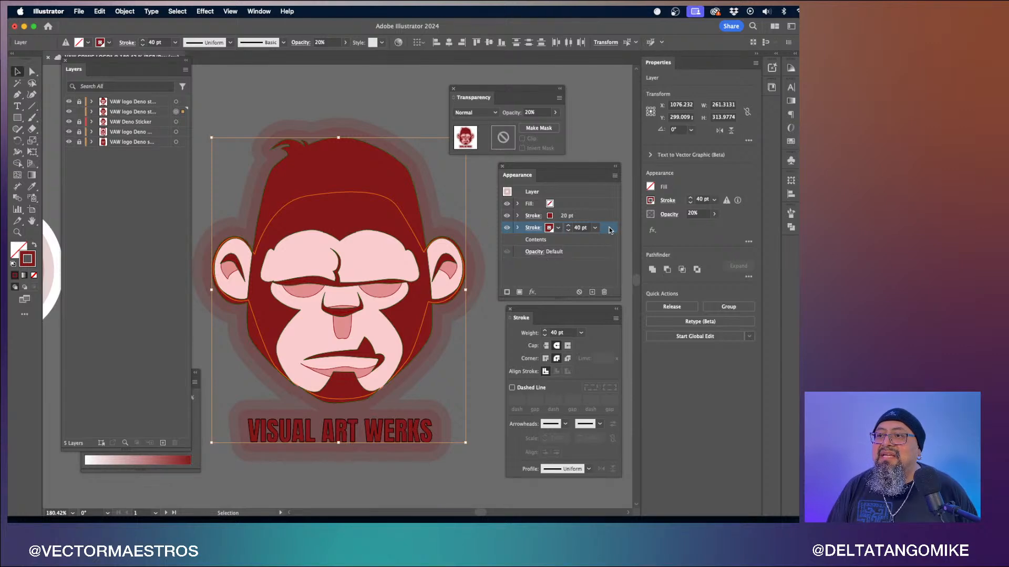
- Duplicate the bottom 40 pt stroke, then make the copy white and set its weight to 60 pt
left_click_drag(609, 227, 610, 234, "alt")
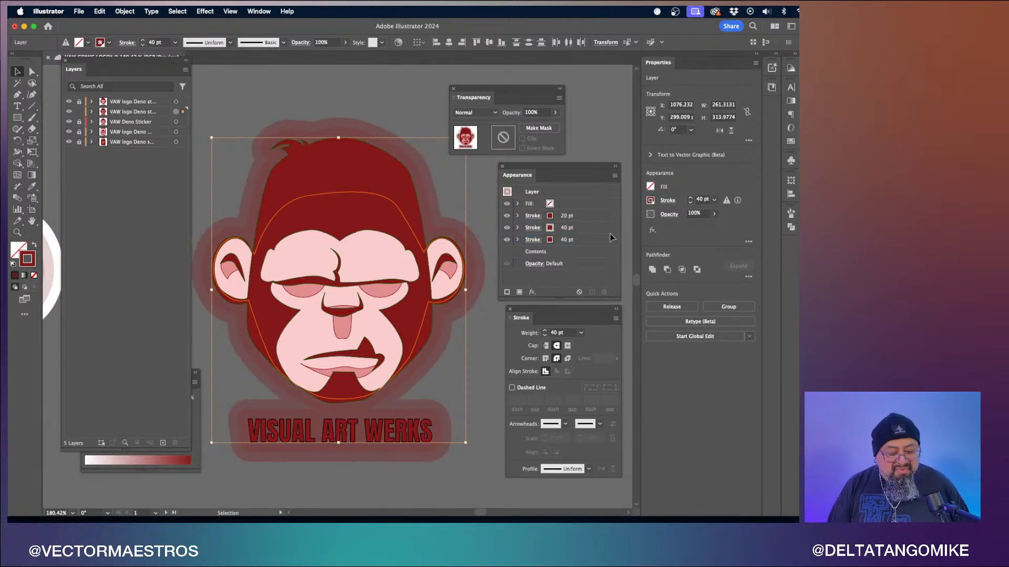
left_click(548, 241)
left_click(549, 241)
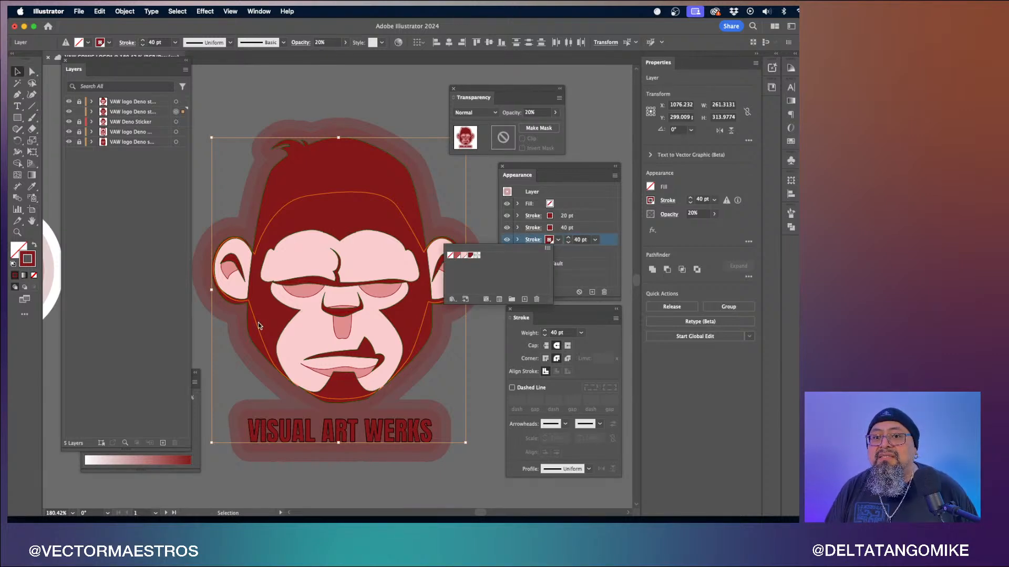
left_click(195, 420)
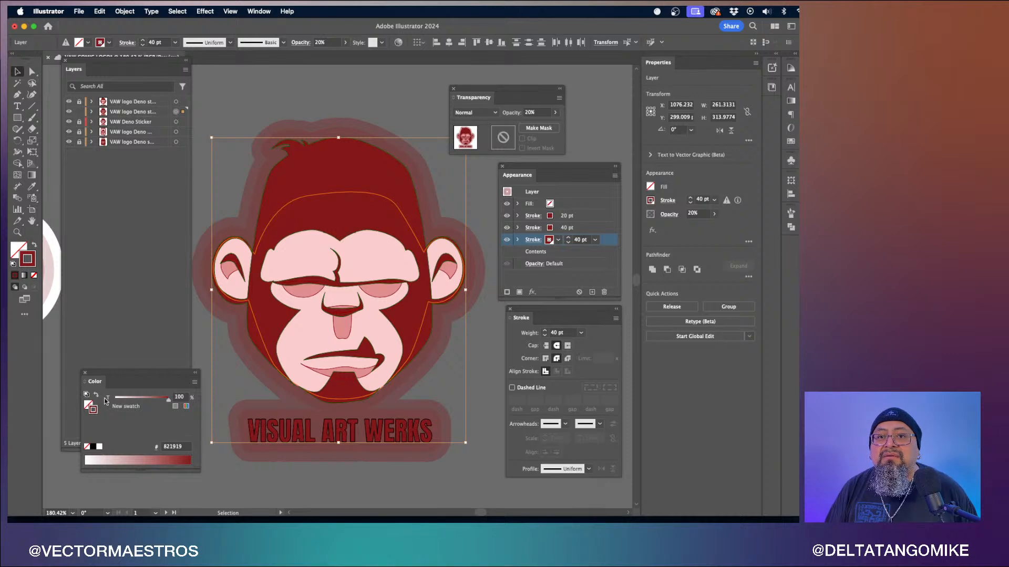
left_click(100, 447)
left_click(142, 328)
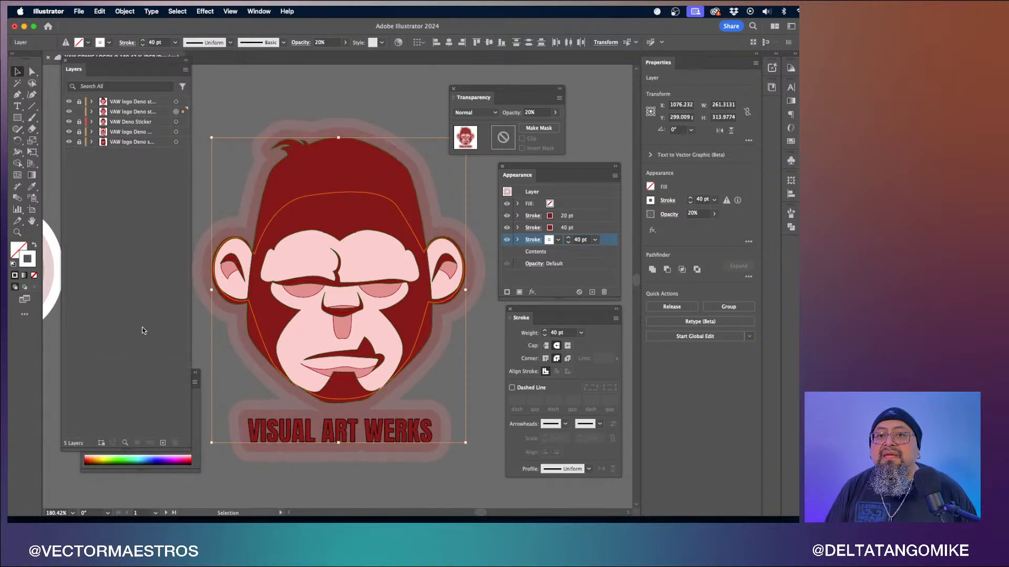
left_click_drag(188, 450, 187, 330)
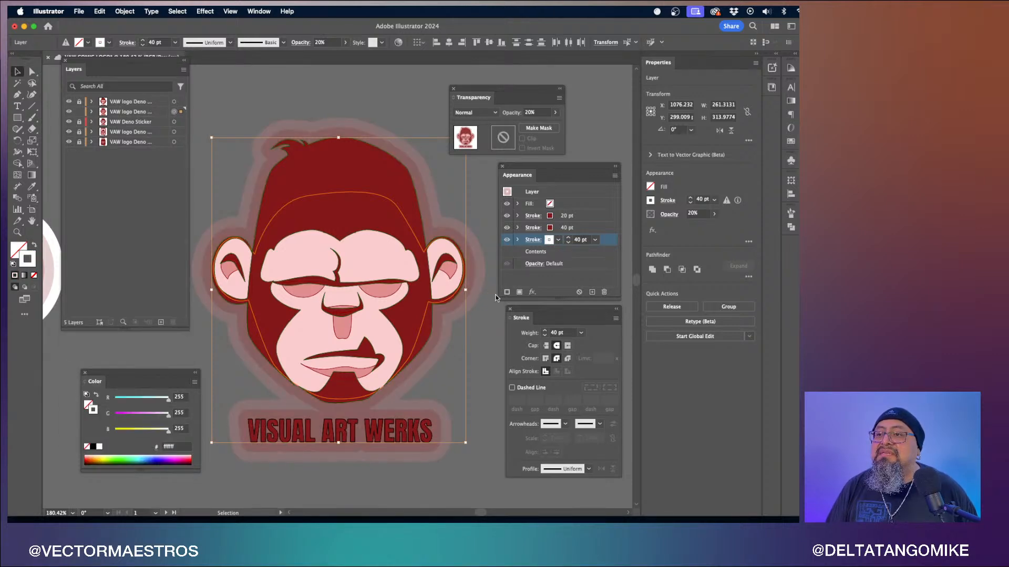
left_click(596, 241)
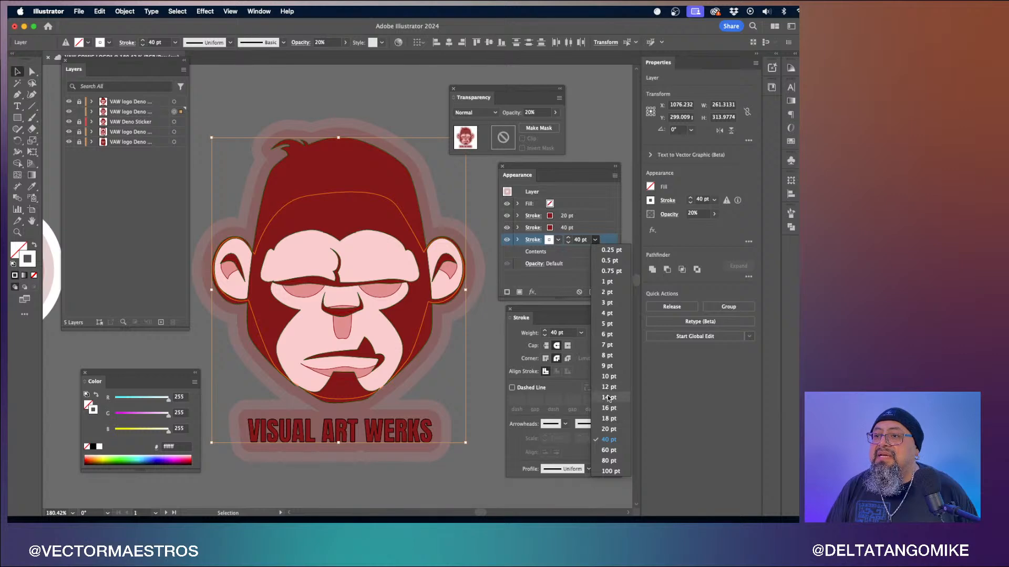
left_click(612, 449)
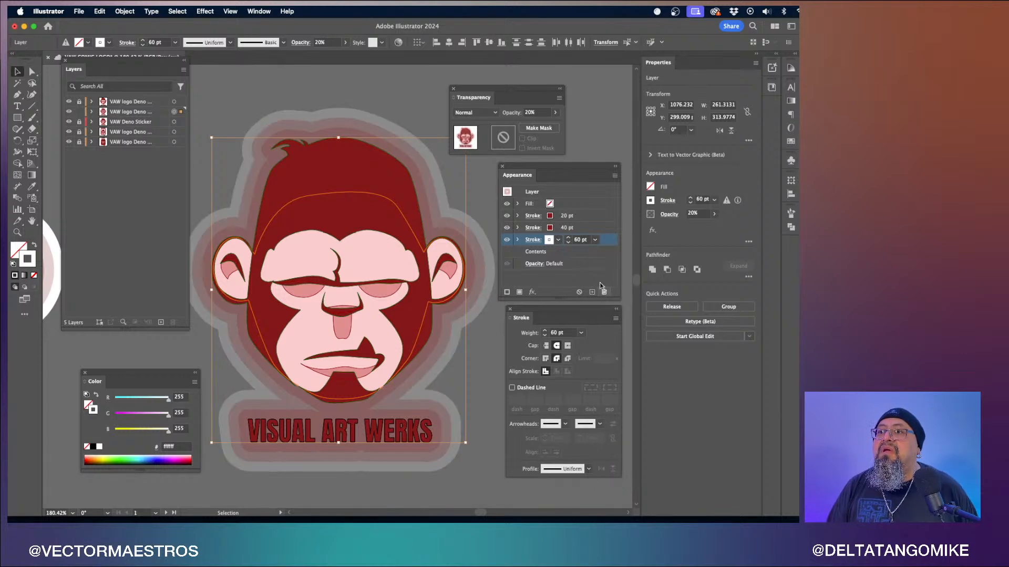
- Set the white stroke's opacity to 100% and deselect the artwork
left_click(555, 111)
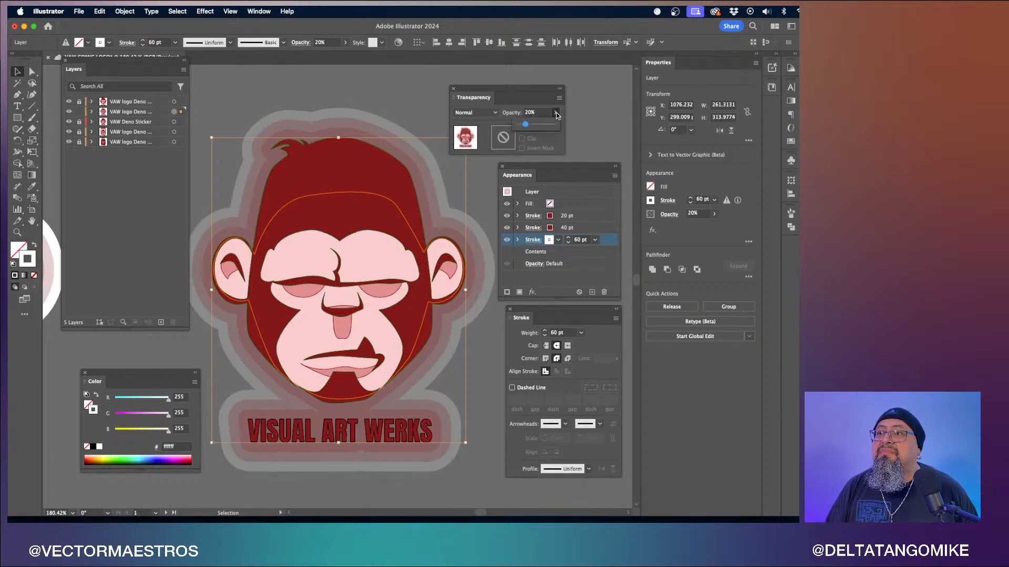
left_click(557, 124)
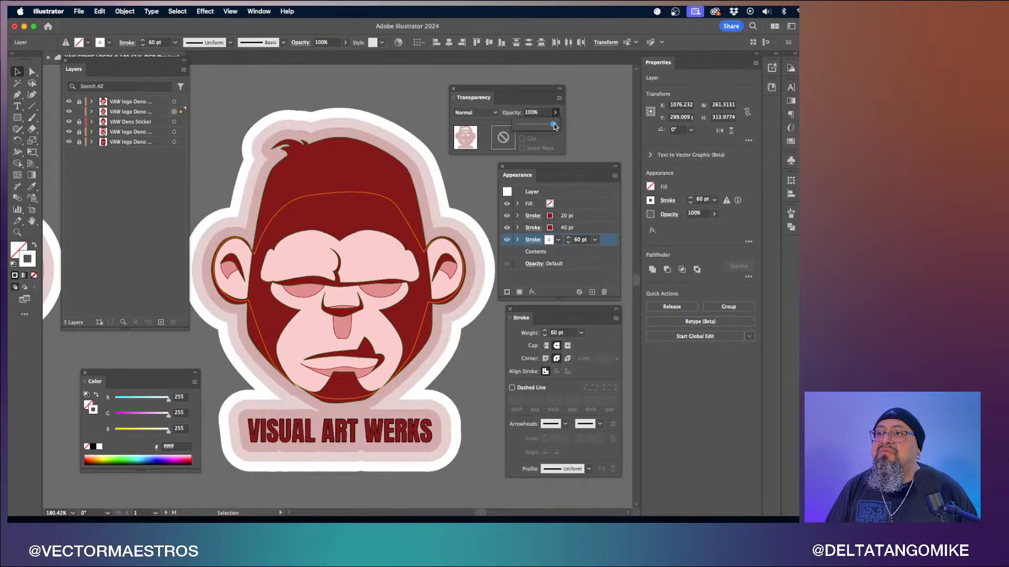
left_click(590, 134)
- Pan across the artboards to review the sticker outlines
scroll(590, 133, "down", 3)
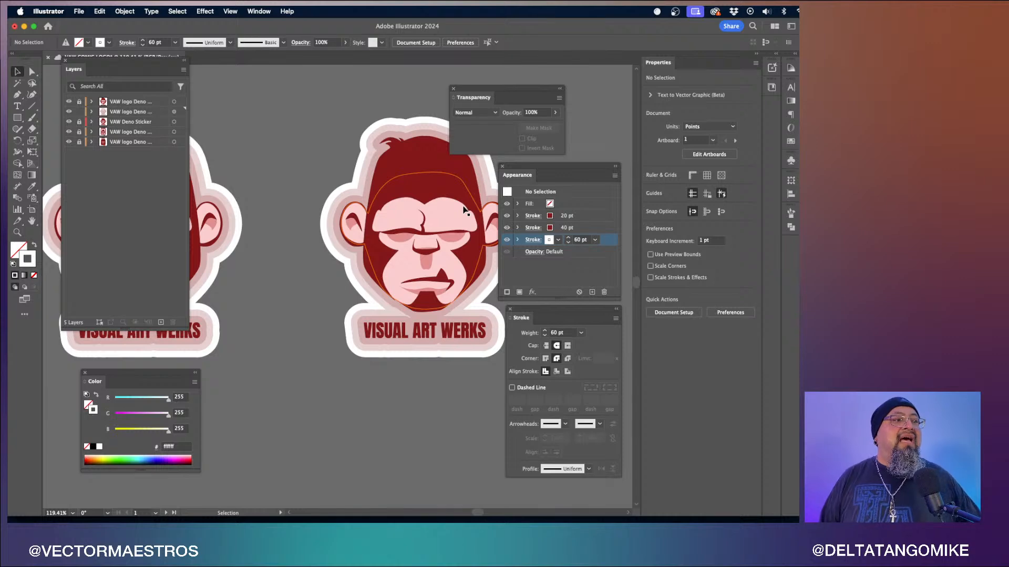
scroll(464, 210, "right", 5)
scroll(464, 210, "up", 3)
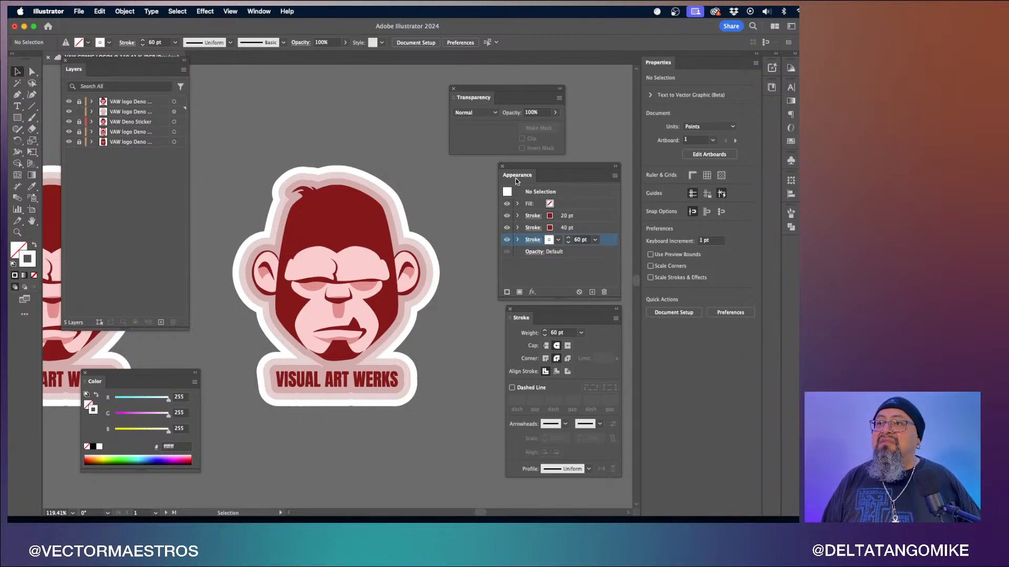
left_click_drag(514, 179, 488, 178)
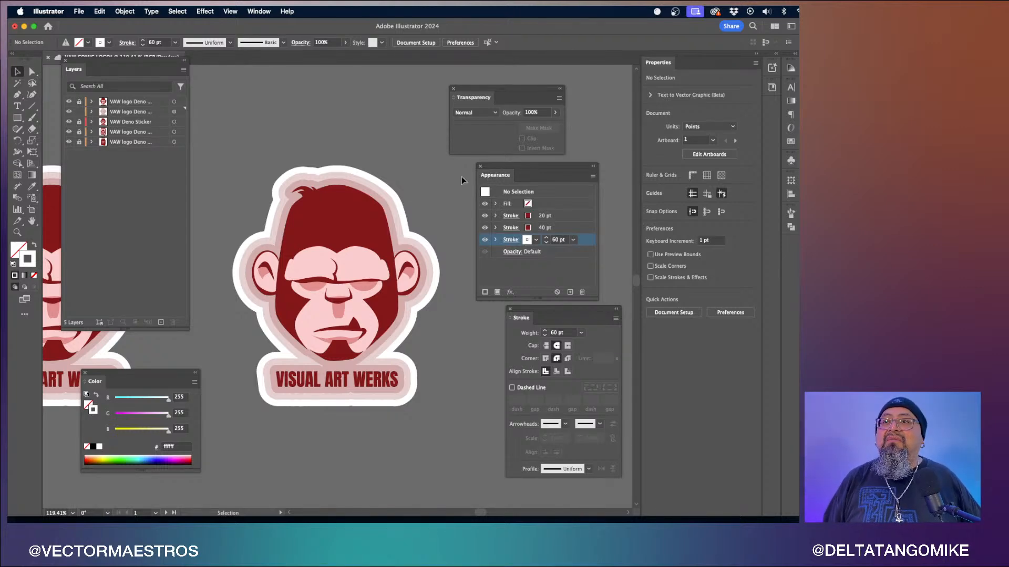
scroll(348, 248, "left", 5)
scroll(348, 248, "left", 3)
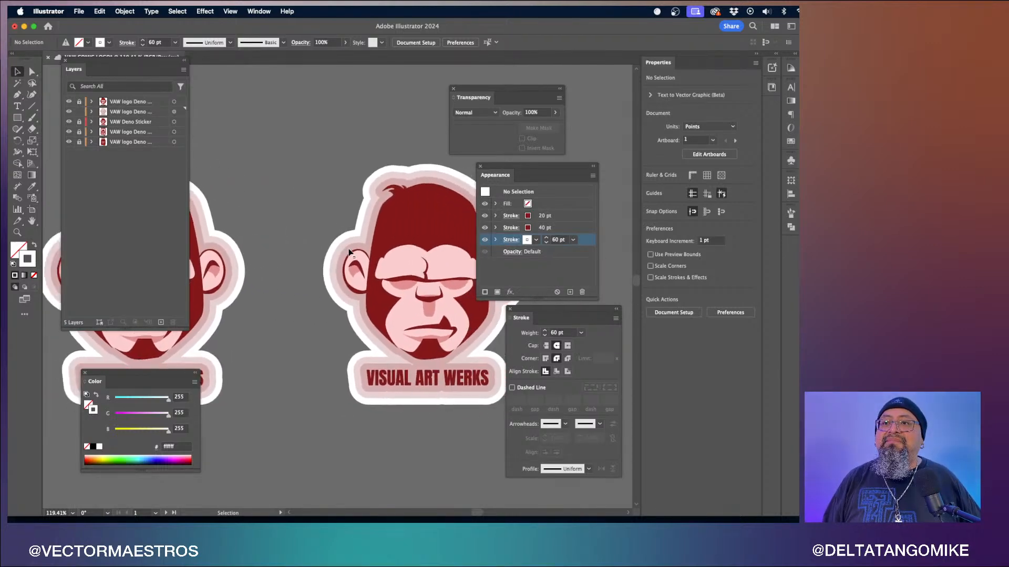
scroll(348, 248, "right", 5)
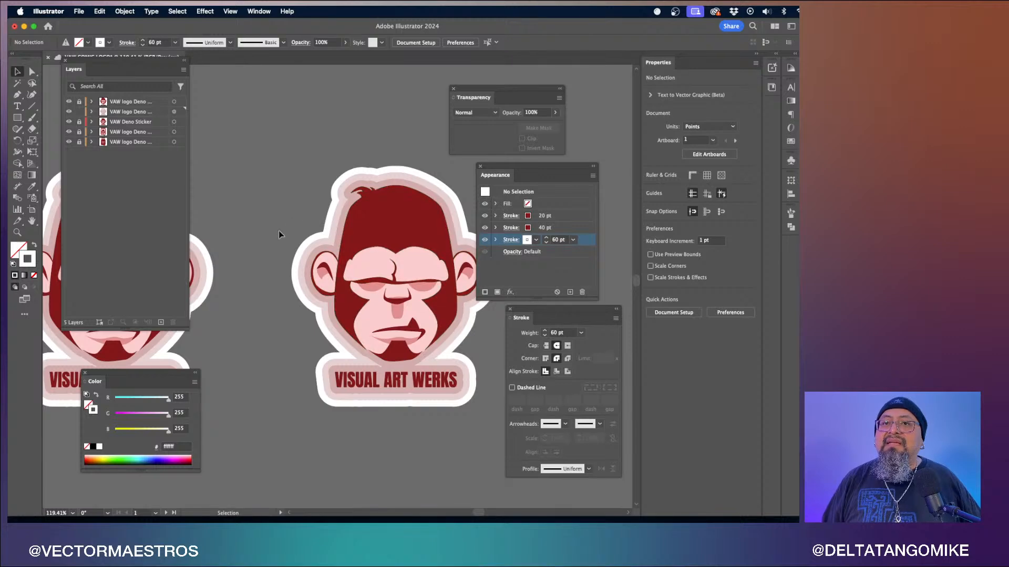
- Rearrange the workspace, docking the Layers panel on the right and putting away the floating Appearance, Stroke and Color panels
left_click_drag(72, 69, 695, 67)
left_click_drag(475, 97, 541, 179)
mouse_move(524, 322)
left_mouse_down()
mouse_move(541, 205)
mouse_move(561, 176)
left_mouse_up()
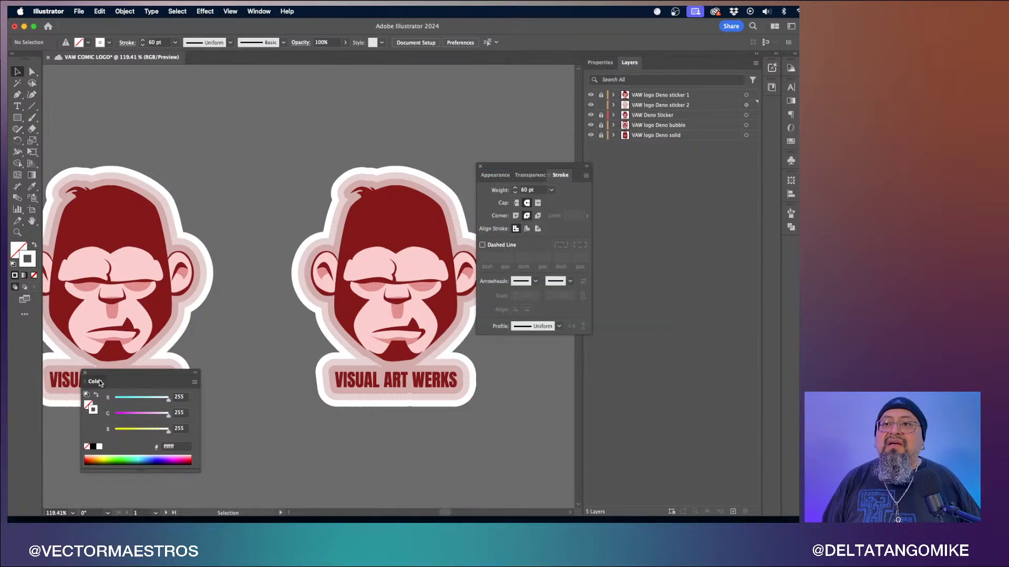
mouse_move(100, 382)
left_mouse_down()
mouse_move(528, 174)
mouse_move(769, 254)
mouse_move(792, 247)
left_mouse_up()
left_click(773, 87)
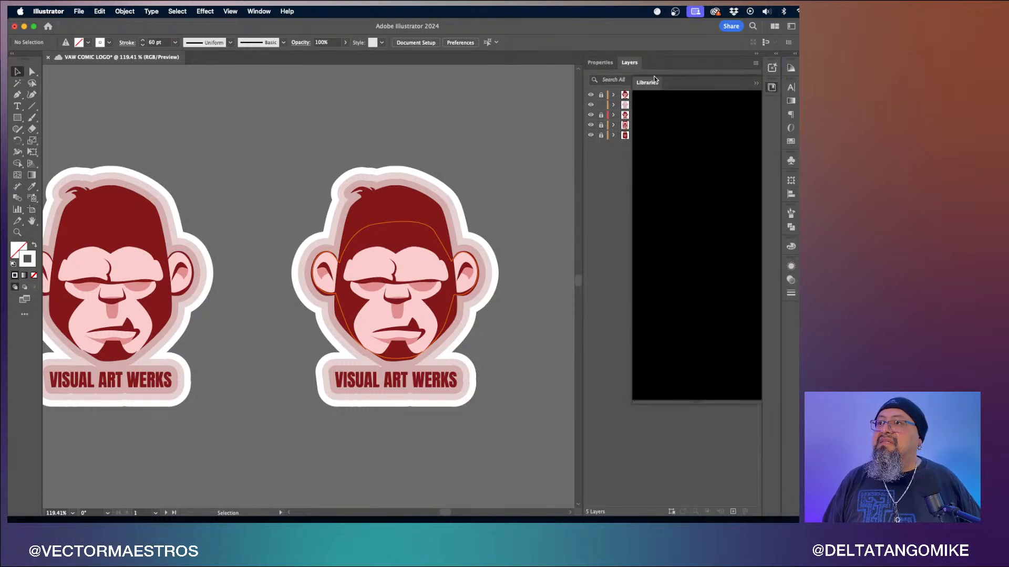
left_click_drag(655, 80, 782, 91)
left_click(772, 68)
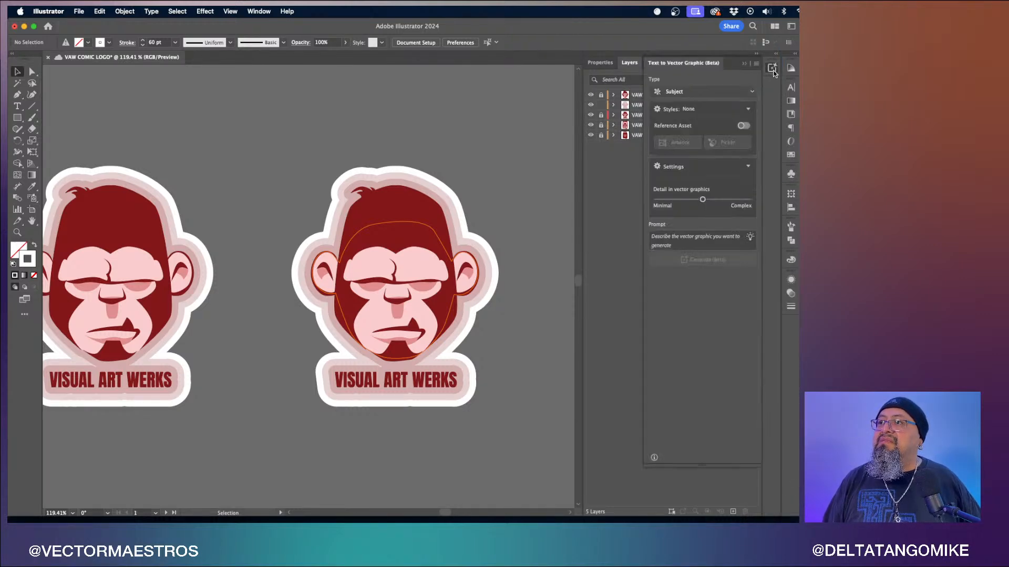
left_click_drag(702, 65, 792, 87)
scroll(500, 129, "left", 5)
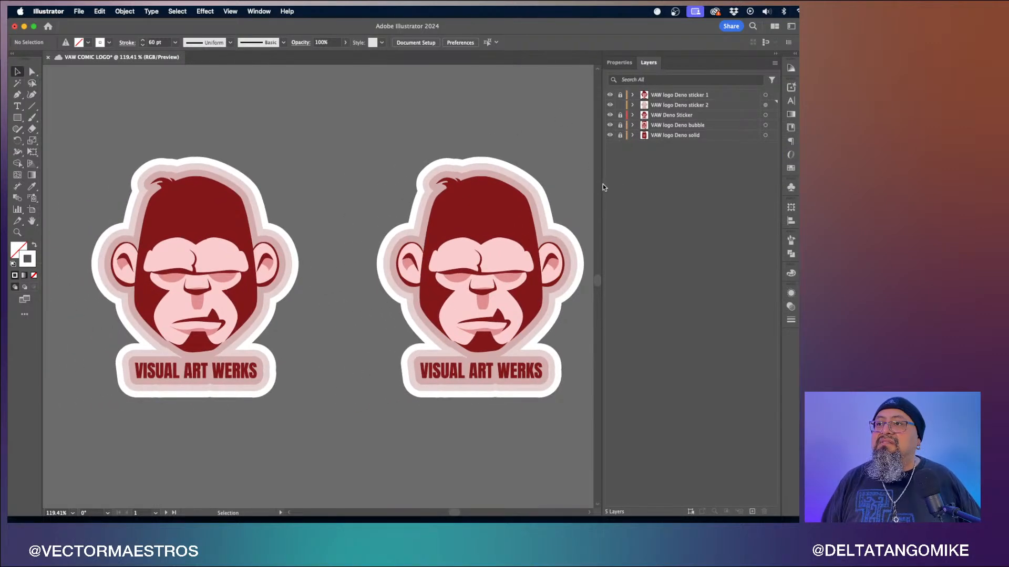
left_click_drag(602, 185, 666, 187)
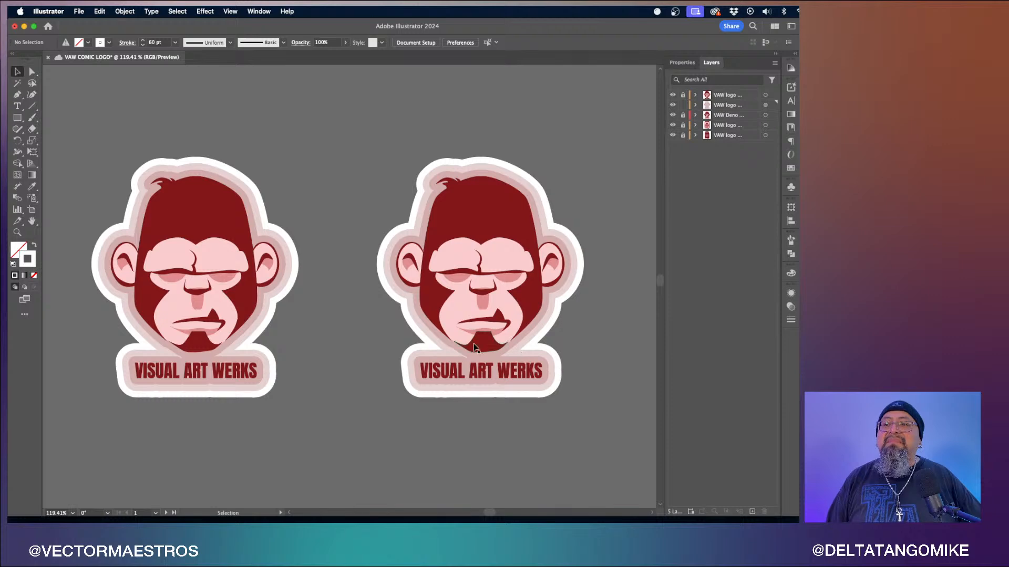
scroll(343, 352, "down", 3)
scroll(342, 352, "left", 3)
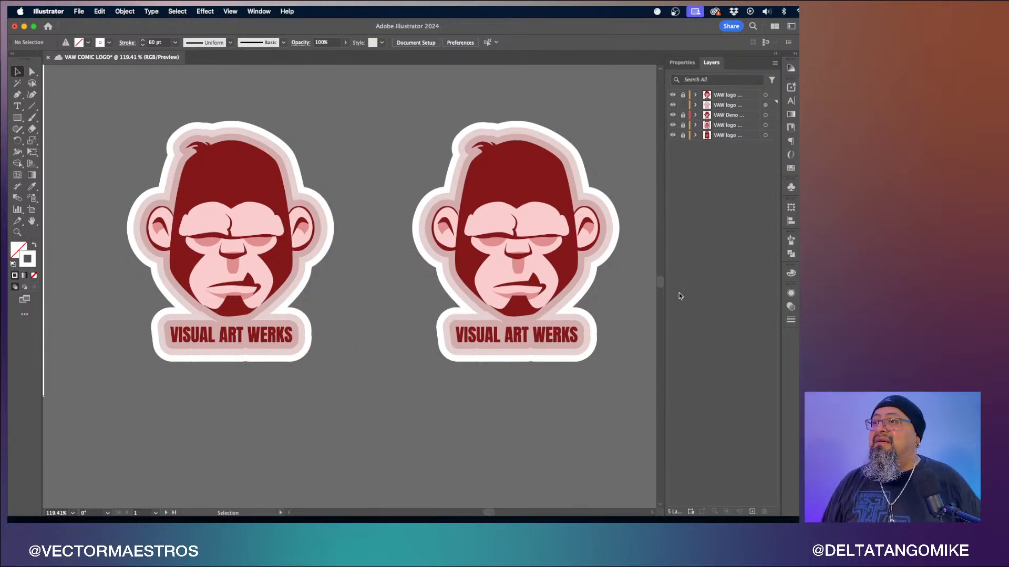
- Select the second sticker, target its layer and inspect its stroke stack in the Appearance panel
left_click(680, 63)
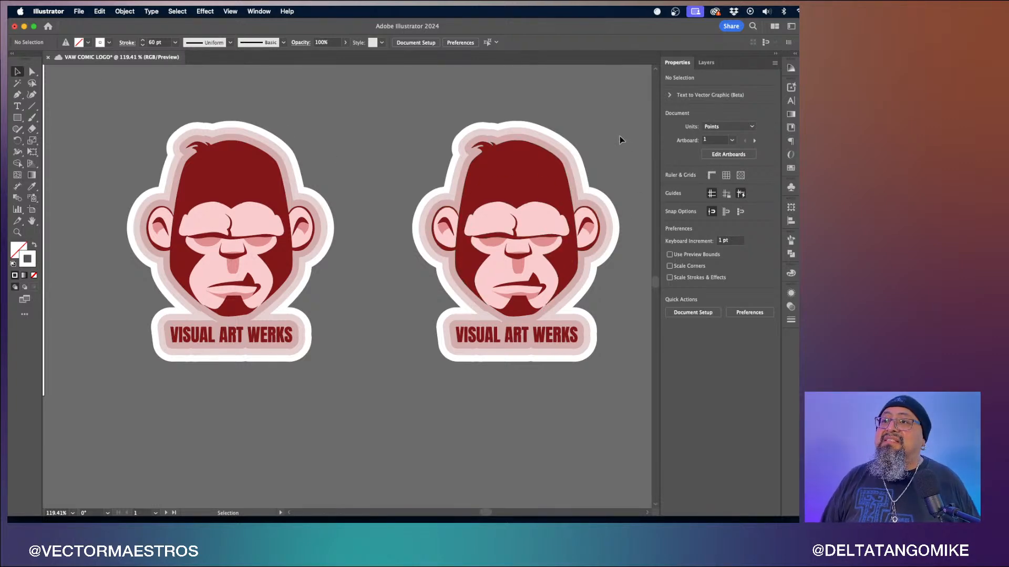
left_click_drag(619, 136, 414, 354)
left_click(708, 63)
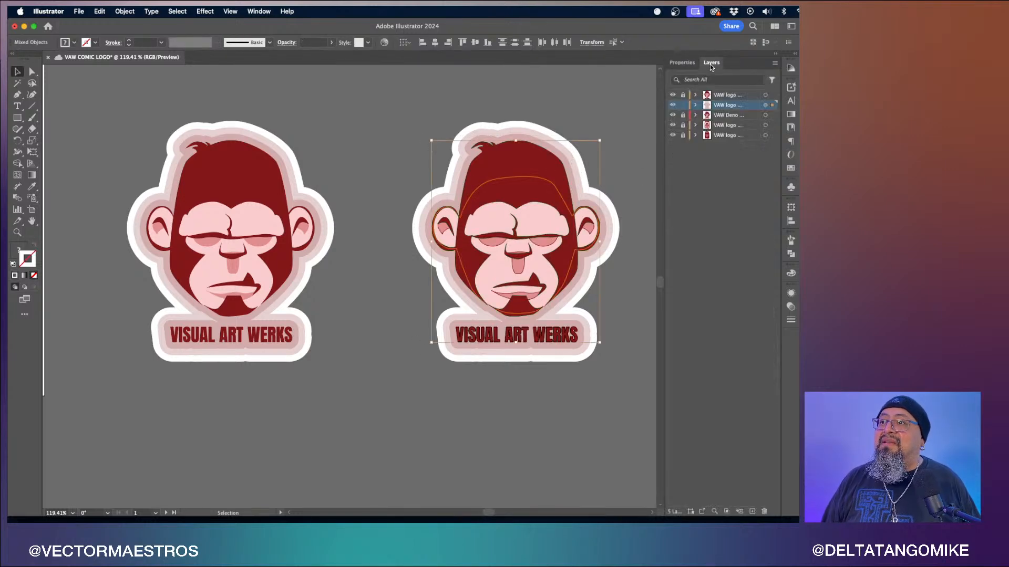
left_click(766, 105)
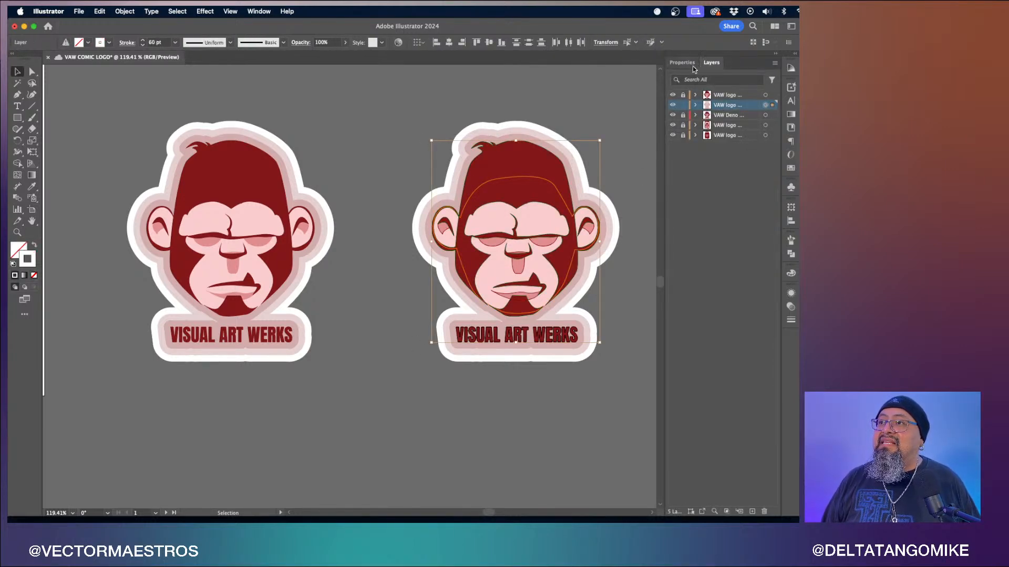
left_click(791, 293)
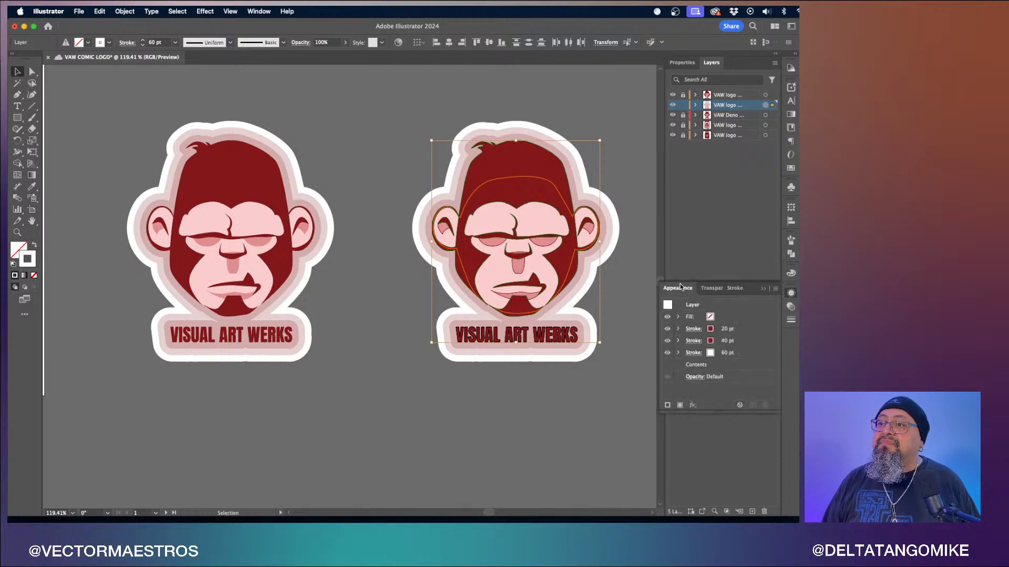
left_click_drag(681, 263, 689, 207)
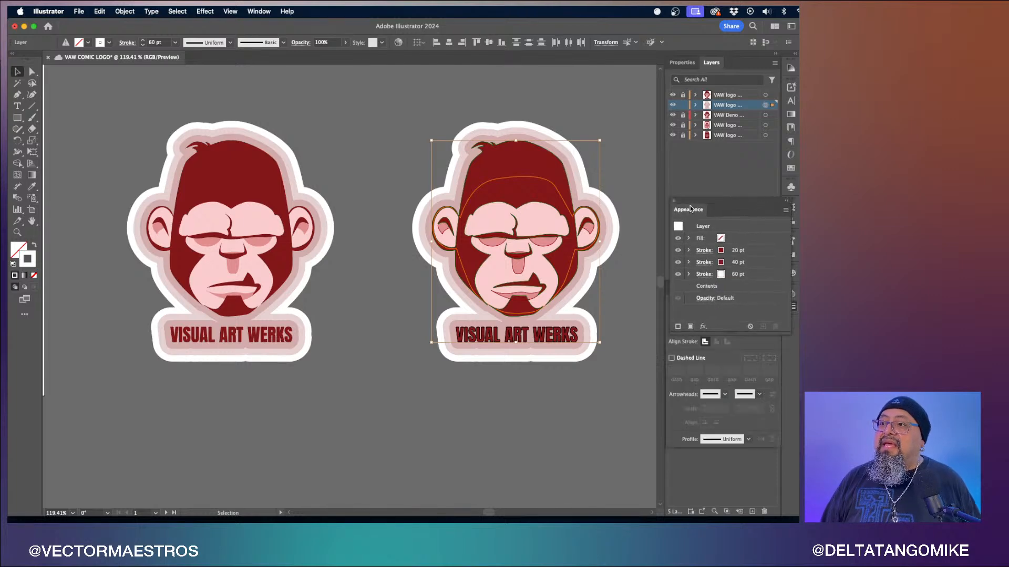
left_click(704, 263)
left_click(770, 273)
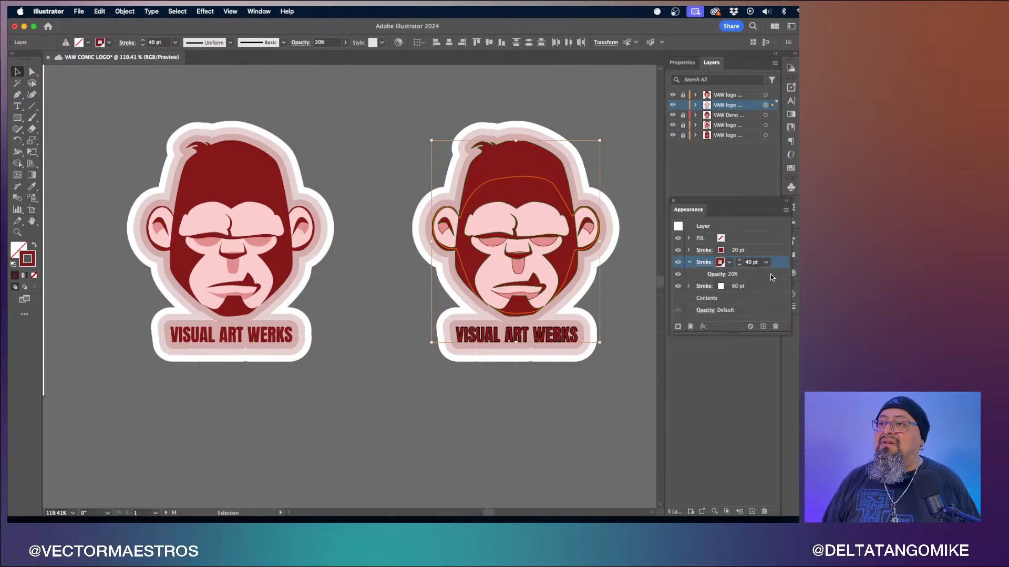
left_click(688, 263)
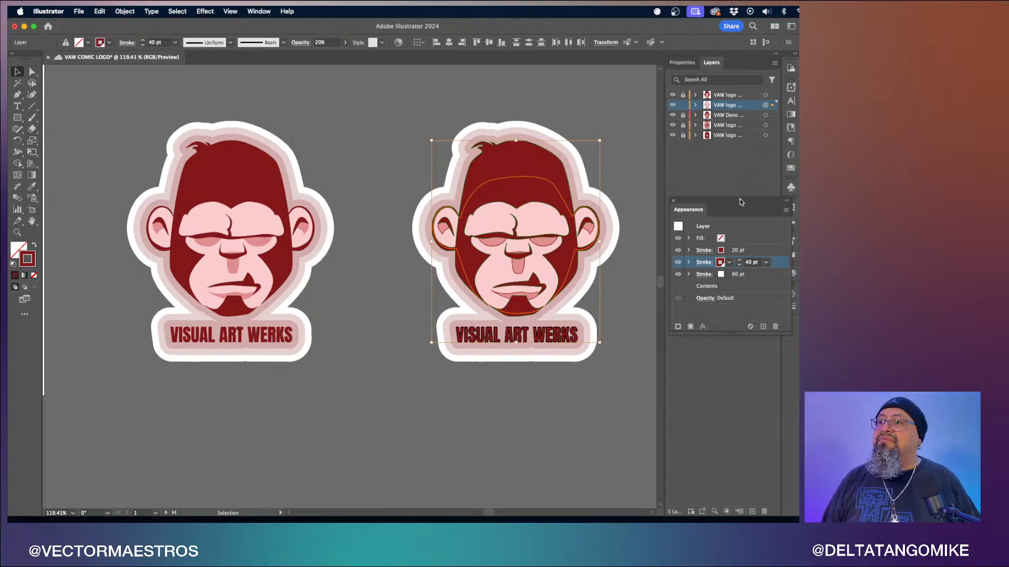
- Expand the VAW Deno Sticker layer and toggle its sublayers' visibility to examine how the outlines stack
left_click(720, 155)
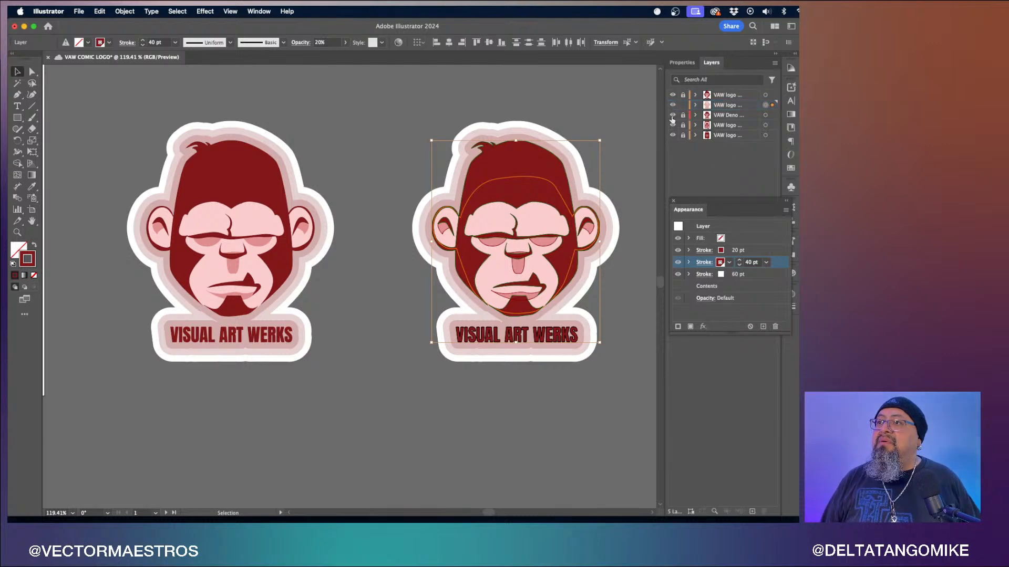
left_click(695, 116)
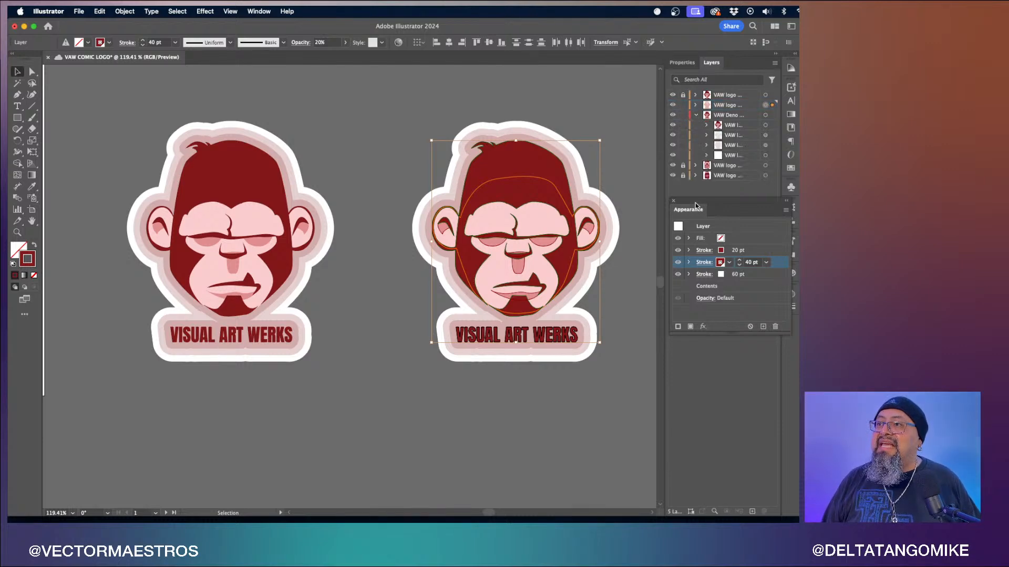
left_click_drag(691, 211, 789, 241)
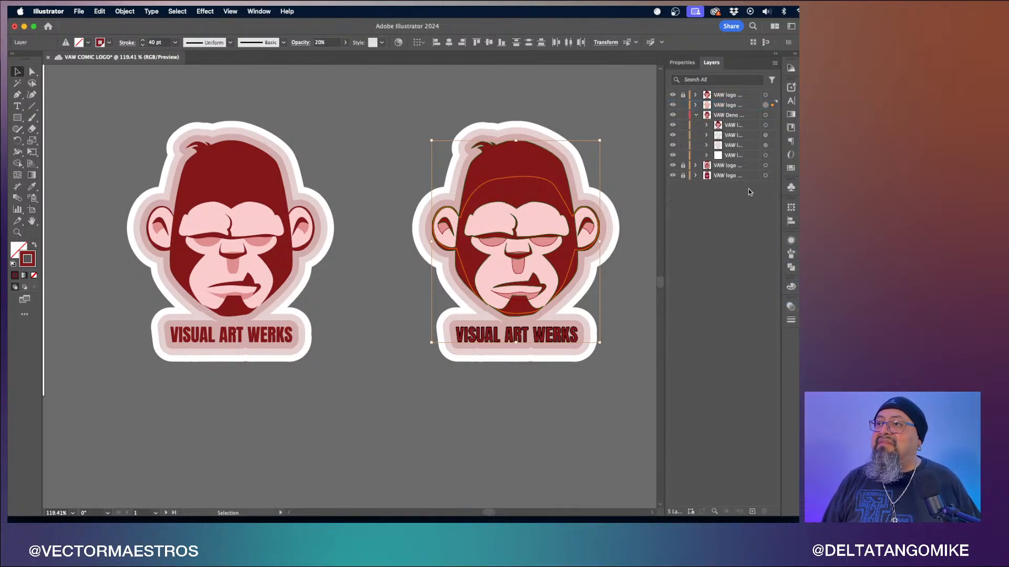
left_click(672, 155)
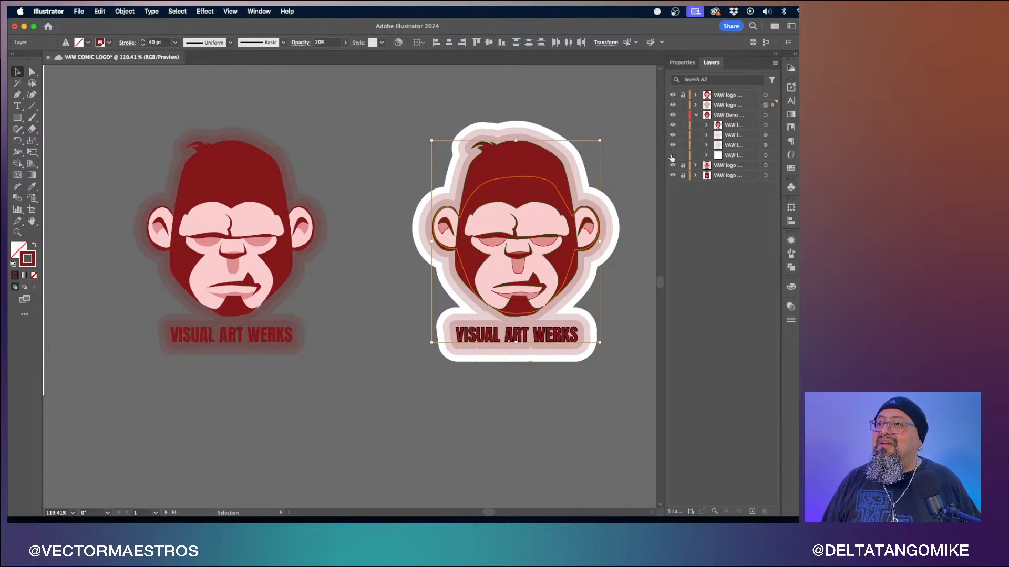
left_click(673, 155)
left_click(672, 145)
left_click(673, 135)
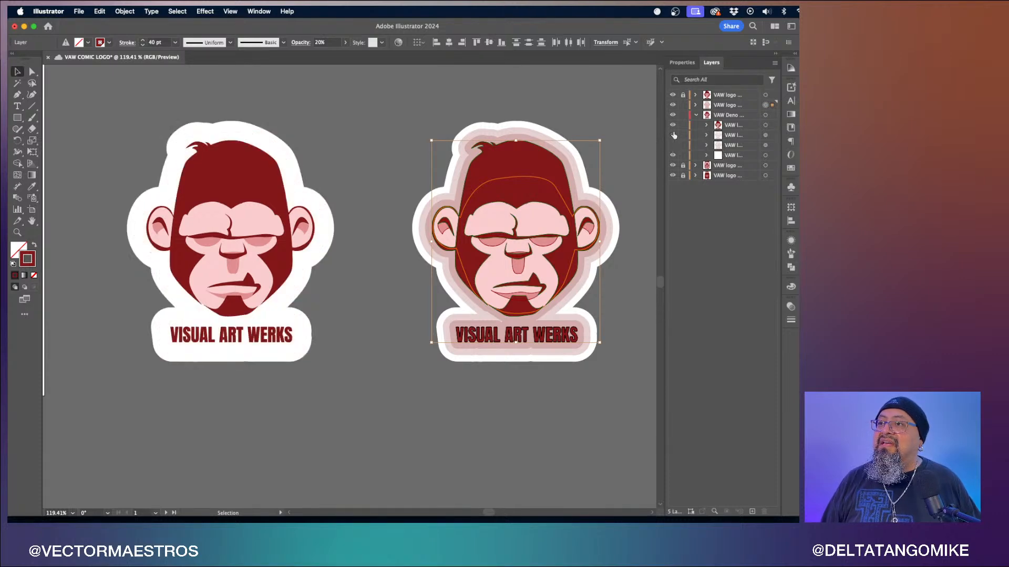
left_click(673, 126)
left_click(672, 145)
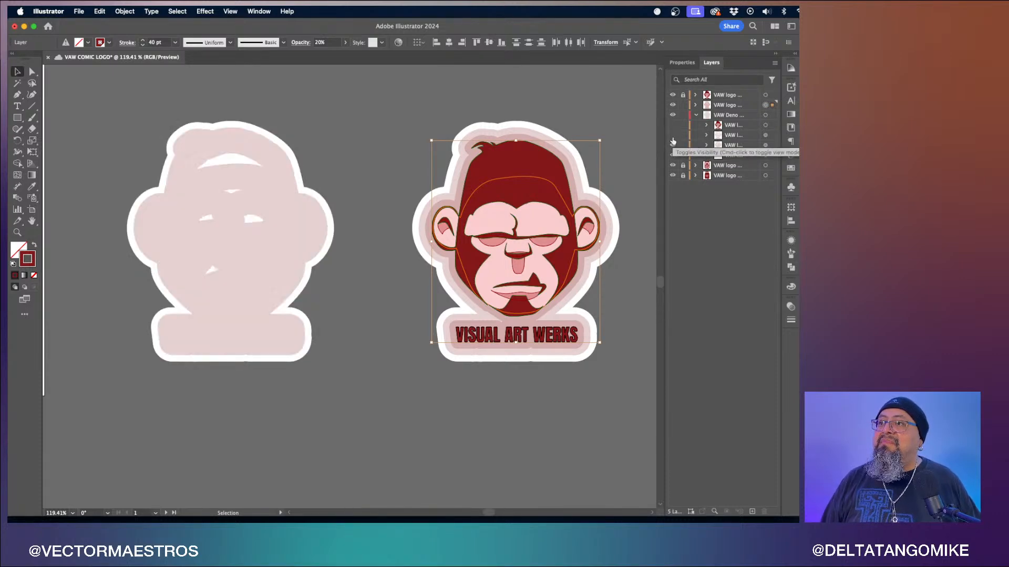
left_click(672, 135)
left_click(673, 126)
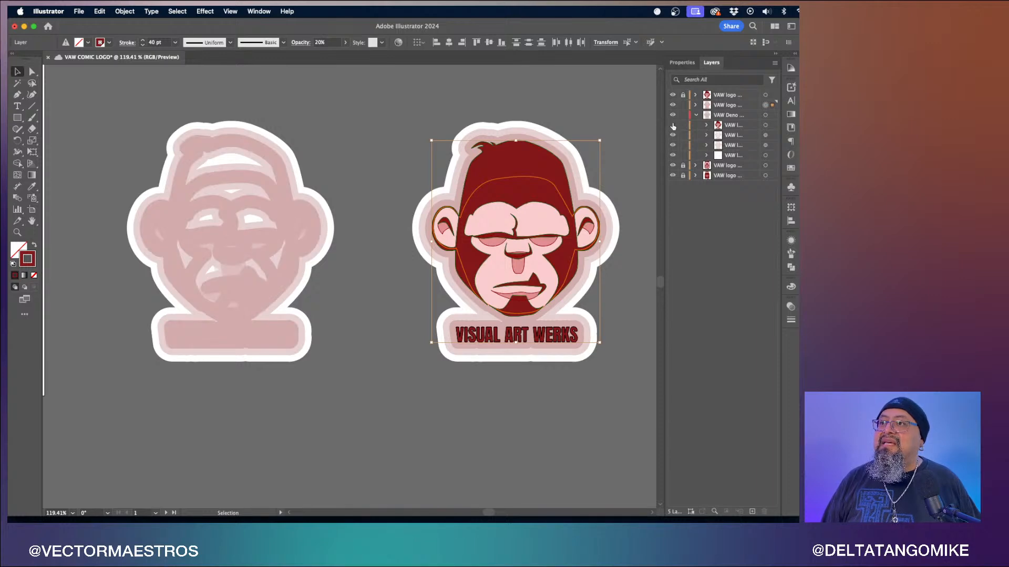
- Collapse the VAW Deno Sticker layer and widen the Layers panel so the full layer names show
left_click(32, 72)
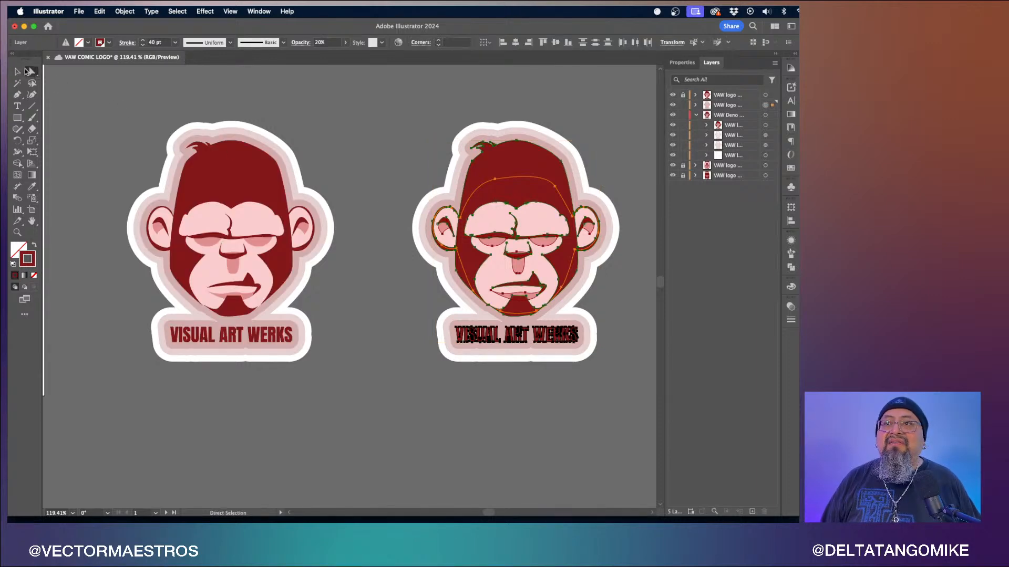
left_click(750, 116)
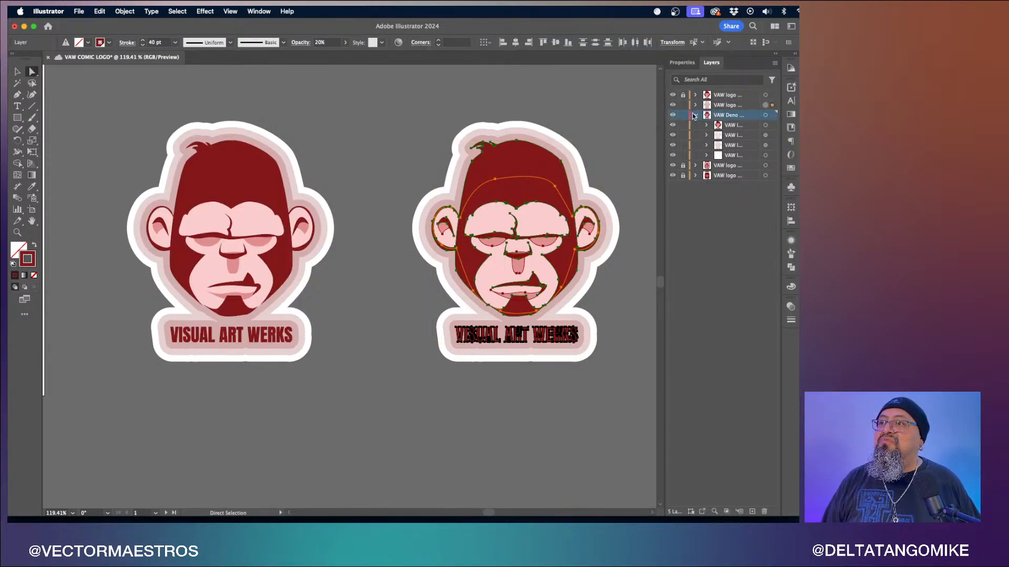
left_click(696, 115)
left_click(695, 105)
left_click(696, 107)
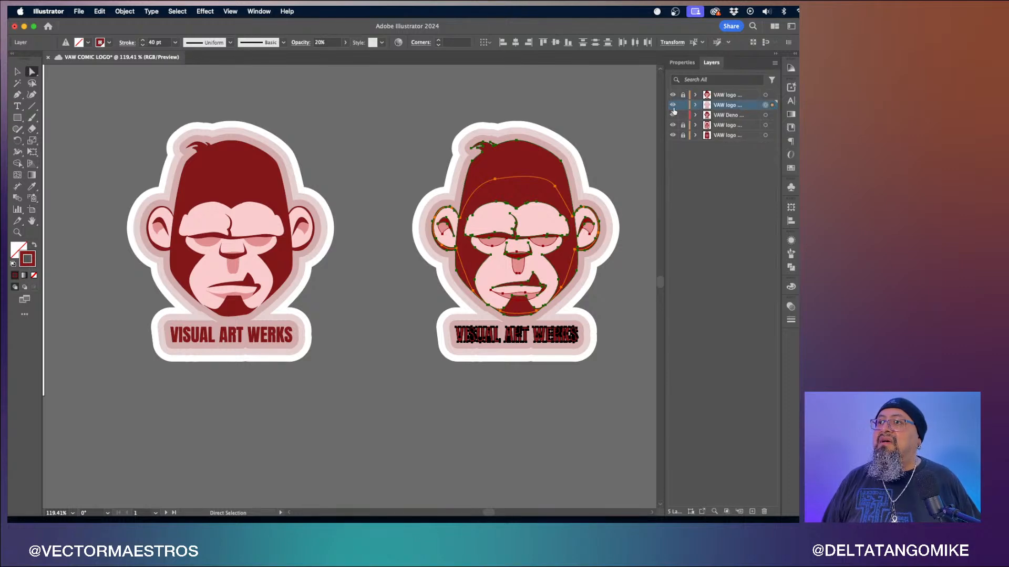
left_click_drag(661, 111, 612, 105)
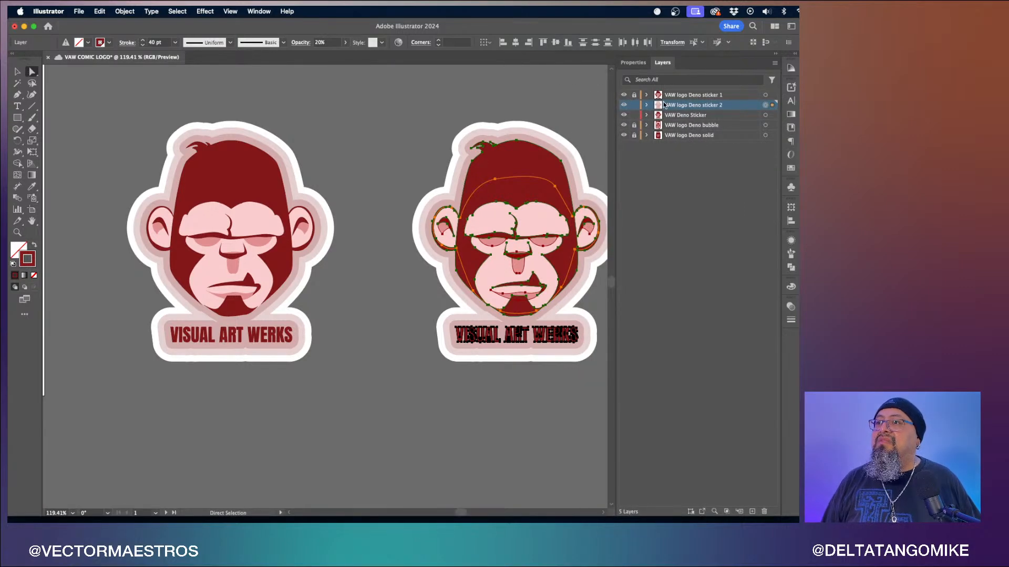
- Create a new top layer and name it VAW logo Deno appearance
left_click(694, 95)
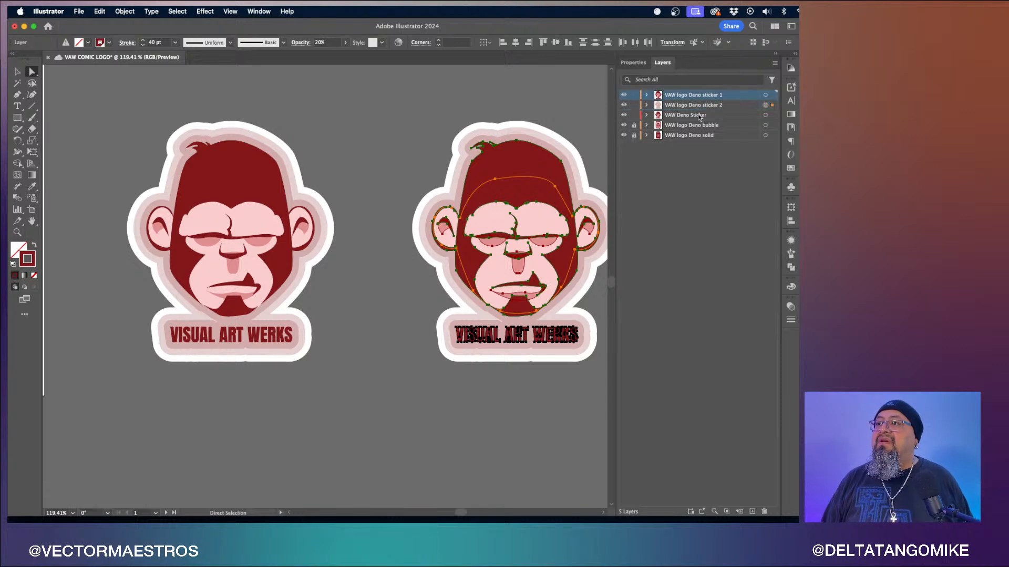
left_click(752, 510)
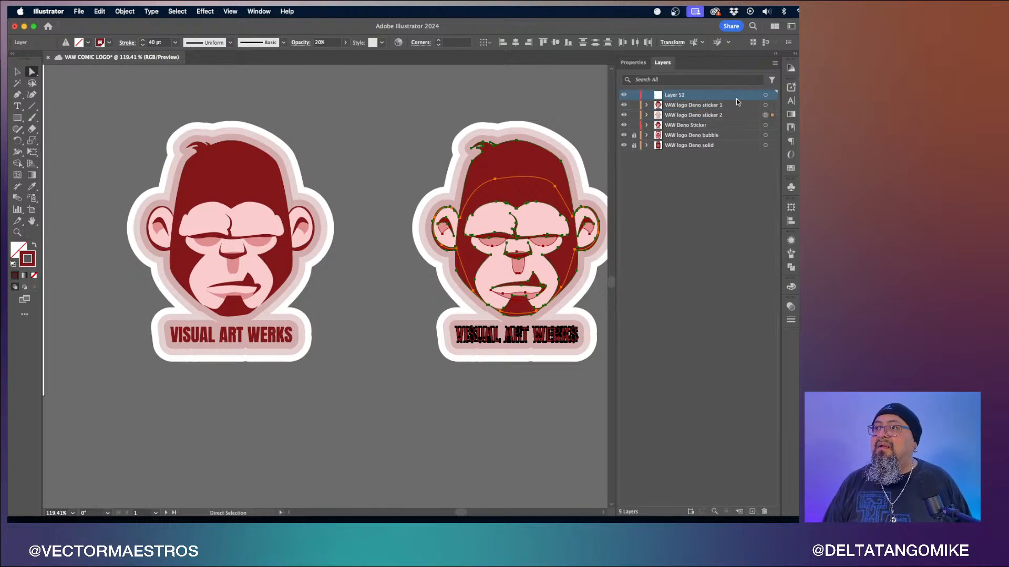
double_click(676, 95)
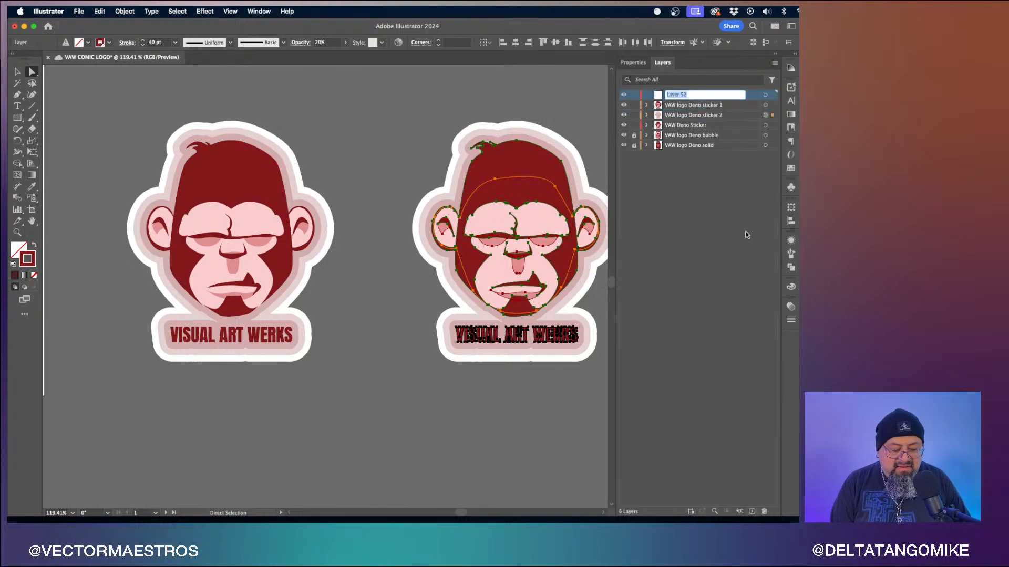
type("VAW logo Deno appear")
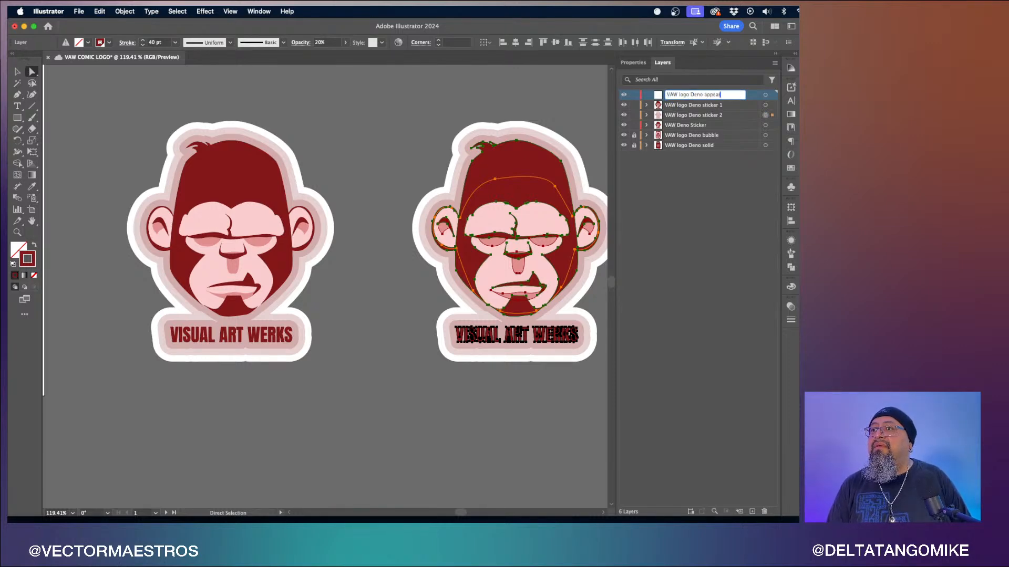
type("ance")
key("Return")
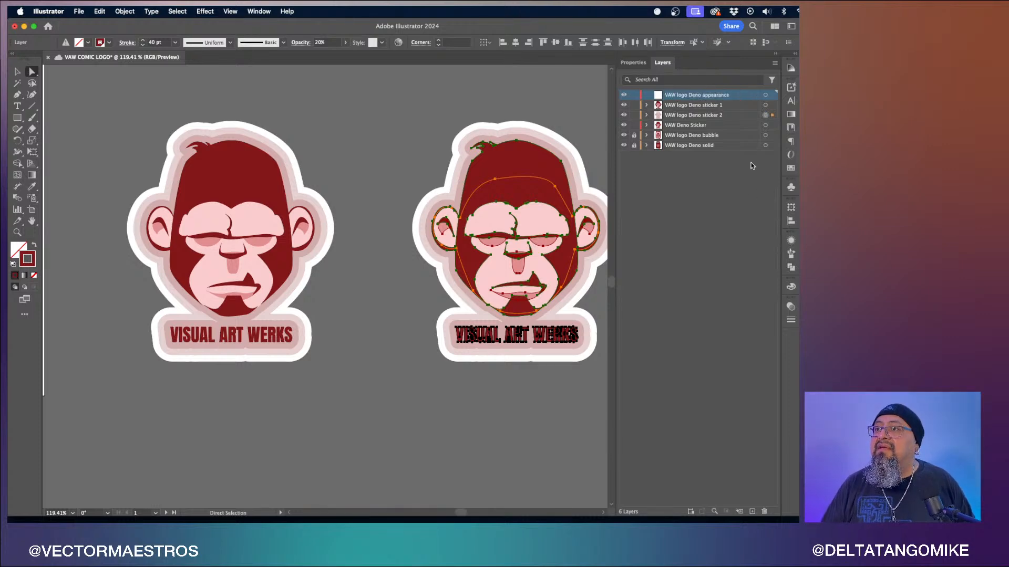
- Move the VAW logo Deno sticker 1 and sticker 2 layers into the VAW logo Deno appearance layer and collapse it
left_click(726, 104)
left_click(711, 115, "shift")
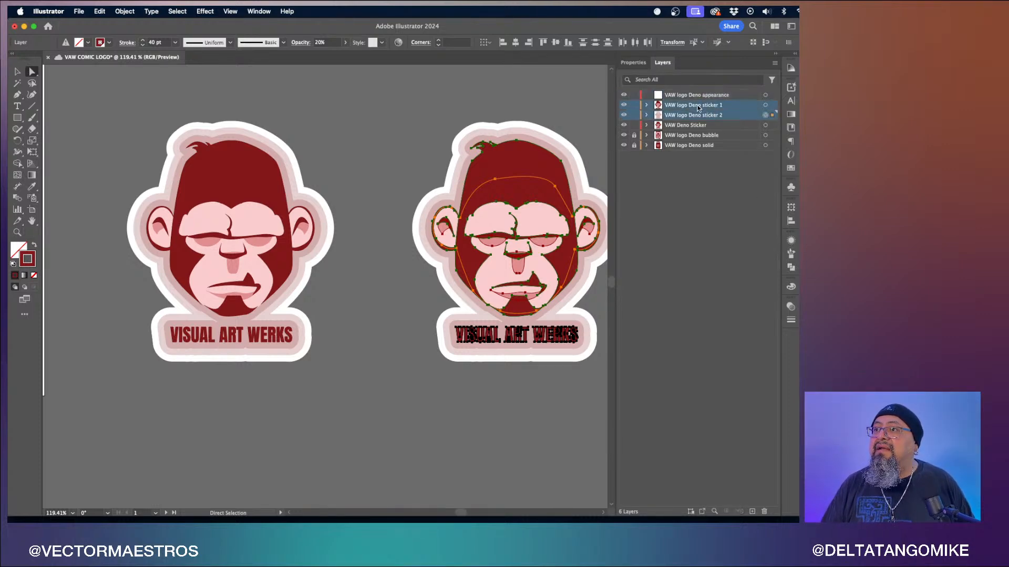
left_click_drag(697, 108, 714, 97)
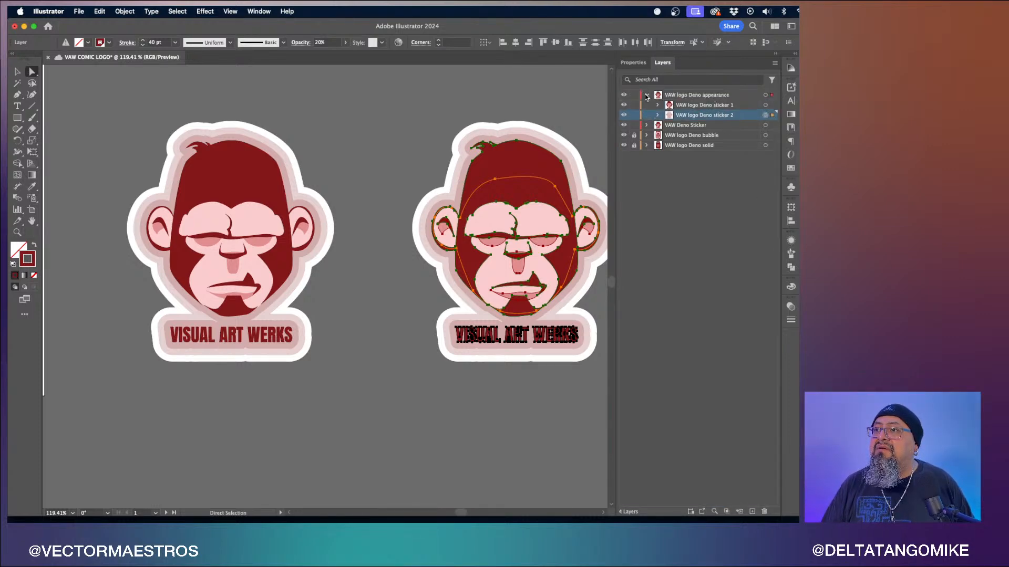
left_click(647, 96)
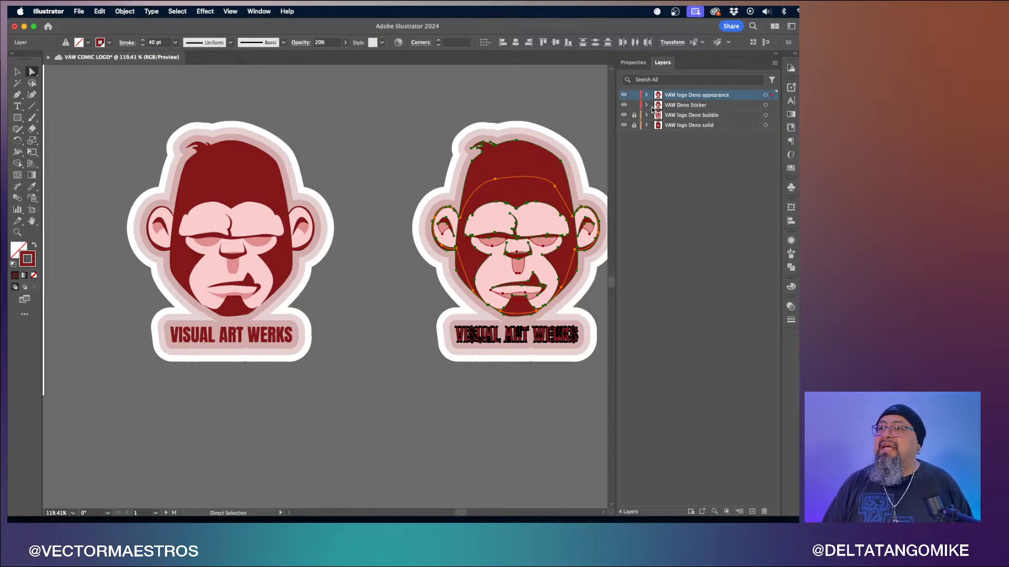
- Unlock the VAW logo Deno bubble and solid layers, deselect everything and save the document
left_click_drag(634, 115, 634, 125)
left_click(425, 112)
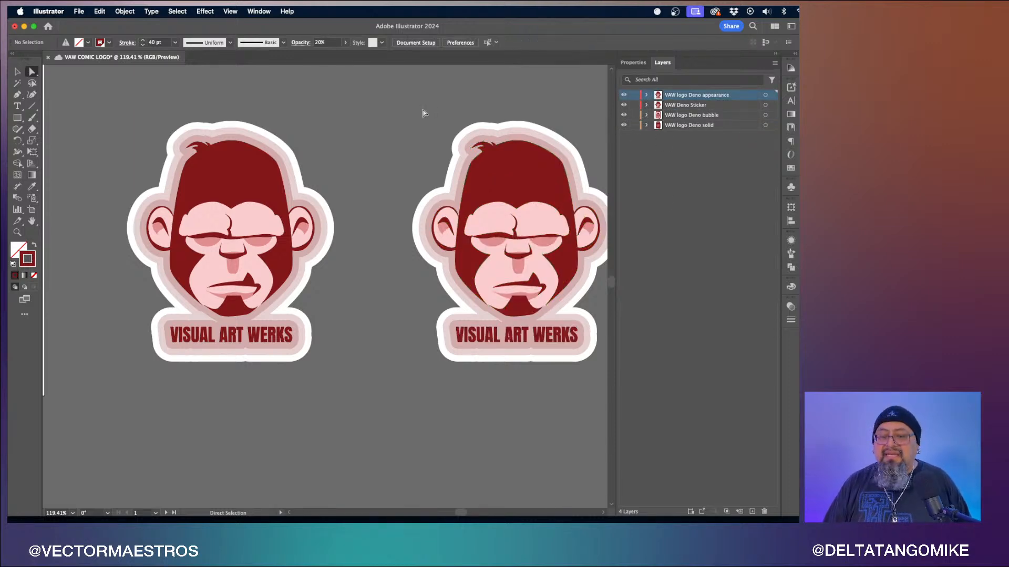
key("super+s")
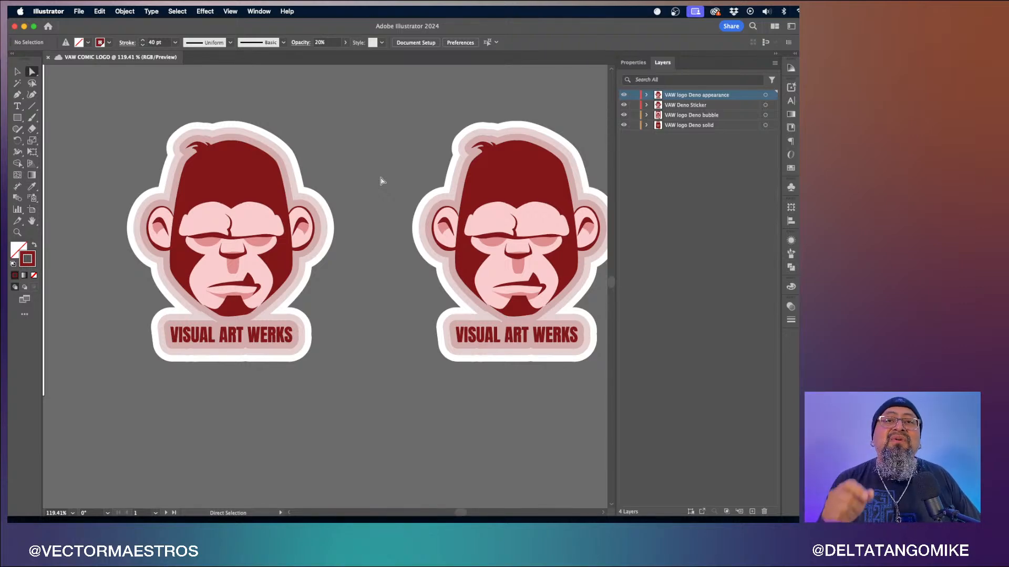
- Lock all four top-level layers
scroll(381, 181, "down", 5)
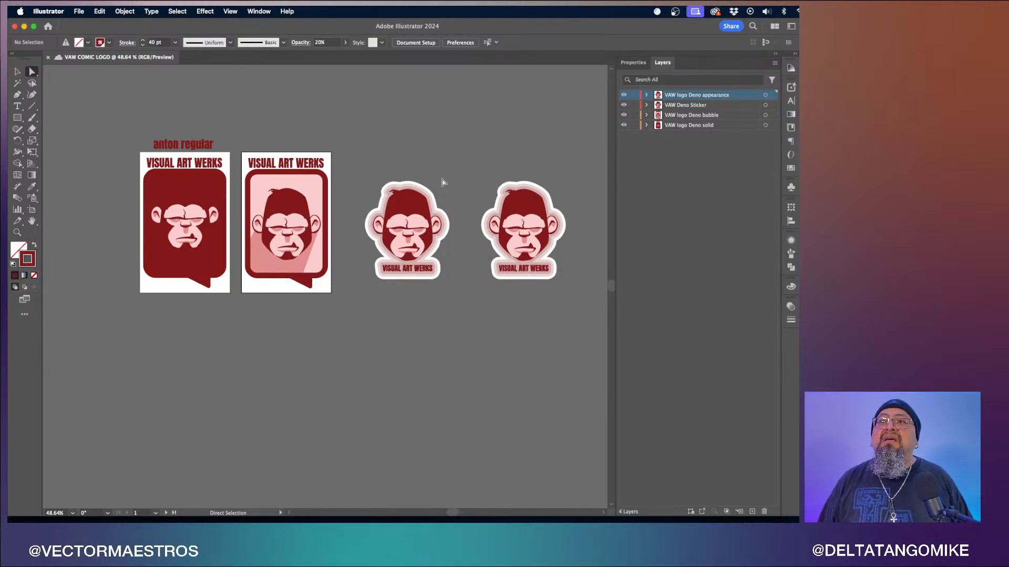
scroll(441, 182, "right", 2)
scroll(441, 182, "down", 1)
left_click_drag(634, 95, 634, 129)
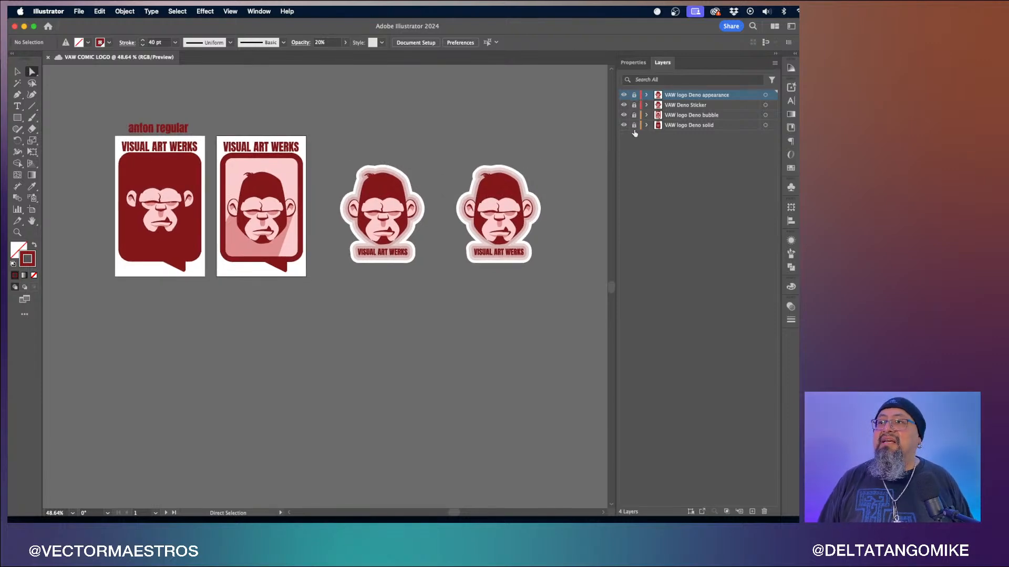
- Duplicate Artboard 1 into two new artboards placed behind the two stickers
left_click(32, 210)
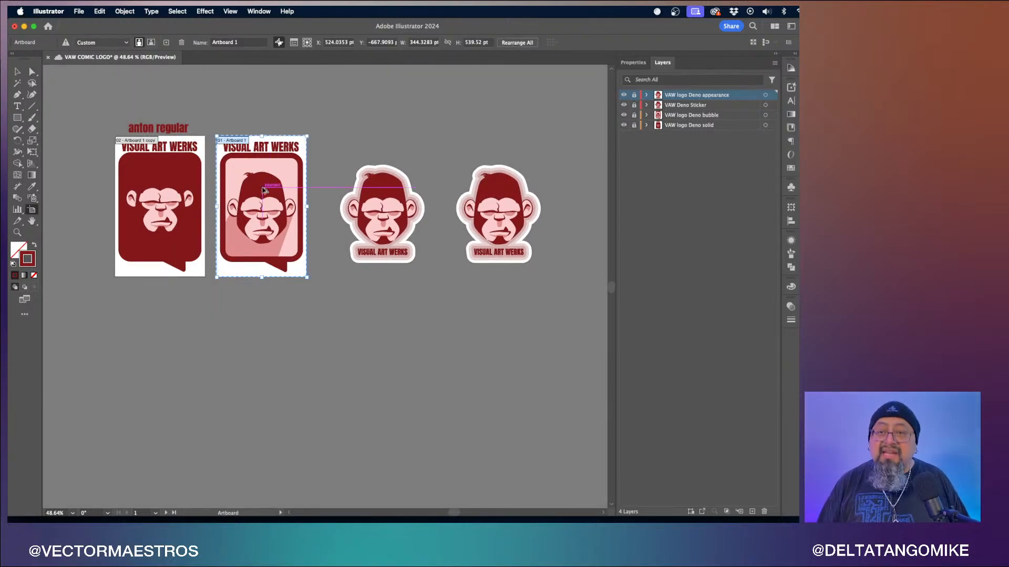
left_click_drag(263, 190, 464, 174)
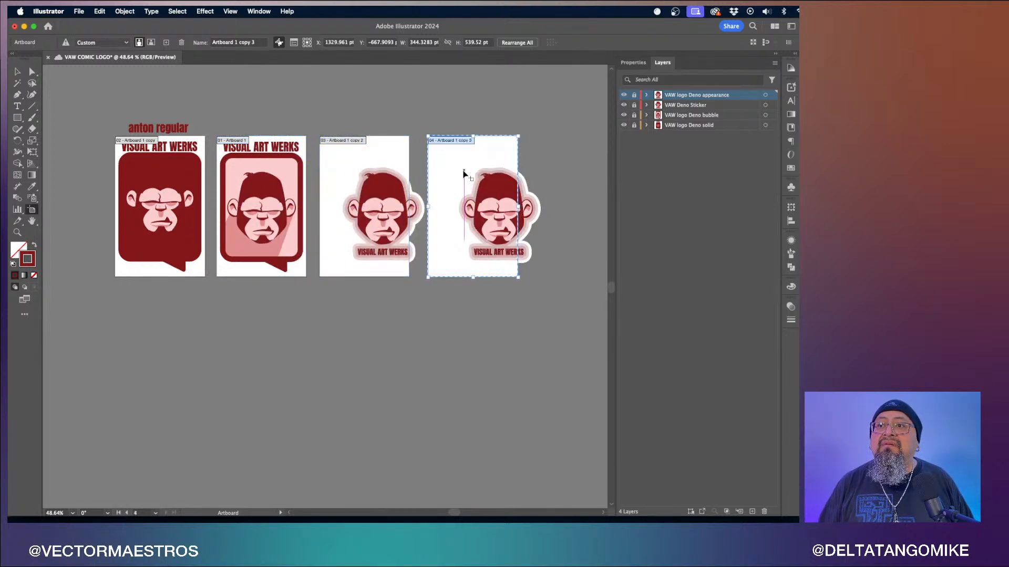
key("Escape")
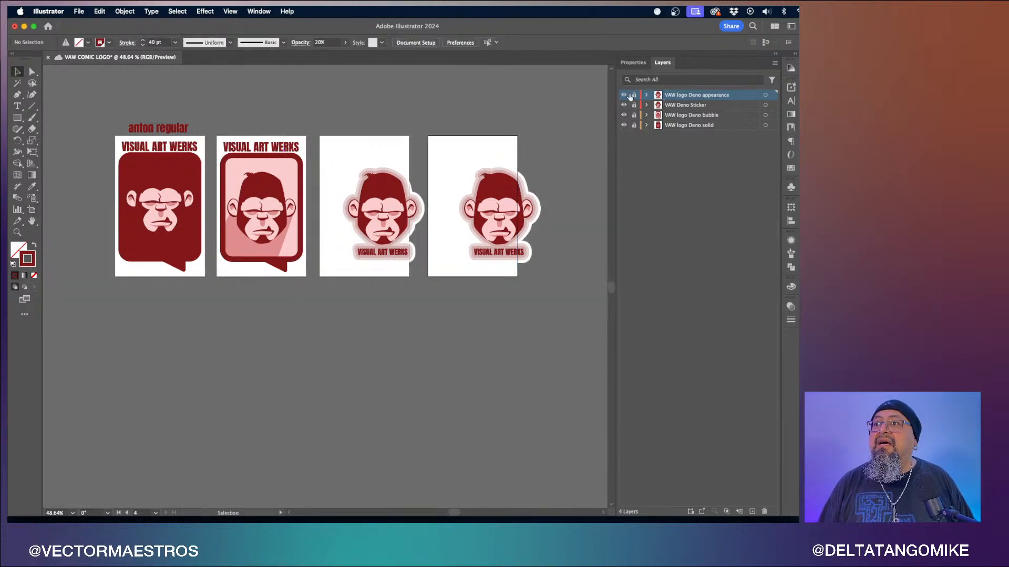
- Unlock the top two layers, select all artwork and shift the stickers onto the new artboards
left_click_drag(630, 96, 632, 111)
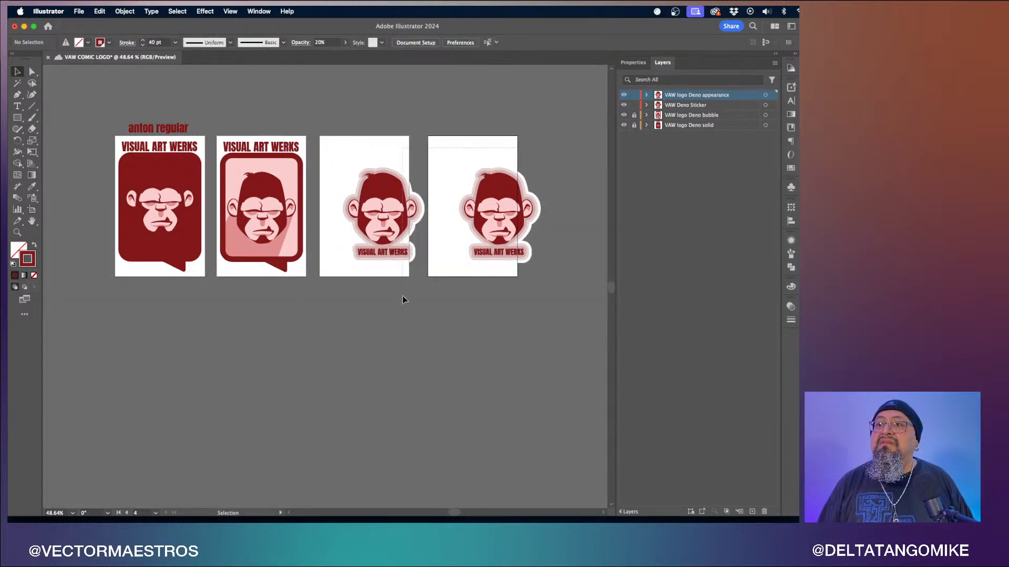
key("super+a")
left_click_drag(385, 222, 368, 221)
left_click(417, 327)
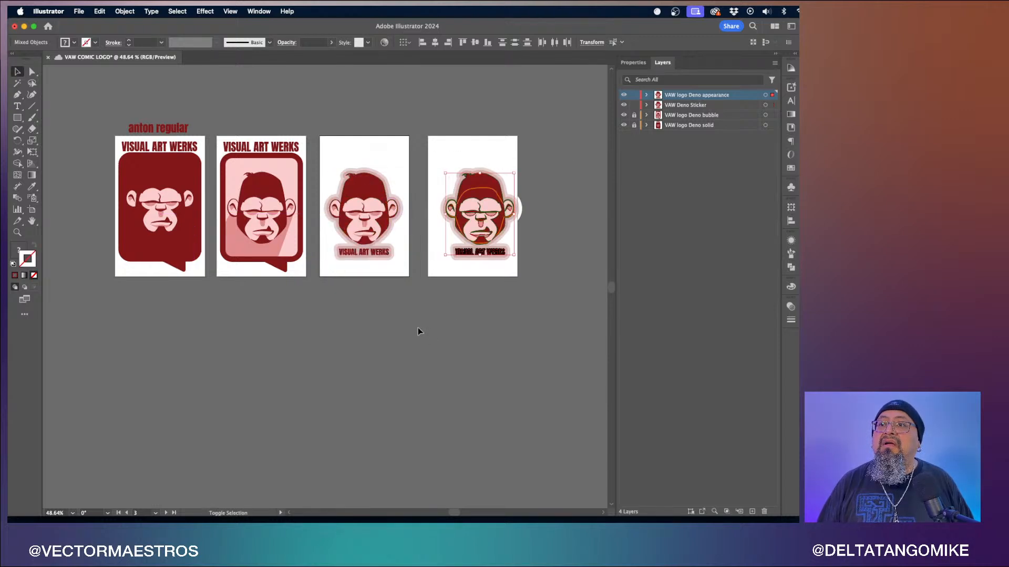
- Try repositioning the fourth sticker within its artboard, then undo the move
left_click(465, 232)
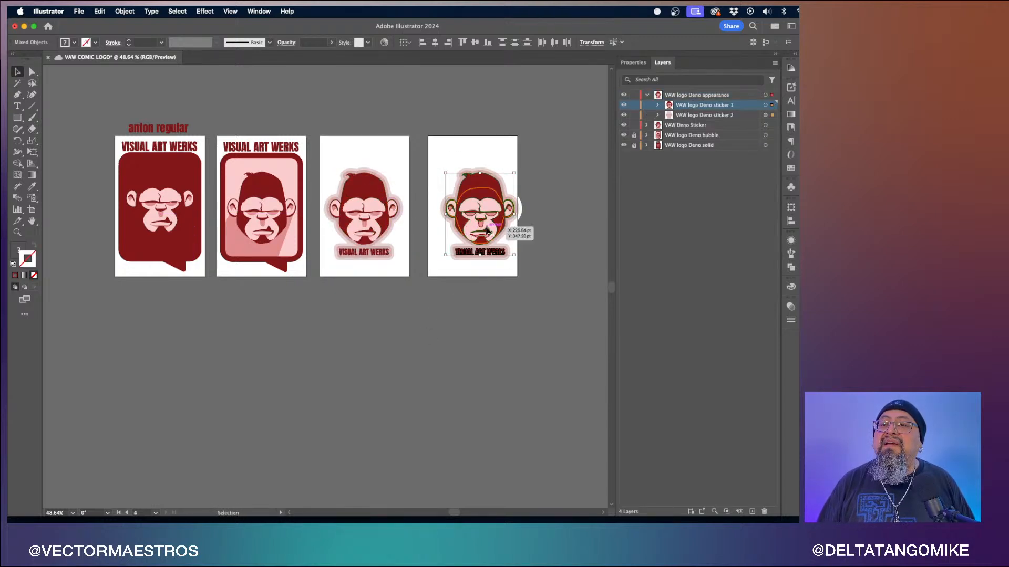
left_click_drag(487, 229, 475, 225)
left_click(423, 309)
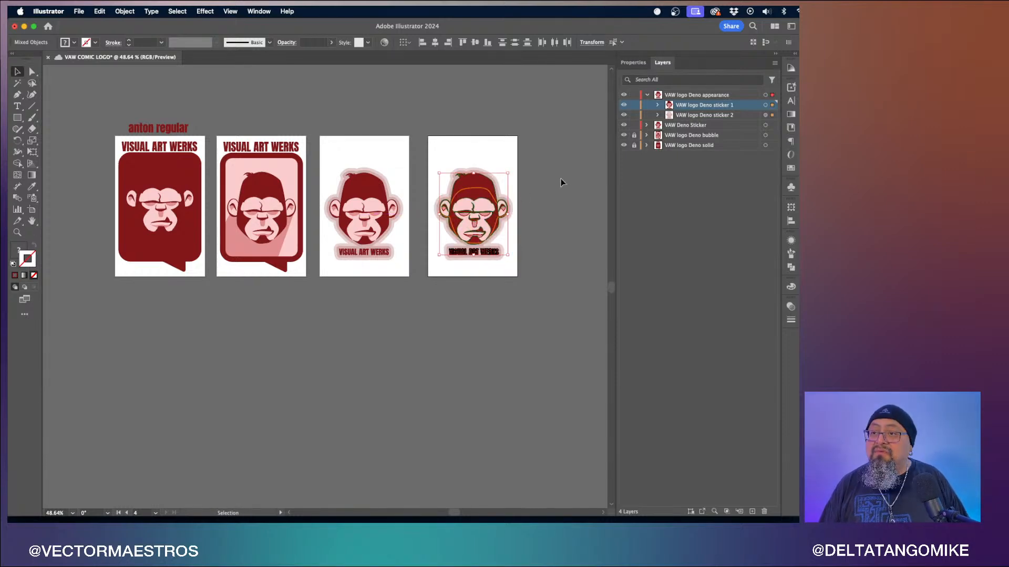
key("super+z")
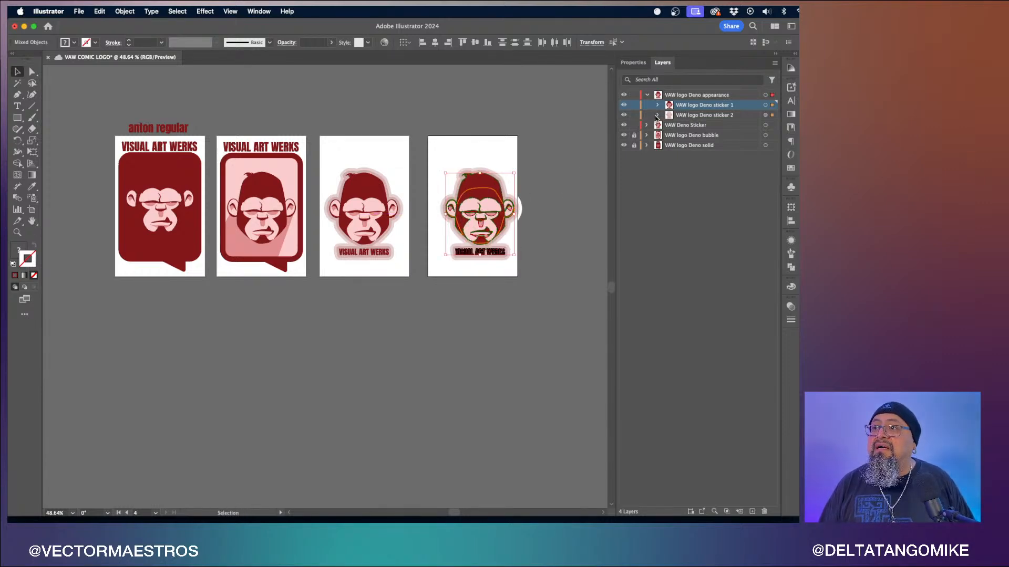
- Expand the sticker 1 and sticker 2 sublayers and try dragging the fourth sticker downward, undoing it
left_click(657, 116)
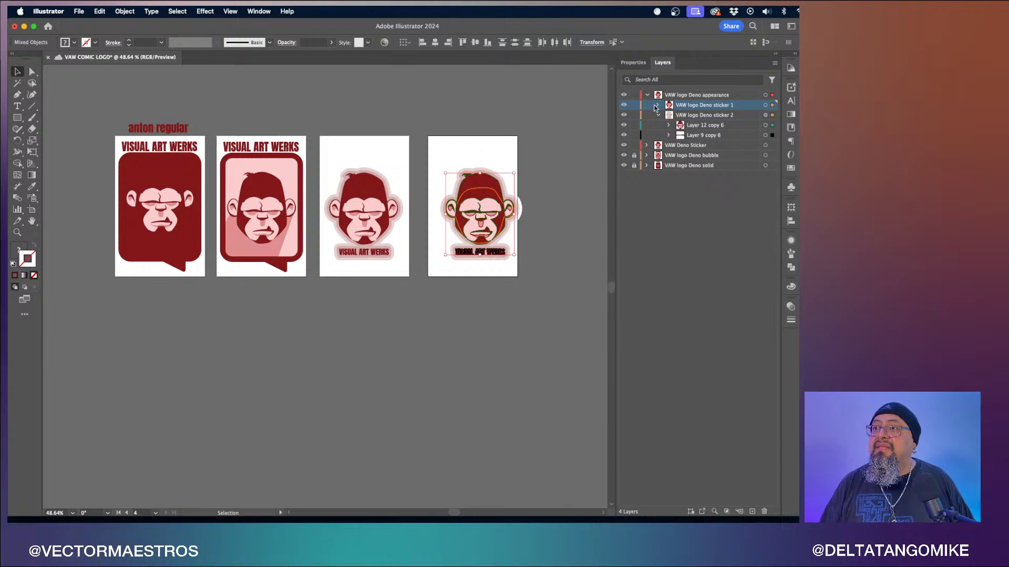
left_click(656, 106)
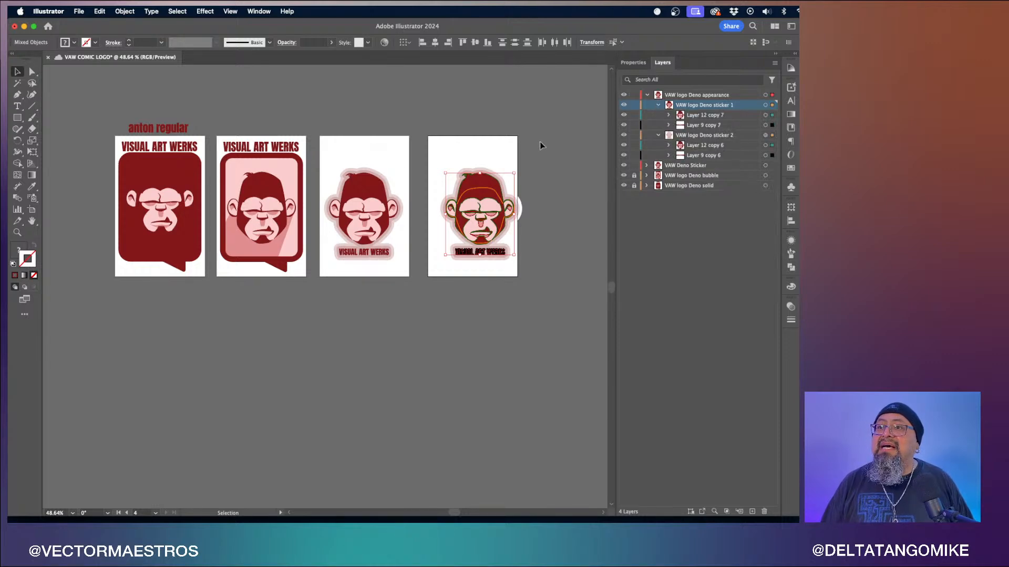
left_click_drag(482, 213, 469, 322)
key("super+z")
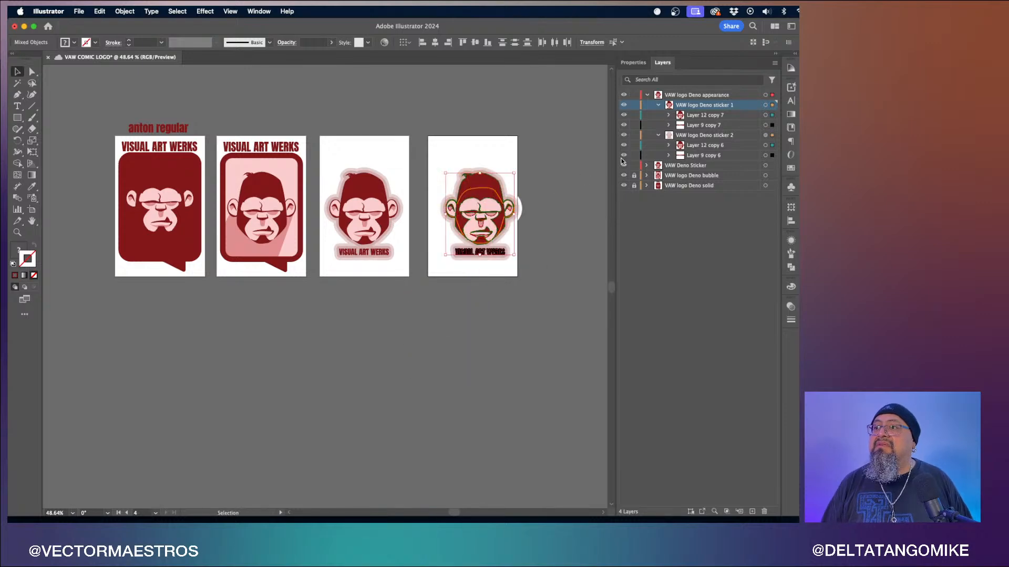
- Target the VAW logo Deno appearance layer, try moving its sticker down, and undo the moves
left_click(765, 95)
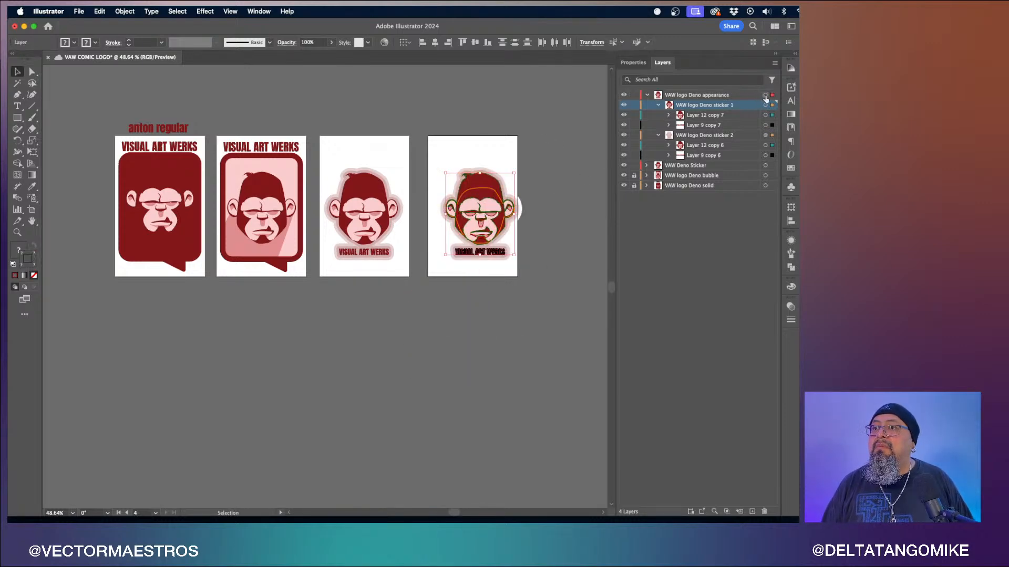
left_click_drag(492, 231, 465, 288)
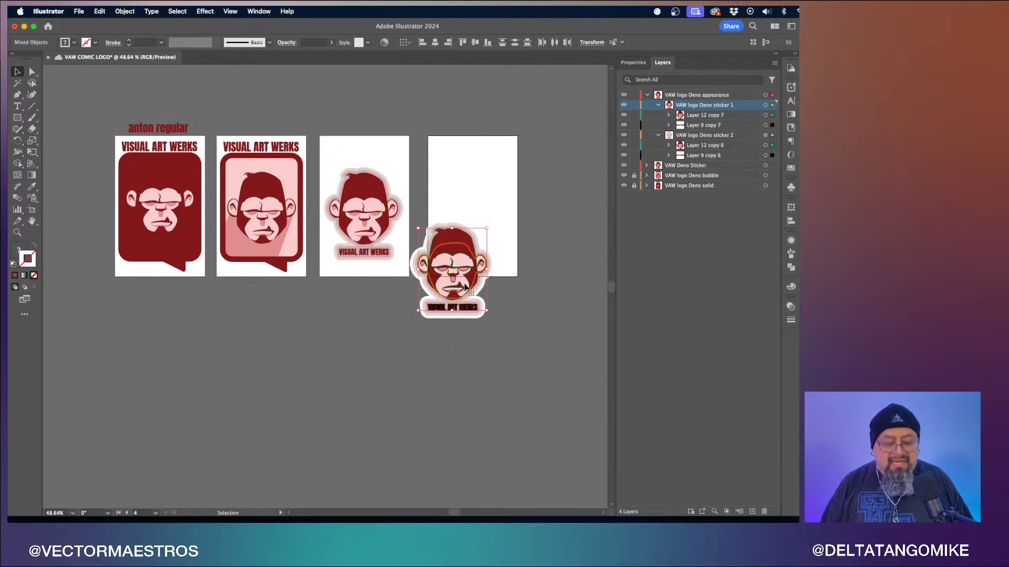
key("super+z")
key("super+z")
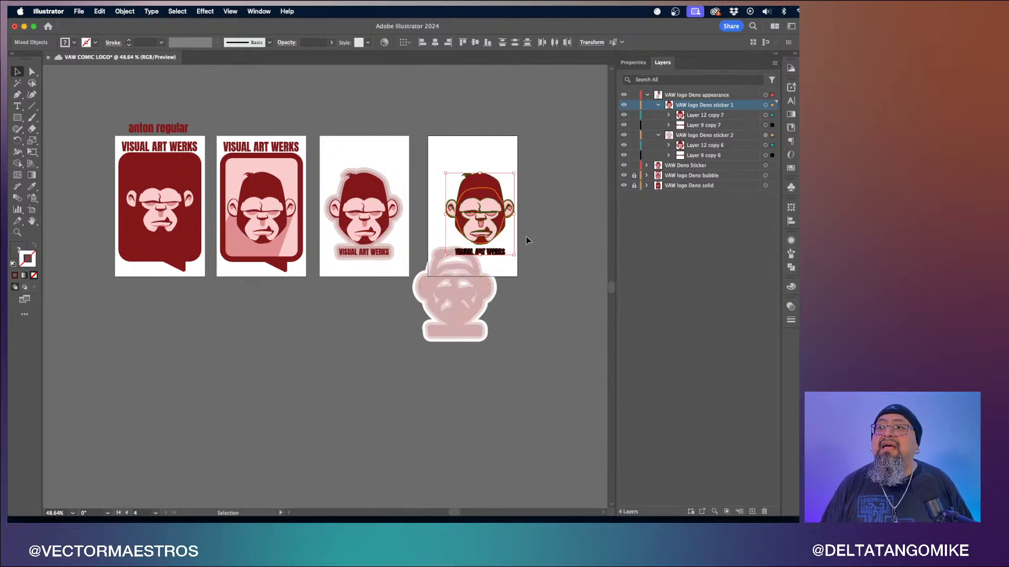
left_click(538, 232)
key("super+z")
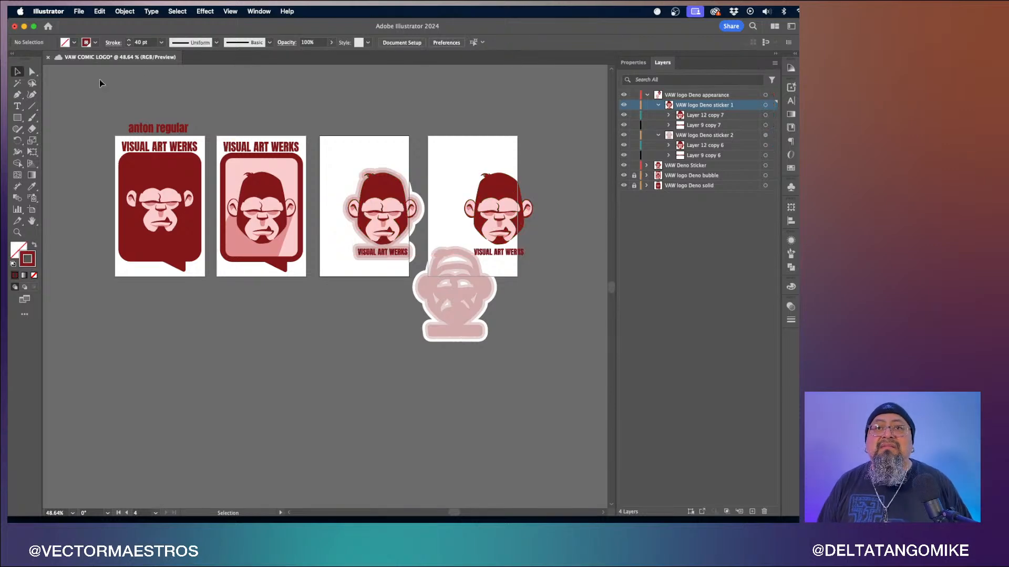
- Undo the last change once more and retarget the VAW logo Deno appearance layer
left_click(100, 11)
left_click(105, 35)
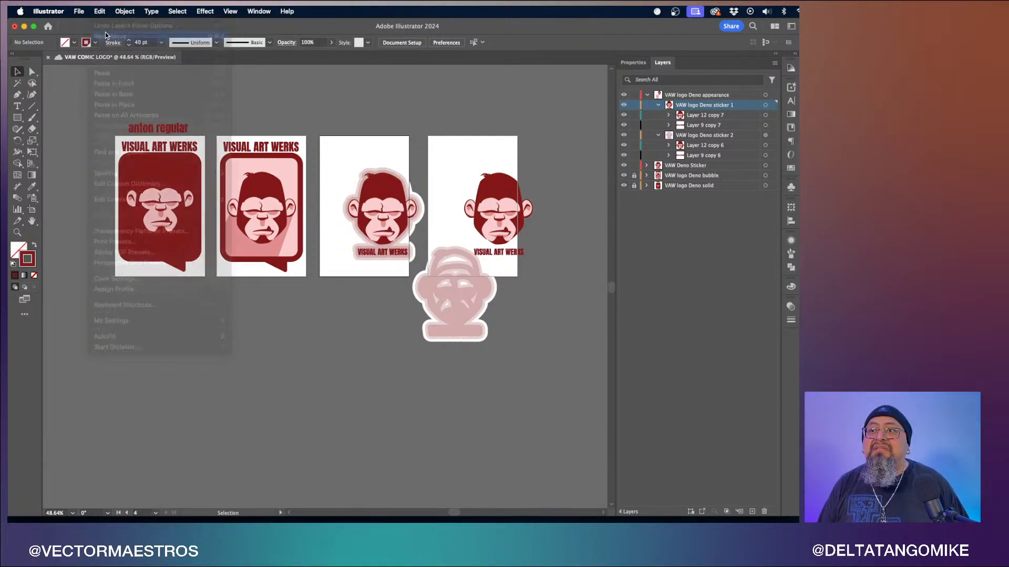
left_click(518, 156)
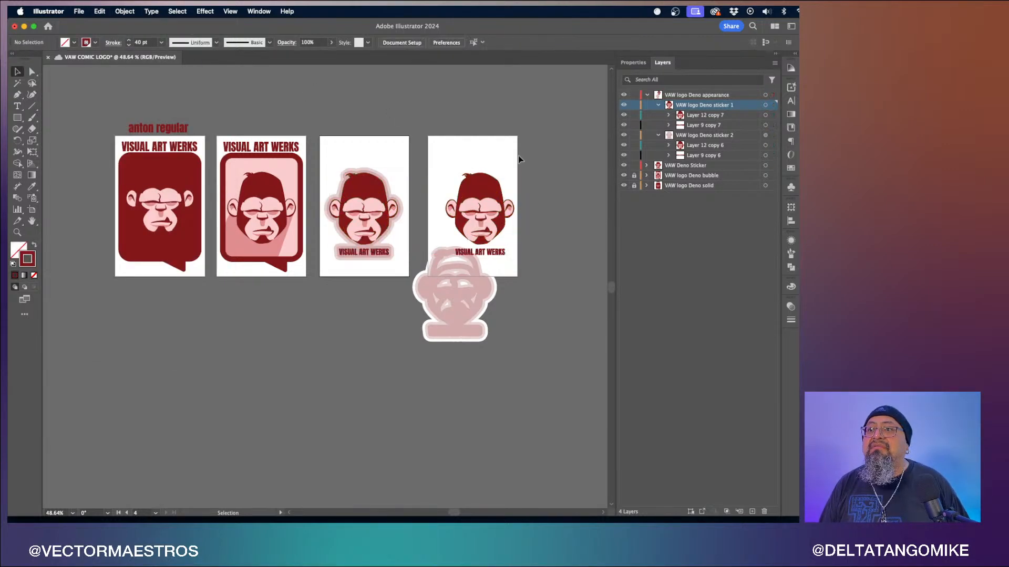
left_click(765, 95)
left_click(569, 227)
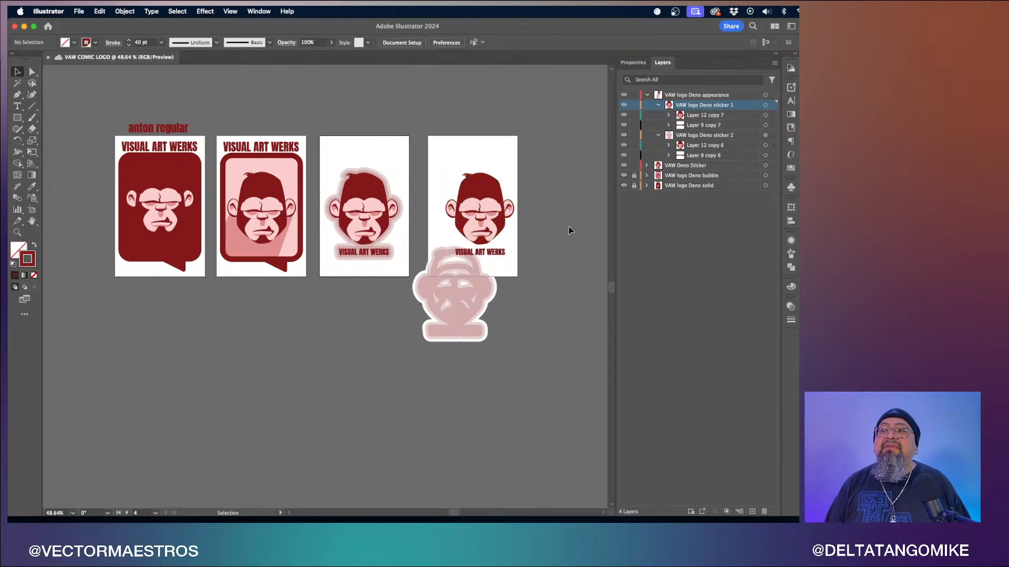
scroll(568, 230, "up", 2)
scroll(569, 230, "down", 4)
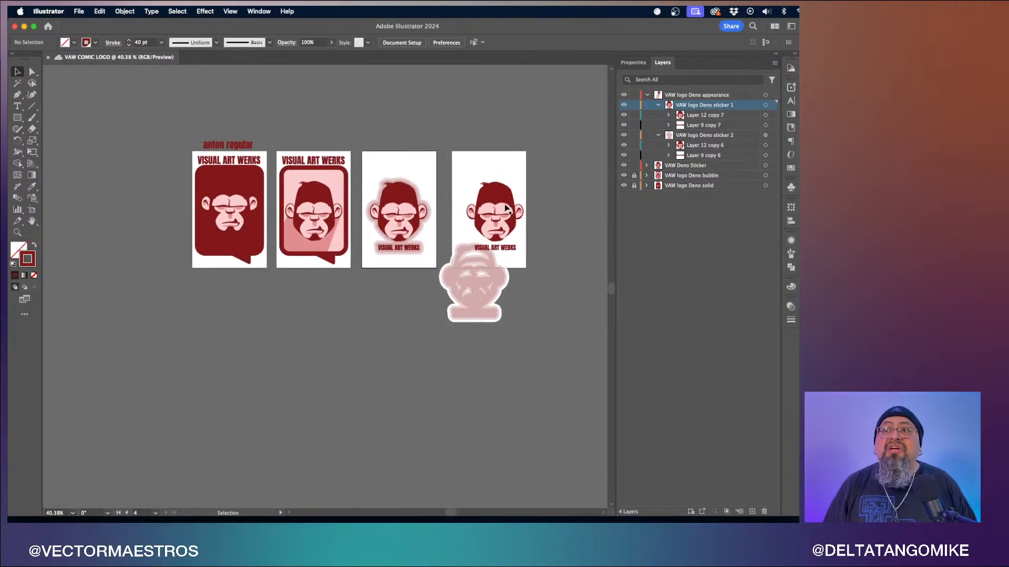
- Switch to the Direct Selection tool and undo the last four changes, removing the two sticker artboards
key("a")
key("super+z")
key("super+z")
key("super+z")
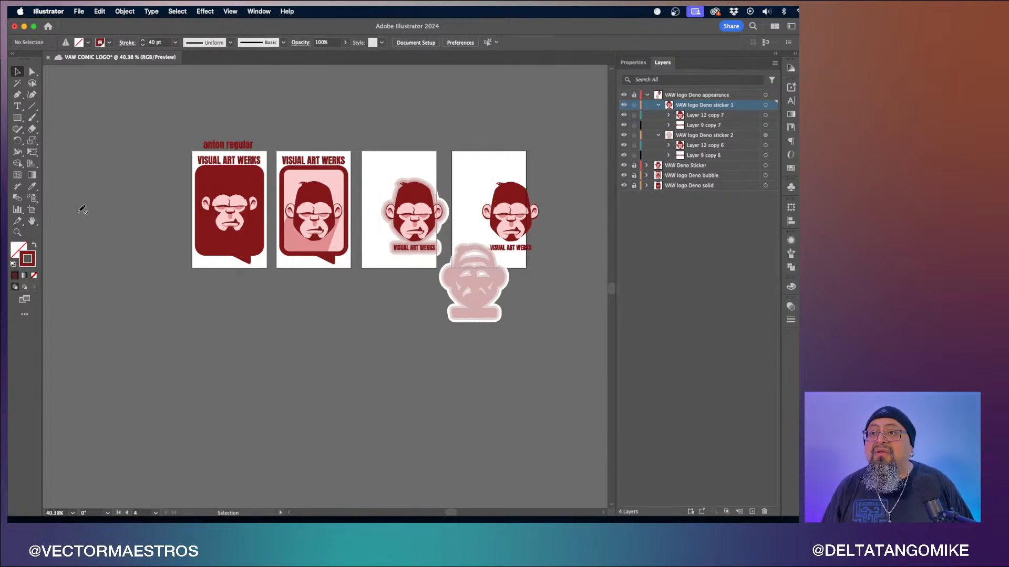
key("super+z")
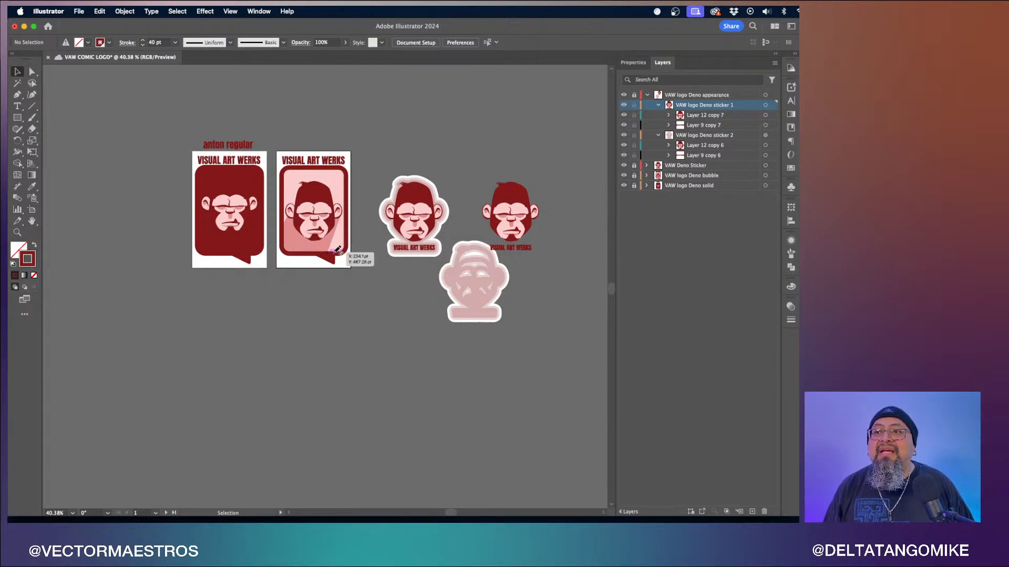
- Target the VAW logo Deno sticker 1 sublayer, drag its sticker down onto the faded sticker, and undo the move
left_click(29, 73)
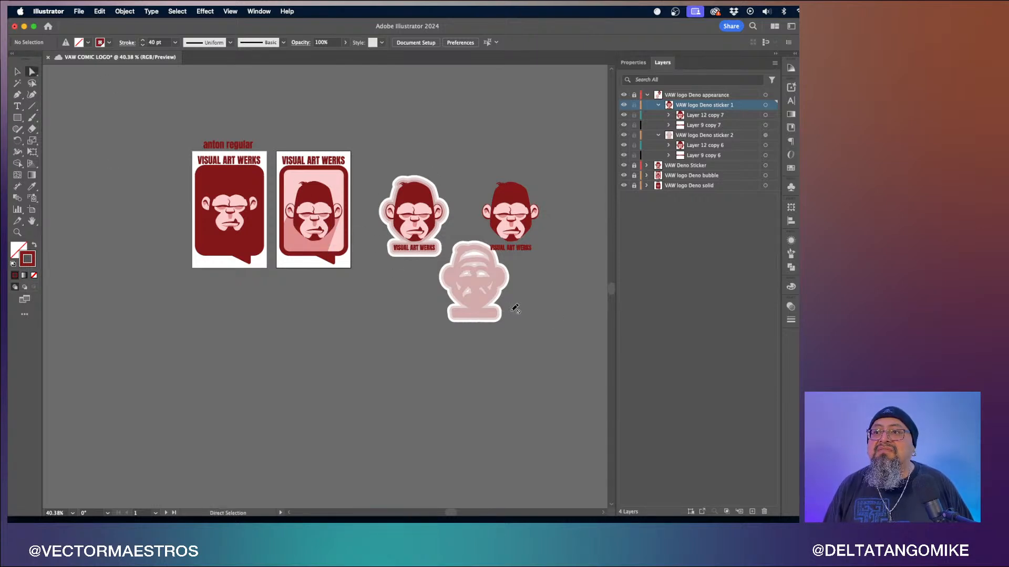
left_click(19, 74)
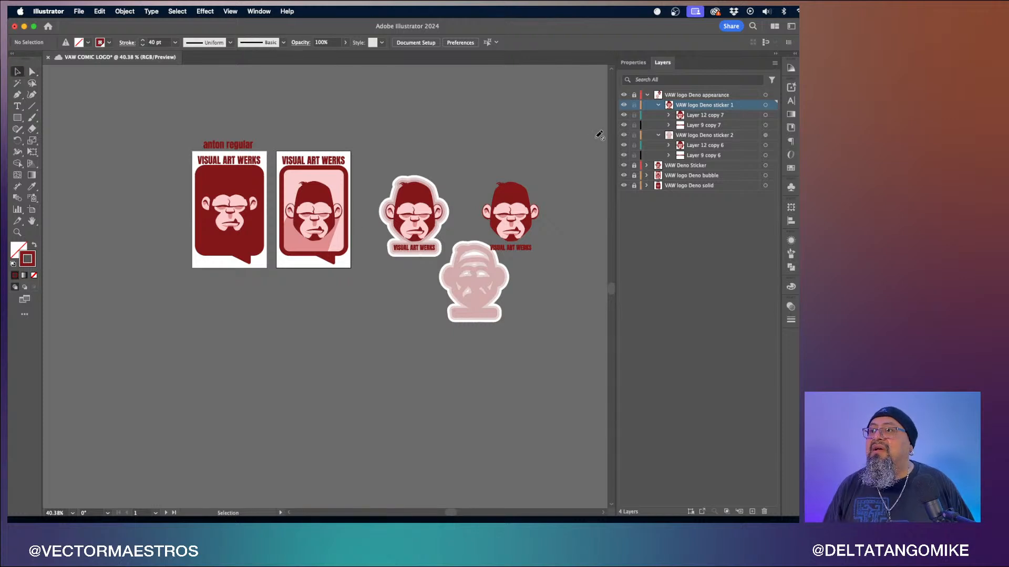
left_click(765, 136)
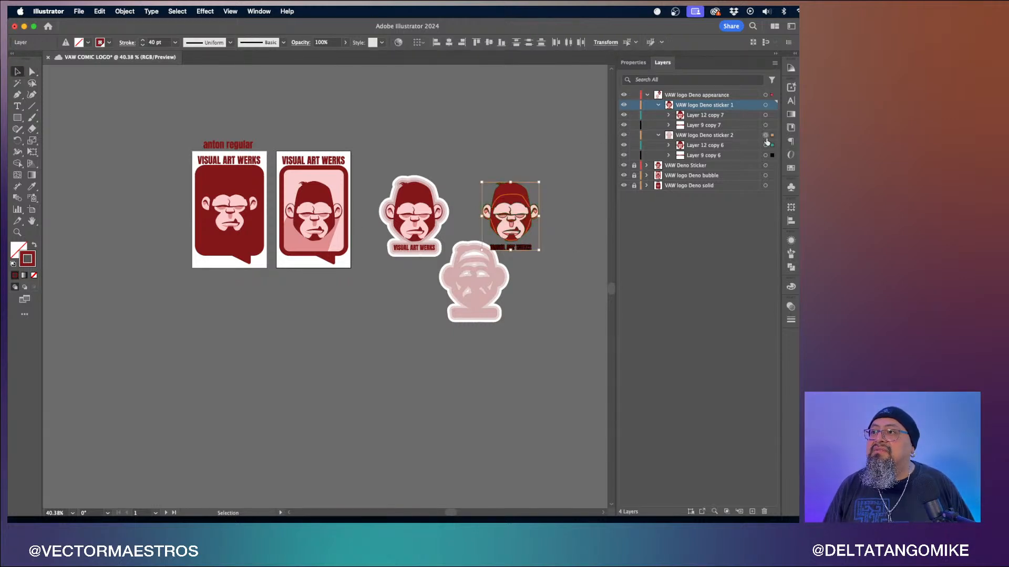
left_click(765, 106)
left_click(564, 141)
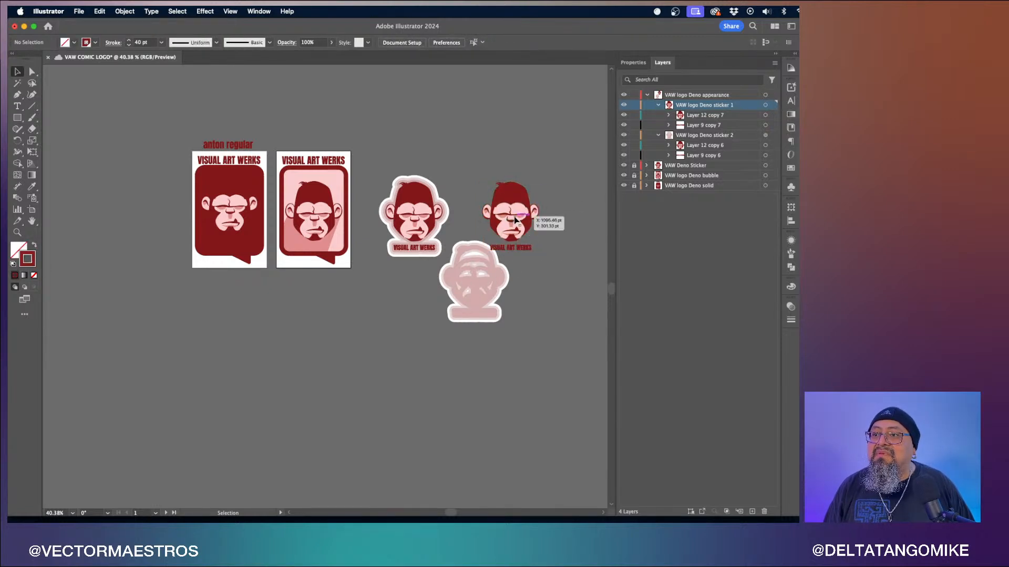
left_click(765, 105)
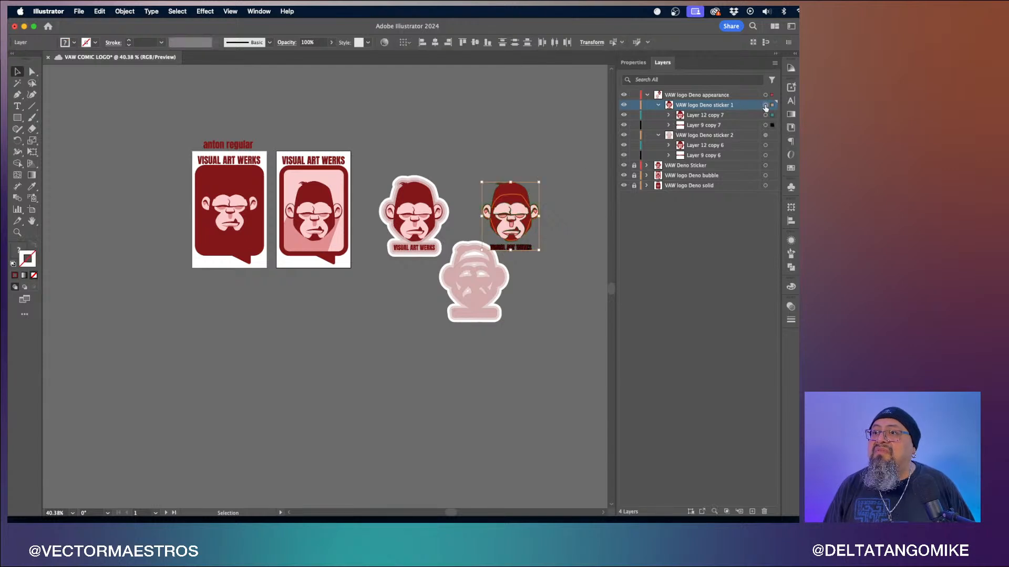
left_click_drag(503, 244, 469, 302)
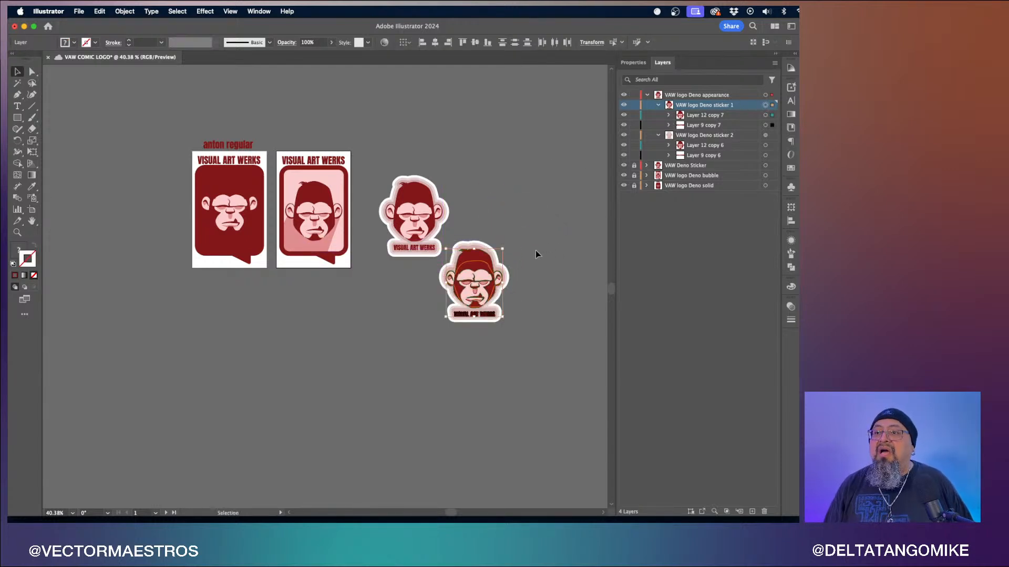
left_click(531, 290)
scroll(530, 291, "up", 6)
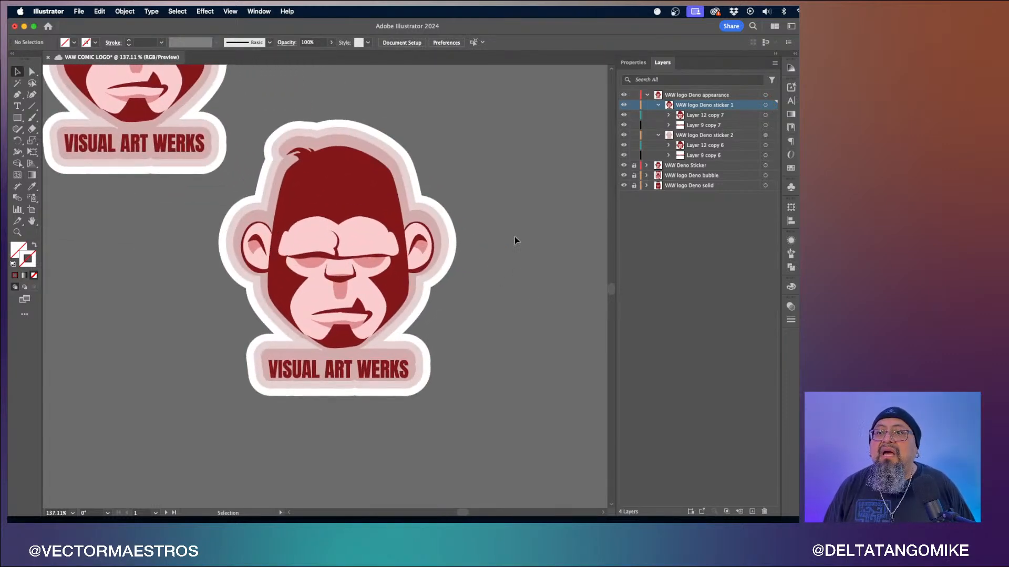
left_click(765, 95)
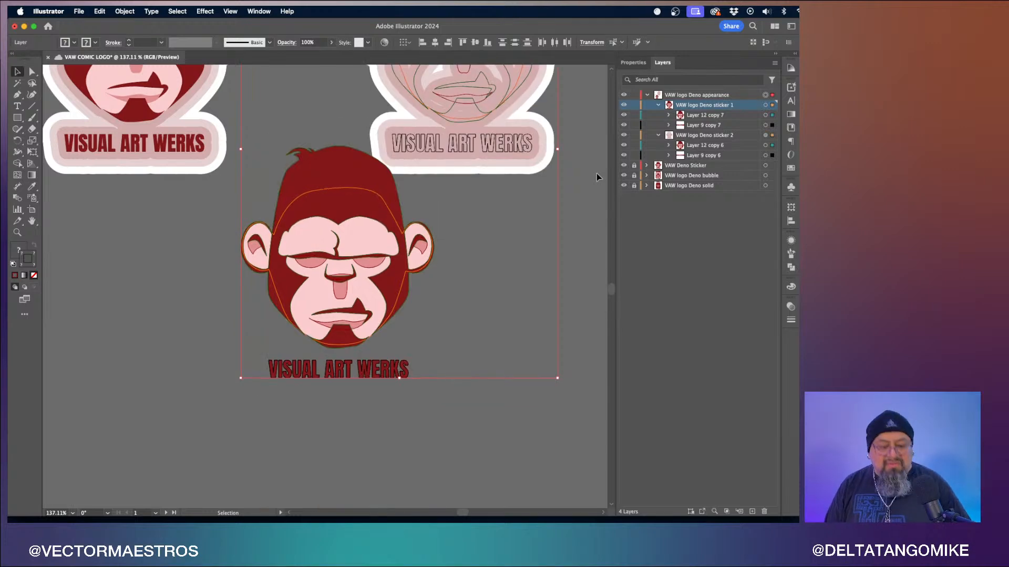
key("super+z")
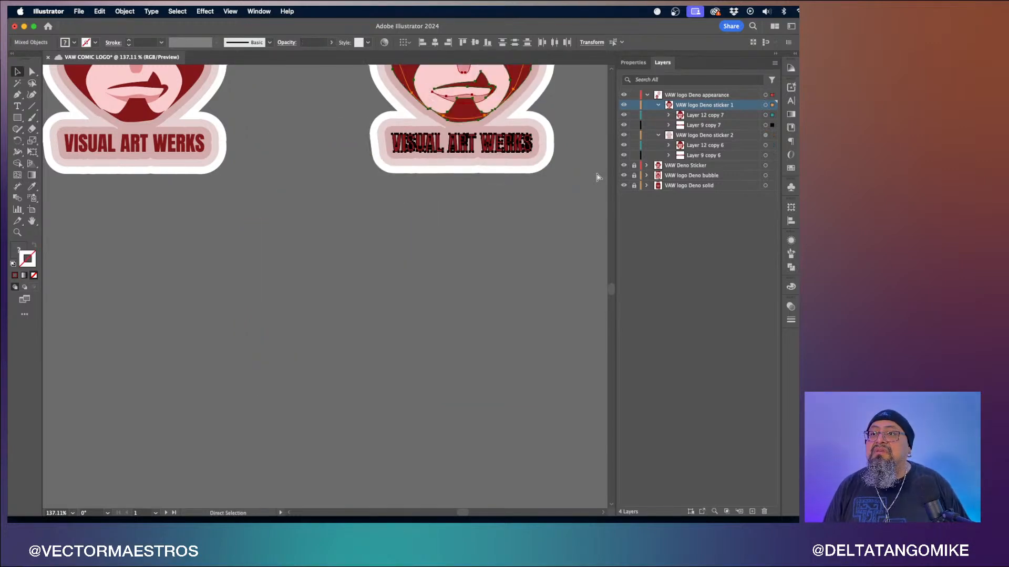
- Collapse the VAW logo Deno appearance layer and save the document
left_click(597, 174)
scroll(597, 174, "up", 4)
scroll(597, 174, "right", 2)
scroll(597, 174, "up", 2)
scroll(597, 174, "right", 2)
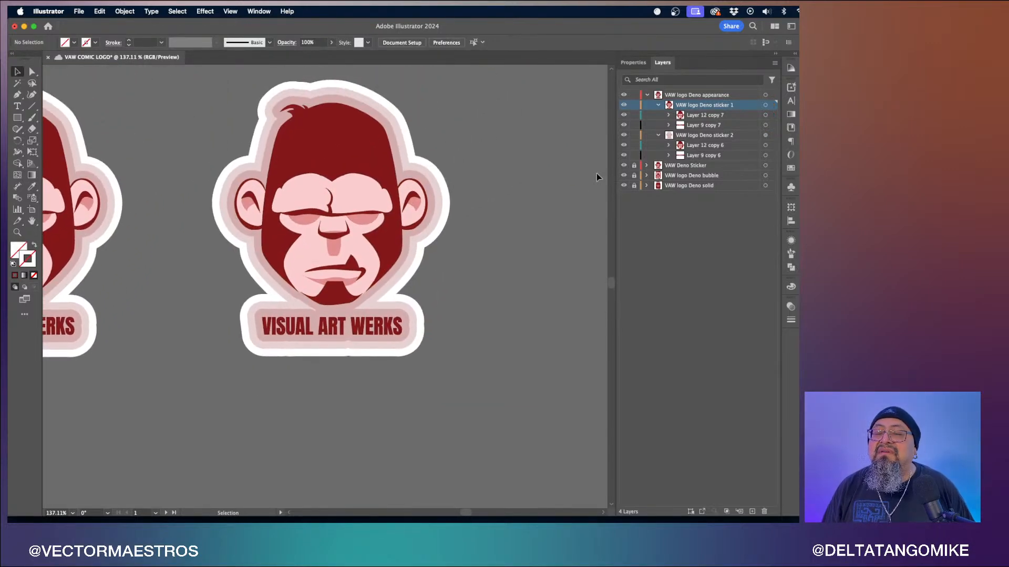
scroll(597, 174, "down", 5)
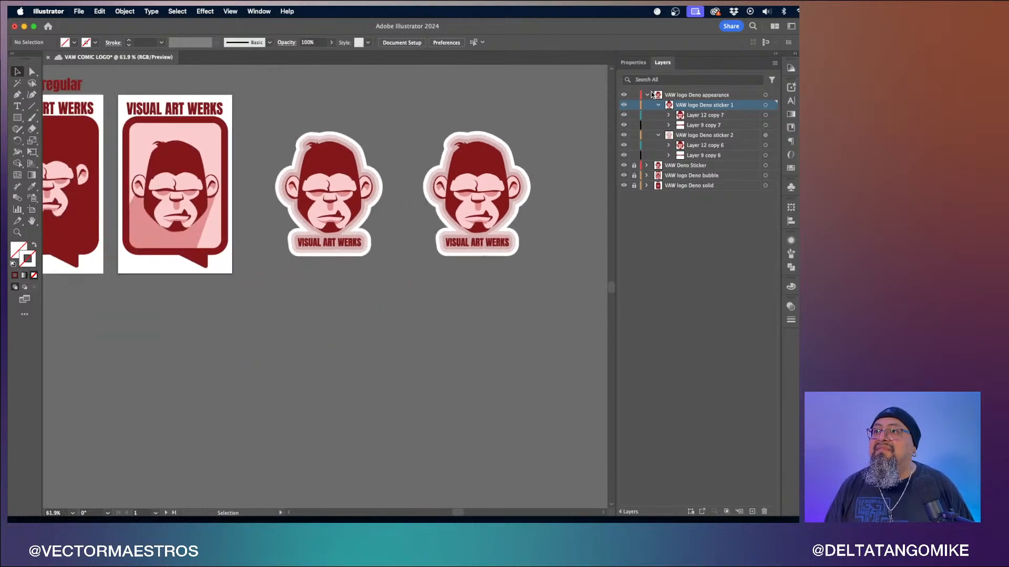
left_click(648, 95)
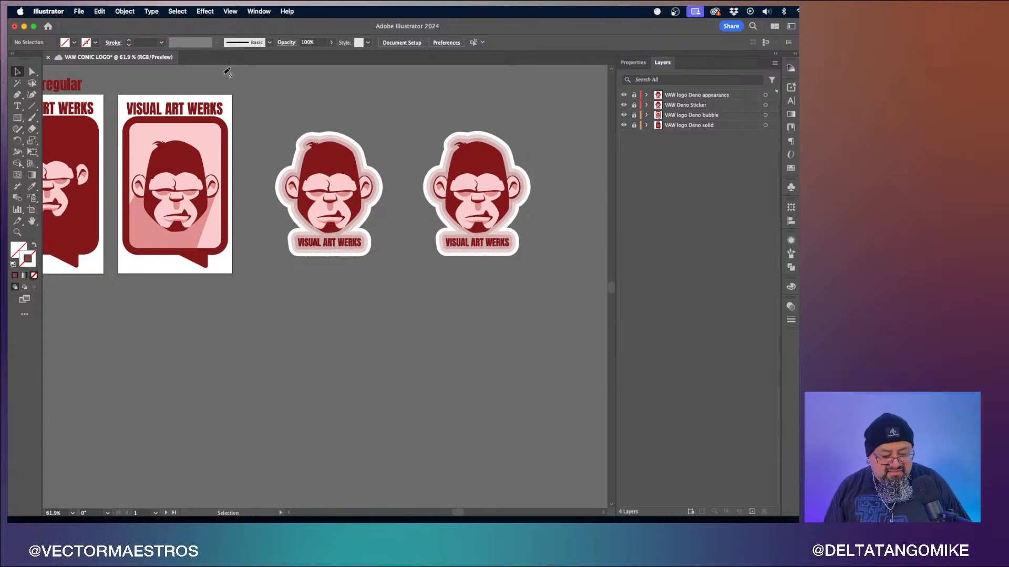
key("super+s")
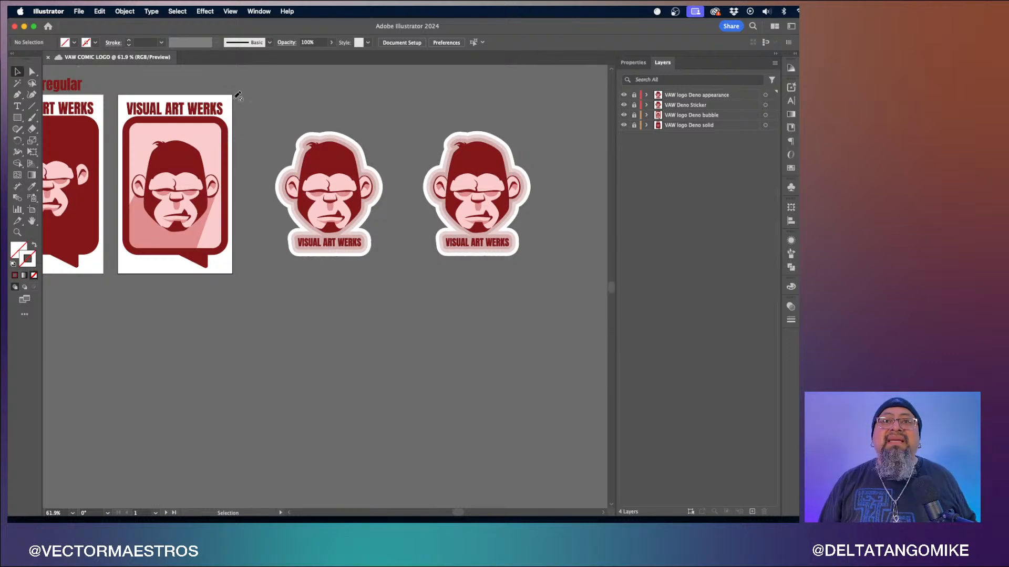
- Close the document and switch to Illustrator on the iPad
left_click(47, 57)
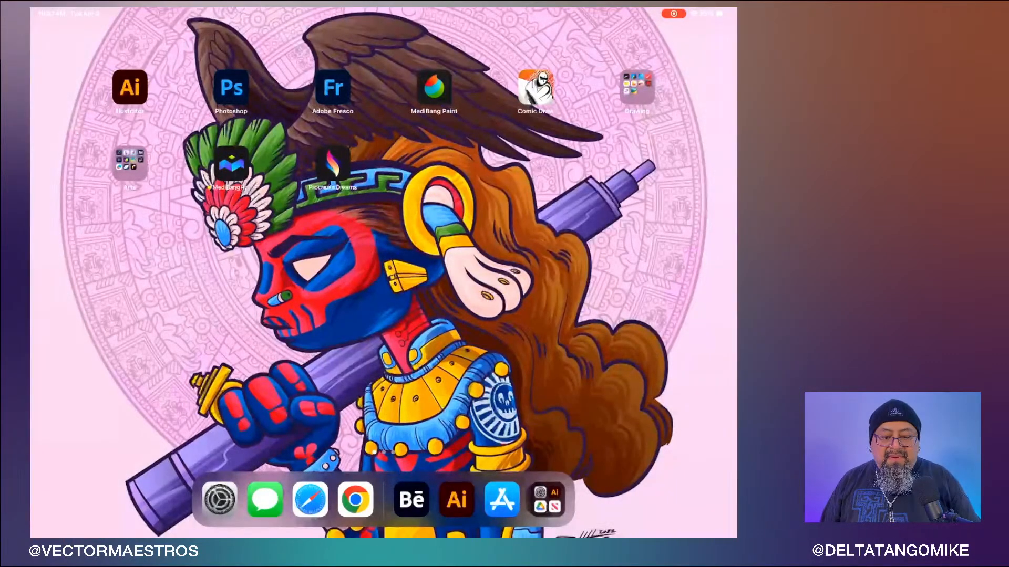
left_click(456, 499)
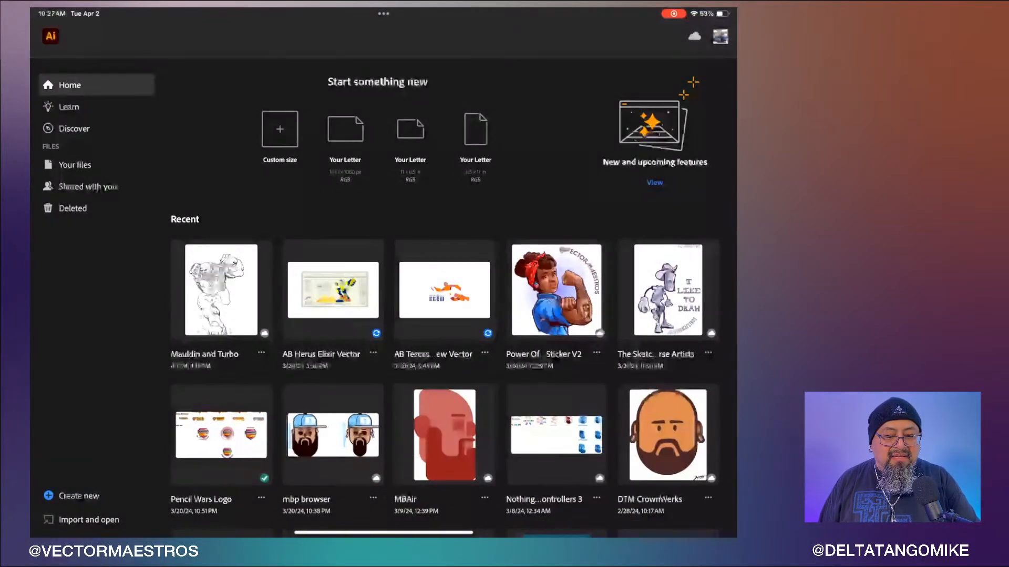
left_click(74, 165)
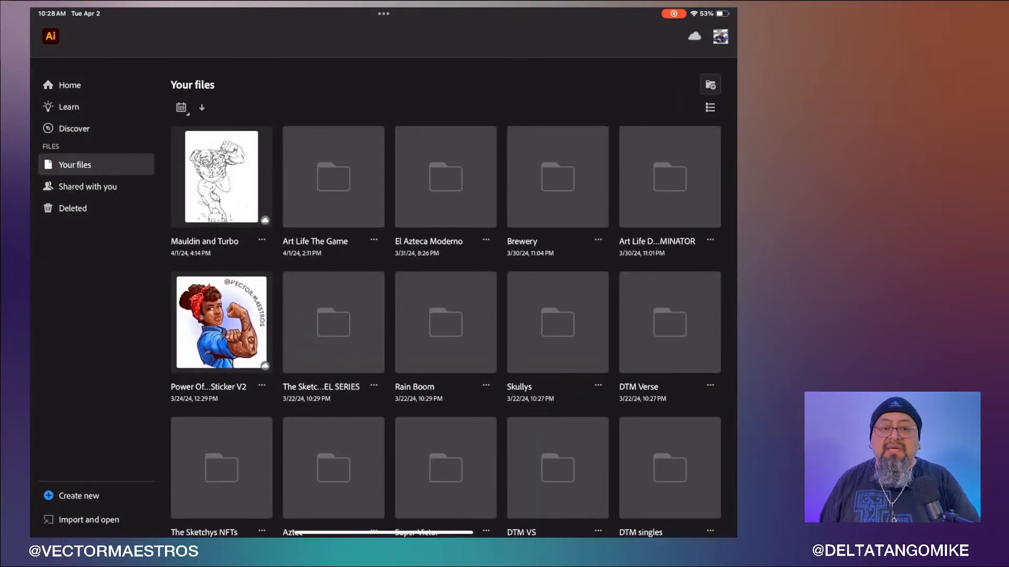
- Browse Your files, the Art Life The Game folder and the Home recent files for the synced logo document
left_click(63, 85)
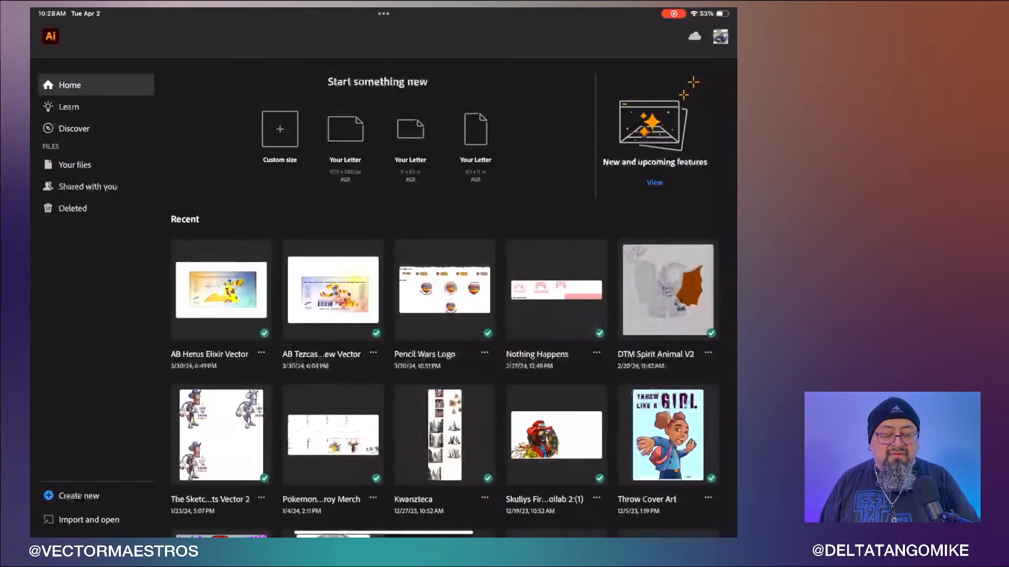
scroll(444, 297, "down", 10)
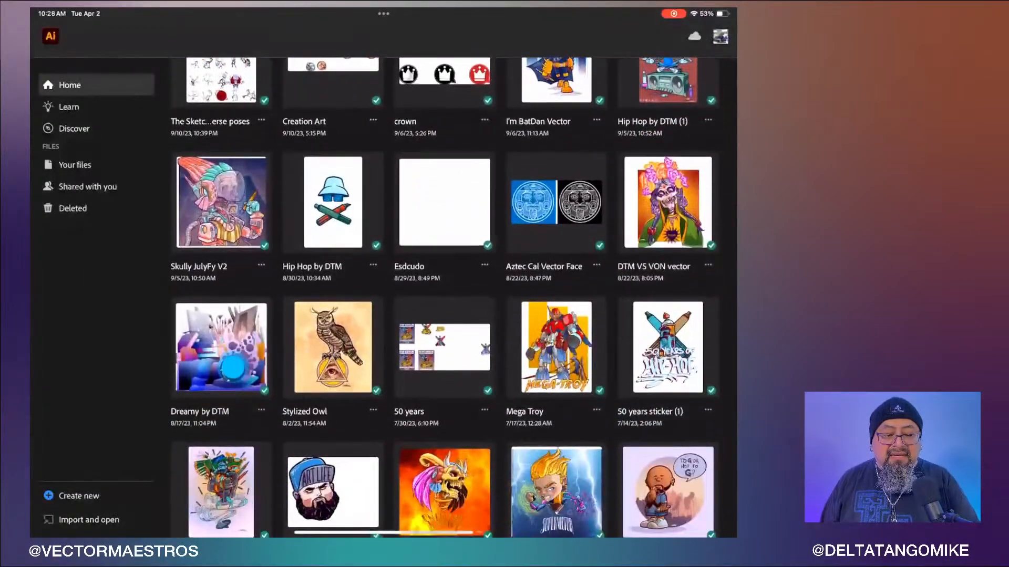
scroll(444, 297, "up", 11)
left_click(66, 169)
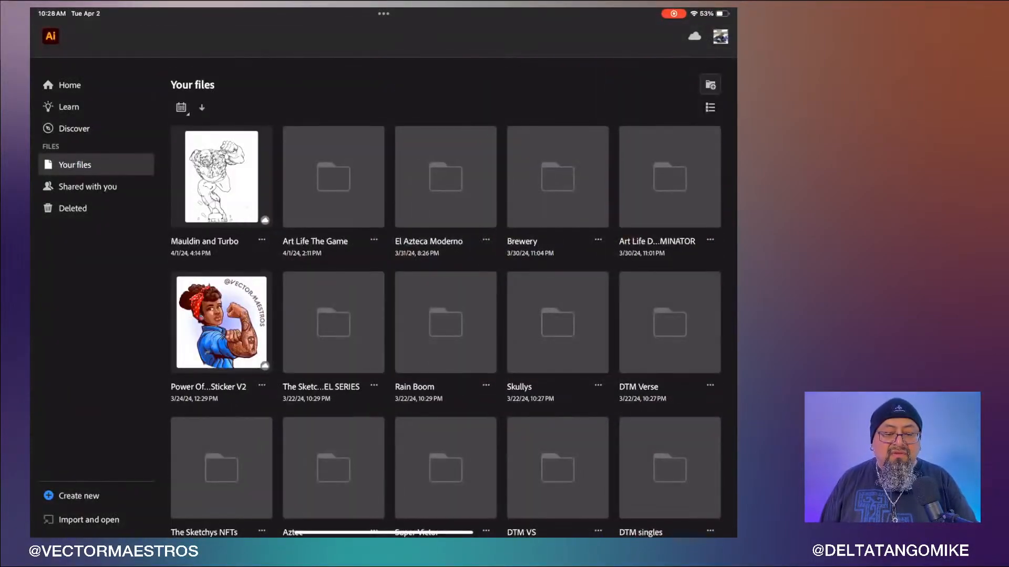
left_click(334, 177)
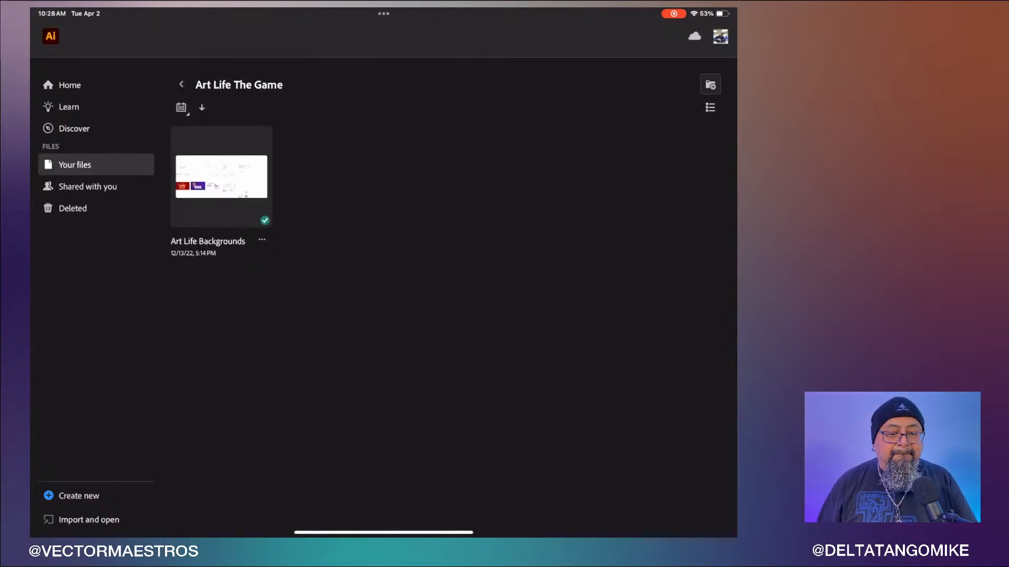
left_click(181, 84)
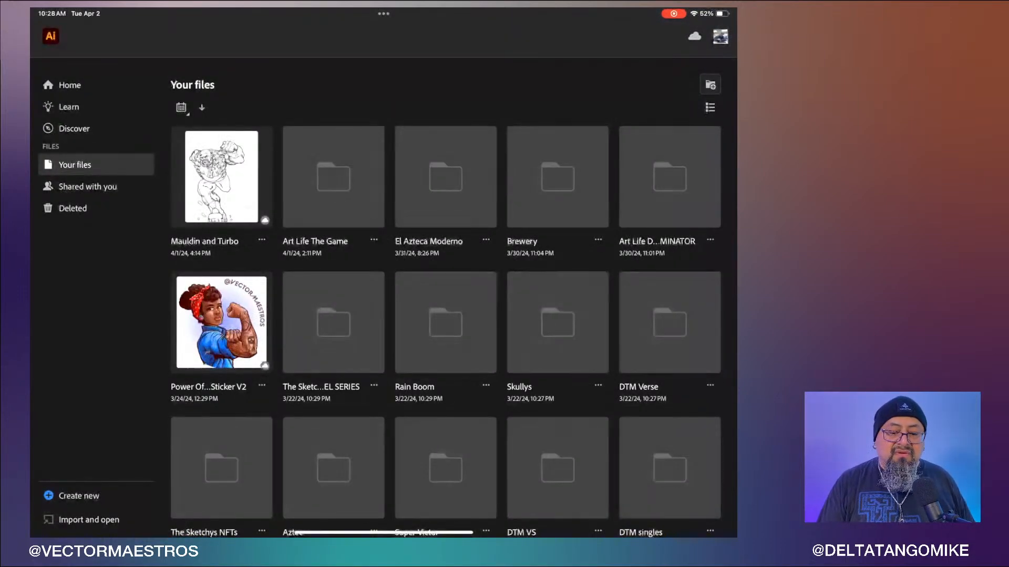
scroll(446, 315, "up", 3)
left_click(70, 85)
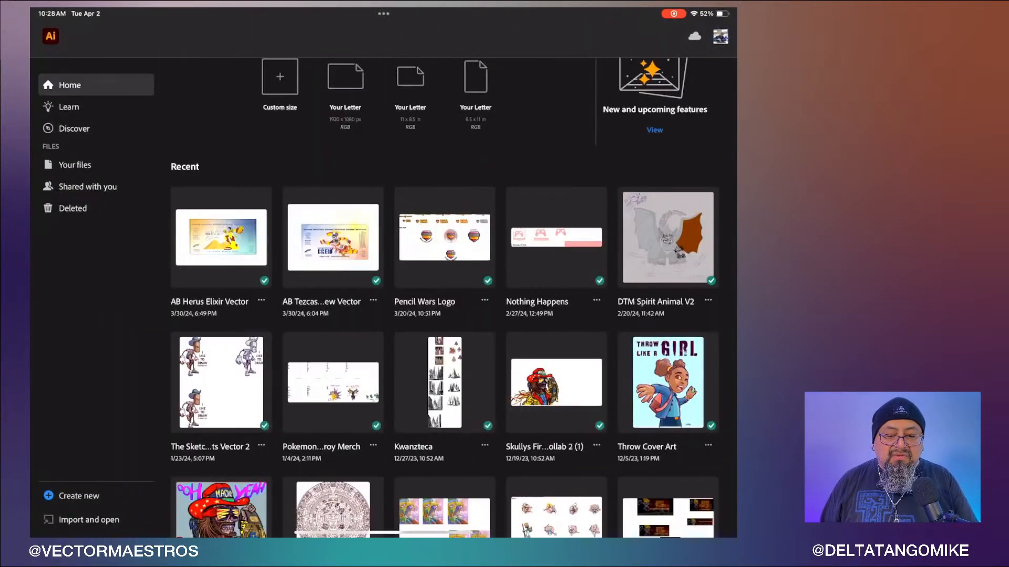
scroll(445, 297, "down", 10)
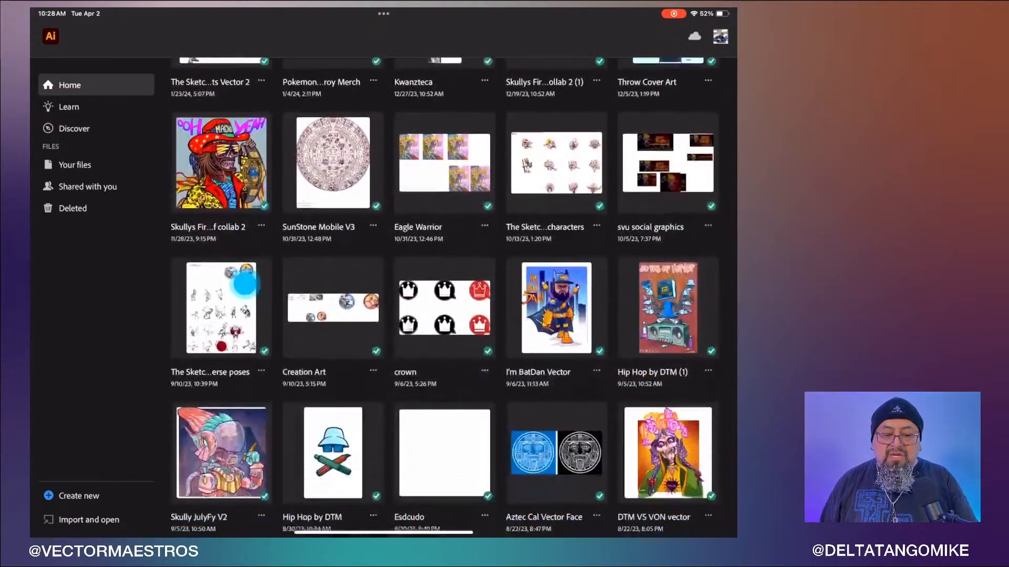
scroll(444, 298, "up", 10)
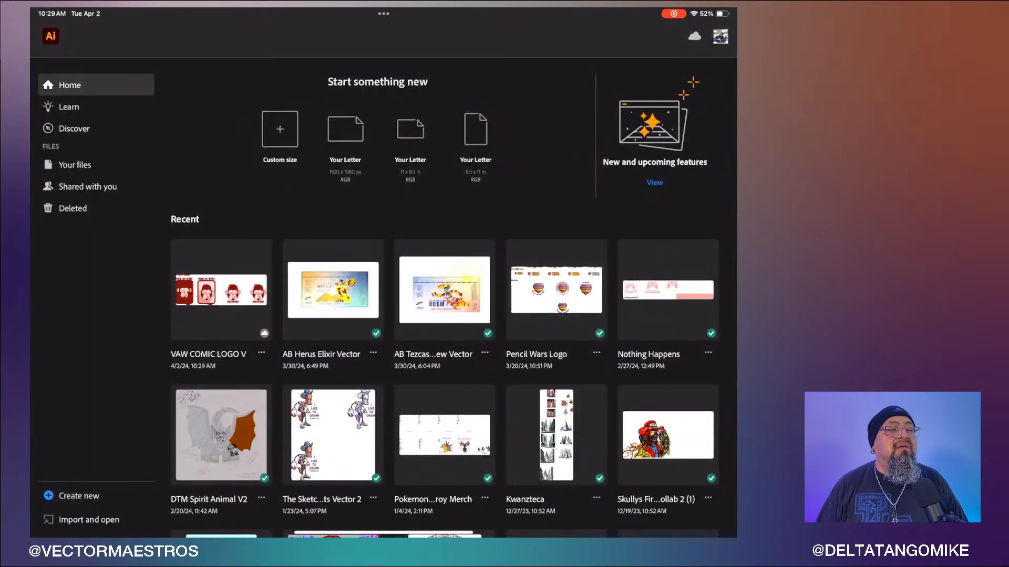
- Open the VAW COMIC LOGO V cloud document in Illustrator on the iPad
left_click(221, 291)
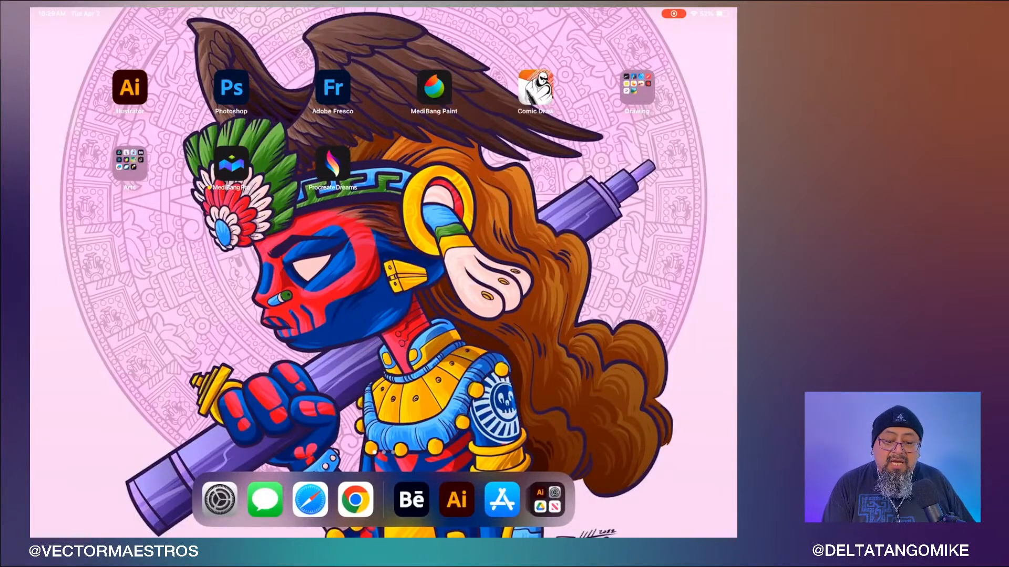
left_click(456, 500)
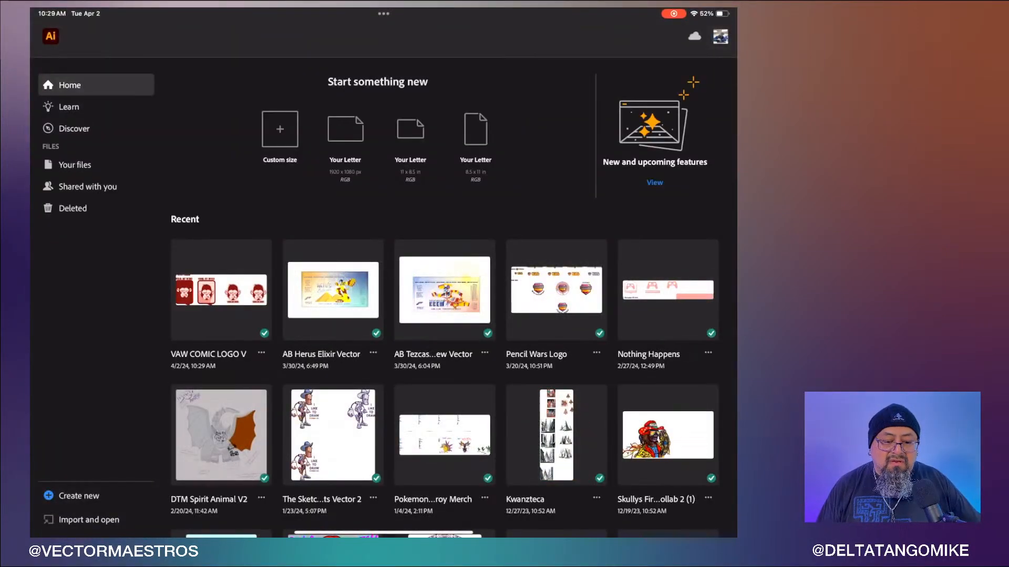
left_click(221, 290)
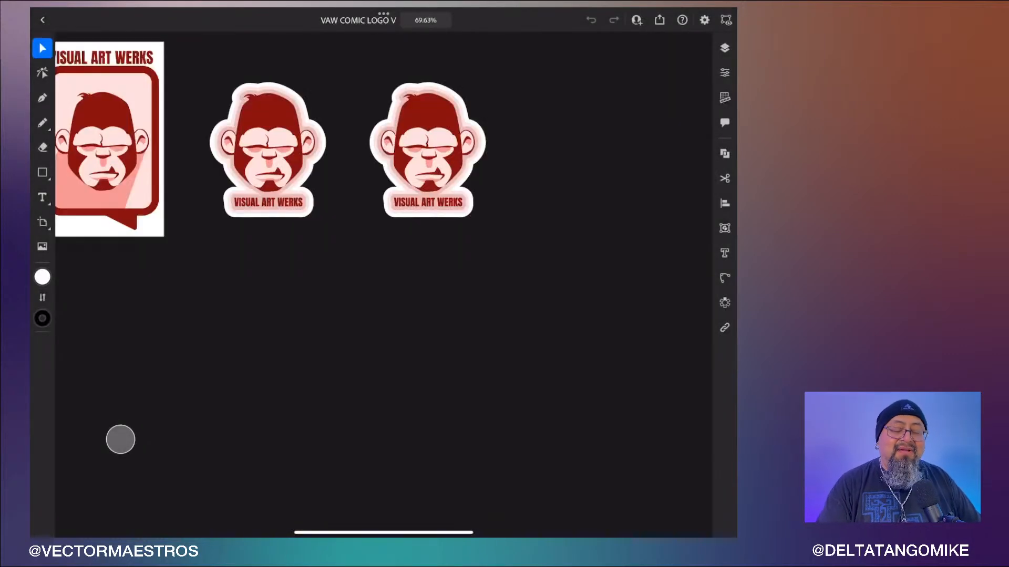
- Open the Layers panel beside the enlarged stickers
scroll(348, 181, "up", 3)
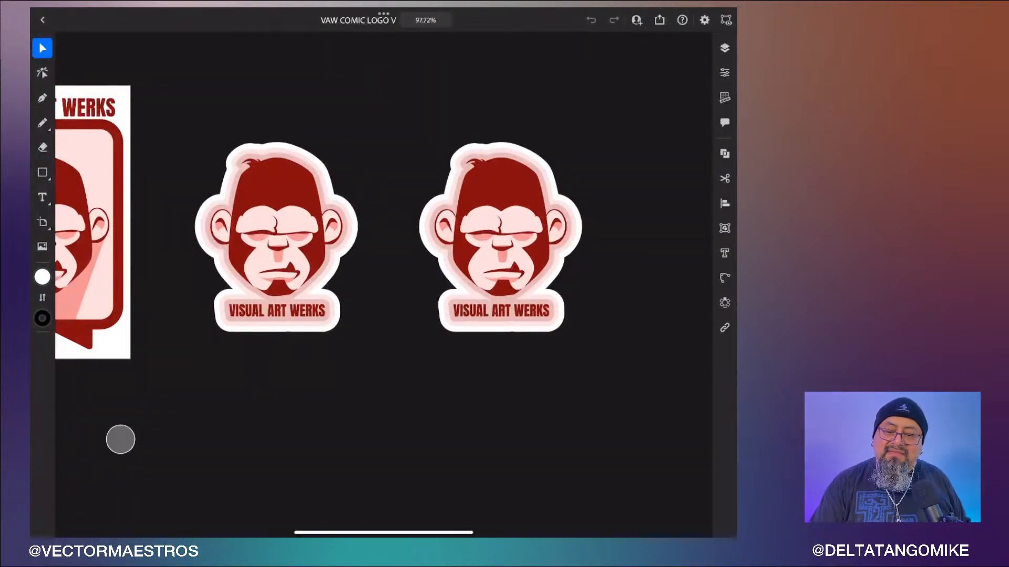
left_click(725, 48)
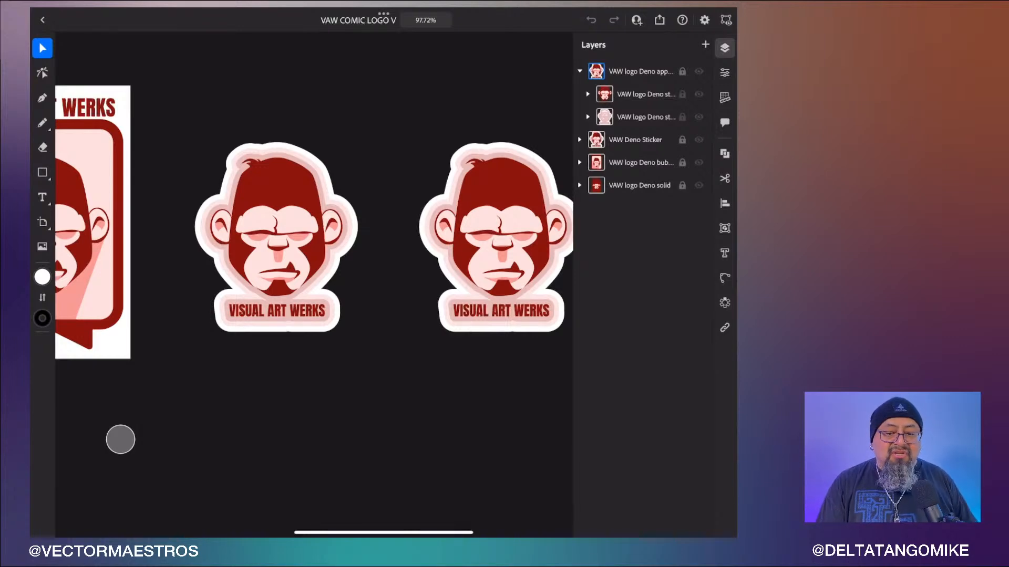
left_click_drag(716, 10, 715, 131)
left_click(558, 284)
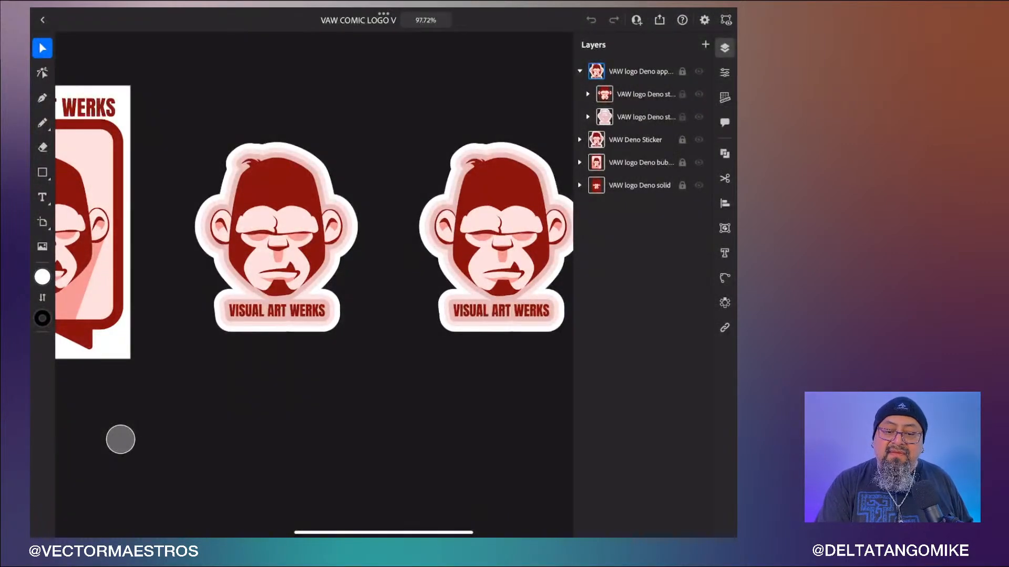
- Expand and unlock the VAW Deno Sticker layer, then select its contents
left_click(579, 140)
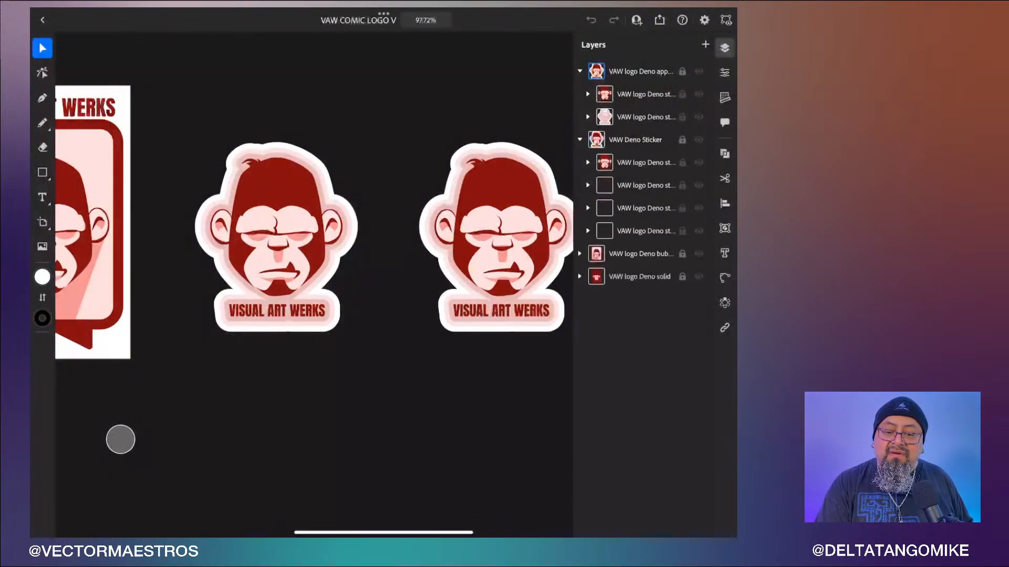
left_click(682, 140)
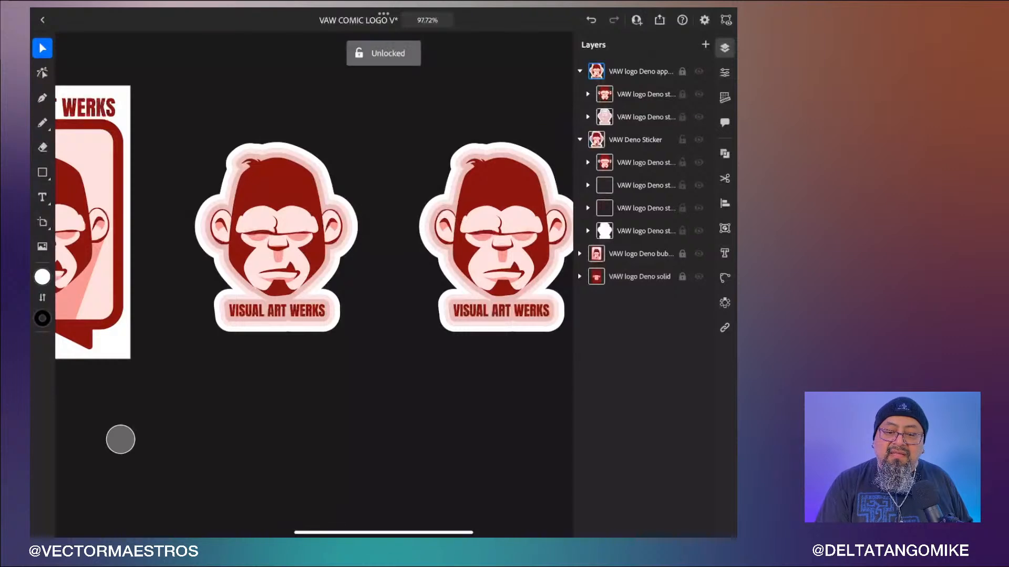
left_click(638, 140)
scroll(457, 412, "down", 3)
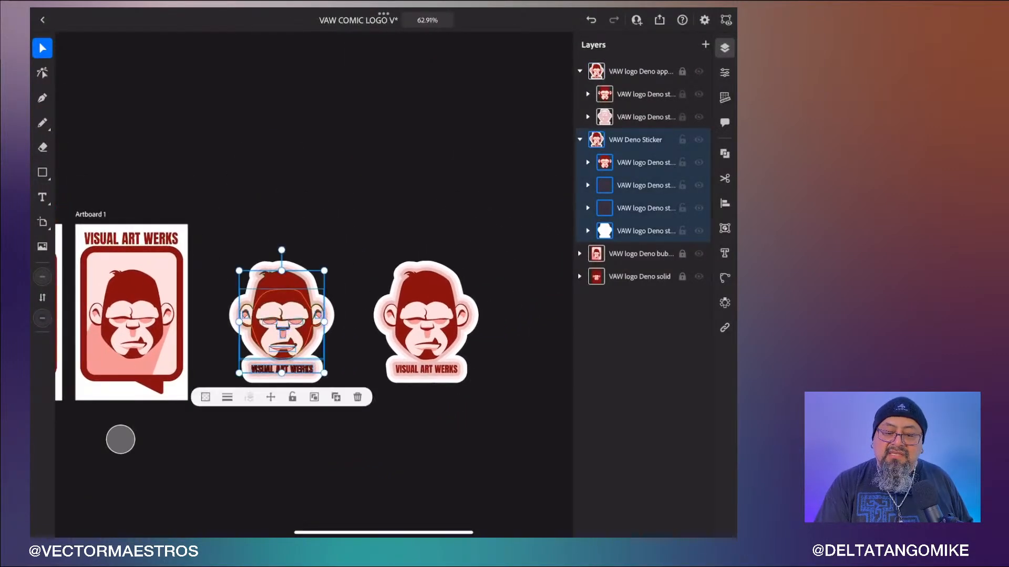
- Copy the top sub-layer artwork of the VAW Deno Sticker layer, then collapse and lock that layer
left_click(646, 162)
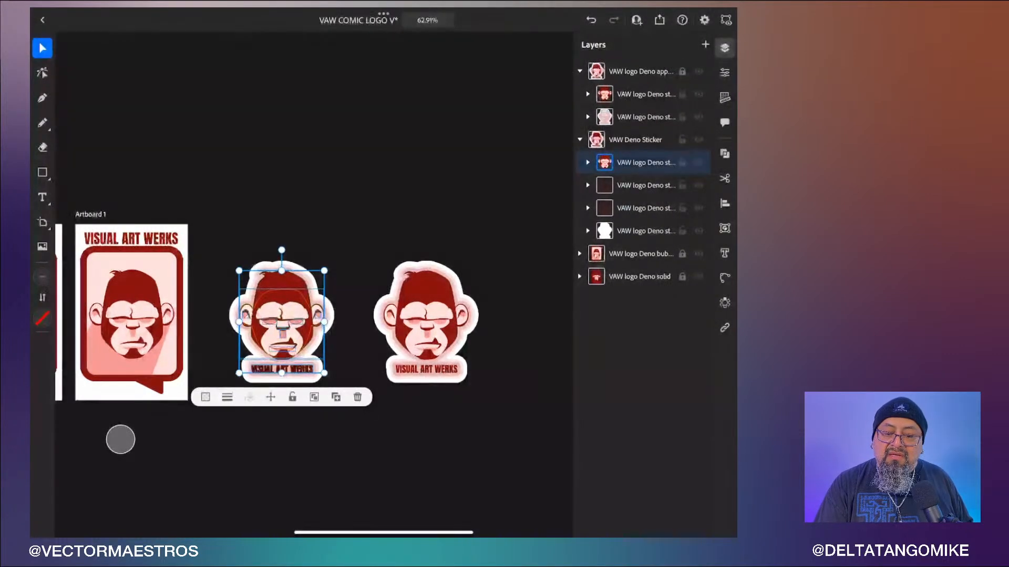
left_click(725, 179)
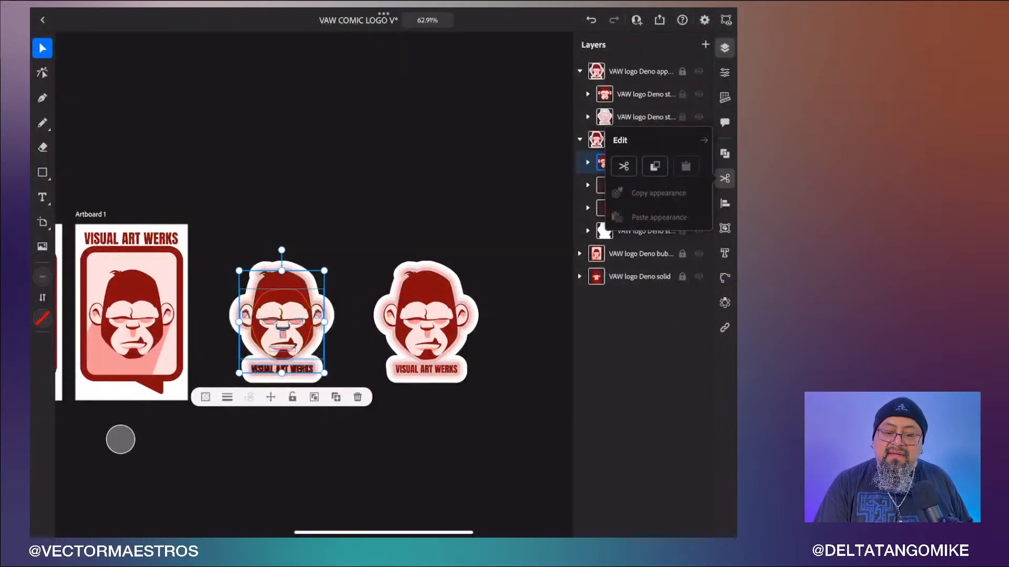
left_click(655, 166)
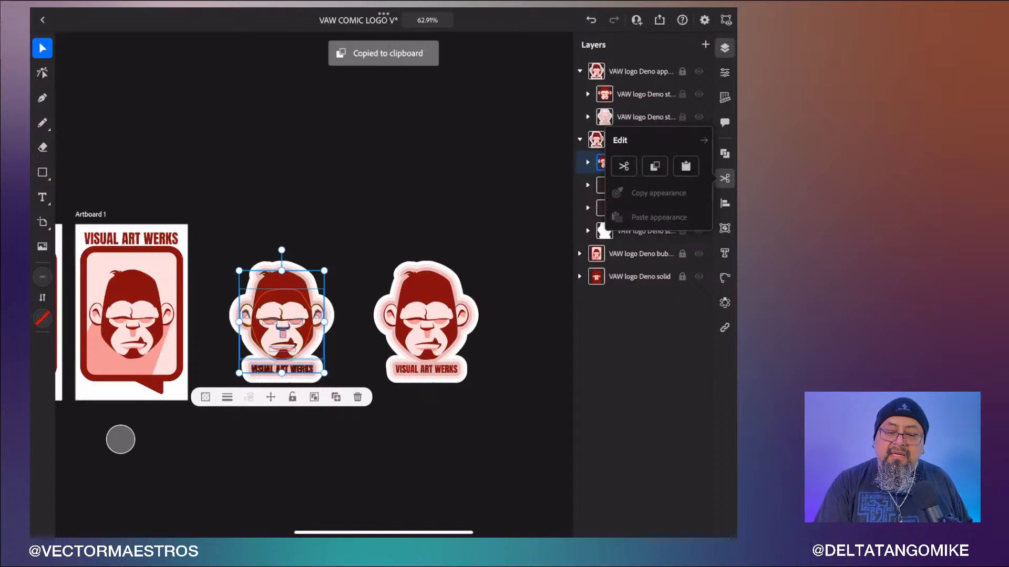
left_click(580, 139)
left_click(682, 140)
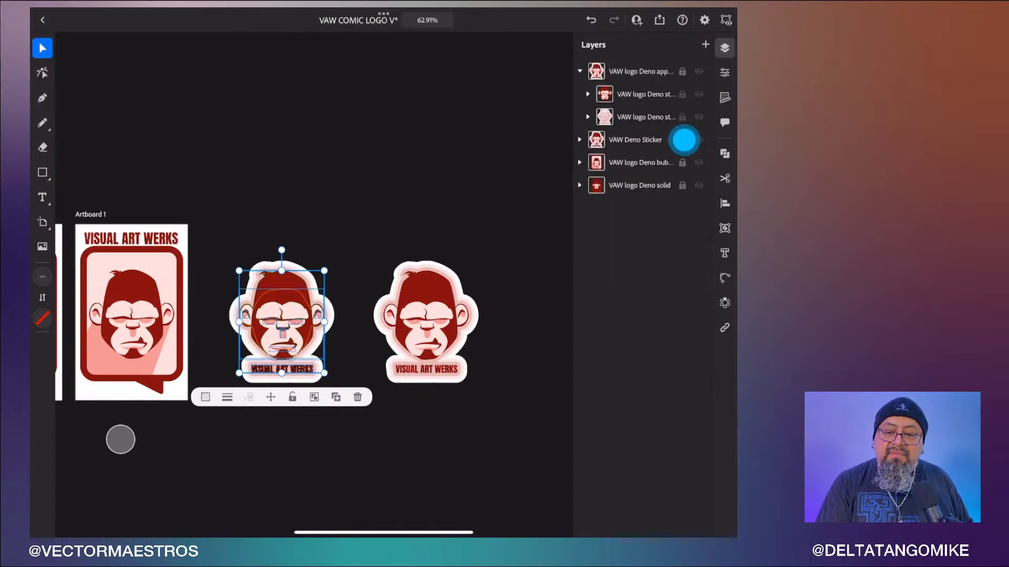
- Paste the copied sticker artwork as a new layer and move it below the existing stickers
left_click_drag(455, 429, 405, 325)
left_click(705, 44)
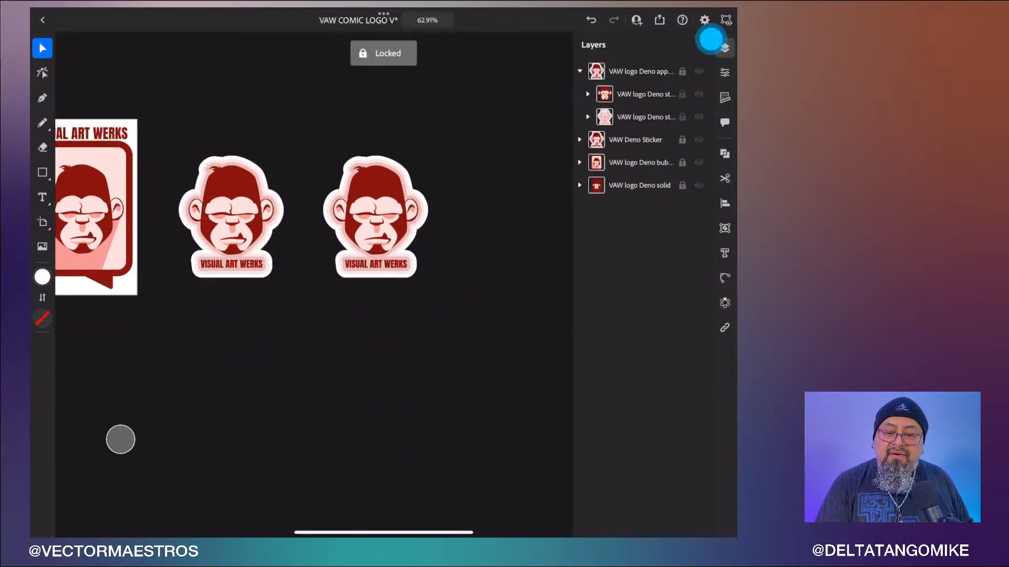
left_click(724, 178)
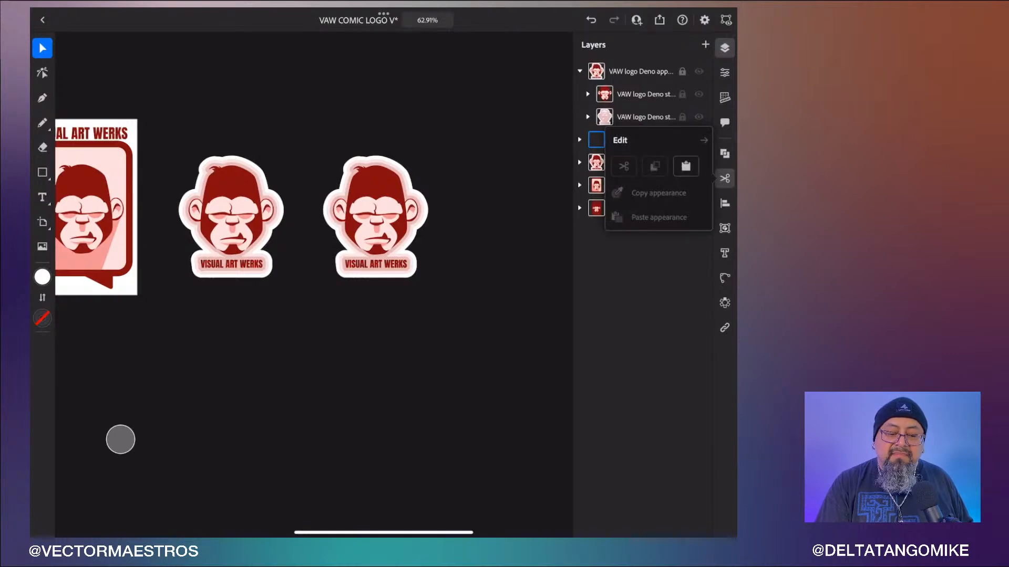
left_click(686, 166)
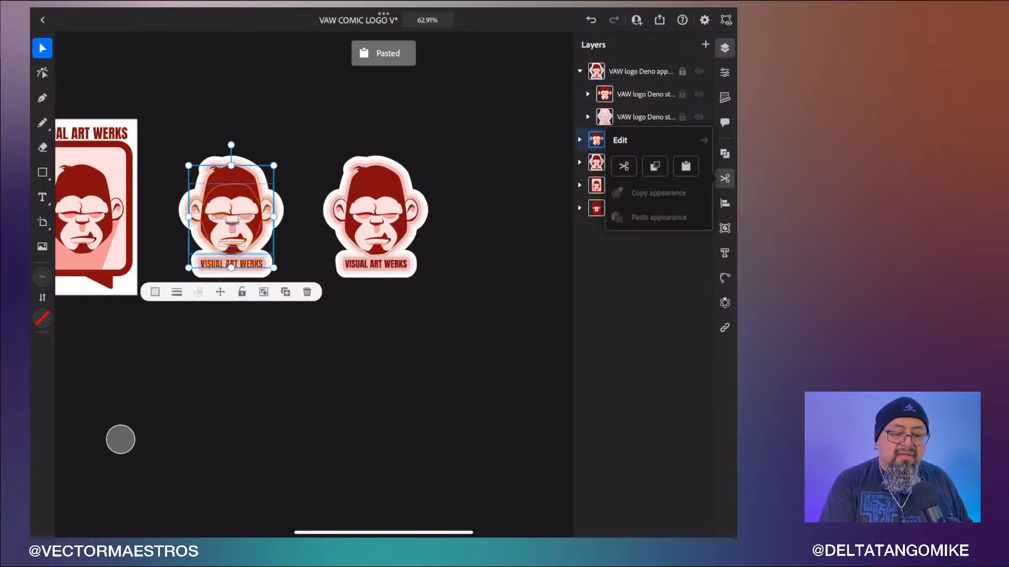
left_click(306, 215)
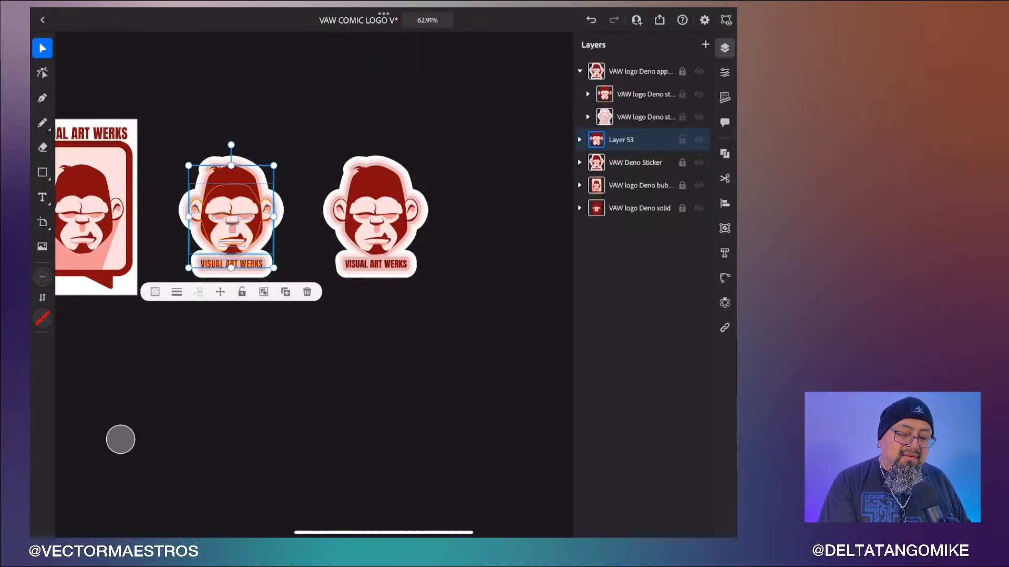
left_click_drag(250, 226, 331, 379)
scroll(487, 362, "up", 5)
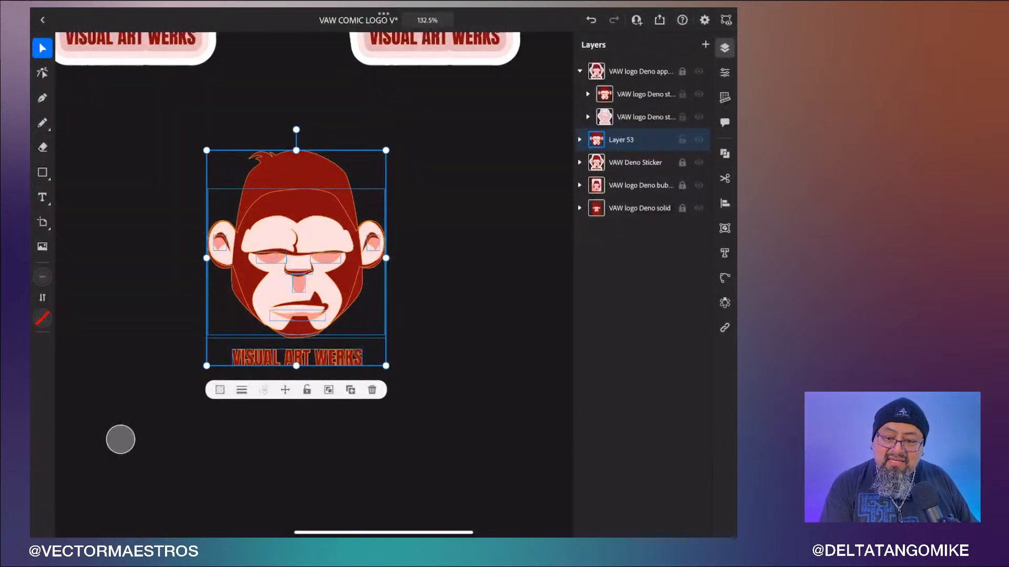
left_click(682, 140)
left_click(725, 178)
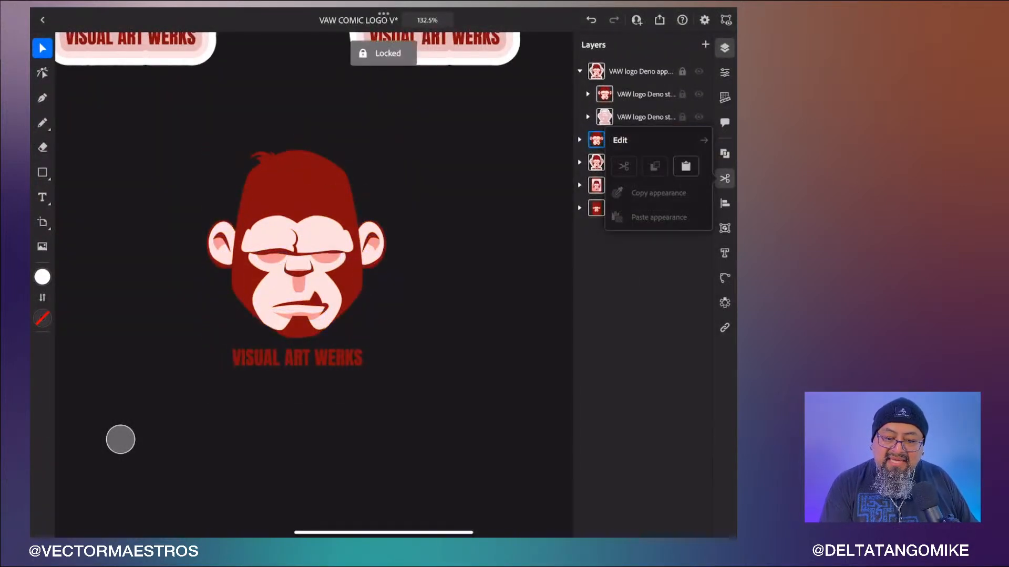
left_click(685, 166)
left_click(478, 333)
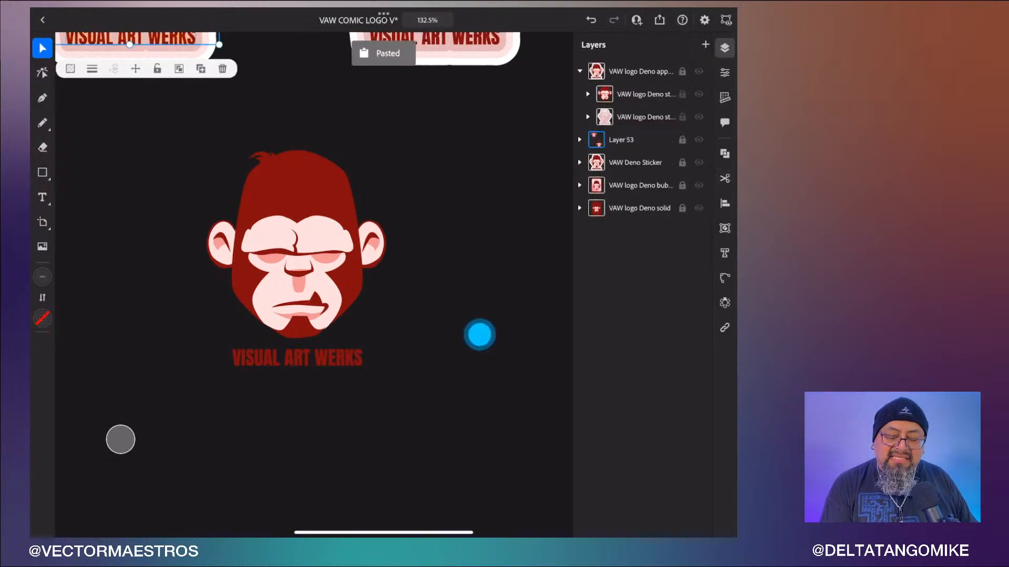
scroll(426, 464, "down", 5)
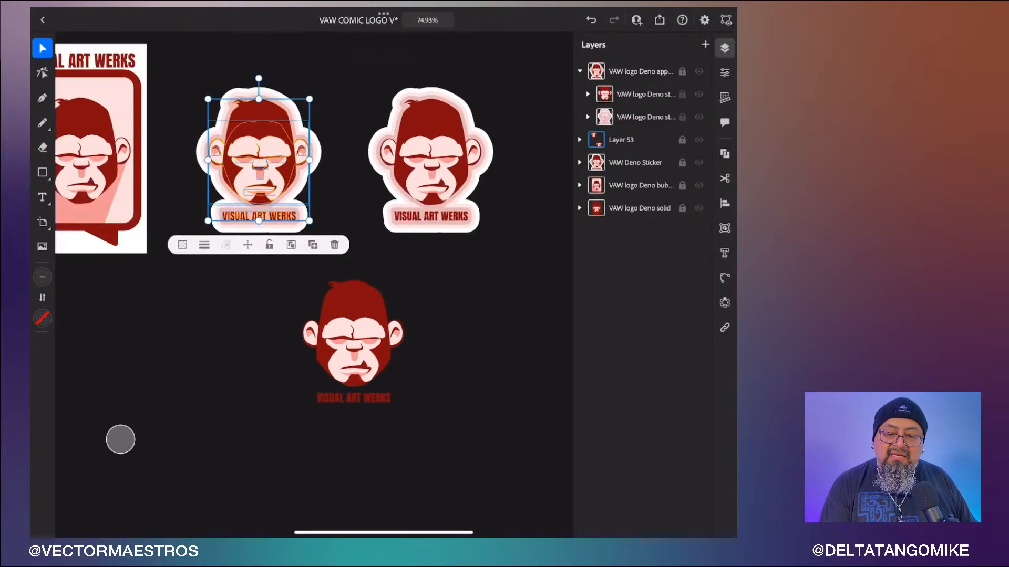
key("ctrl+z")
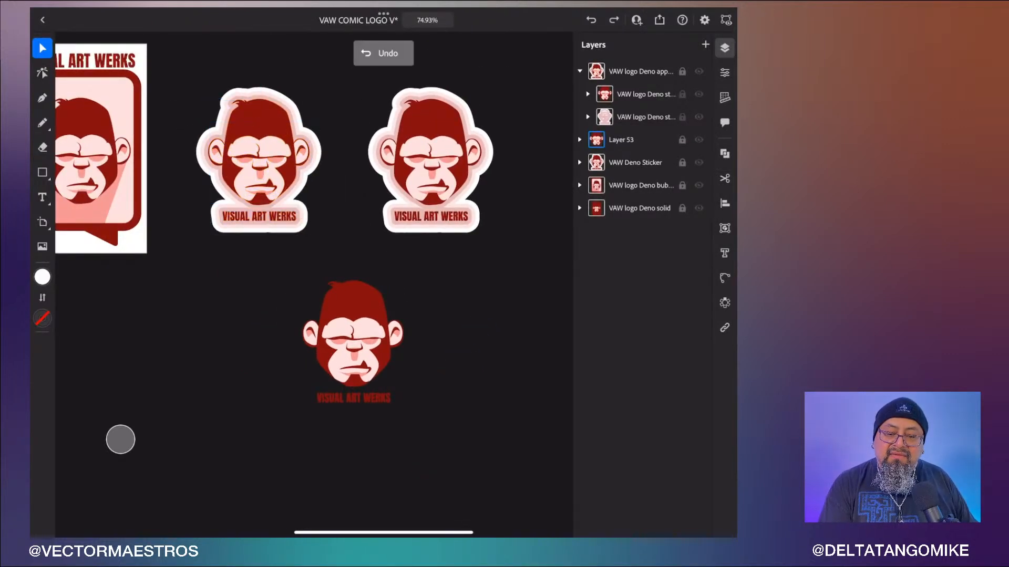
- Unlock Layer 53 and select all of its artwork
left_click(693, 140)
left_click(636, 141)
left_click(698, 139)
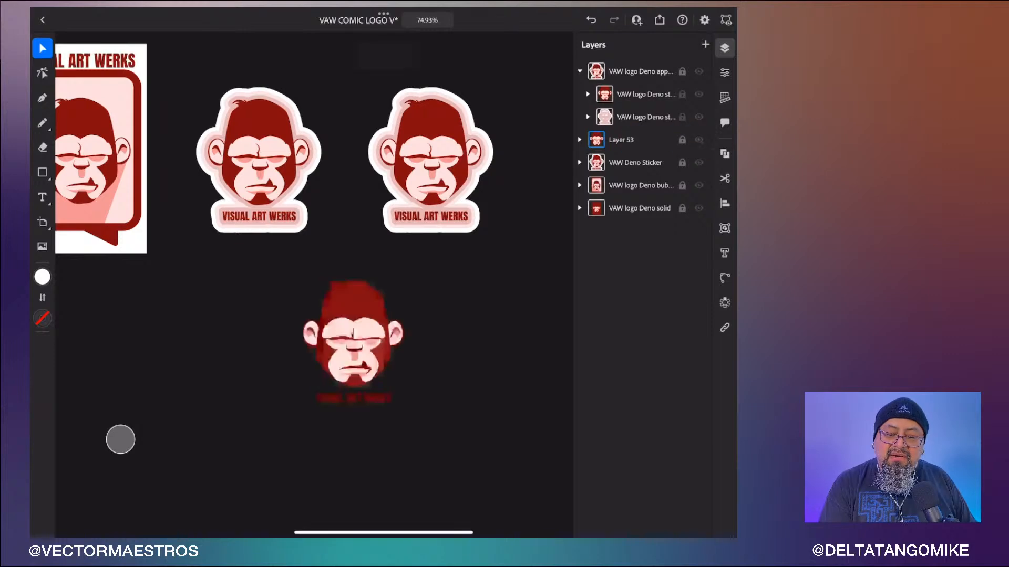
left_click(682, 140)
left_click(596, 139)
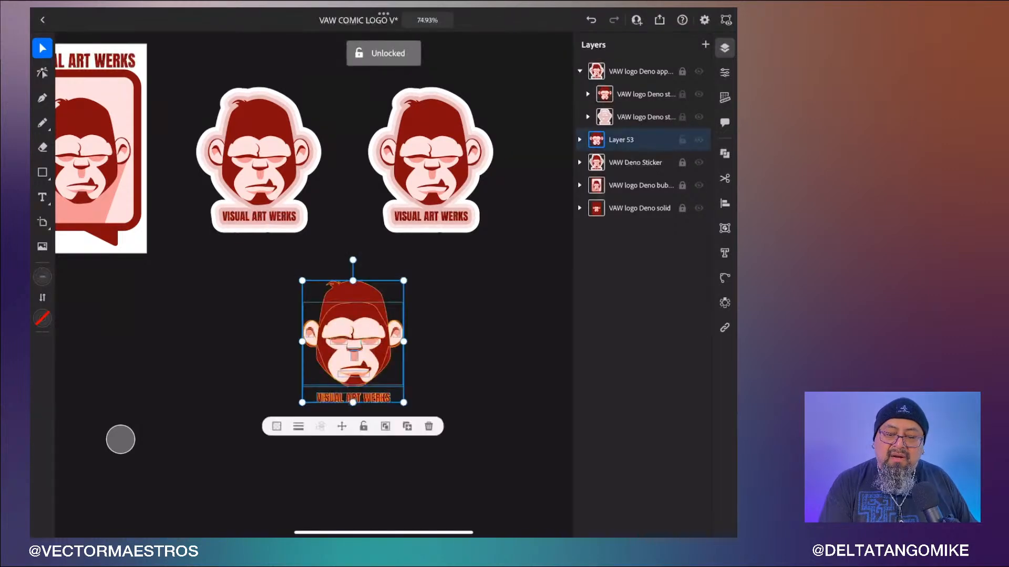
- Copy Layer 53's artwork and paste it in place as a new layer, then lock the new layer
left_click(725, 179)
left_click(655, 166)
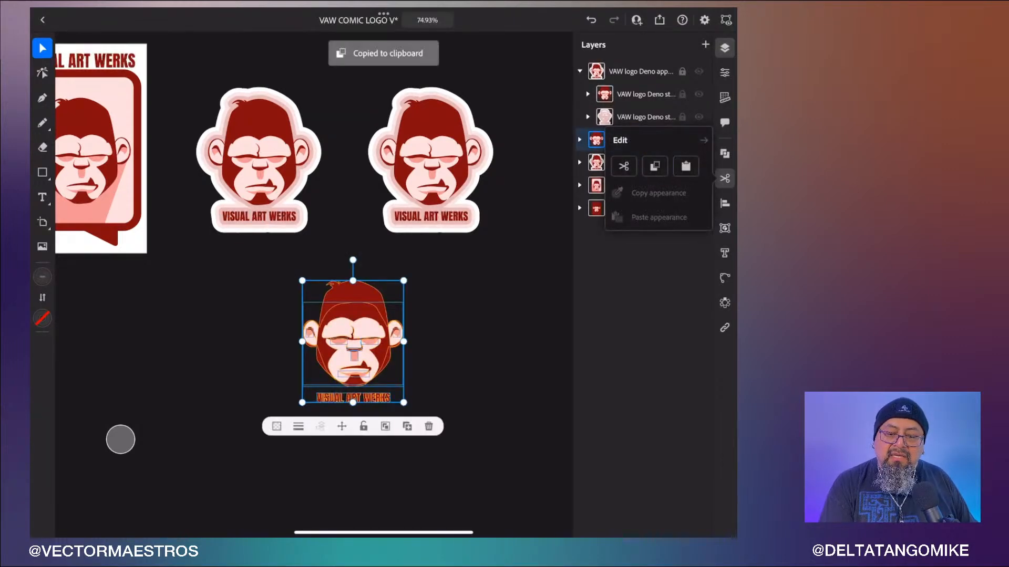
left_click(725, 179)
left_click(473, 326)
left_click(724, 179)
left_click(686, 167)
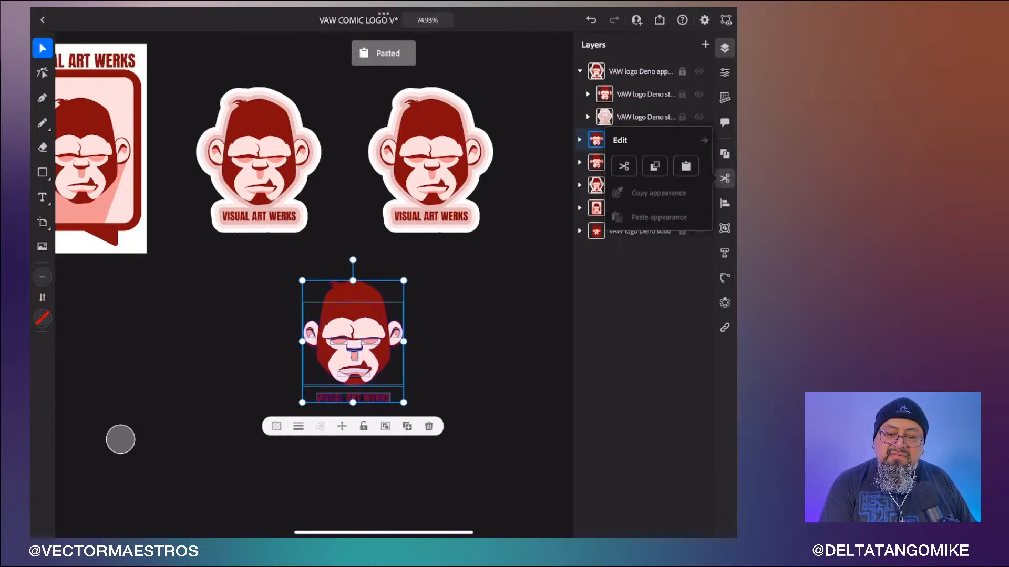
left_click(724, 178)
left_click(682, 139)
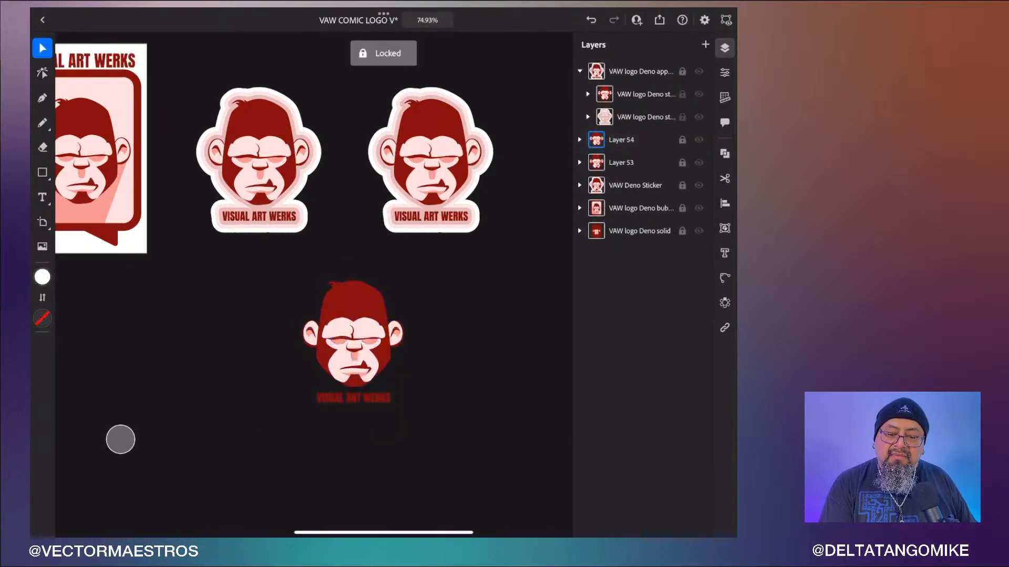
- Select Layer 53's artwork and set its fill color to white
left_click(682, 163)
left_click(621, 163)
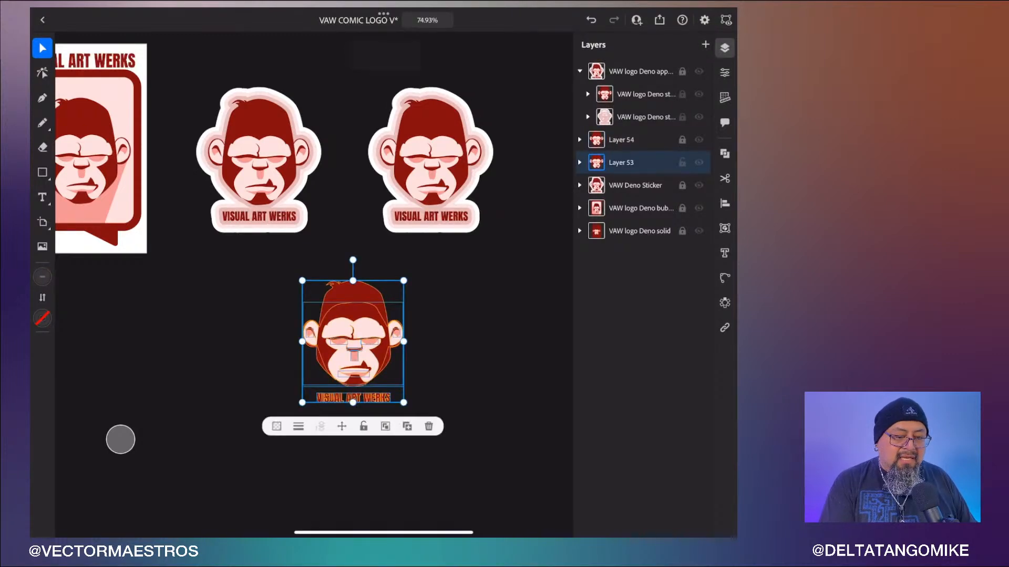
left_click(42, 276)
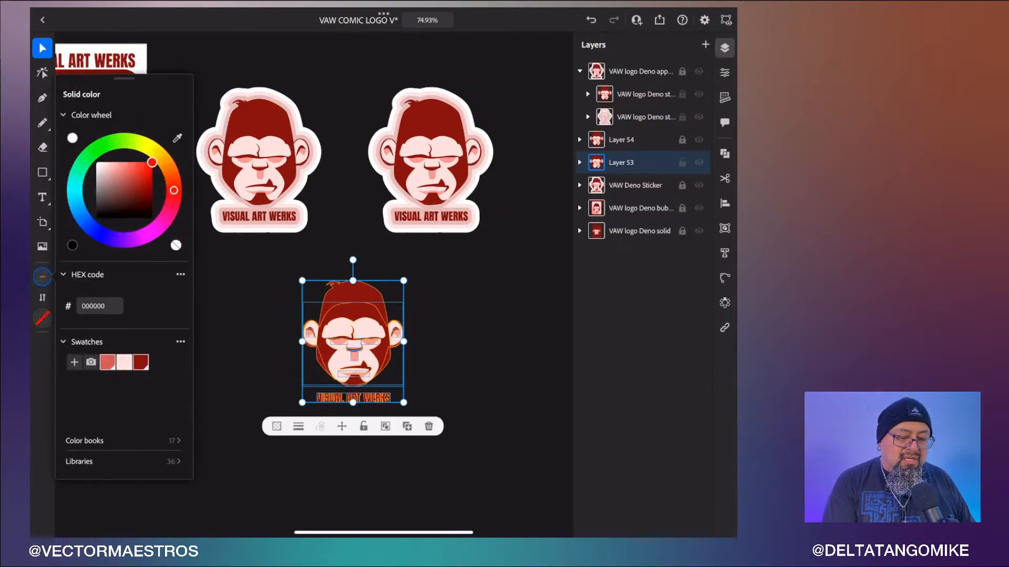
left_click(72, 138)
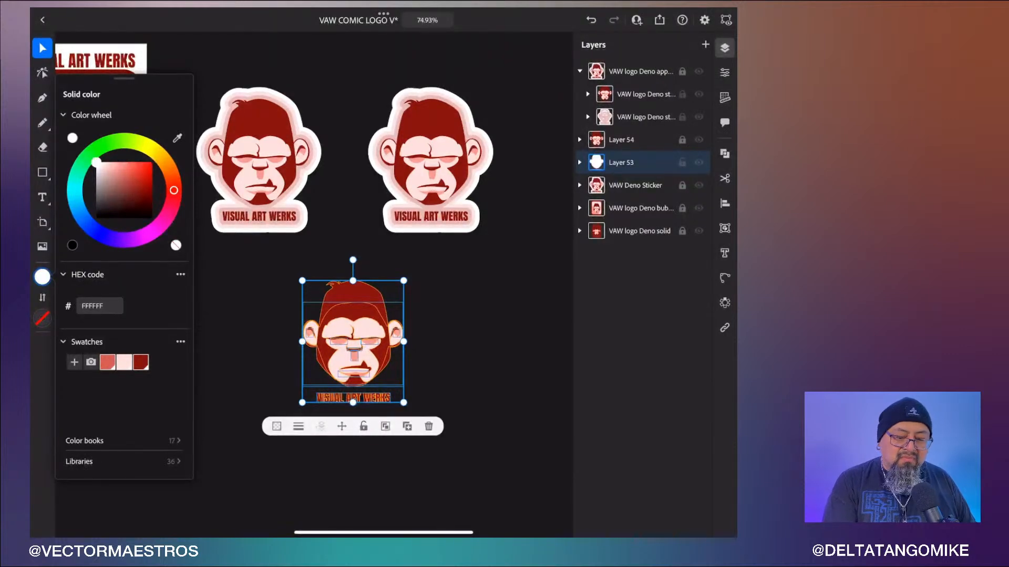
left_click(511, 377)
scroll(490, 438, "up", 5)
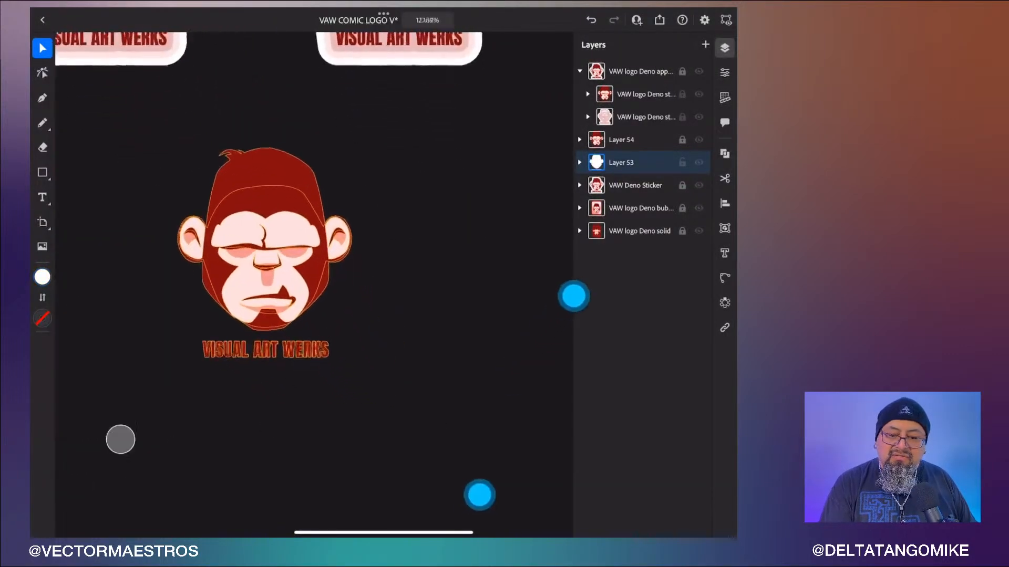
- Give the selected artwork a 20 pt stroke, adjusting its stroke alignment and setting round corners
left_click(724, 73)
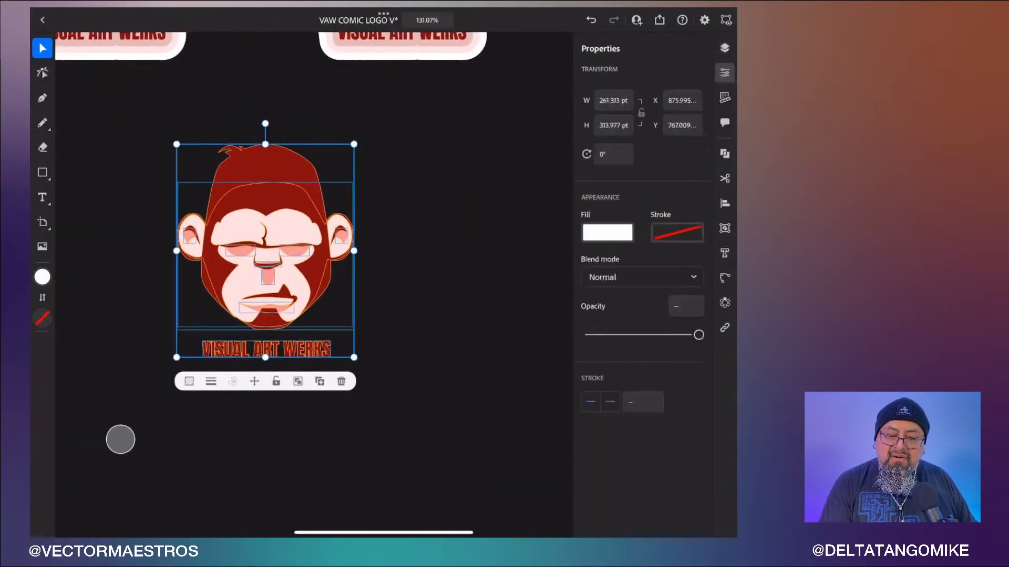
left_click(643, 402)
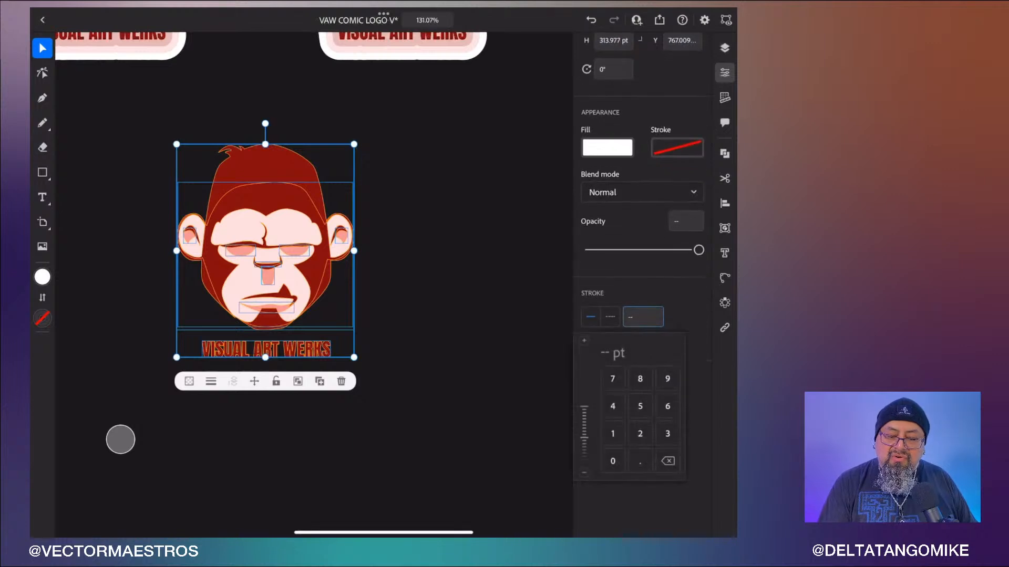
type("20")
key("Return")
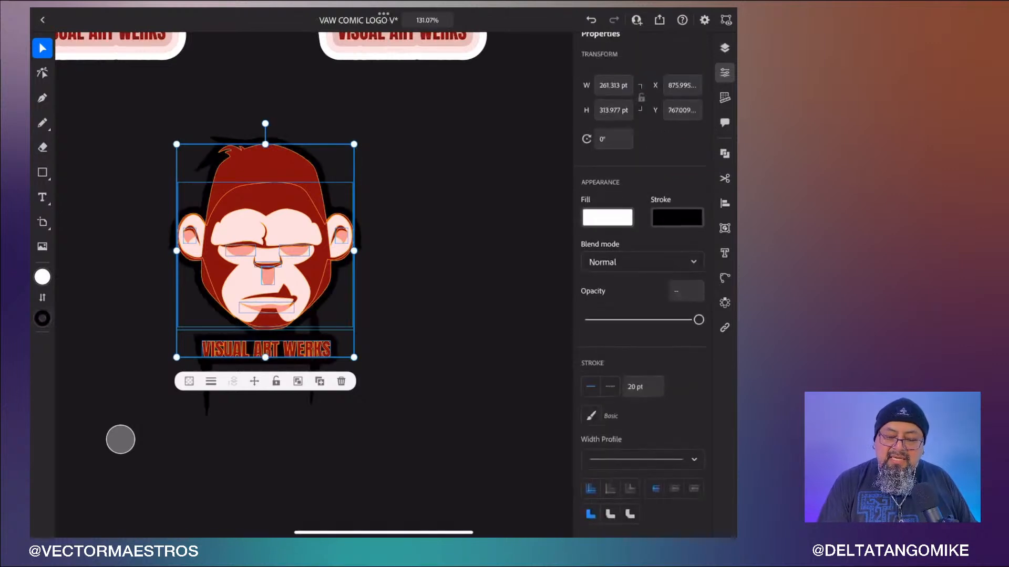
left_click(675, 489)
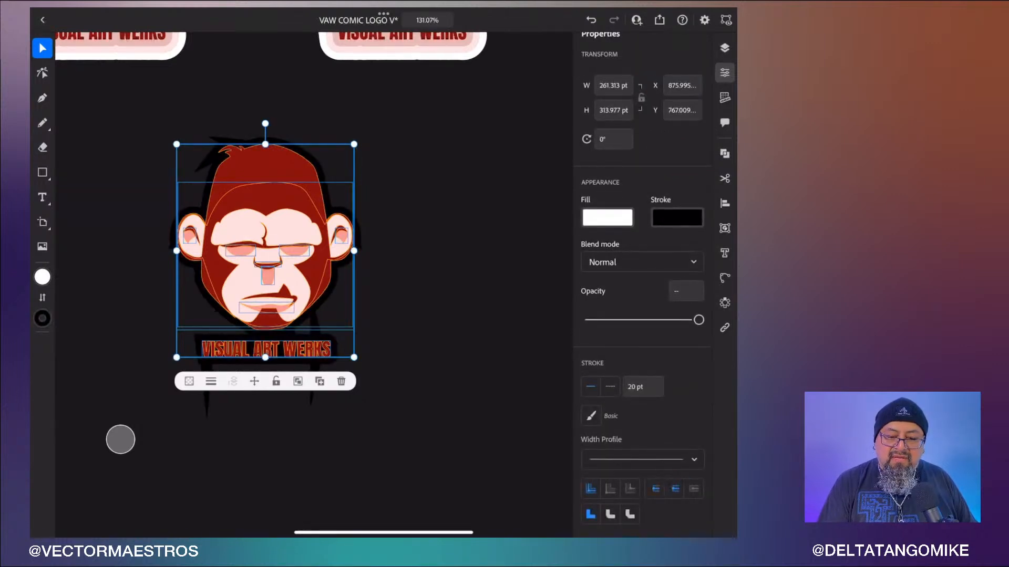
left_click(610, 514)
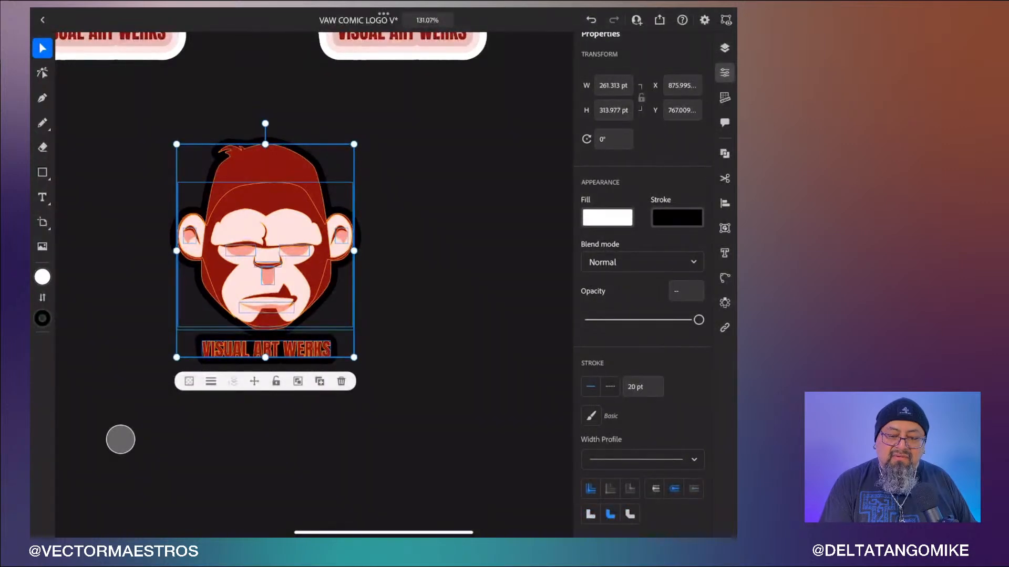
- Set the artwork's stroke color to white
left_click(676, 217)
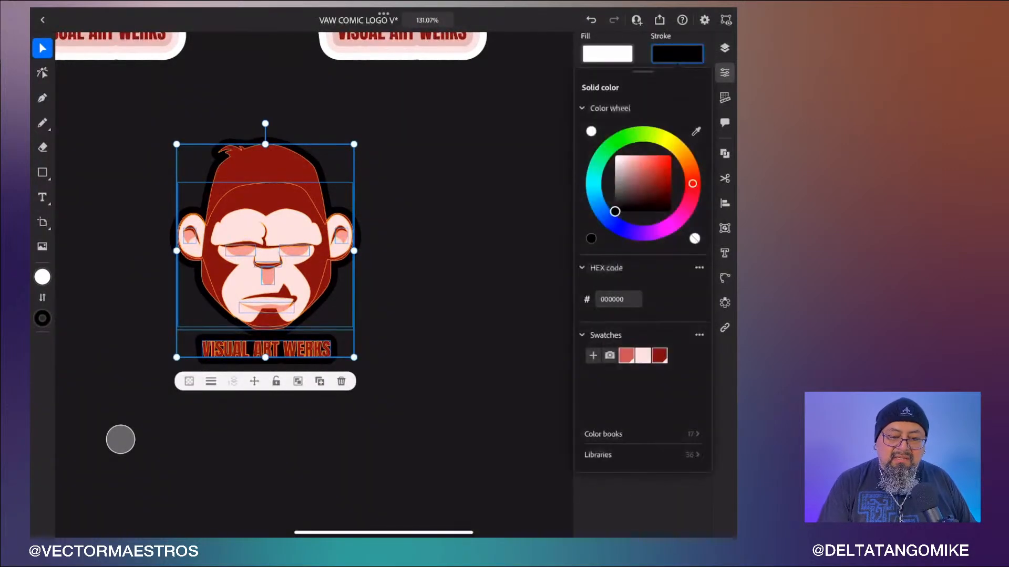
left_click(591, 131)
left_click(525, 493)
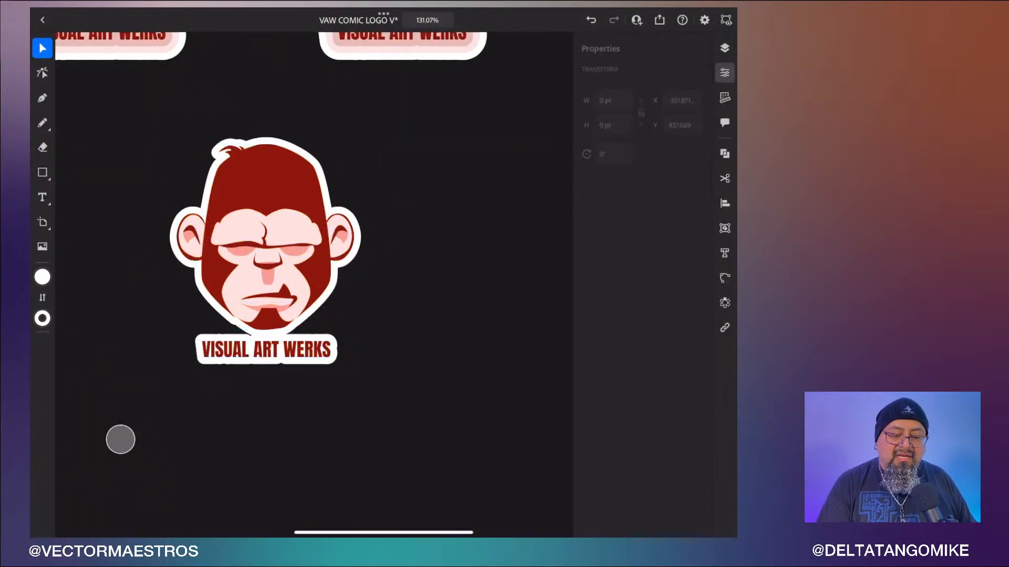
scroll(426, 321, "up", 5)
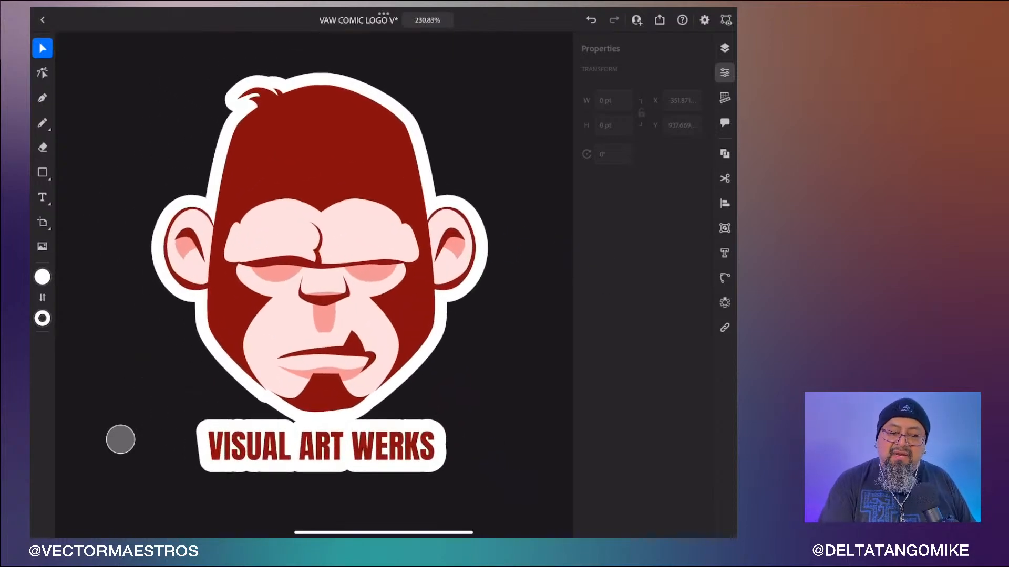
- Set Layer 53's artwork stroke to dark red 821919 sampled from the head, and lower its opacity to 20%
left_click(724, 72)
left_click(724, 46)
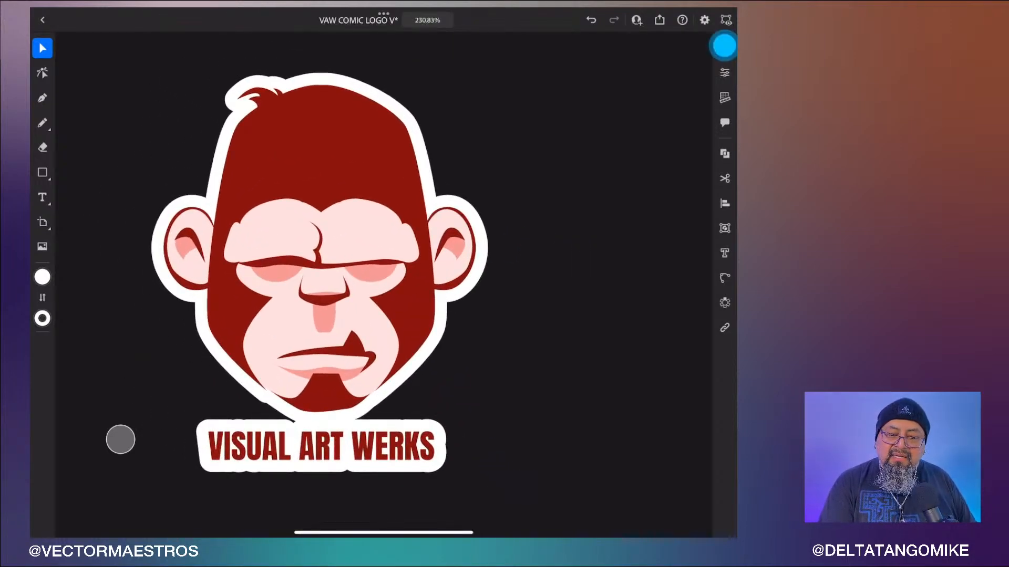
left_click(621, 162)
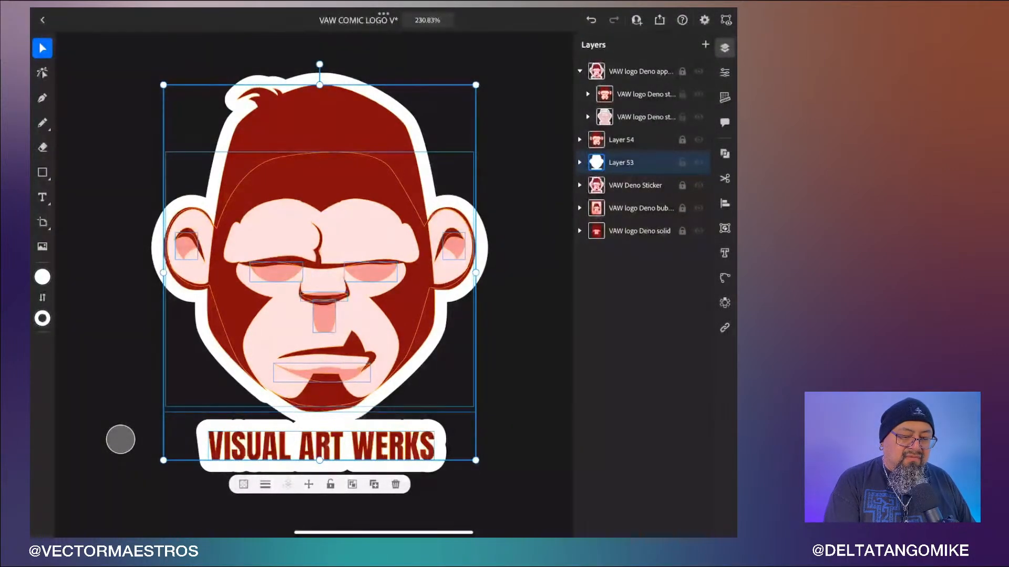
left_click(43, 319)
left_click(177, 179)
left_click(384, 272)
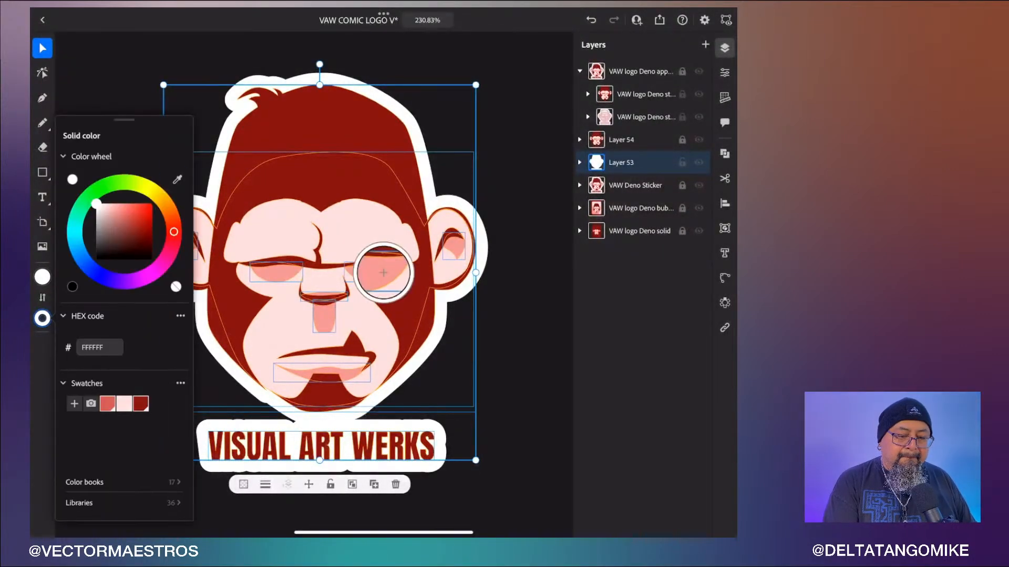
left_click(182, 181)
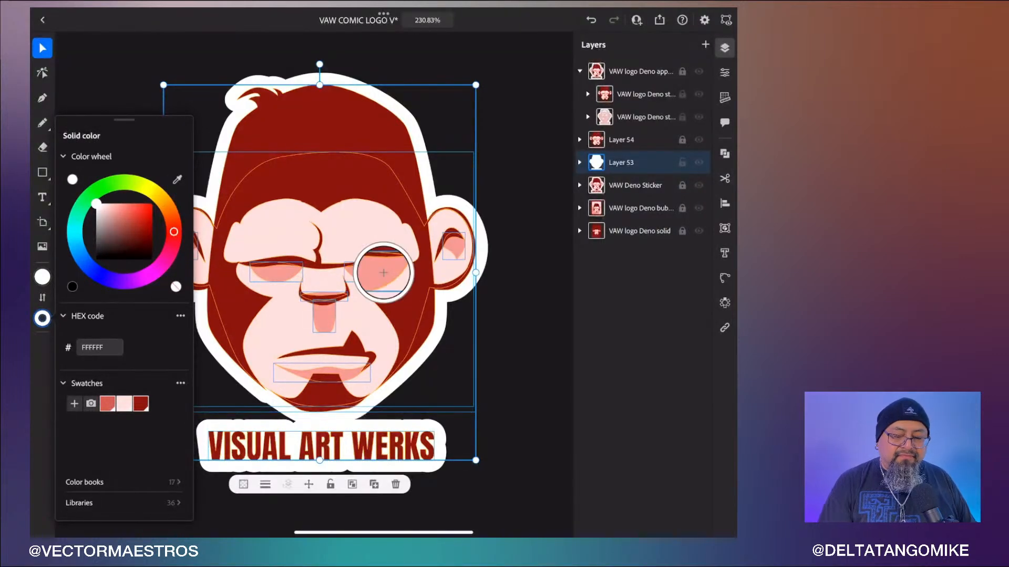
left_click(180, 176)
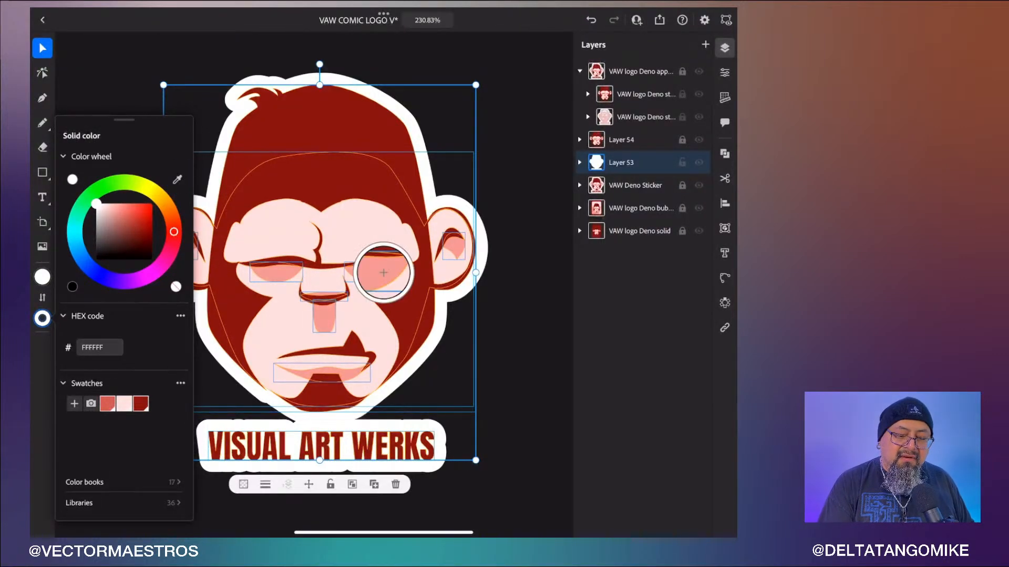
left_click_drag(384, 273, 351, 178)
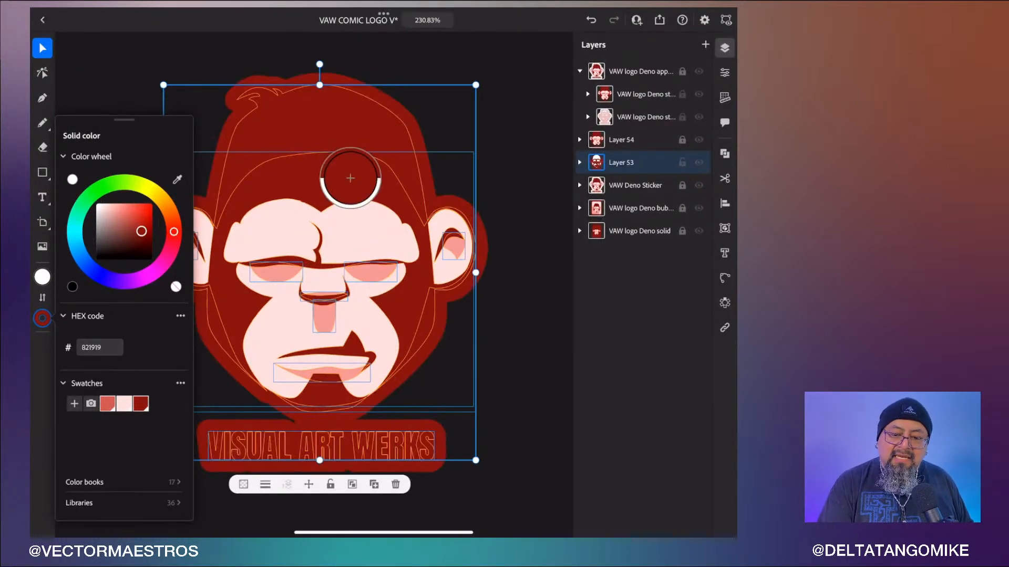
left_click(120, 439)
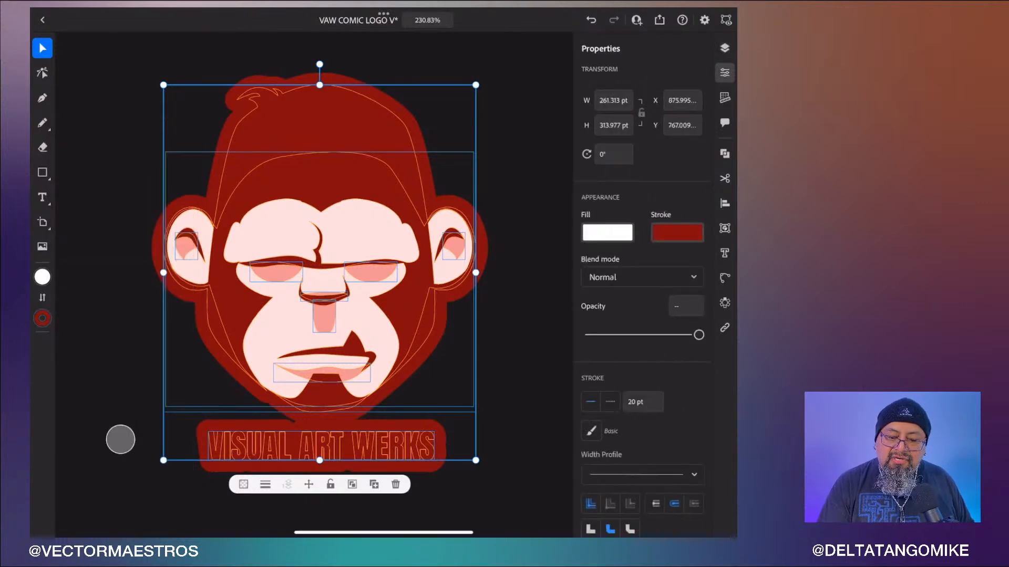
left_click_drag(699, 335, 612, 336)
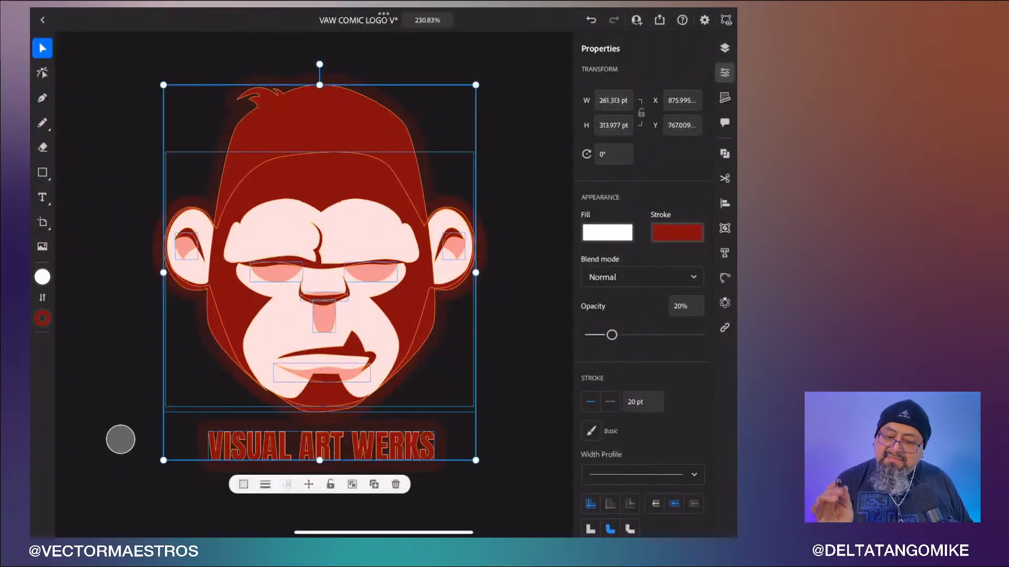
- Copy Layer 53's artwork and paste it into the new Layer 55, moved below Layer 53
left_click(725, 47)
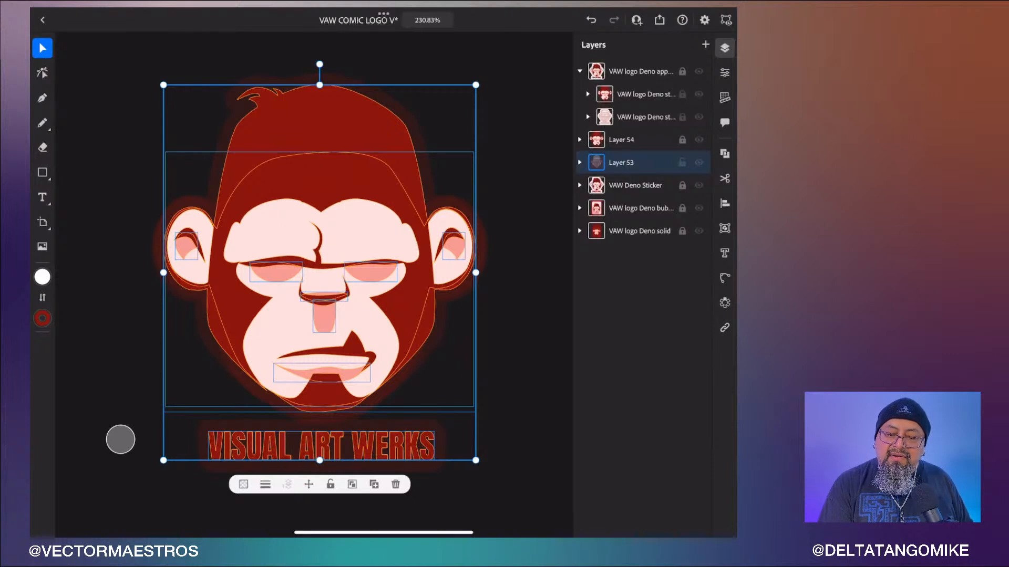
left_click(724, 178)
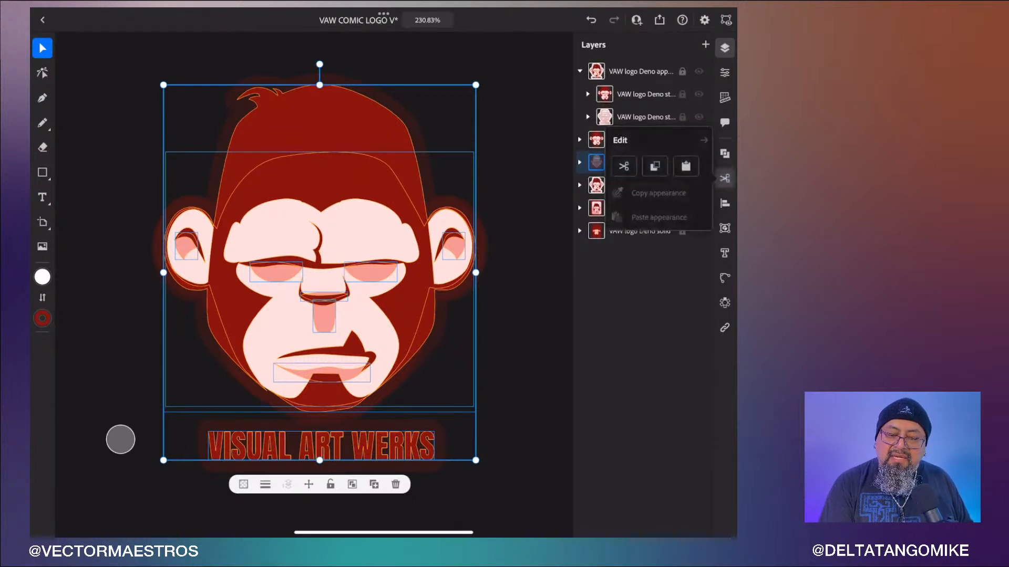
left_click(655, 166)
left_click(686, 166)
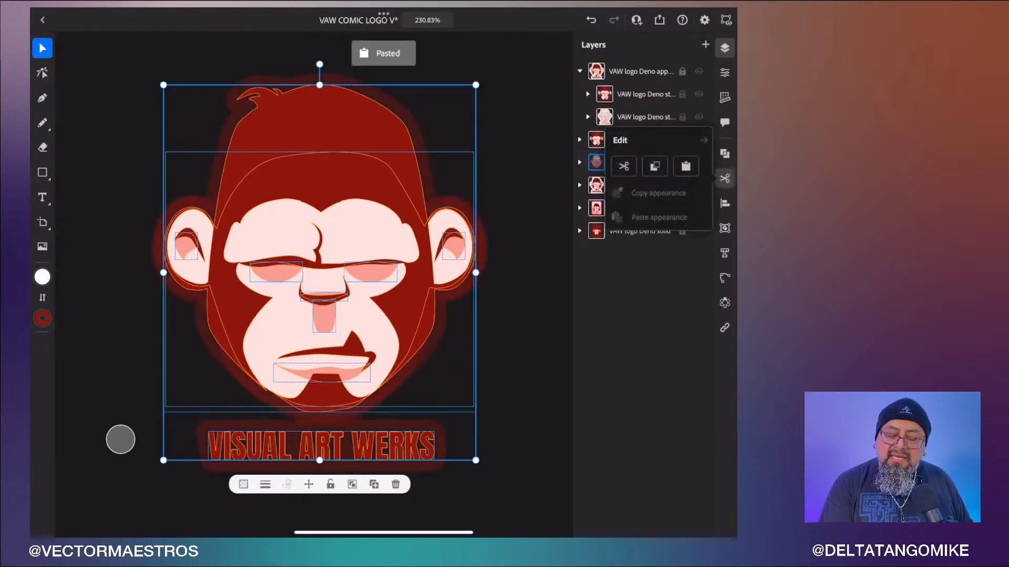
left_click(725, 178)
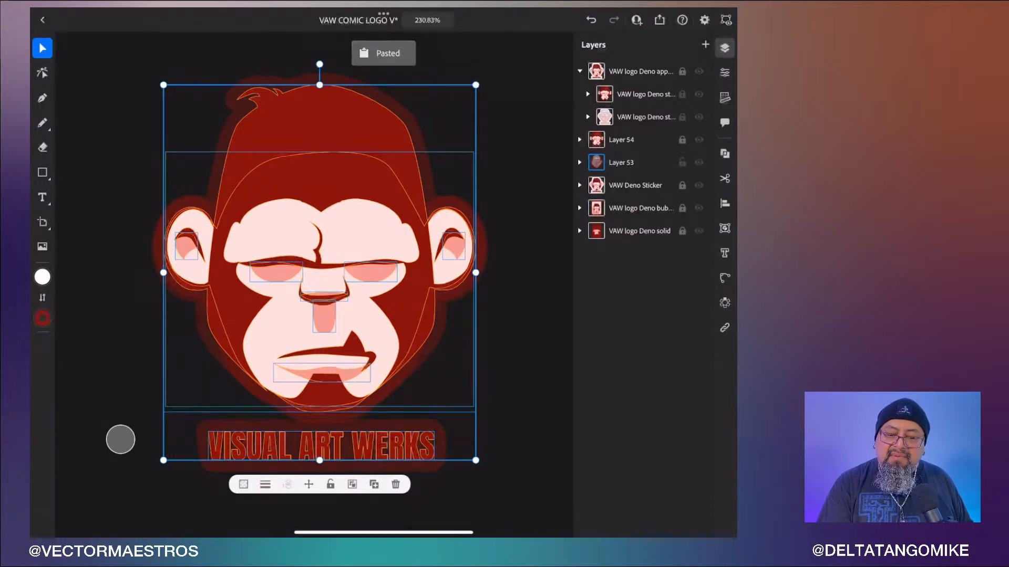
key("ctrl+z")
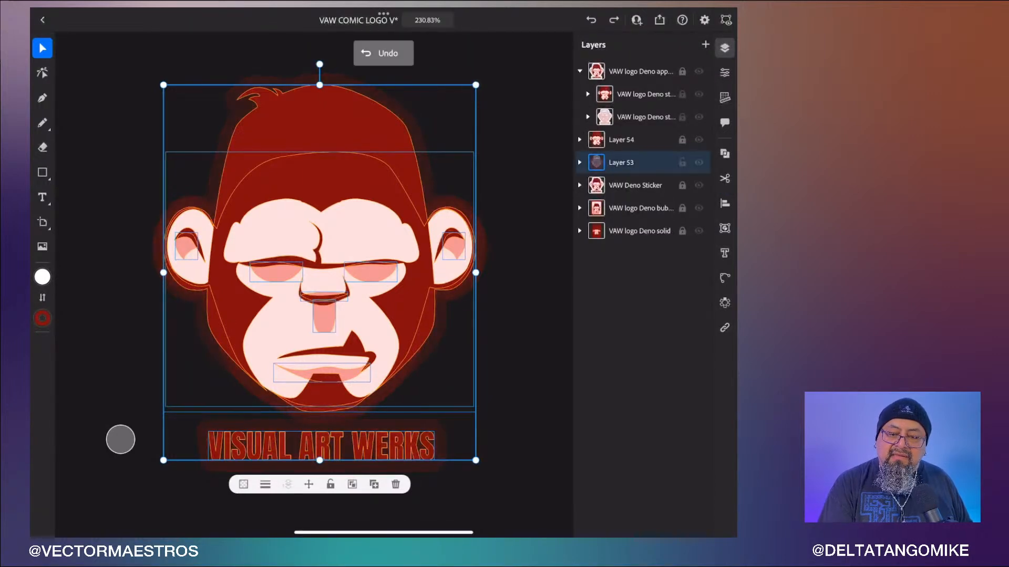
left_click(682, 163)
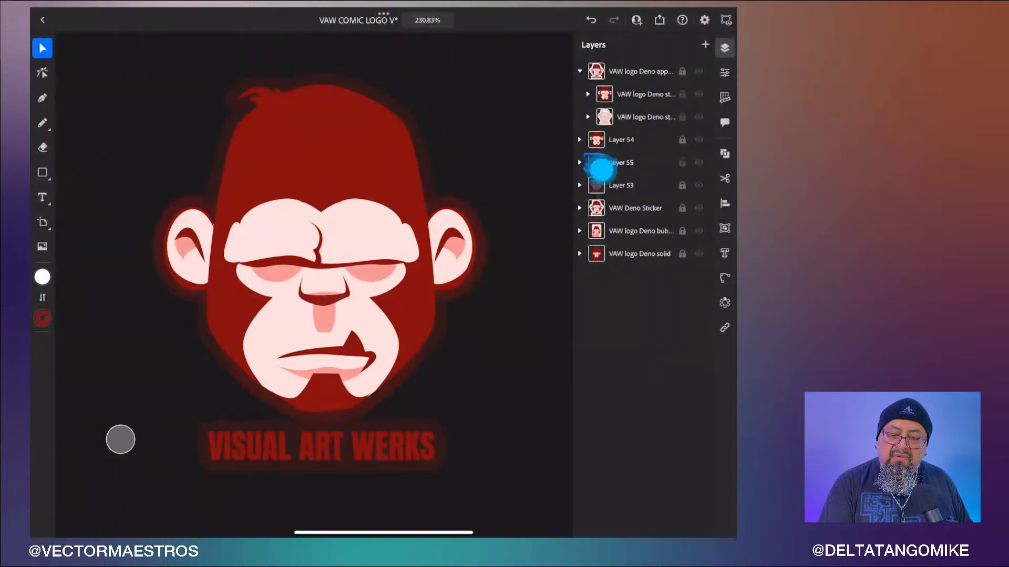
left_click_drag(601, 168, 603, 189)
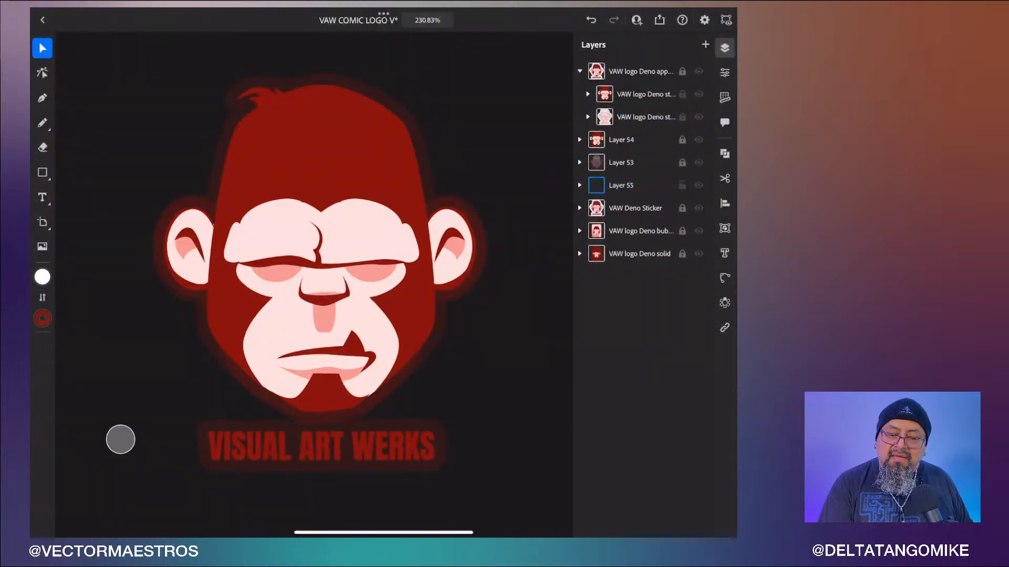
left_click(596, 185)
left_click(686, 166)
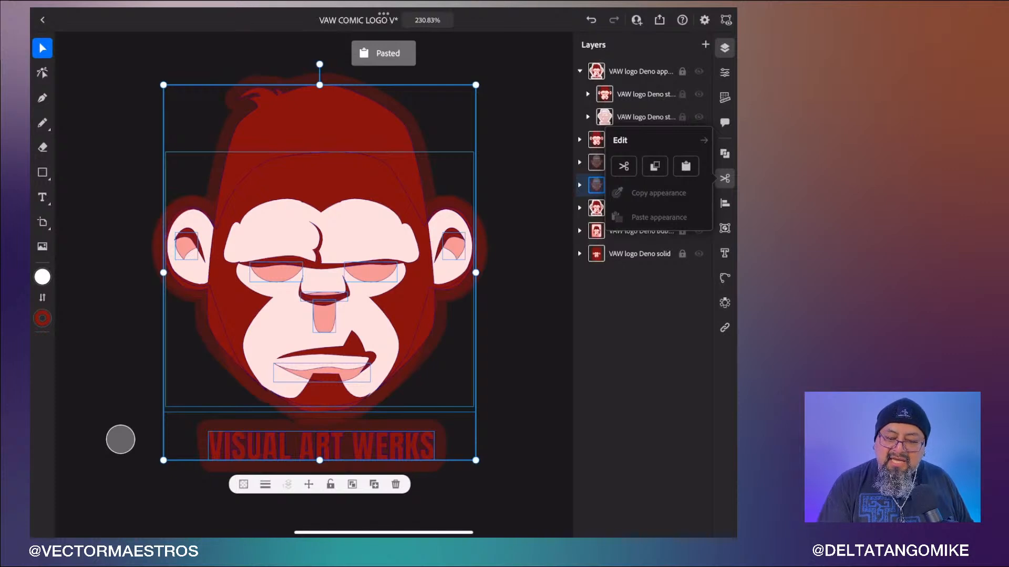
- Increase the pasted copy's stroke to 40 pt and lock Layer 55
left_click(724, 73)
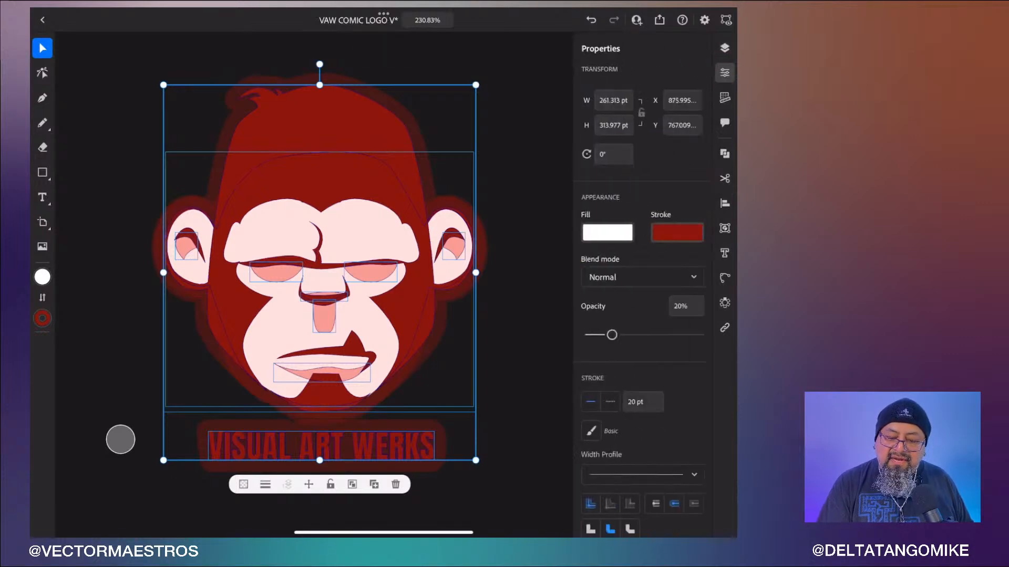
left_click(643, 402)
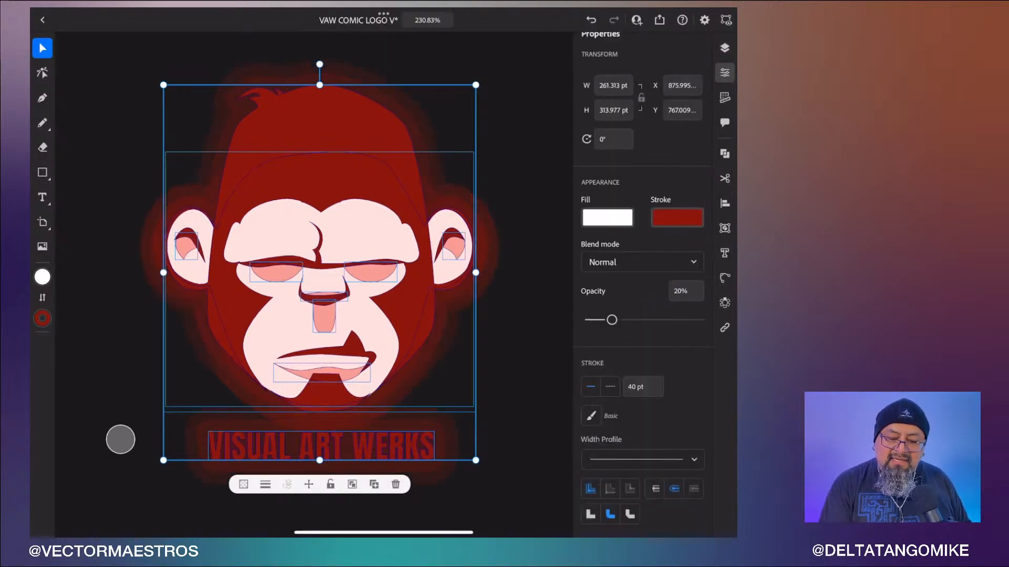
left_click(725, 48)
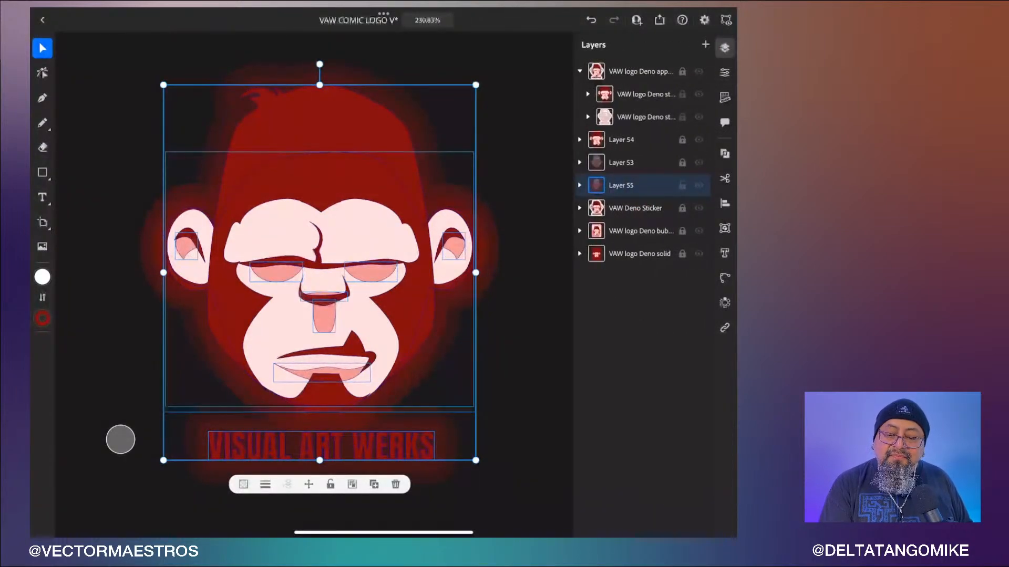
left_click(683, 185)
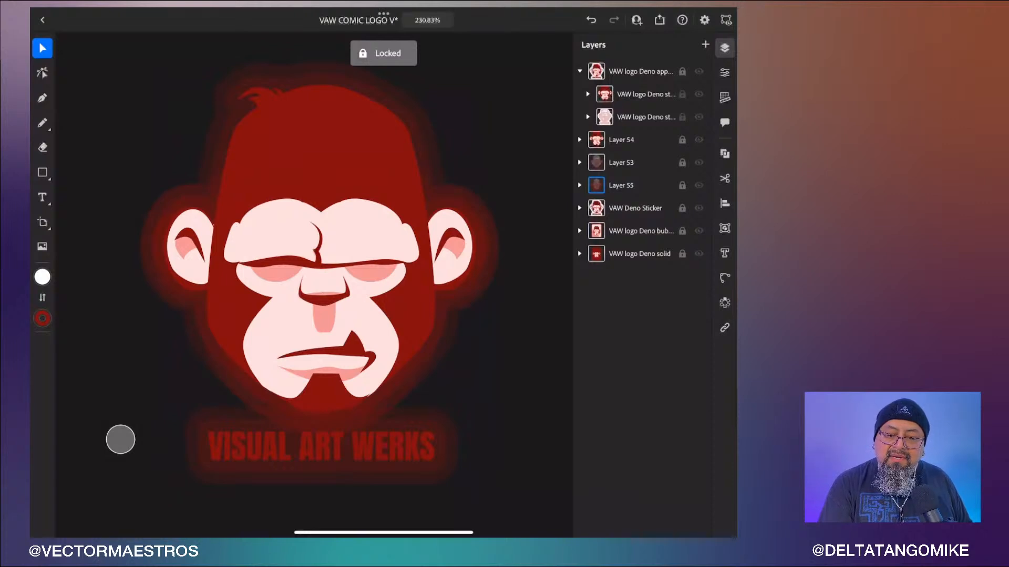
- Add a new layer, move it below Layer 55, and paste the artwork into it
left_click(705, 45)
left_click(645, 185)
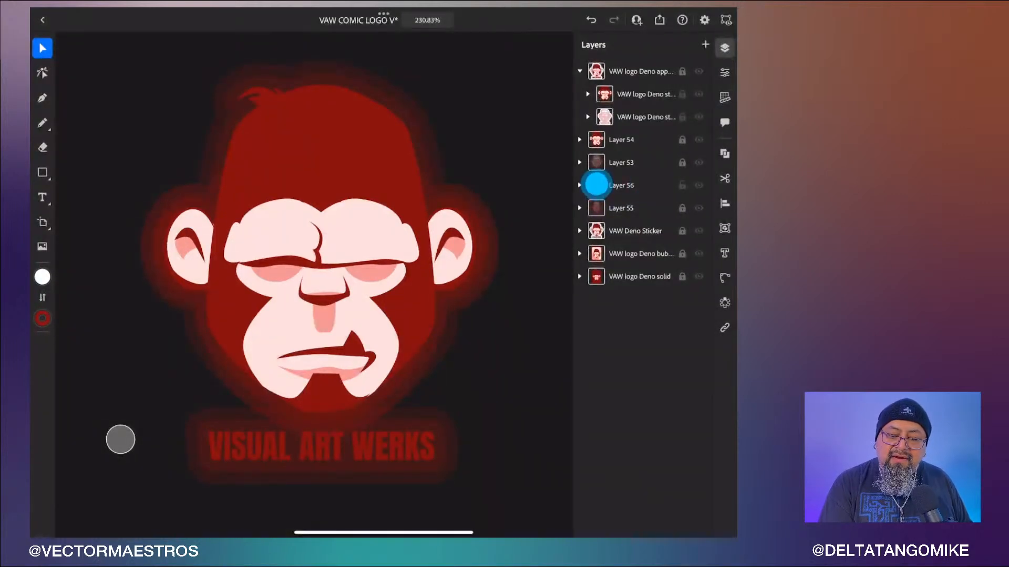
left_click_drag(596, 184, 598, 210)
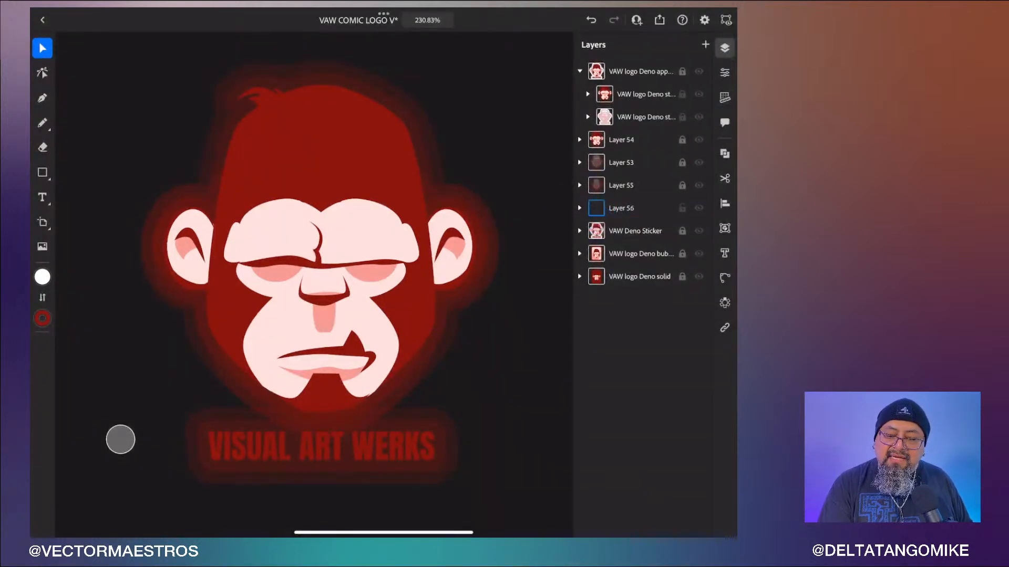
left_click(724, 179)
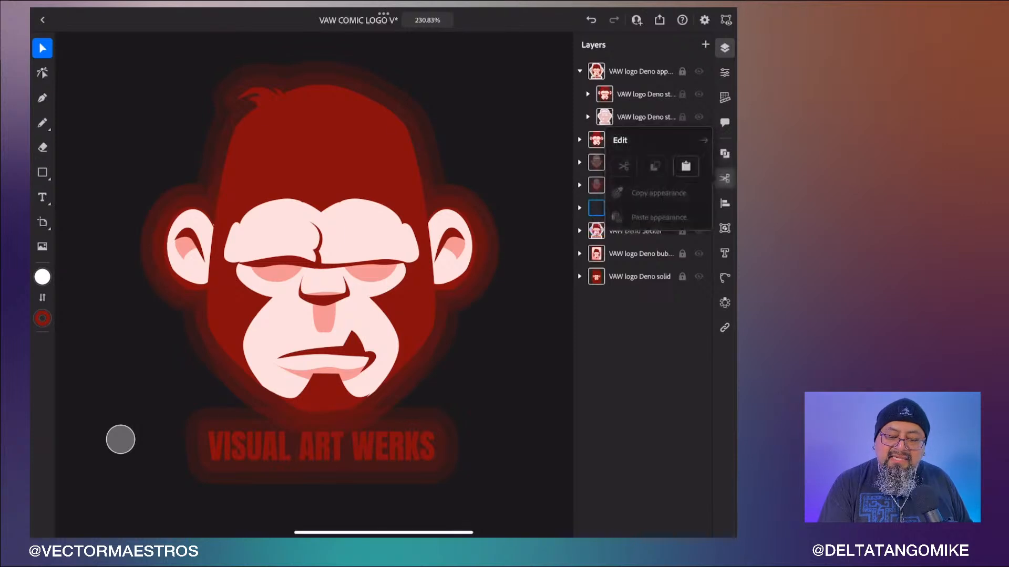
left_click(686, 166)
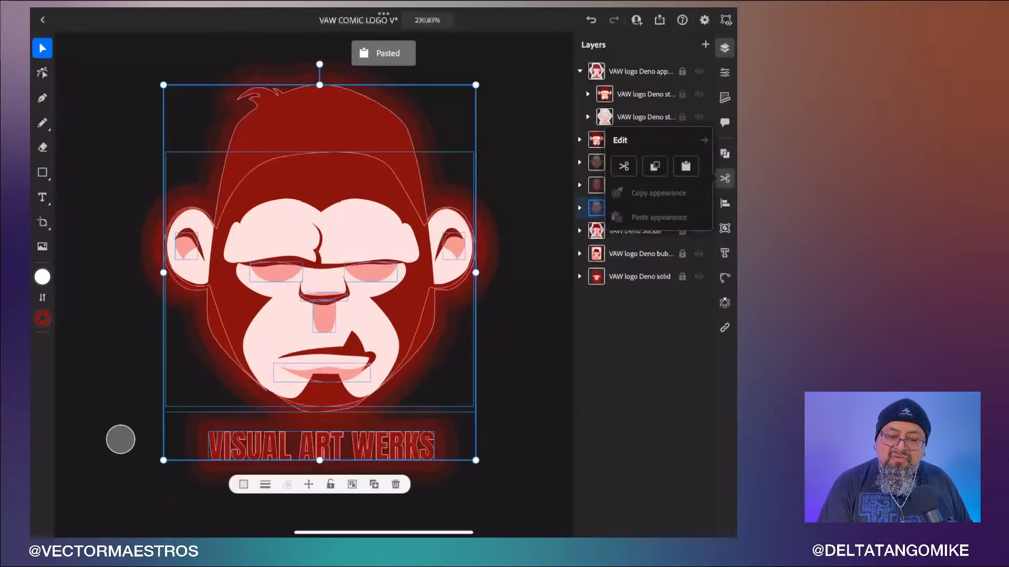
- Set the new copy's stroke color to white
left_click(725, 72)
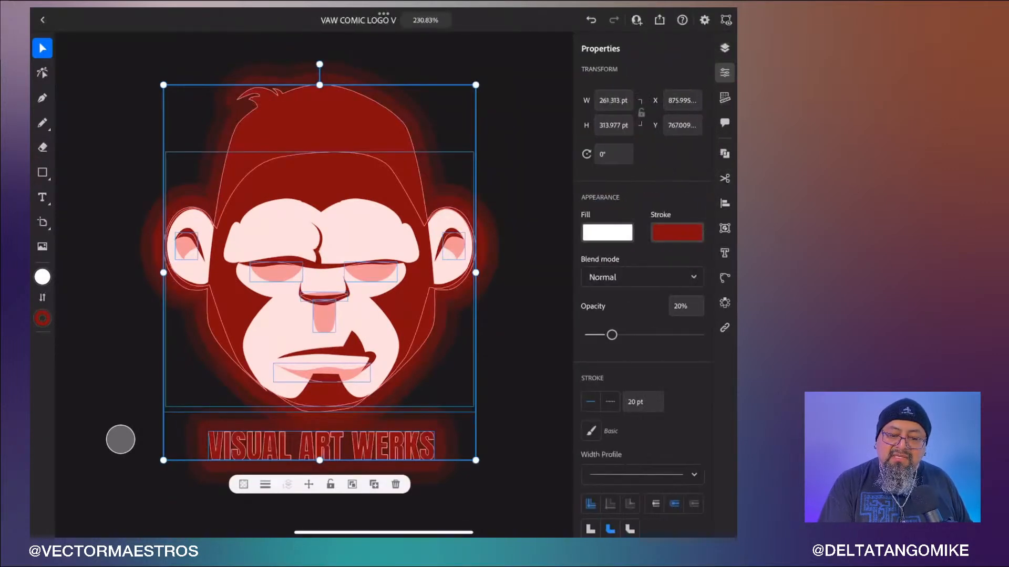
left_click(677, 233)
left_click(591, 131)
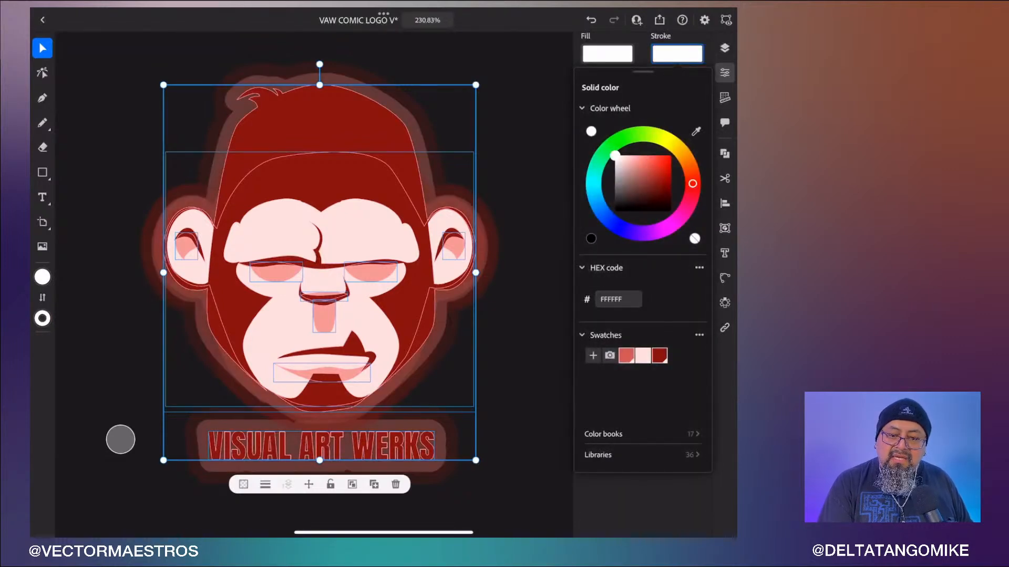
left_click_drag(646, 73, 649, 137)
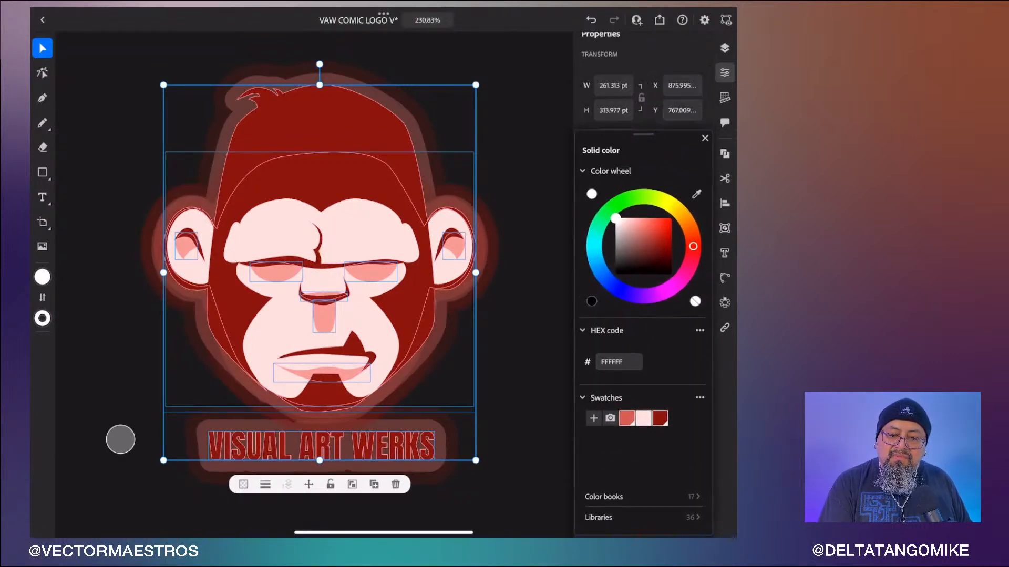
left_click(725, 72)
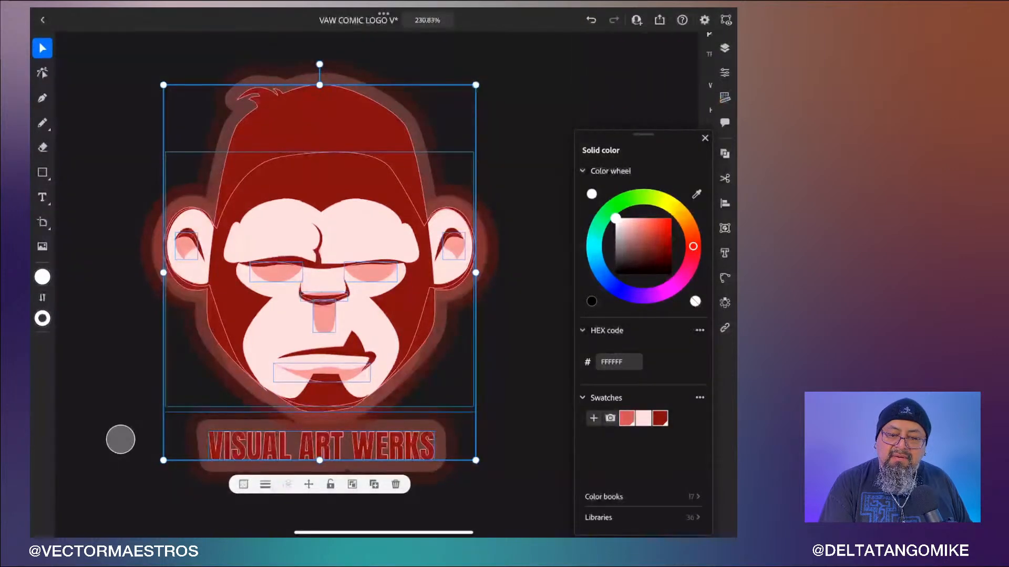
left_click(725, 72)
left_click(705, 138)
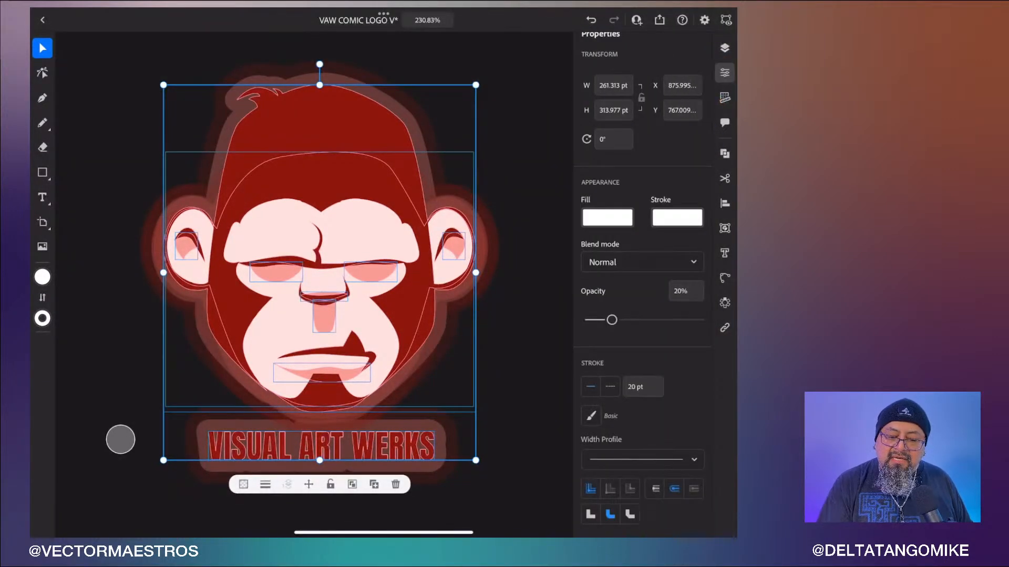
- Set the copy's stroke width to 60 pt and its opacity to 100%, then deselect
left_click(643, 387)
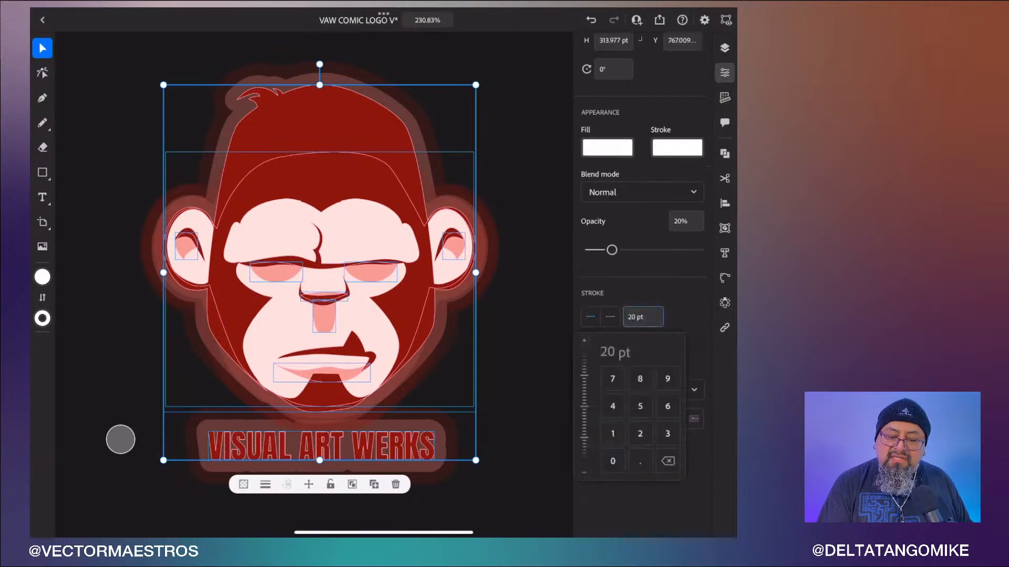
left_click(667, 407)
left_click(613, 461)
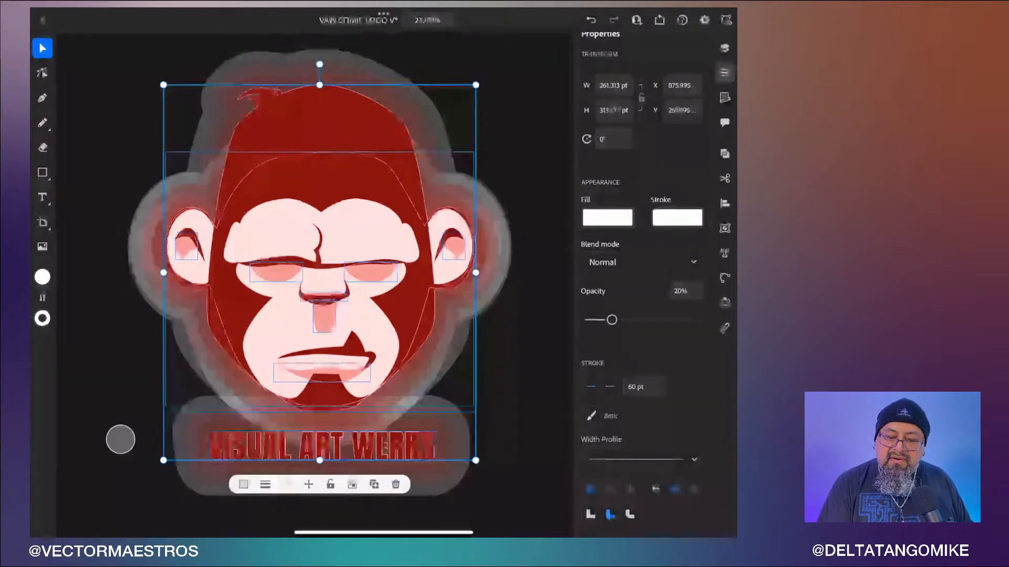
left_click_drag(612, 320, 704, 320)
left_click(530, 378)
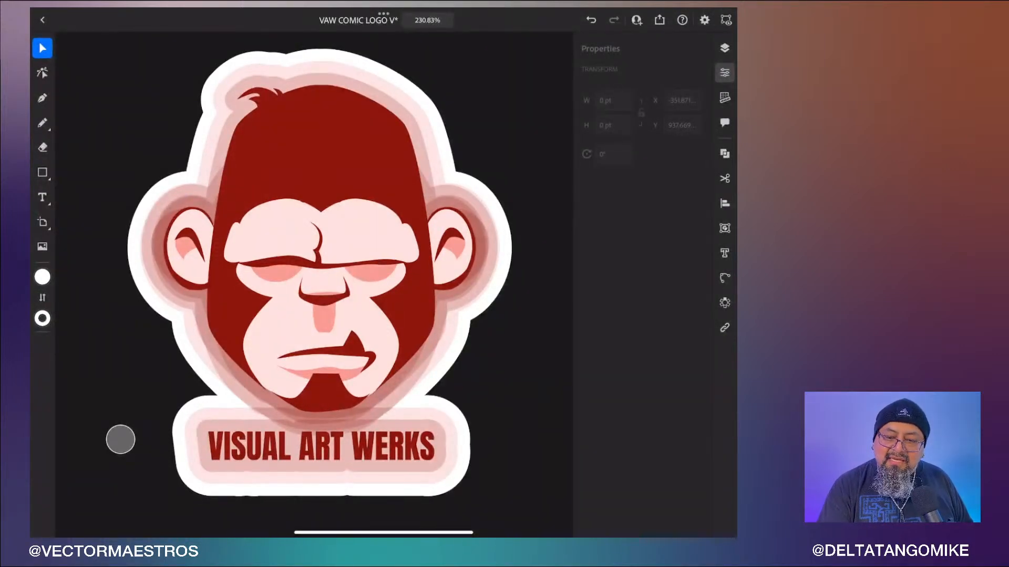
- Unlock Layer 53 and Layer 55
left_click(725, 48)
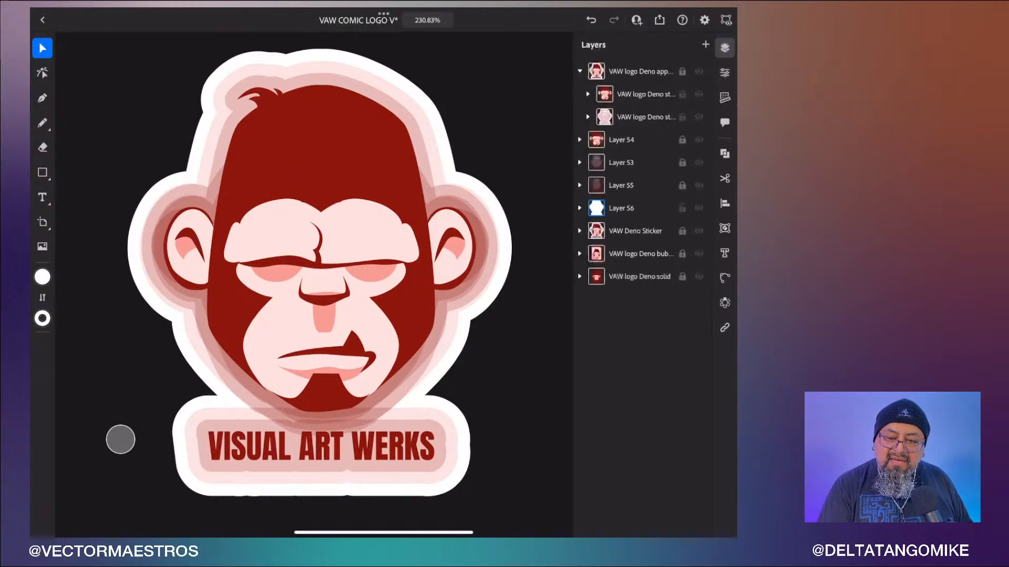
left_click(682, 163)
left_click(682, 185)
- Toggle Layer 53's visibility to compare the look and examine the groups and paths inside it
left_click(699, 163)
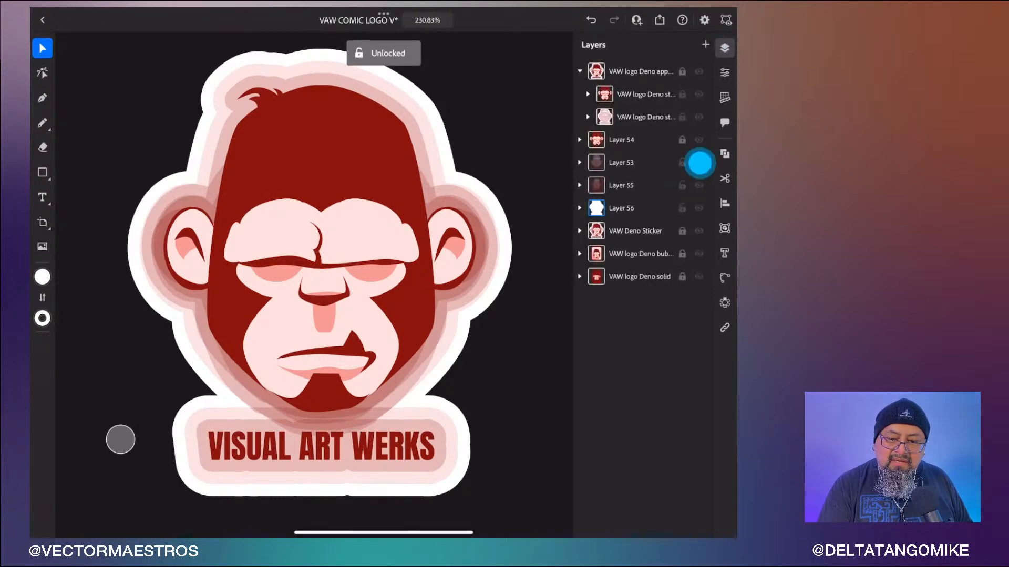
left_click(699, 163)
left_click(699, 162)
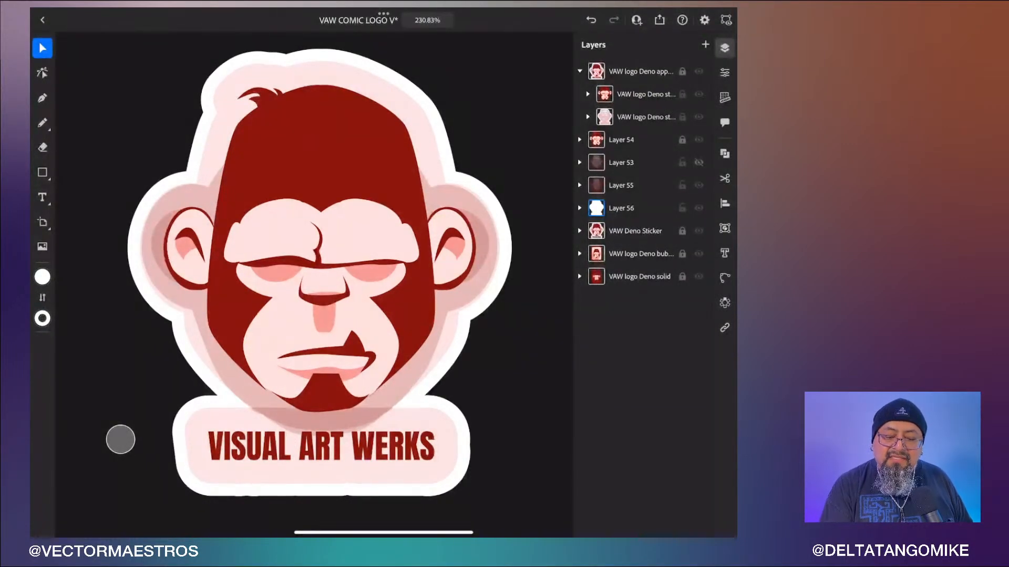
left_click(700, 163)
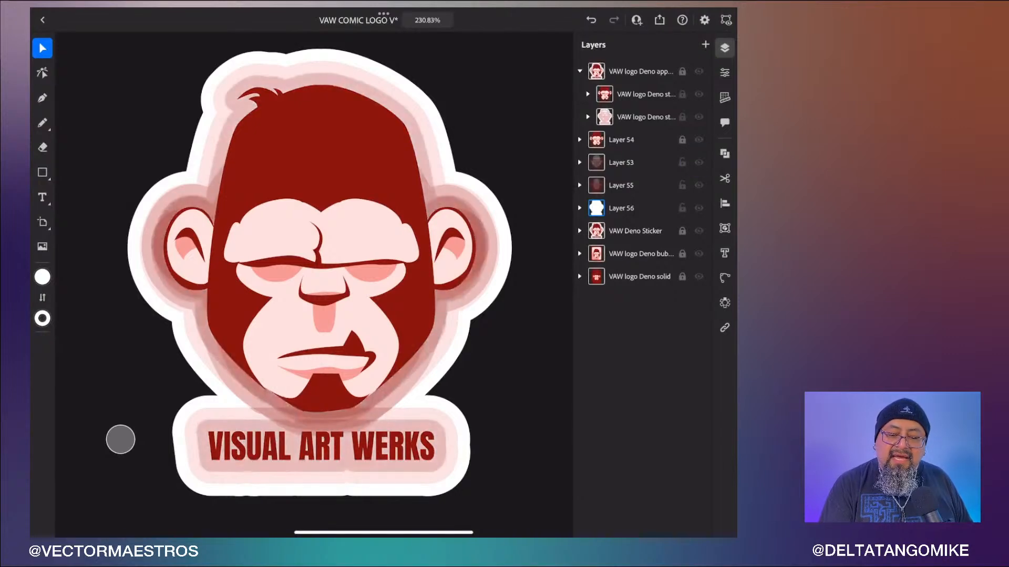
left_click(579, 163)
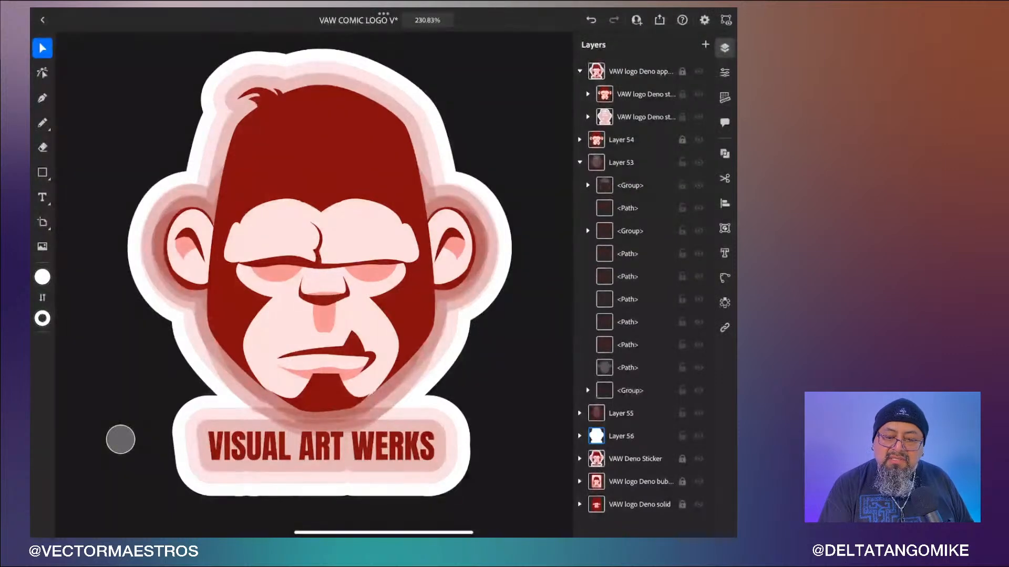
left_click(699, 230)
left_click(587, 185)
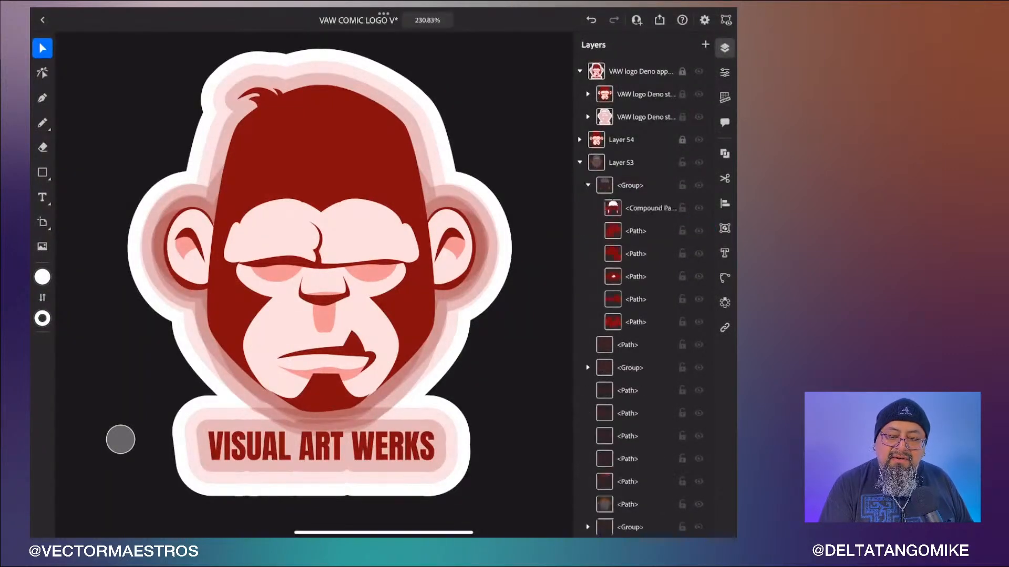
left_click(579, 163)
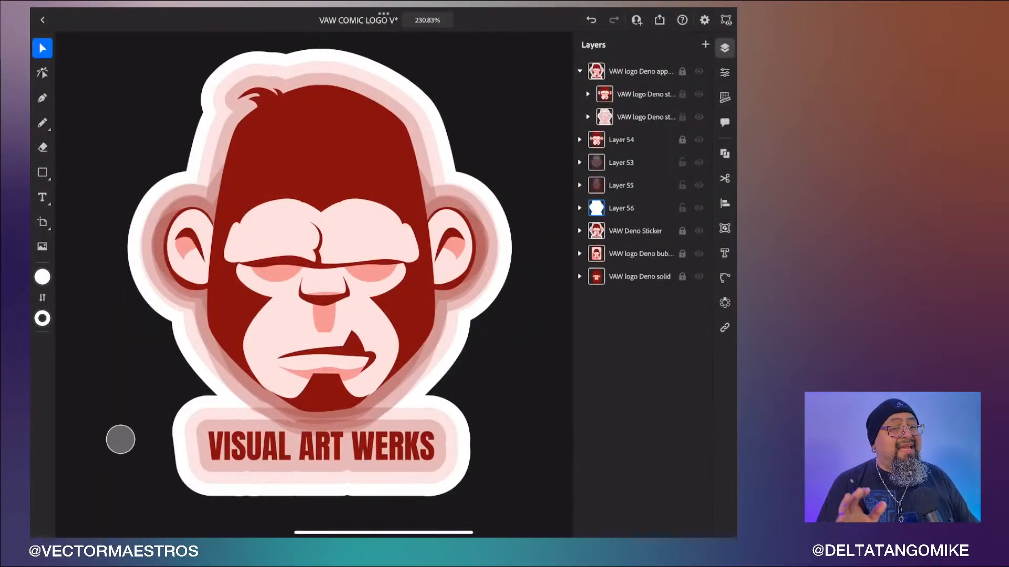
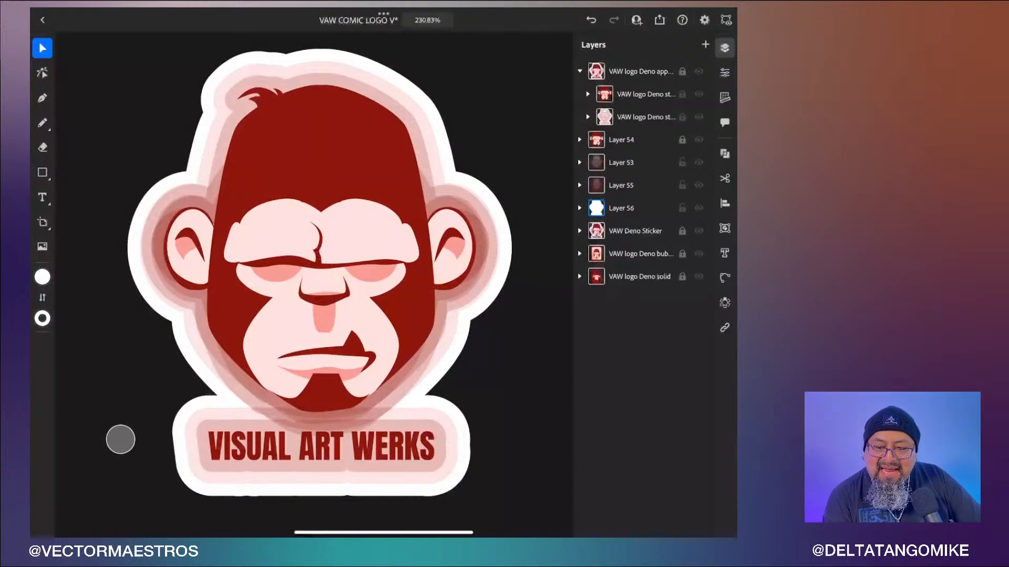
- Toggle the visibility of Layers 56, 55 and 53 to compare the stacked outline strokes
left_click(699, 208)
left_click(699, 185)
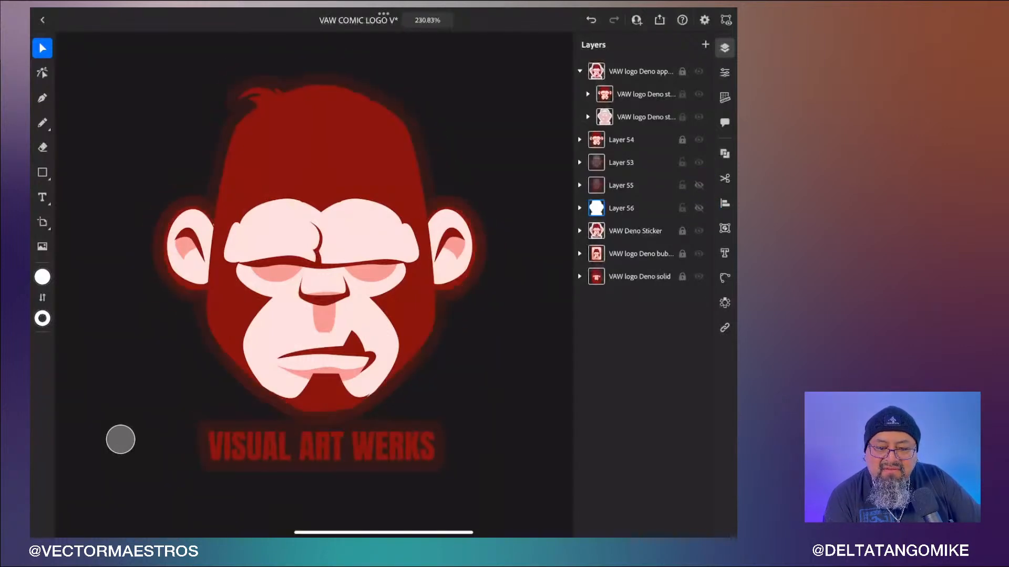
left_click(699, 208)
left_click(699, 162)
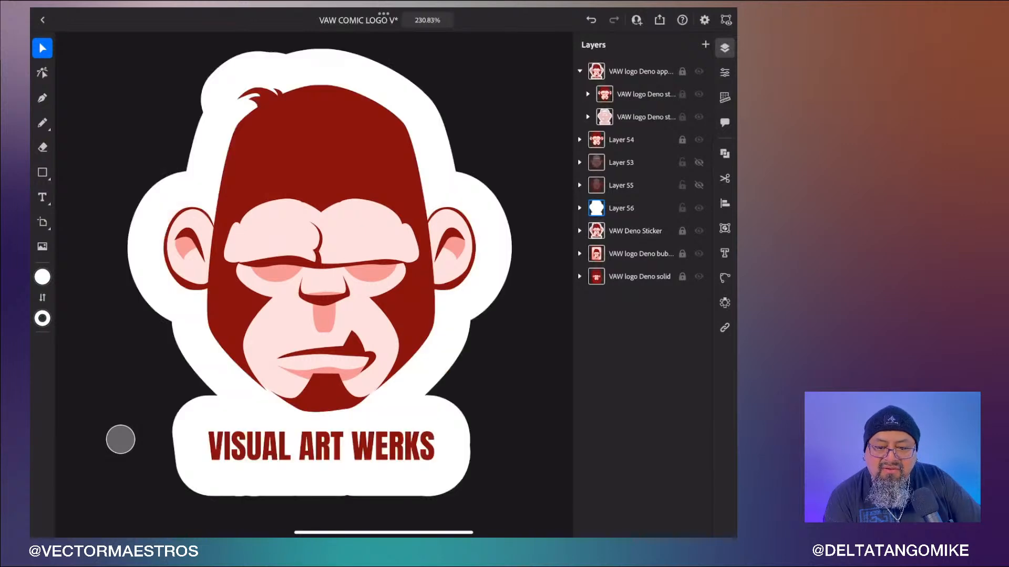
left_click(699, 185)
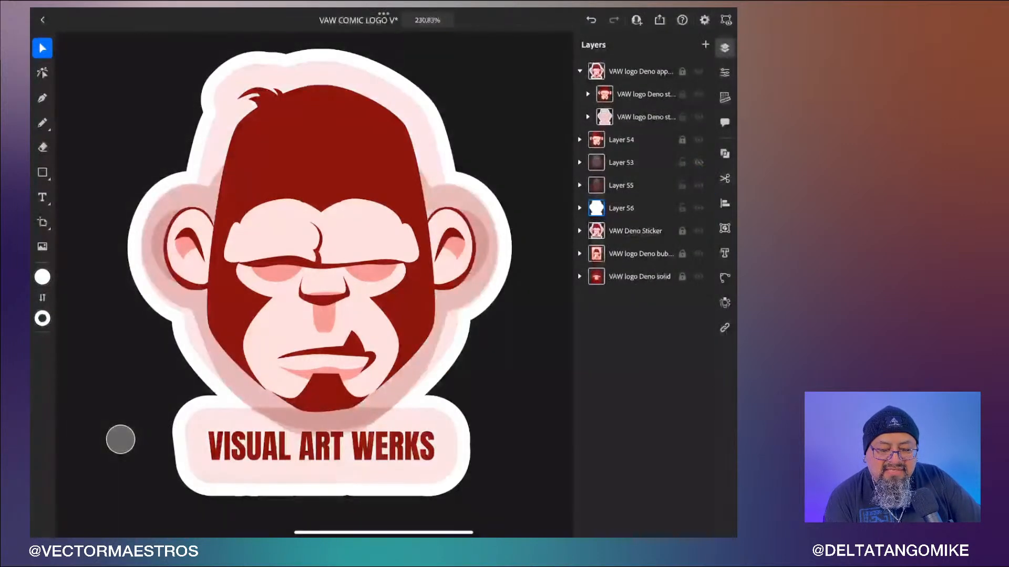
left_click(699, 185)
left_click(699, 185)
left_click(699, 185)
left_click(699, 185)
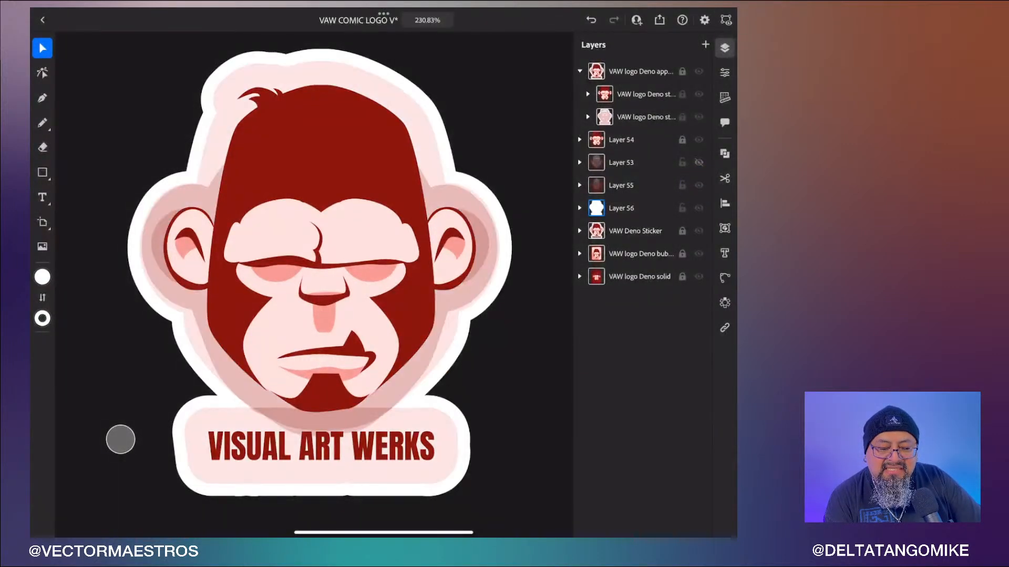
left_click(698, 185)
left_click(699, 185)
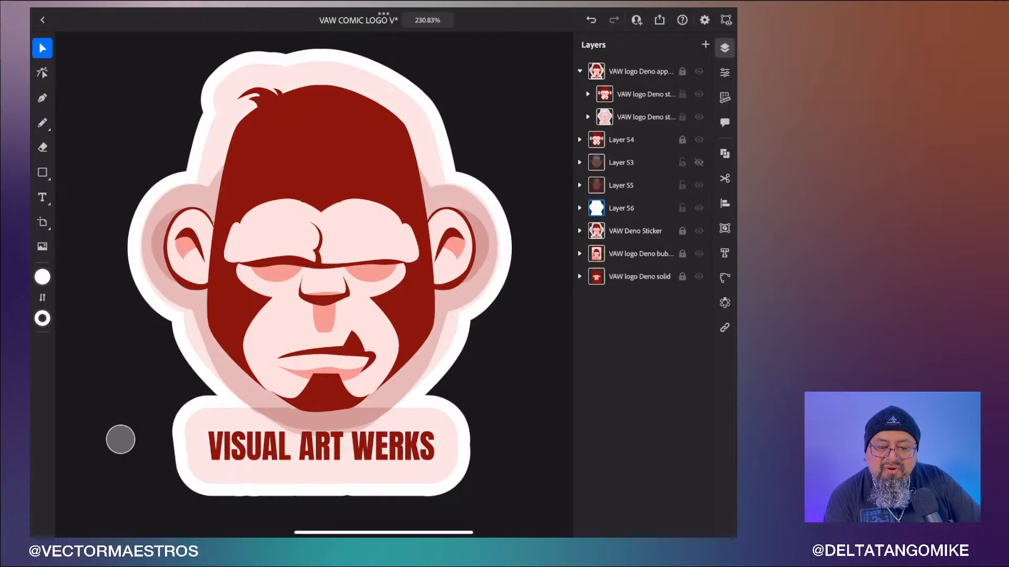
- Expand Layer 55 and toggle the visibility of its groups and paths one by one to examine each part
left_click(621, 186)
left_click(579, 185)
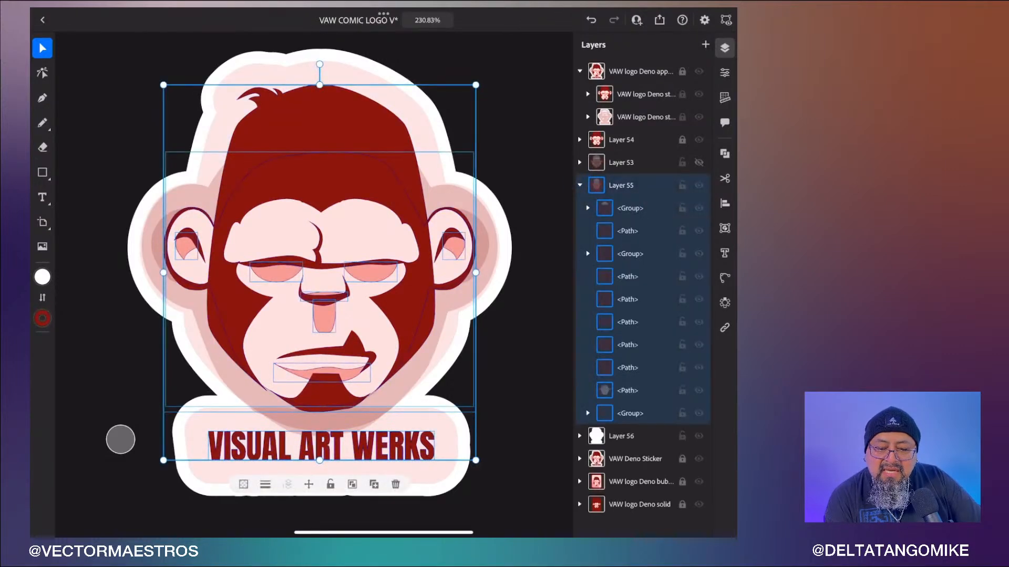
left_click(588, 208)
left_click(581, 207)
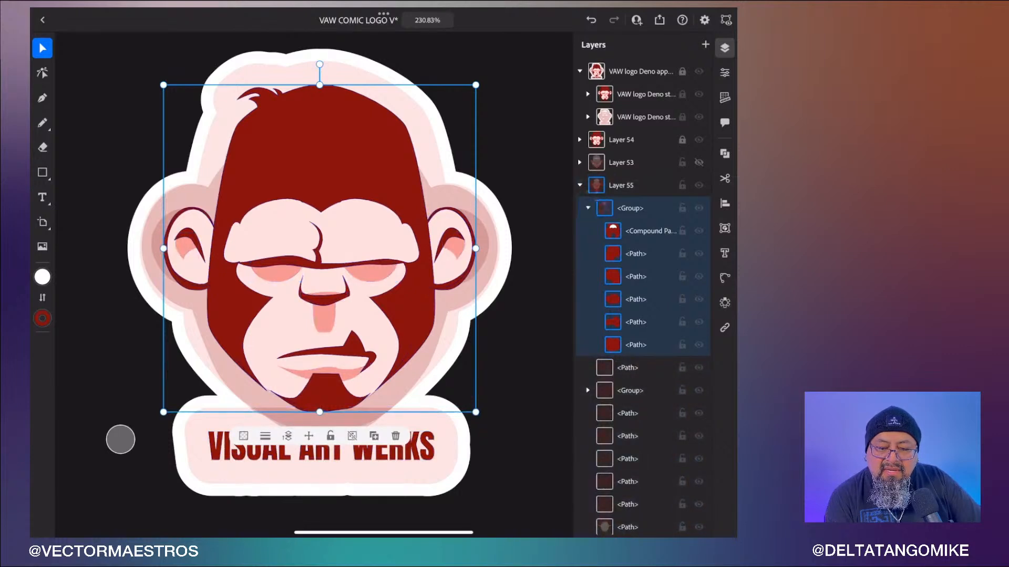
left_click(588, 208)
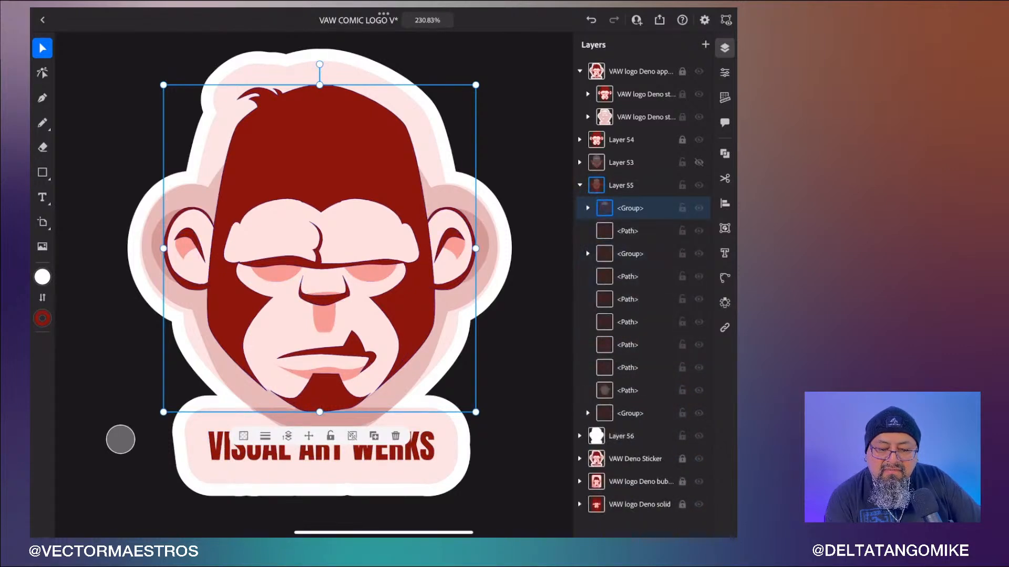
left_click(699, 208)
left_click(699, 209)
left_click(699, 208)
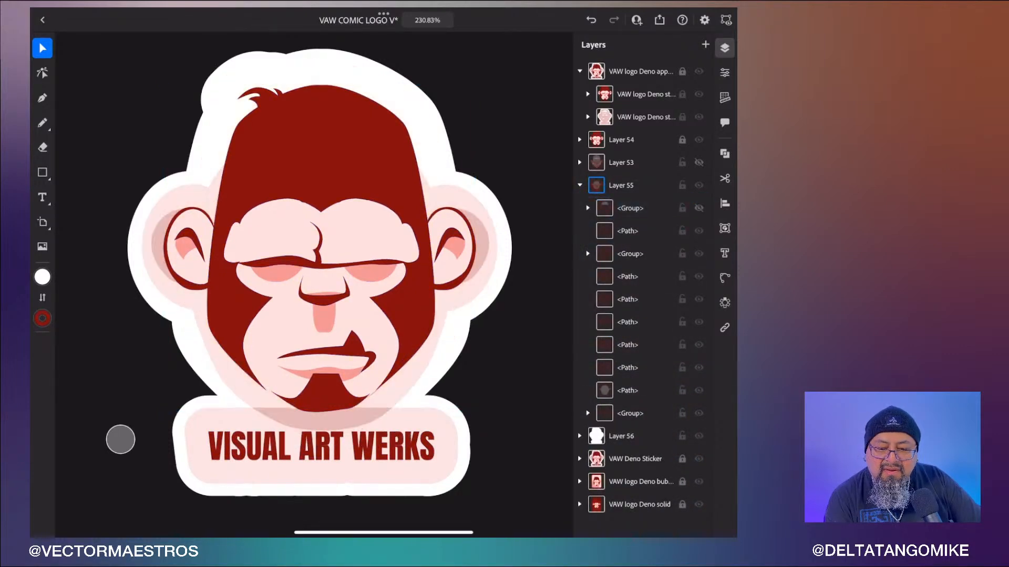
left_click(699, 254)
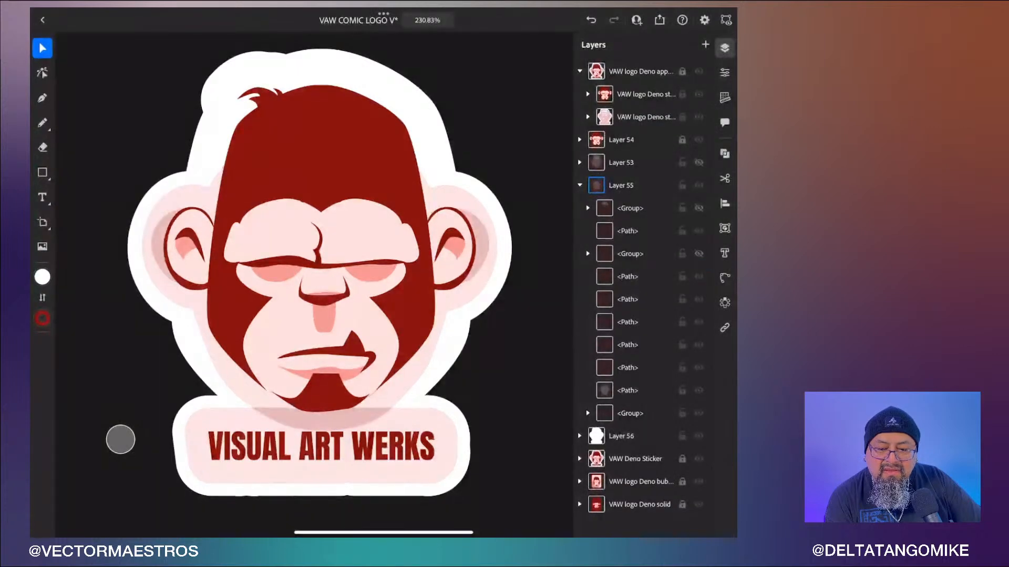
left_click(698, 230)
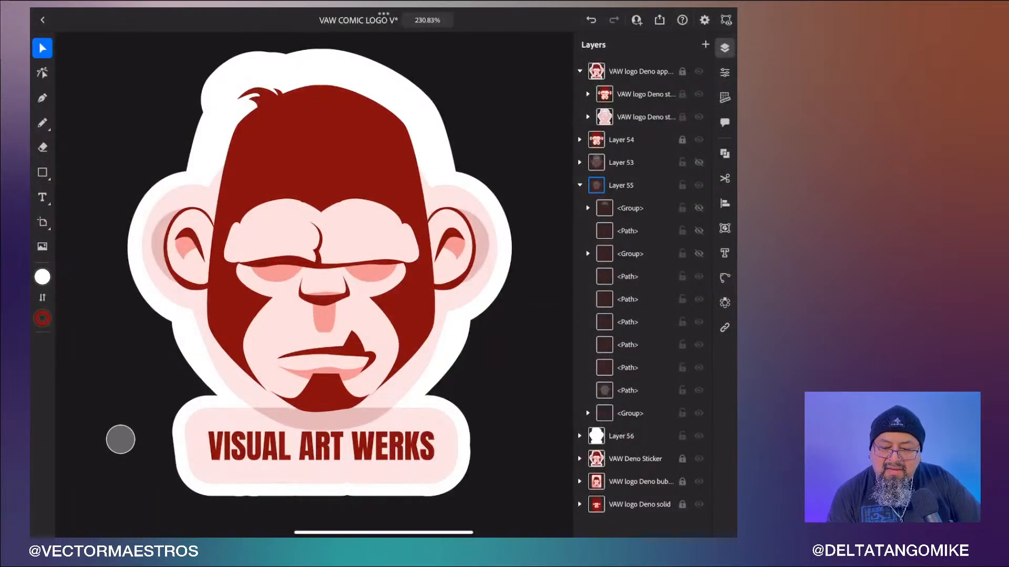
left_click(699, 413)
left_click(698, 414)
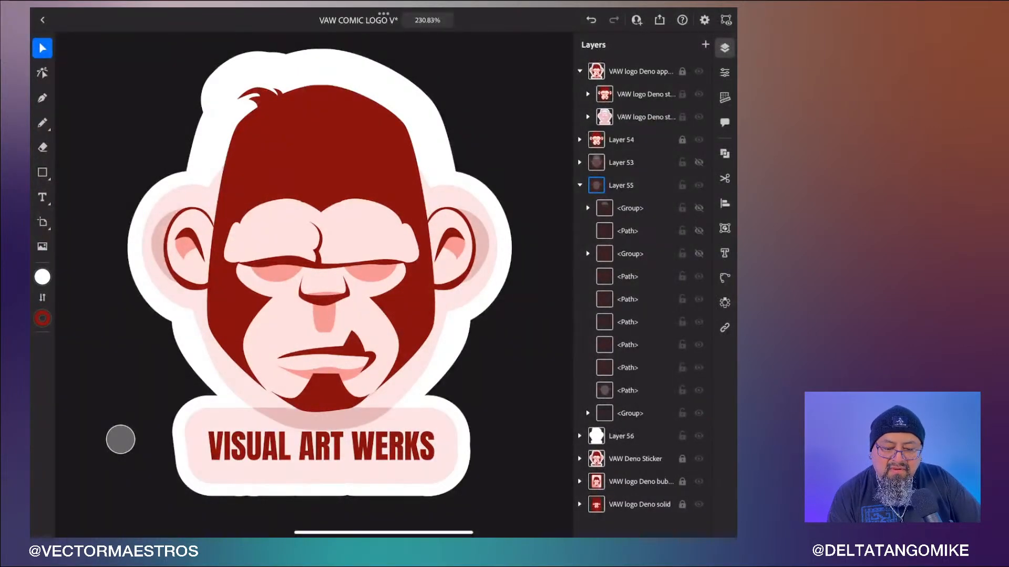
left_click(699, 390)
left_click(699, 390)
left_click(699, 390)
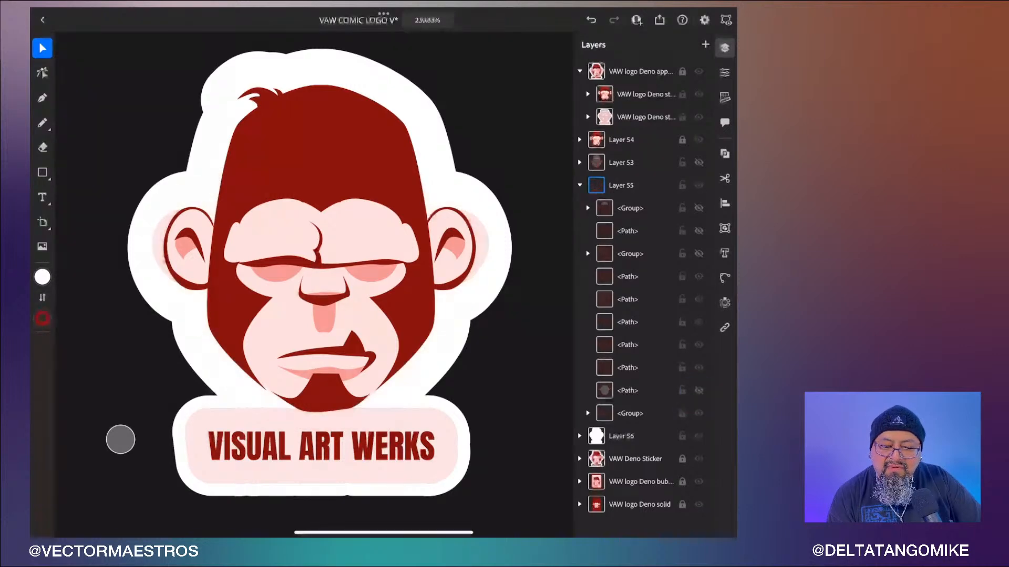
left_click(699, 391)
left_click(699, 367)
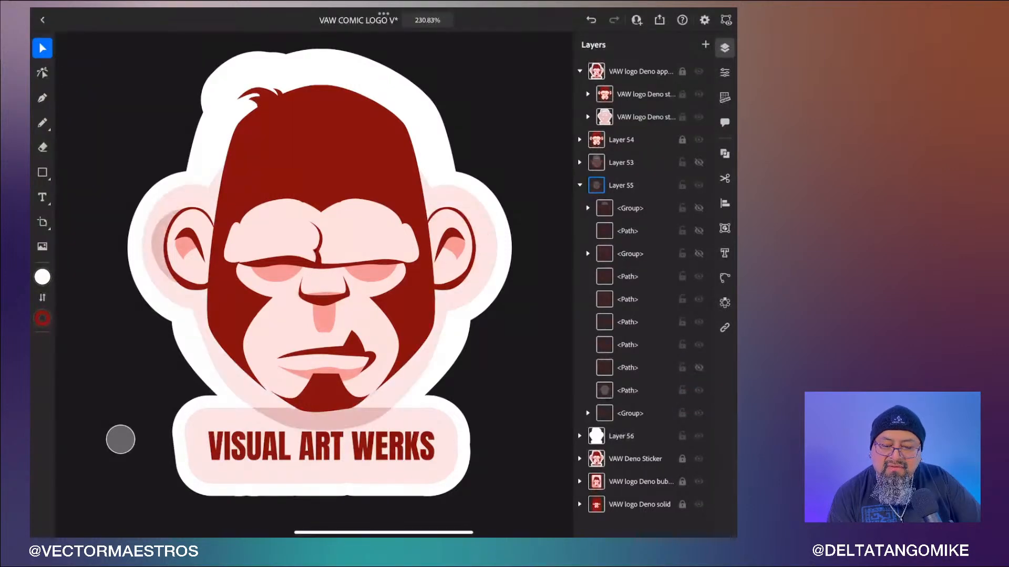
left_click(699, 345)
left_click(698, 323)
left_click(699, 299)
left_click(699, 277)
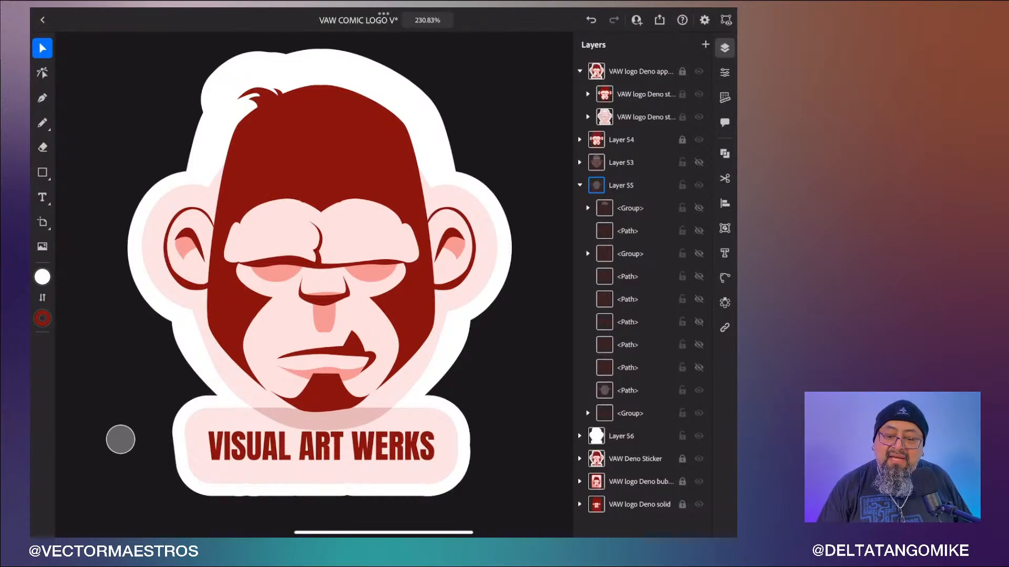
left_click(698, 368)
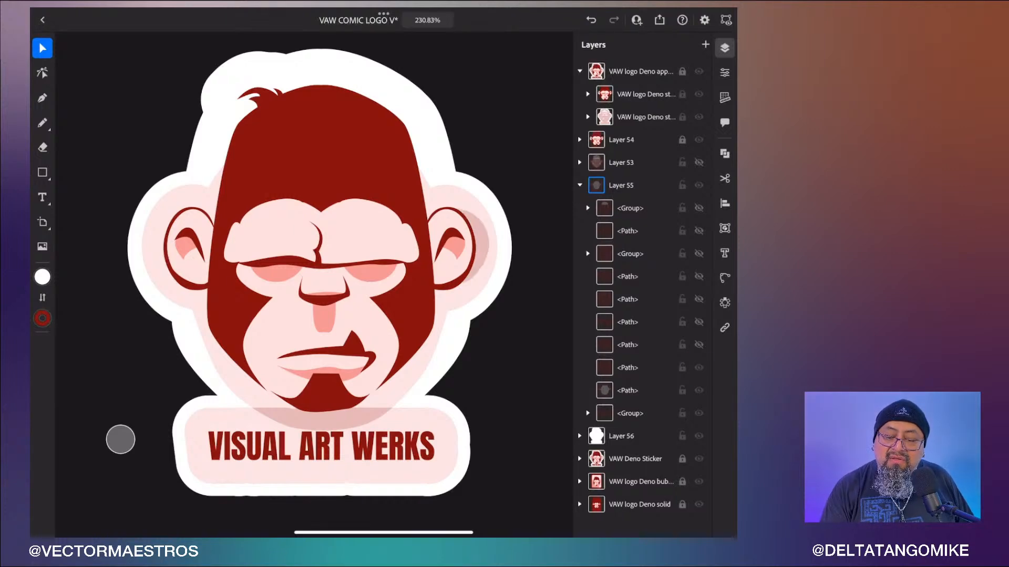
left_click(698, 344)
left_click(698, 321)
left_click(698, 299)
left_click(699, 277)
left_click(698, 254)
left_click(698, 231)
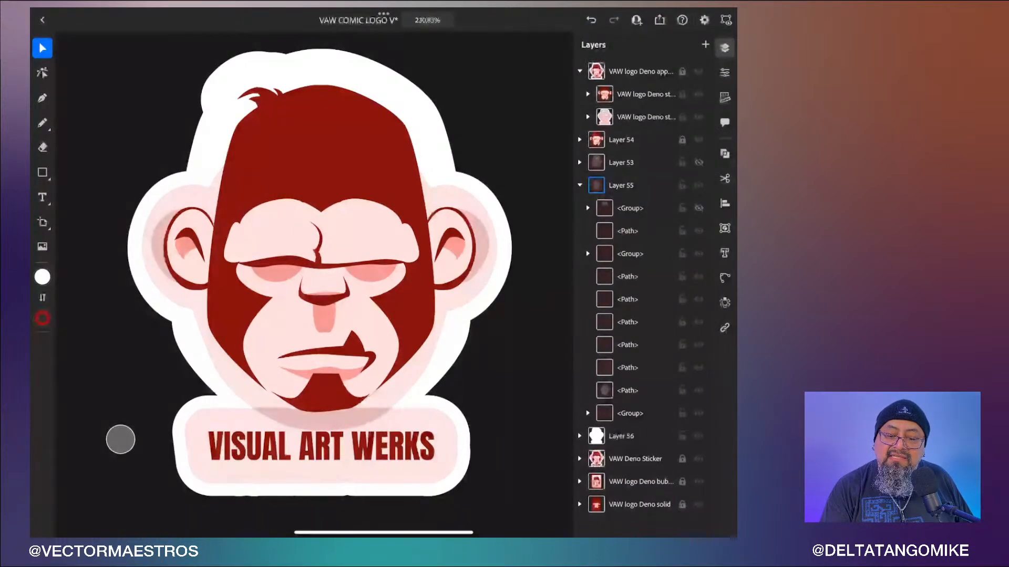
left_click(699, 208)
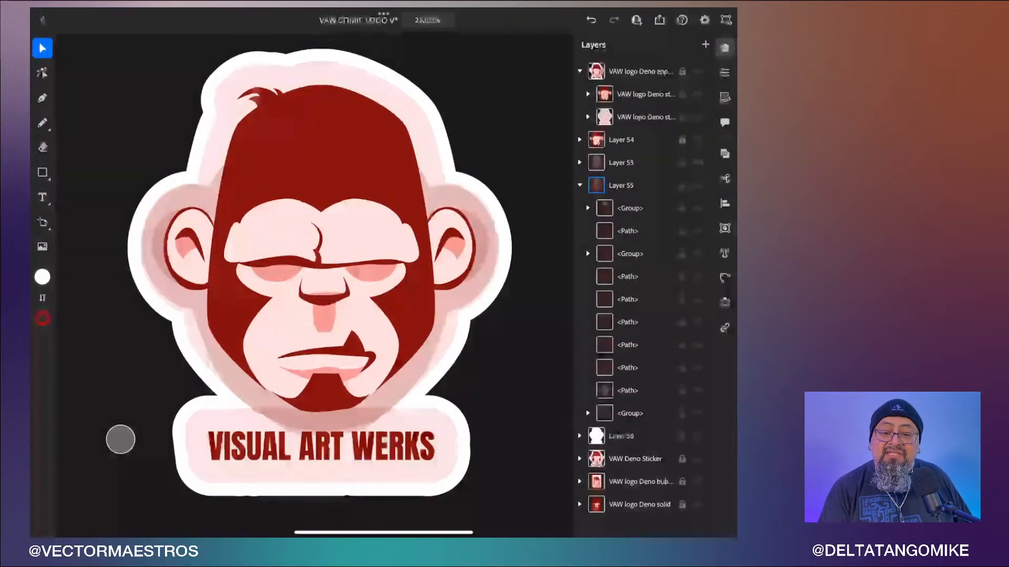
left_click(580, 185)
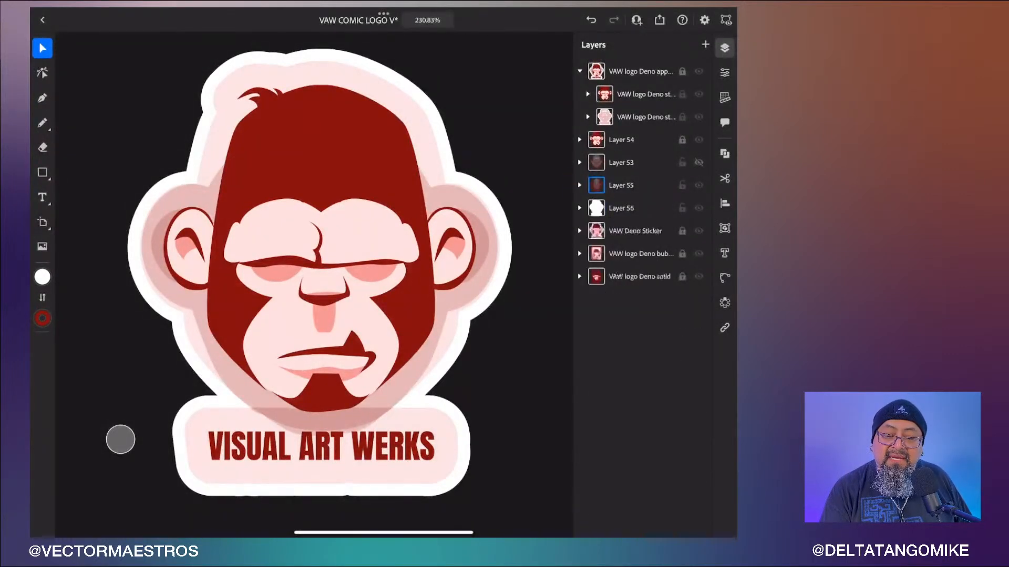
- Select Layer 55's artwork and set its opacity to 100% and its stroke color to the salmon swatch
left_click(626, 185)
left_click(725, 73)
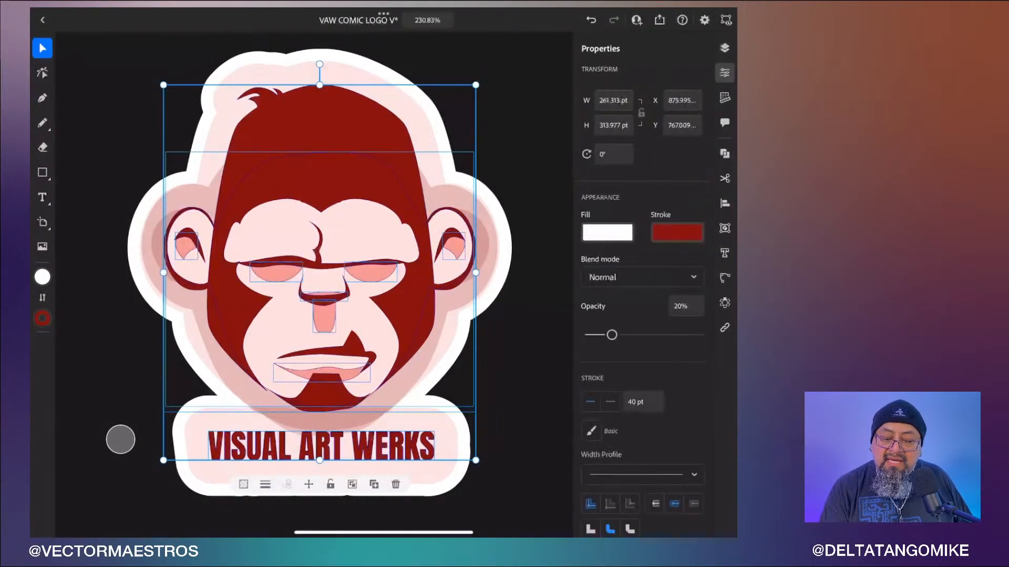
left_click_drag(612, 334, 702, 334)
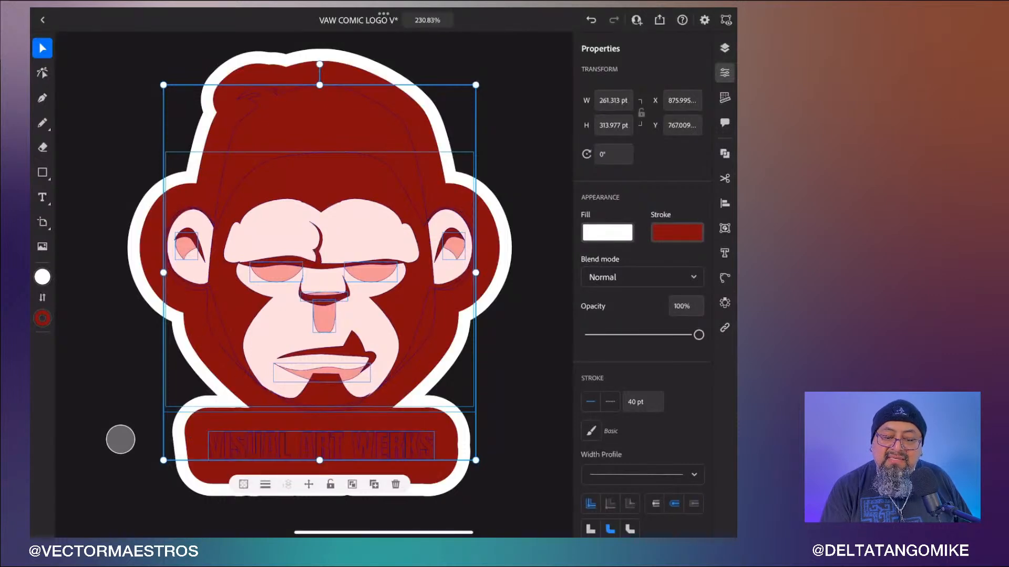
left_click(677, 233)
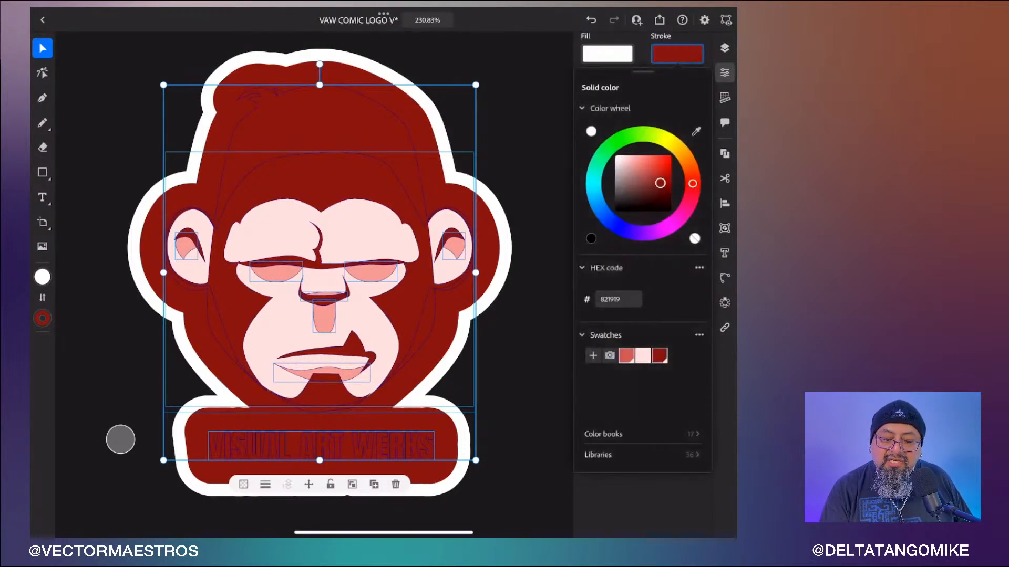
left_click(627, 355)
left_click(724, 48)
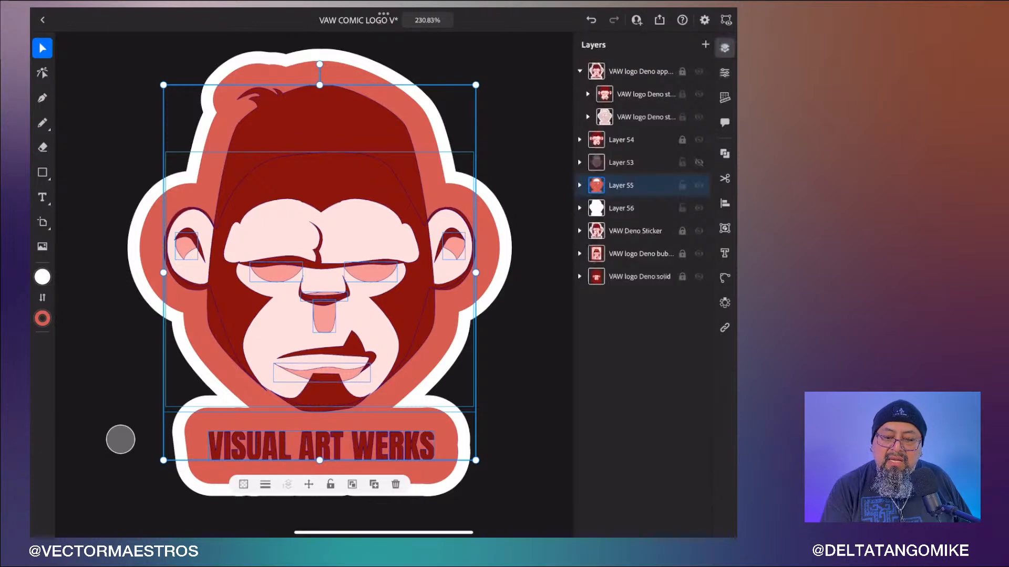
- Show Layer 53, select its artwork, and set its opacity to 100% and stroke color to the salmon swatch C25555
left_click(699, 163)
left_click(621, 162)
left_click(725, 73)
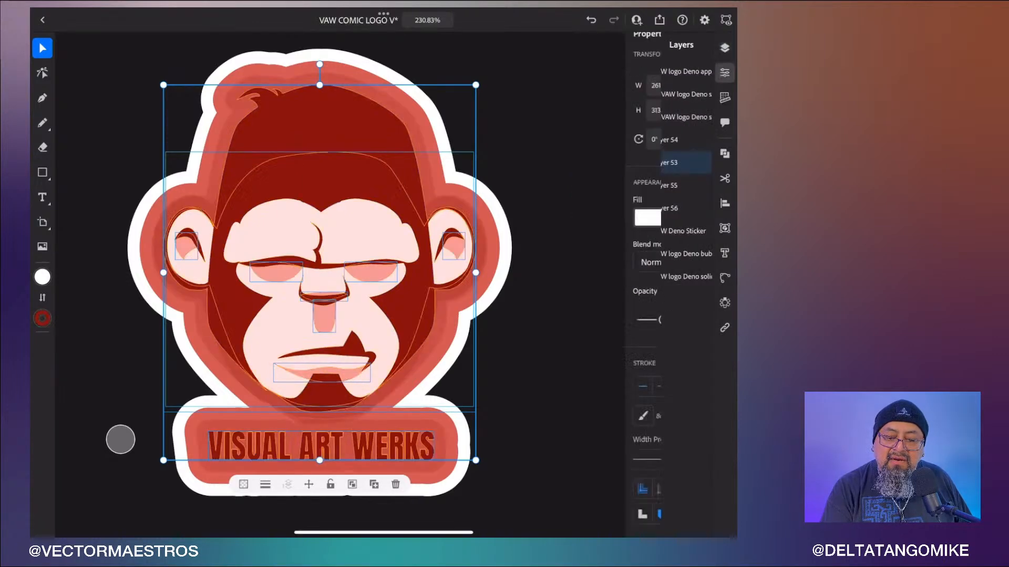
left_click_drag(611, 320, 726, 311)
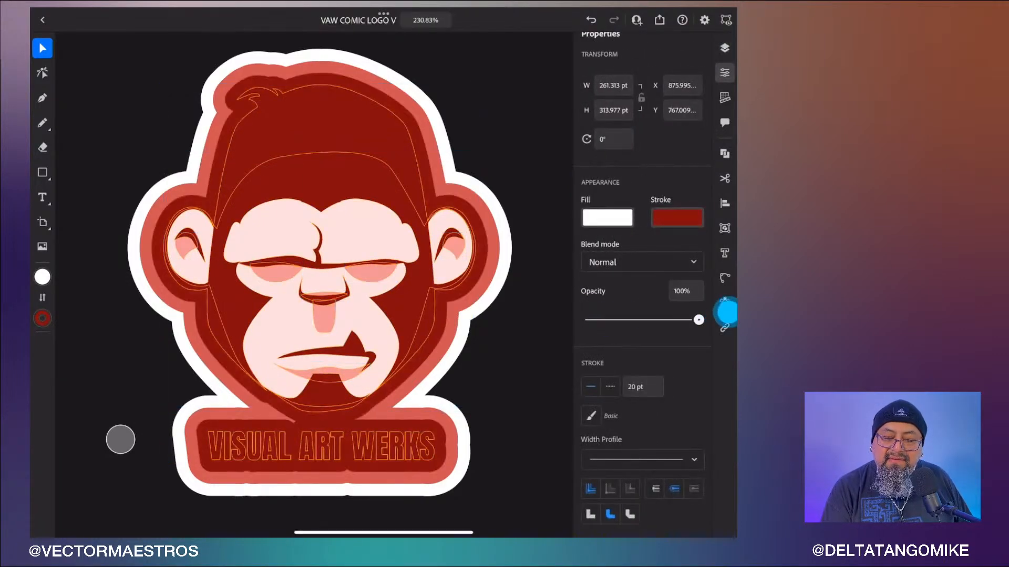
left_click(681, 216)
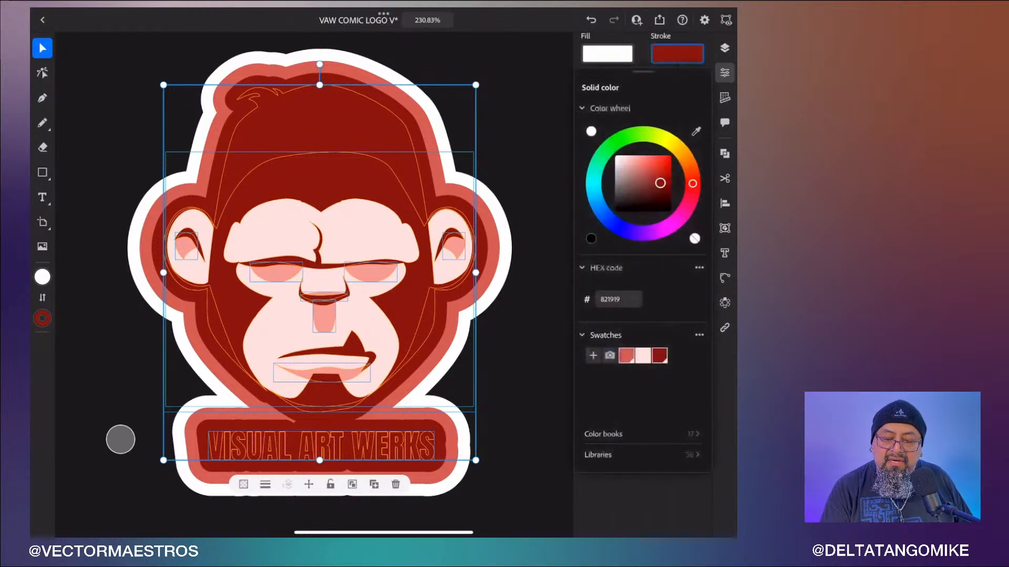
left_click(642, 355)
left_click(626, 356)
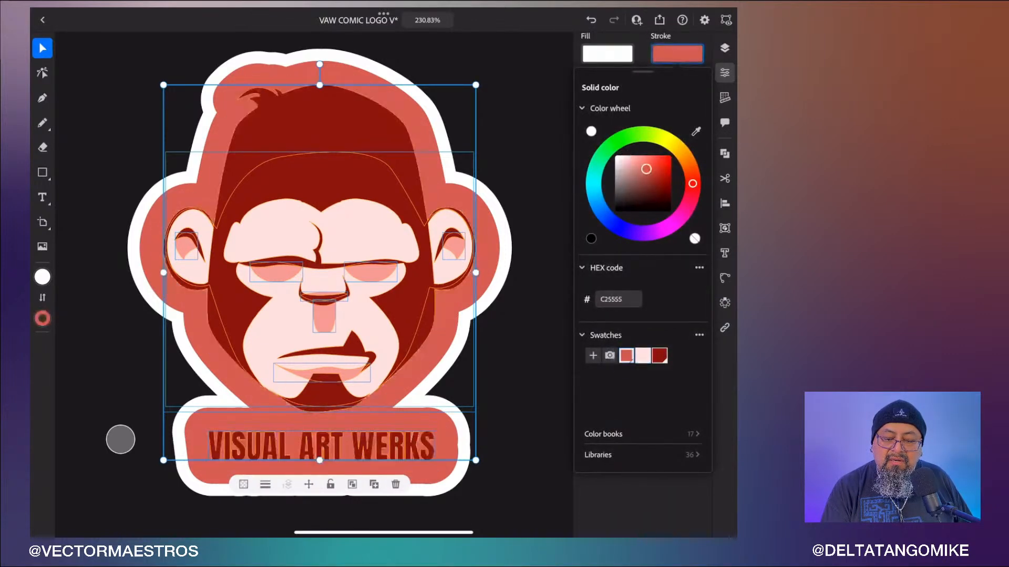
left_click(643, 356)
left_click(626, 356)
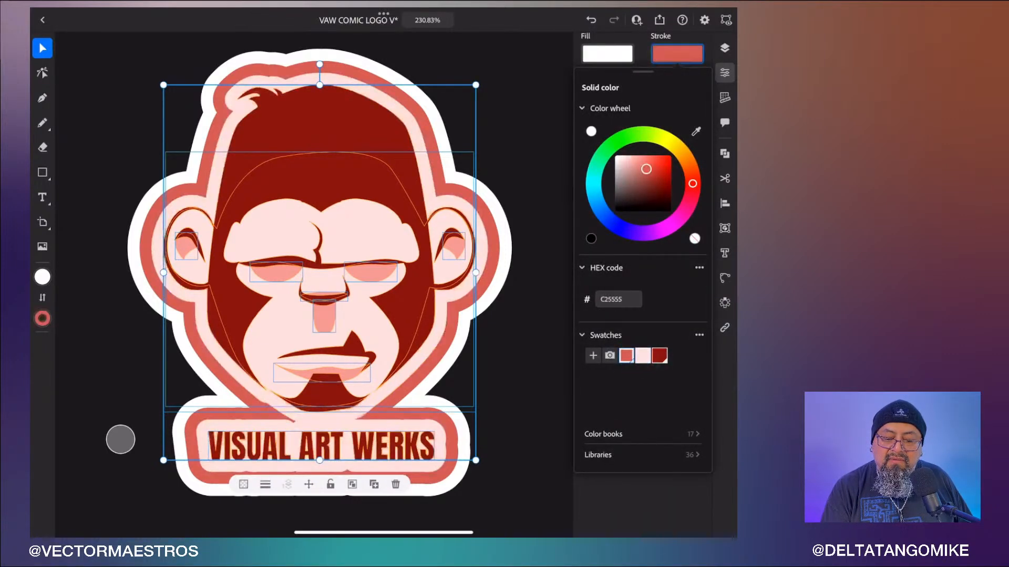
left_click(725, 47)
left_click(725, 47)
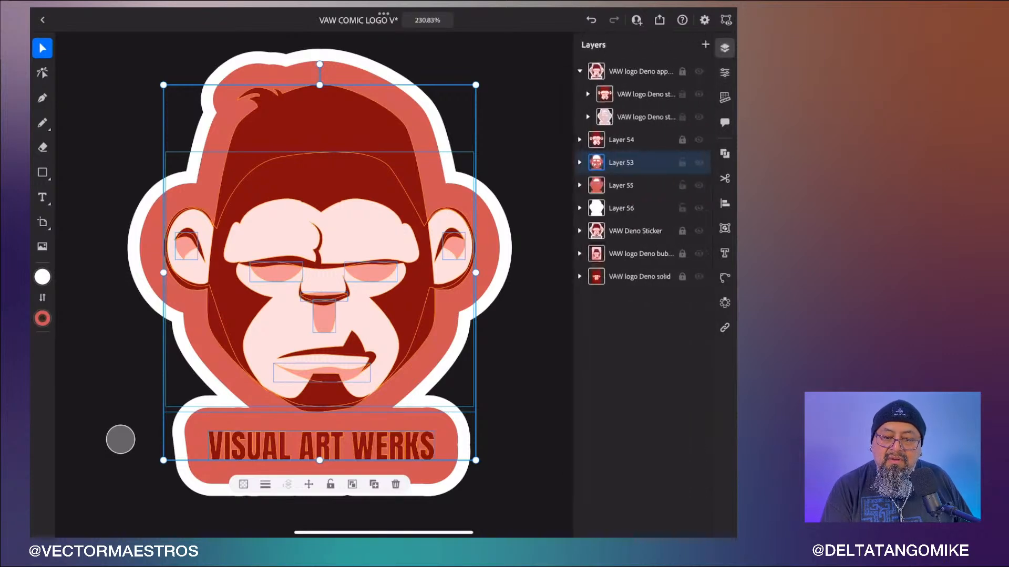
- Select Layer 55's artwork, set its stroke color to the light pink swatch, then deselect
left_click(644, 187)
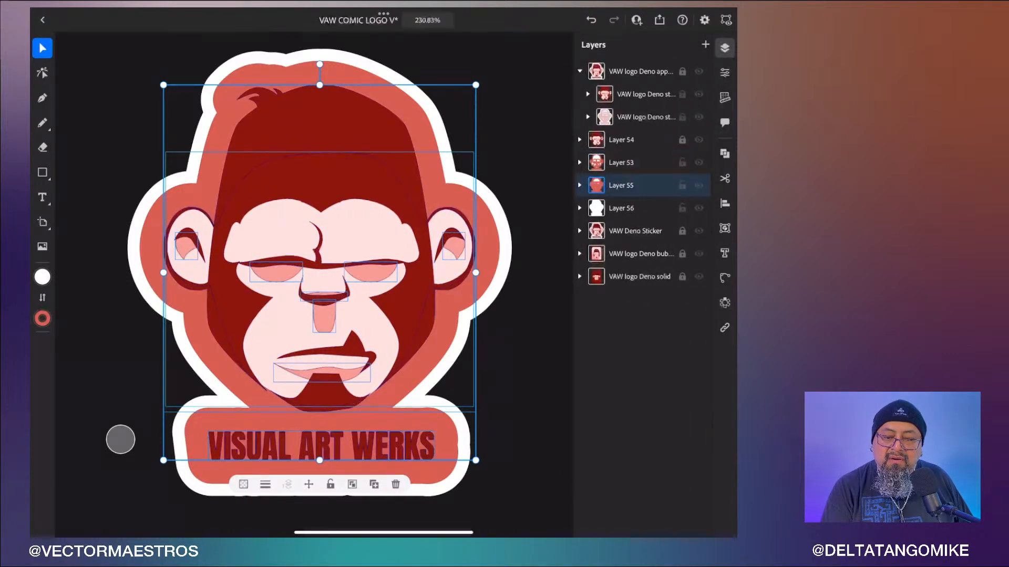
left_click(725, 73)
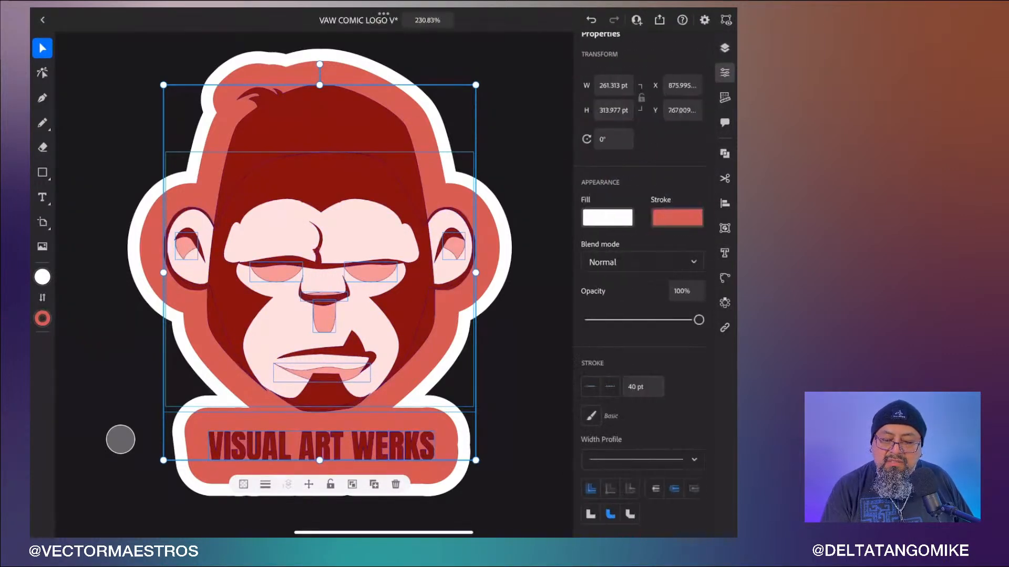
left_click(677, 218)
left_click(643, 356)
left_click(533, 427)
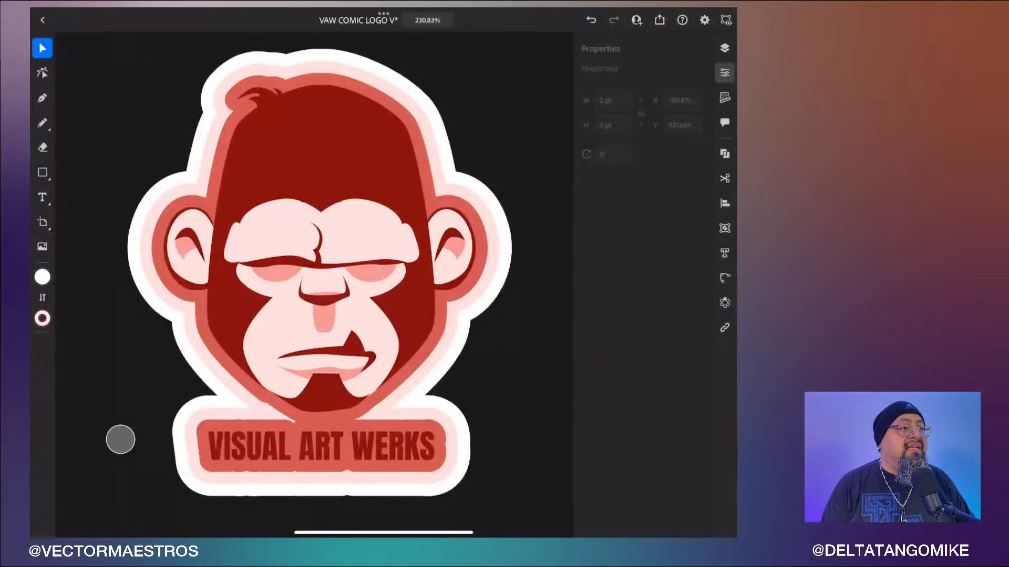
- Toggle the visibility of Layer 56 and Layer 55 to compare the sticker outlines
left_click(725, 48)
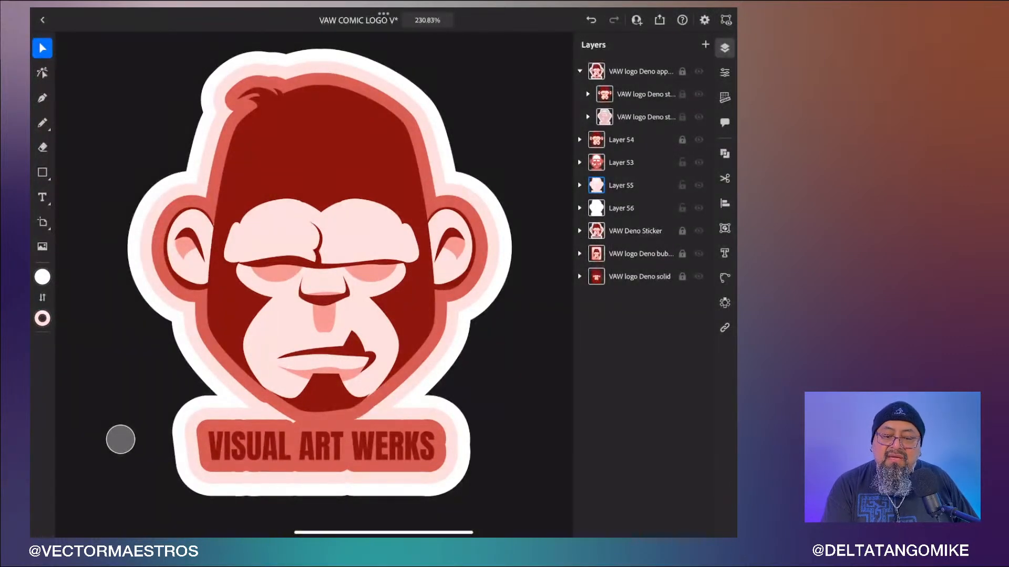
left_click(699, 208)
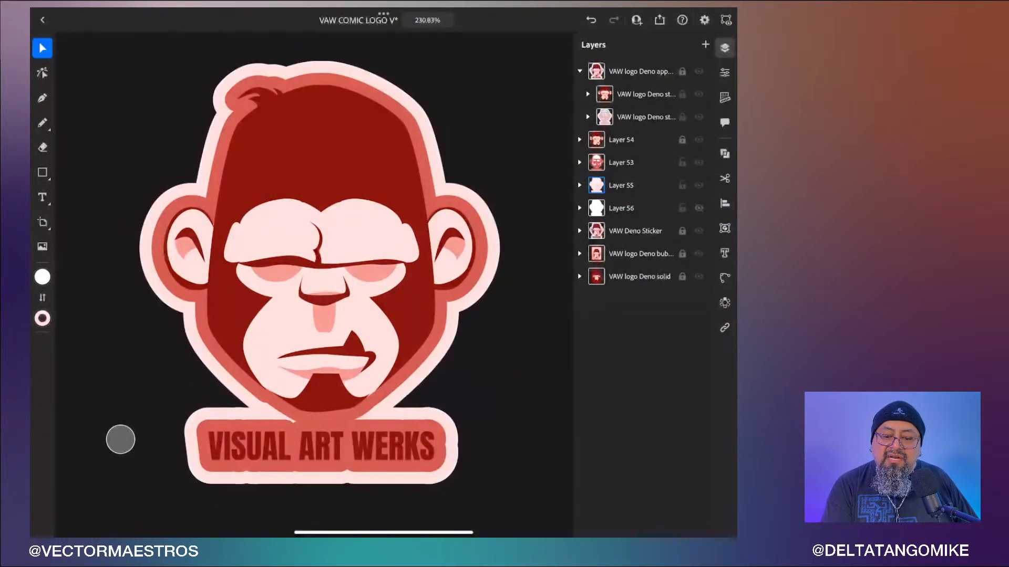
left_click(699, 208)
left_click(699, 185)
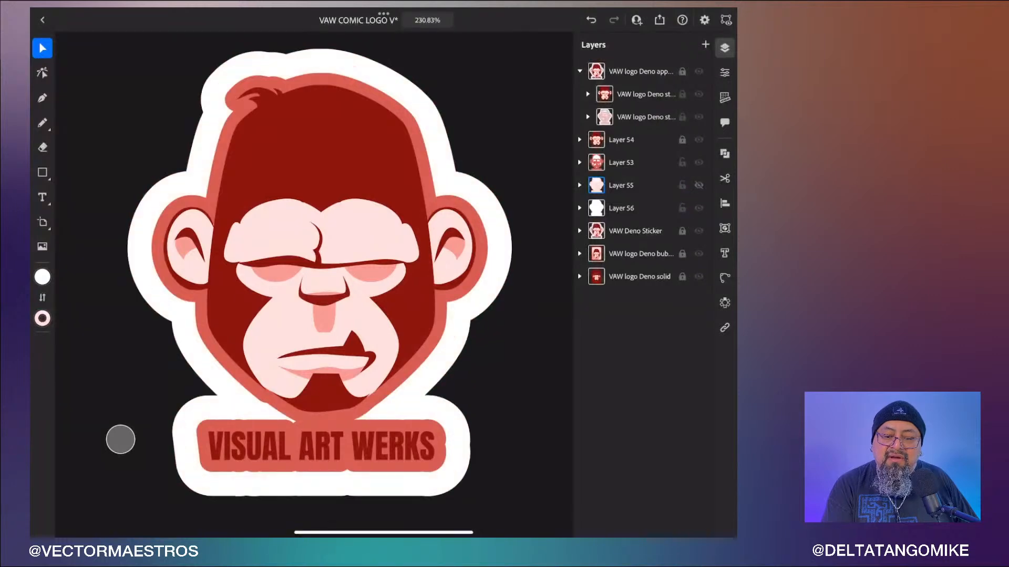
- Combine all shapes of Layer 53's artwork into a single path and set its opacity to 20%
left_click(621, 162)
left_click(724, 72)
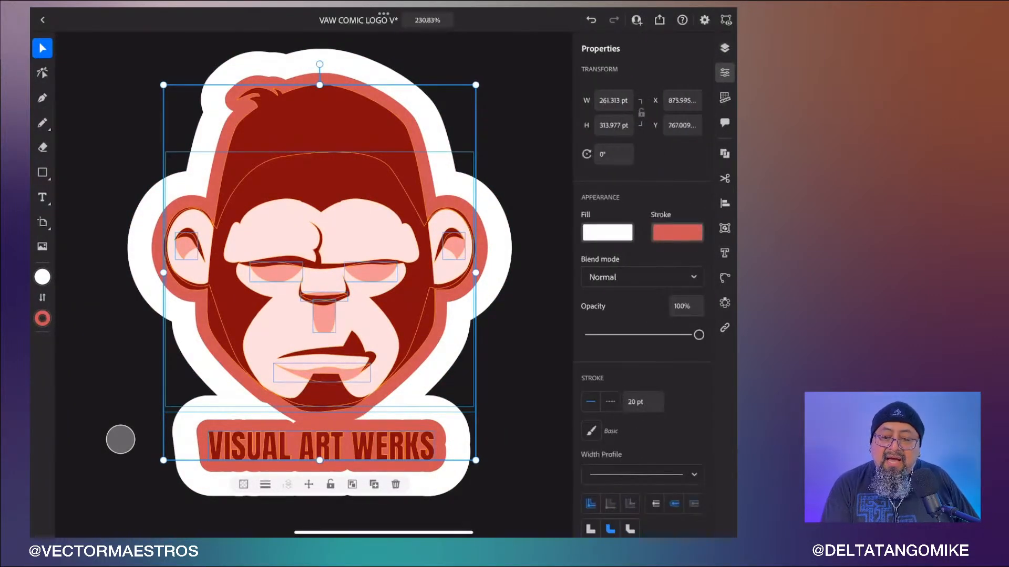
left_click(724, 153)
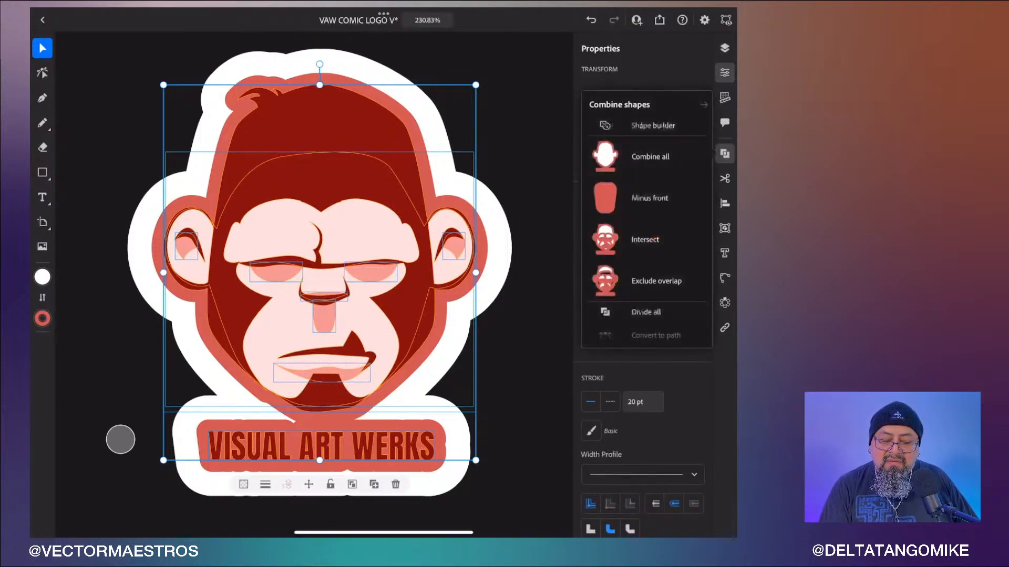
left_click(605, 157)
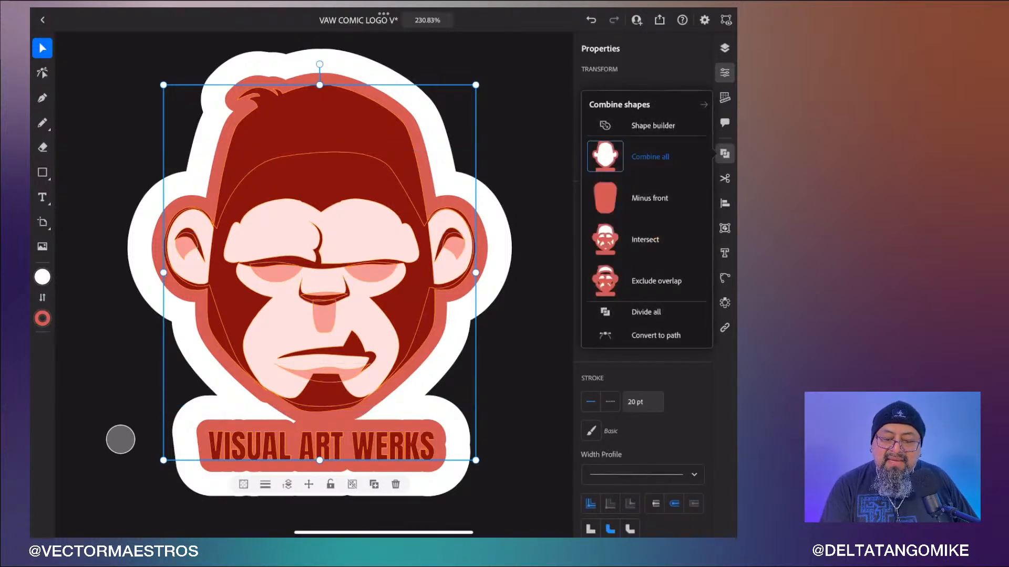
left_click(656, 335)
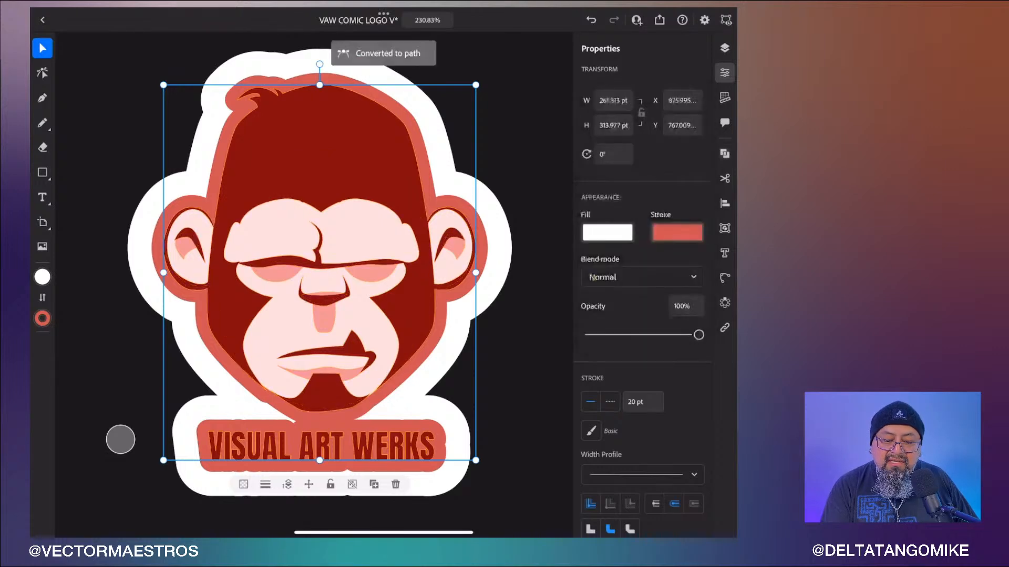
mouse_move(699, 335)
left_mouse_down()
mouse_move(605, 343)
mouse_move(611, 334)
left_mouse_up()
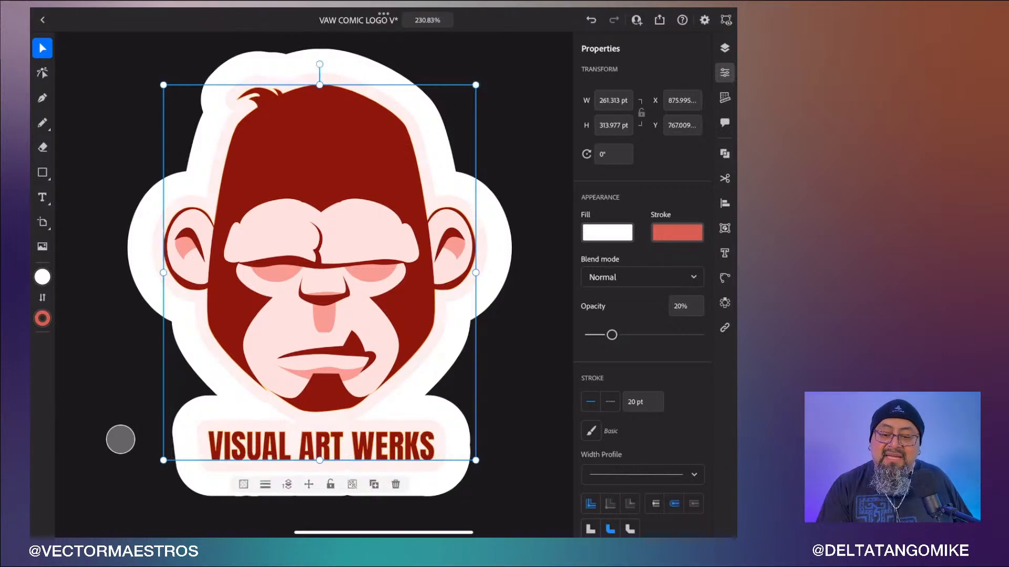
- Show Layer 55, combine all its artwork's shapes into a single path, and set its opacity to 51%
left_click(724, 48)
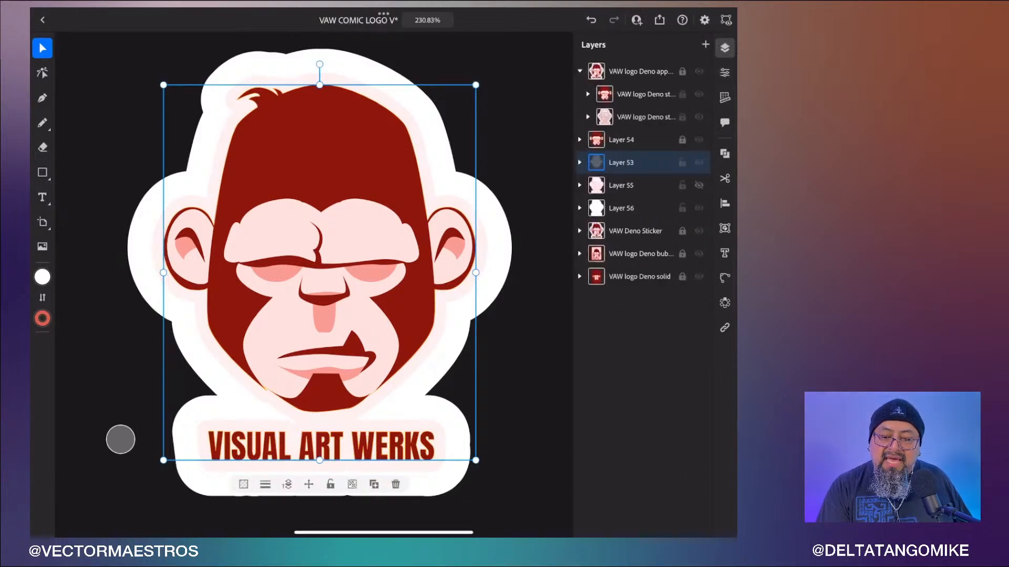
left_click(698, 186)
left_click(622, 186)
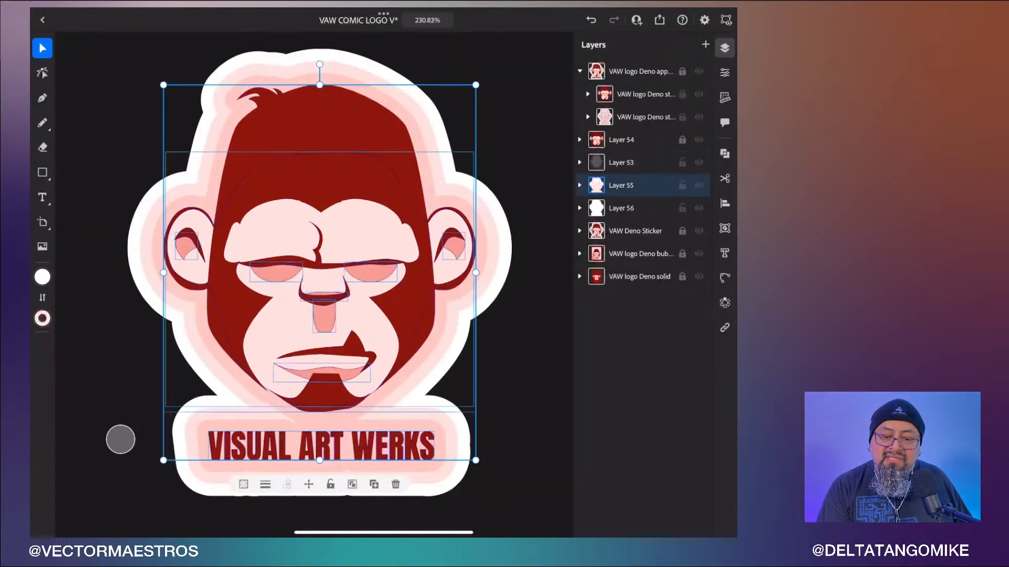
left_click(724, 73)
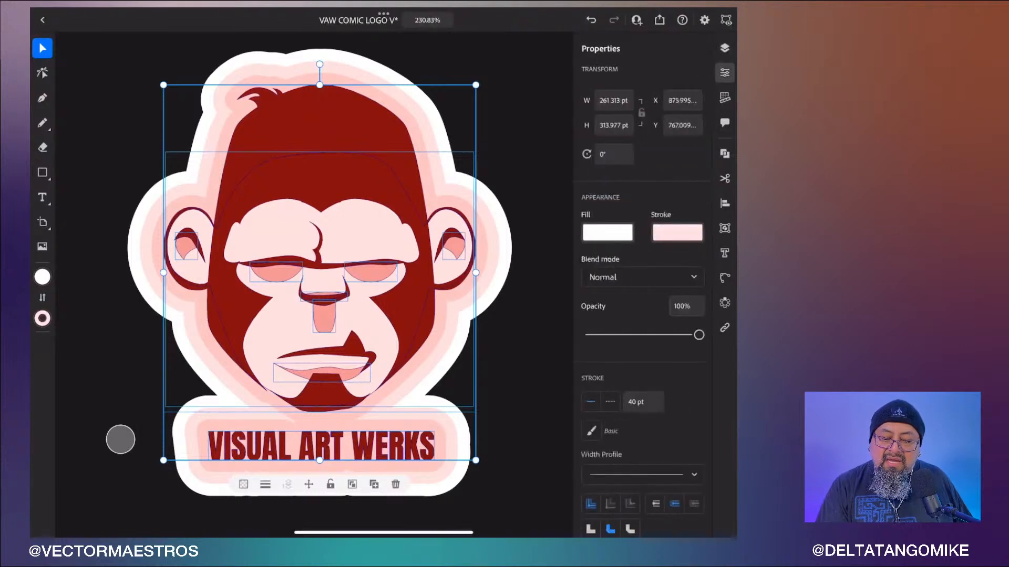
left_click(725, 228)
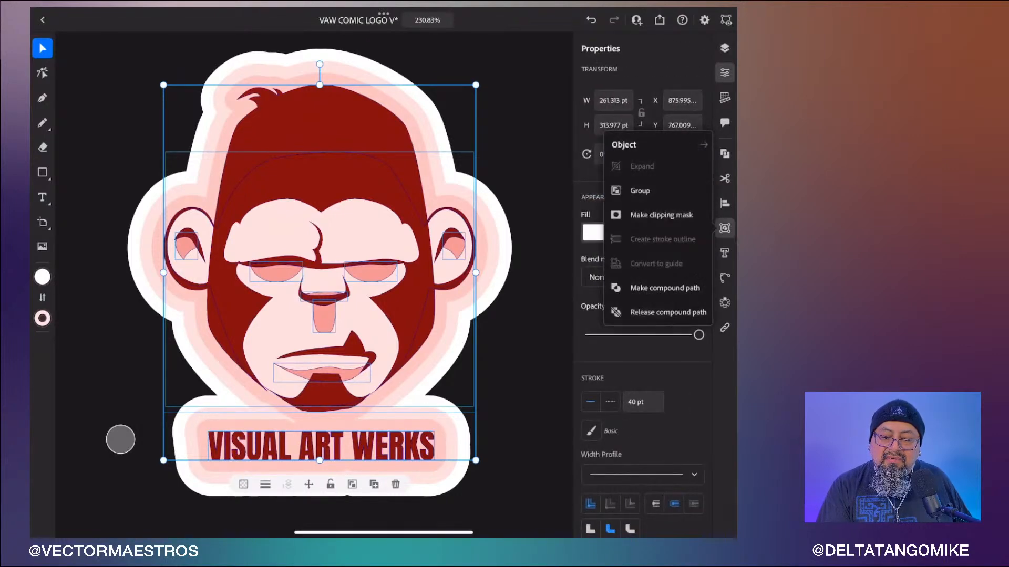
left_click(725, 204)
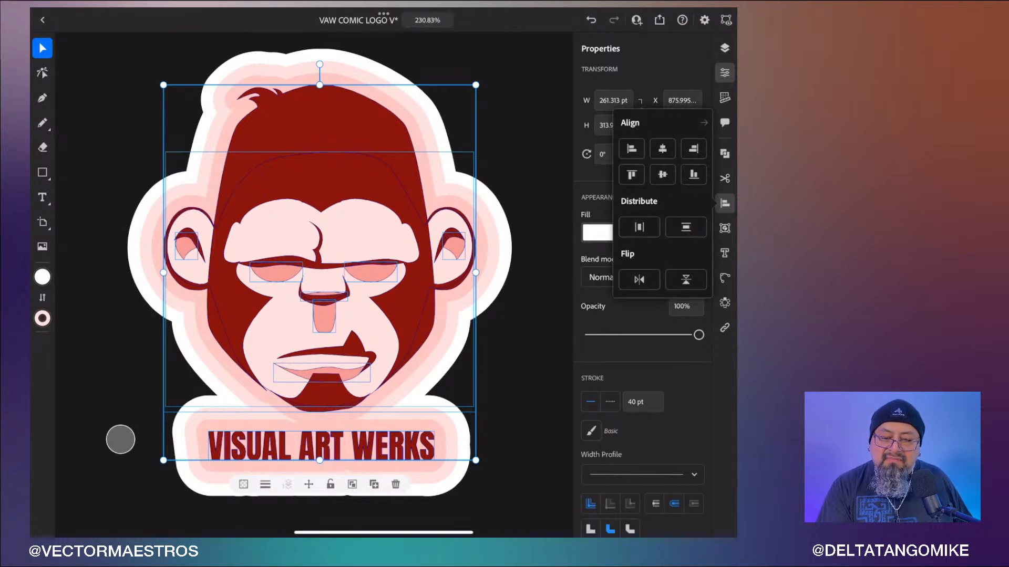
left_click(725, 154)
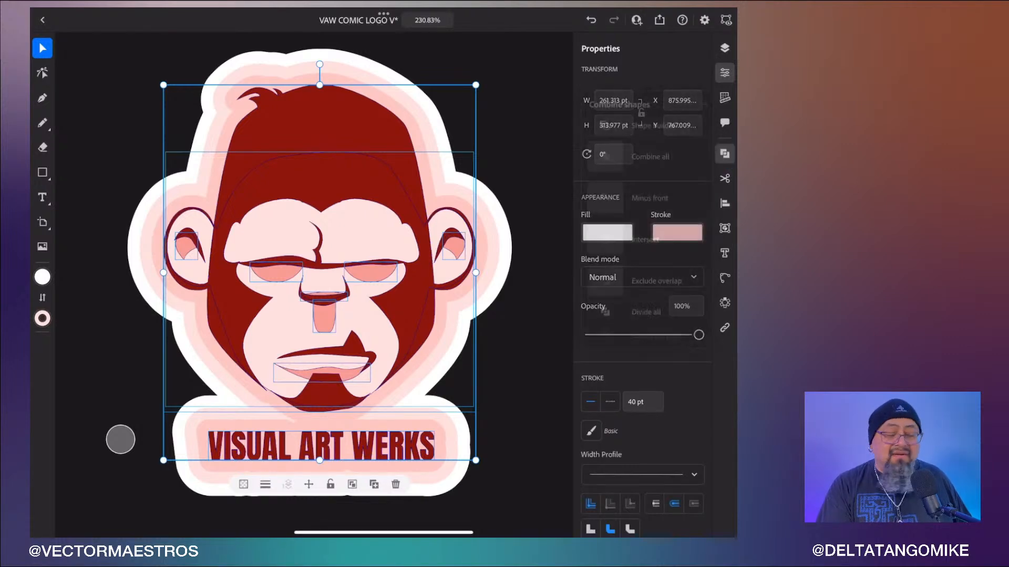
left_click(664, 152)
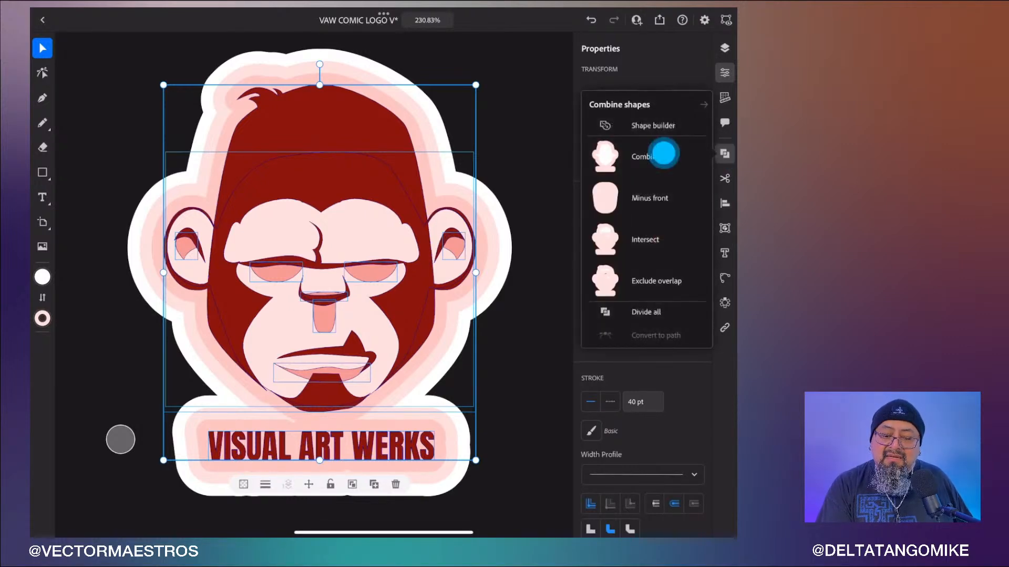
left_click(655, 335)
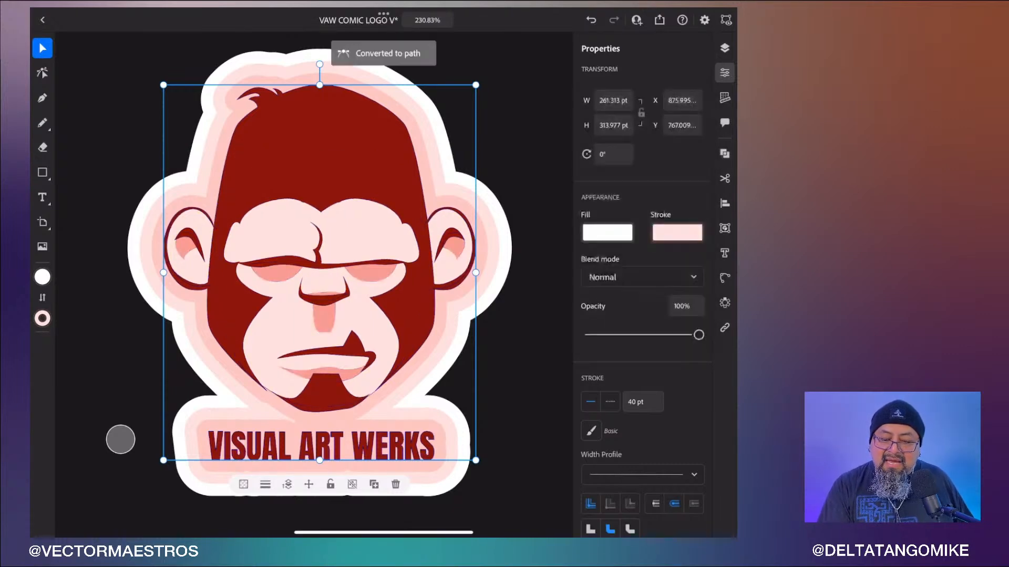
left_click_drag(698, 335, 646, 339)
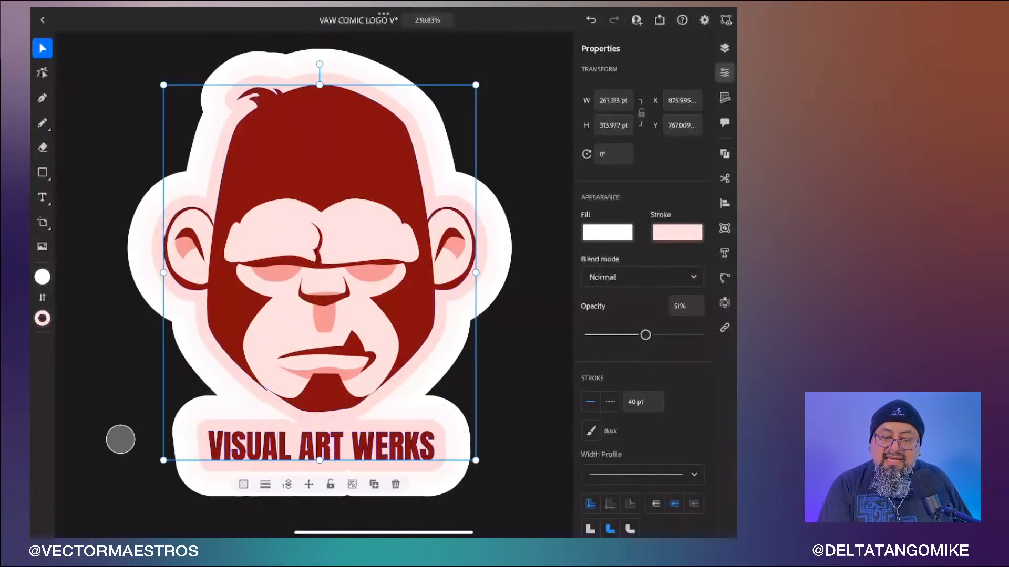
- Combine all shapes of Layer 56's artwork into a single path
left_click(725, 47)
left_click(622, 208)
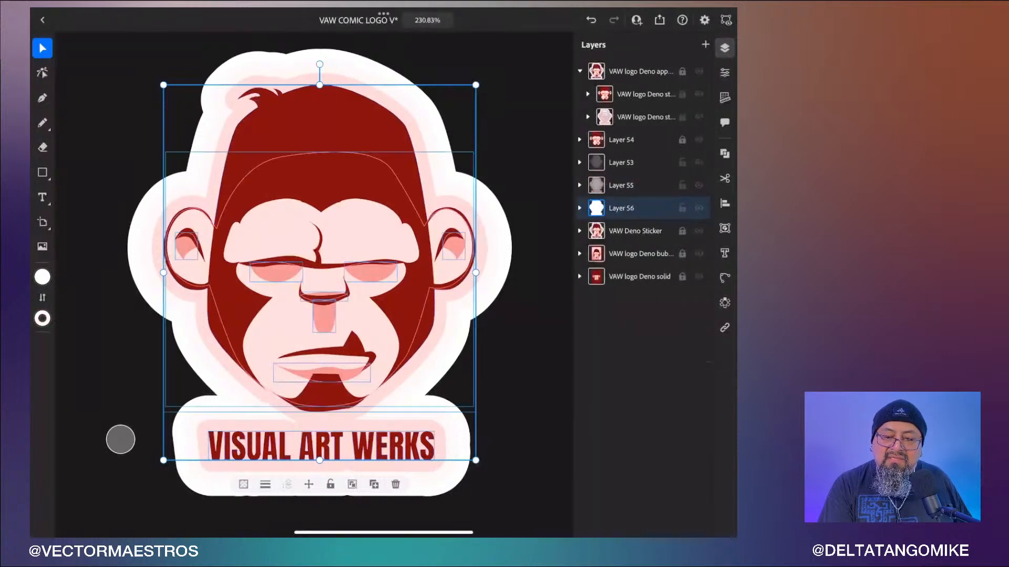
left_click(725, 72)
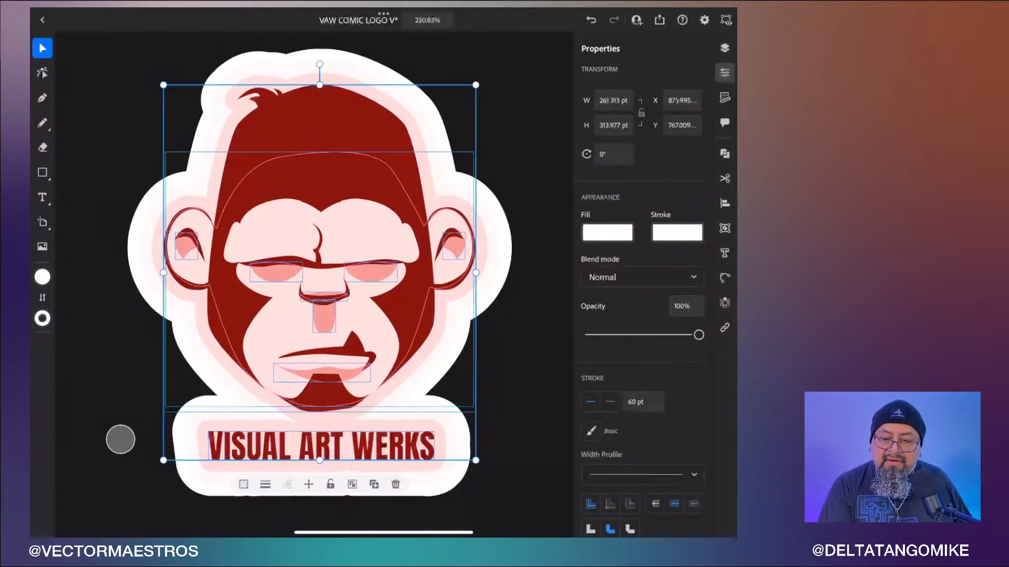
left_click(724, 153)
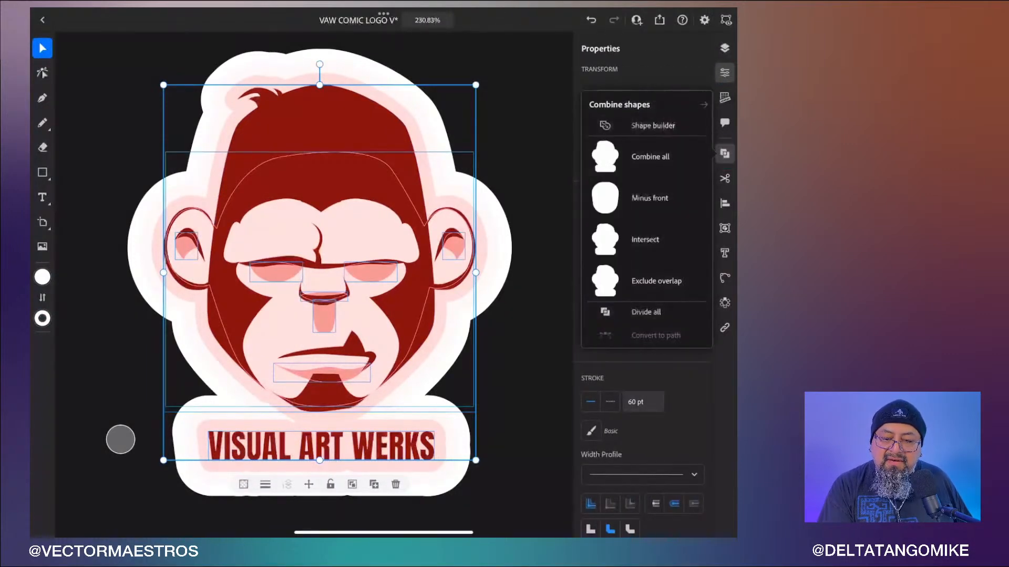
left_click(650, 157)
left_click(656, 335)
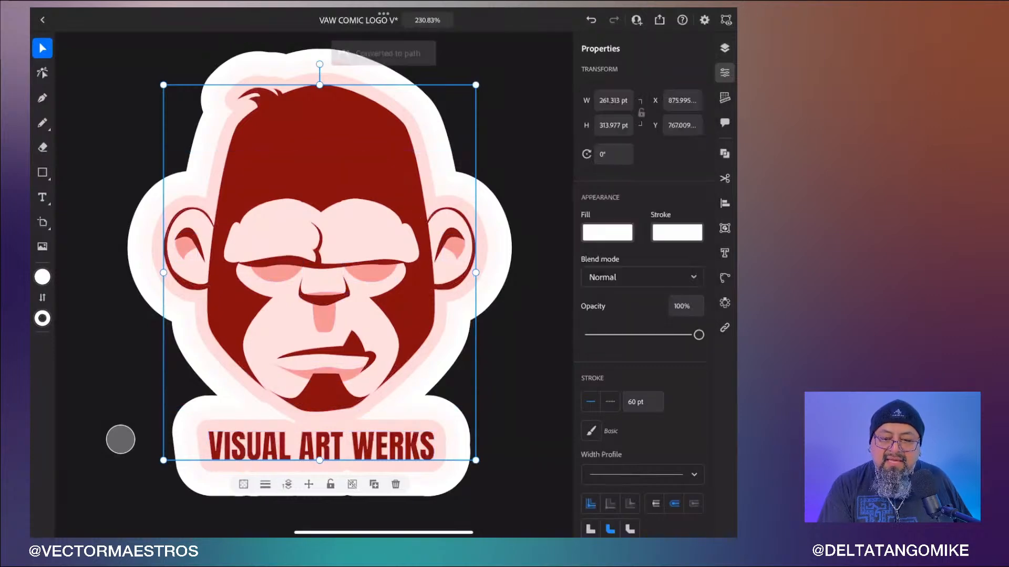
- Unlock Layer 54 and collapse the top ape sticker group in the layers list
left_click(725, 48)
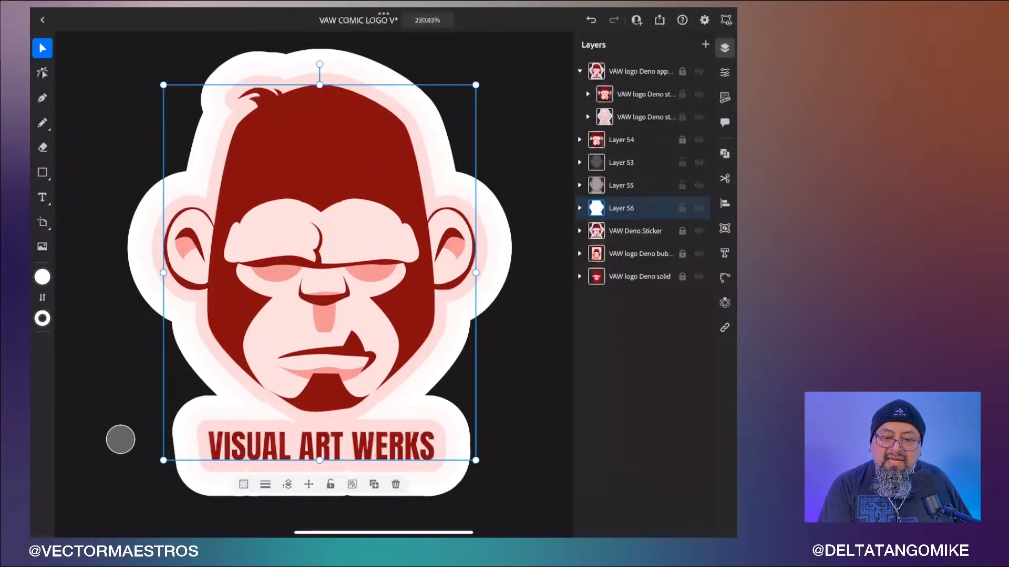
left_click(699, 140)
left_click(699, 139)
left_click(682, 139)
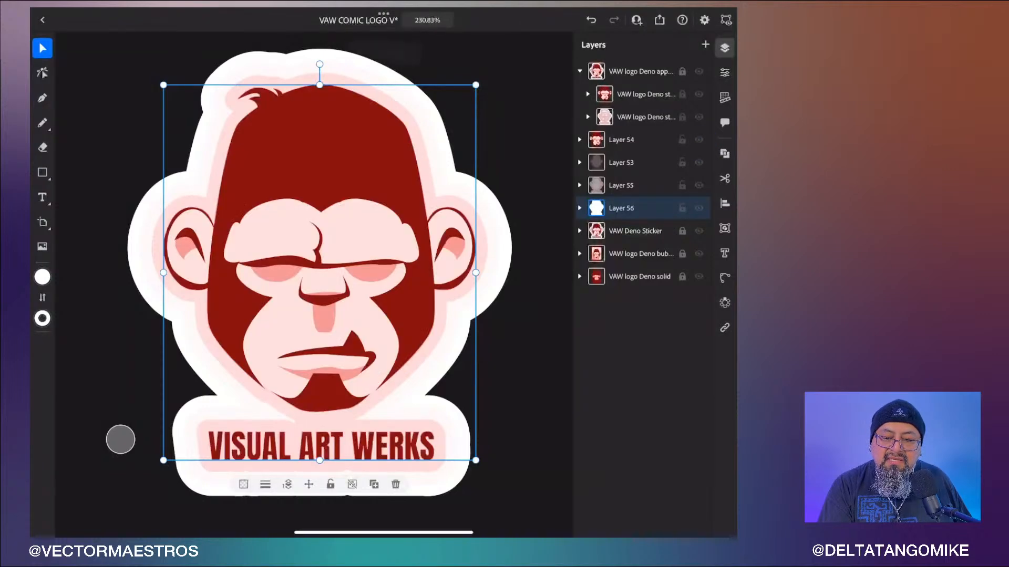
left_click(580, 70)
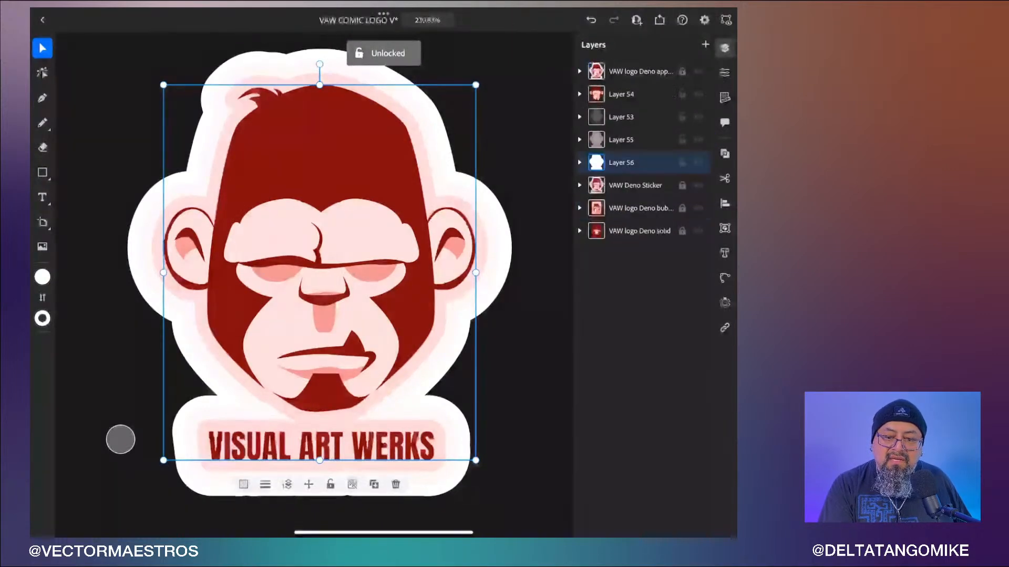
- Create a new layer and move Layers 54, 53, 55 and 56 into it, then collapse it
left_click(621, 94)
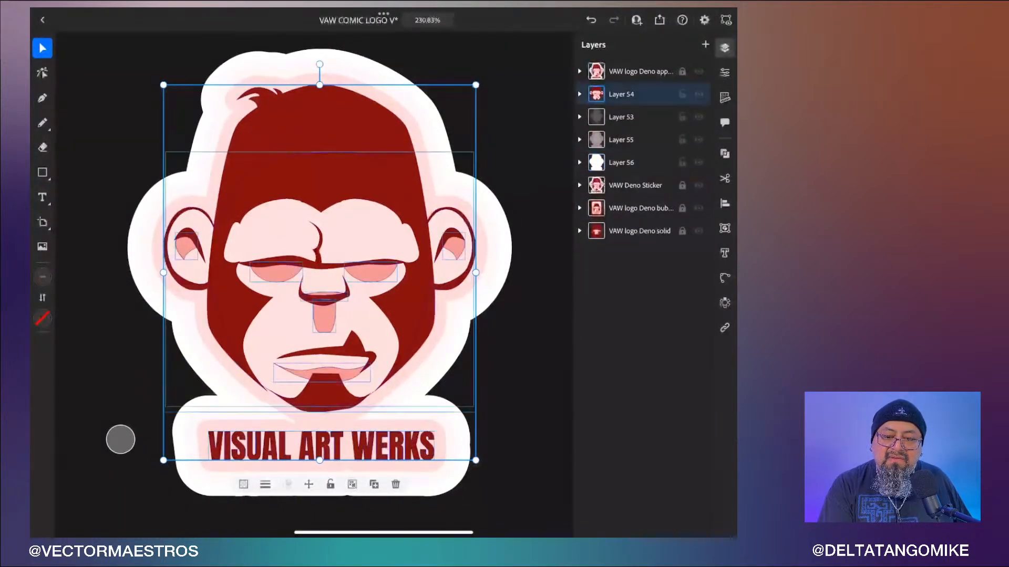
left_click(705, 45)
left_click(579, 94)
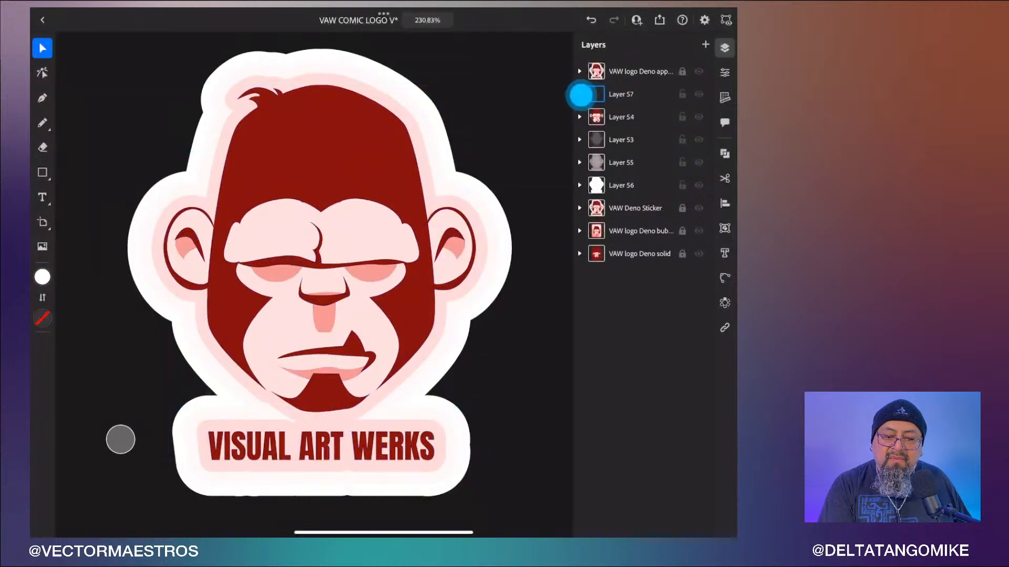
left_click_drag(597, 117, 609, 104)
mouse_move(597, 141)
left_mouse_down()
mouse_move(607, 130)
mouse_move(597, 157)
mouse_move(610, 150)
left_mouse_up()
left_click_drag(597, 185, 611, 169)
left_click(580, 94)
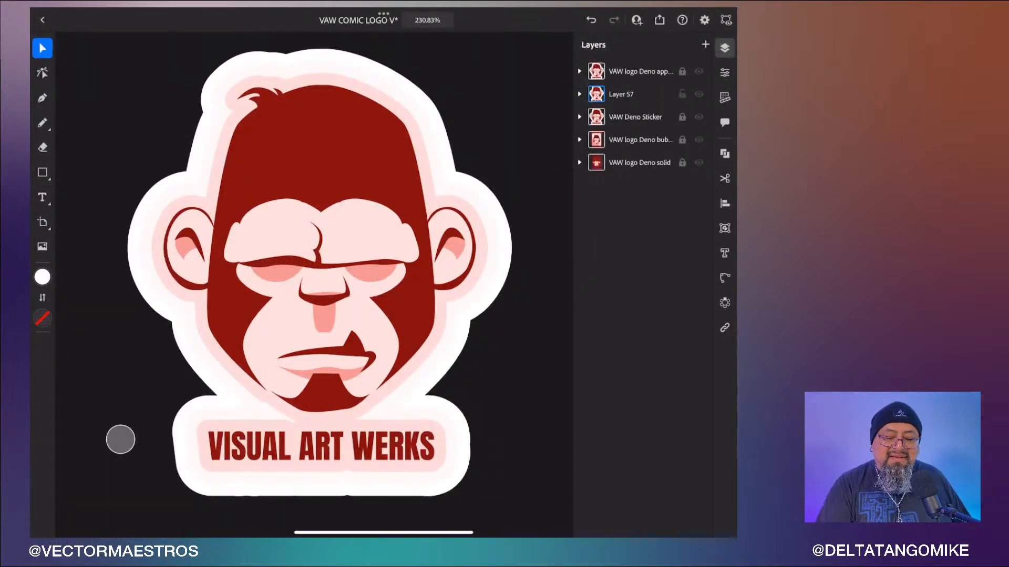
- Examine the finished ape sticker versions side by side across the canvas
scroll(496, 362, "down", 5)
scroll(288, 294, "up", 5)
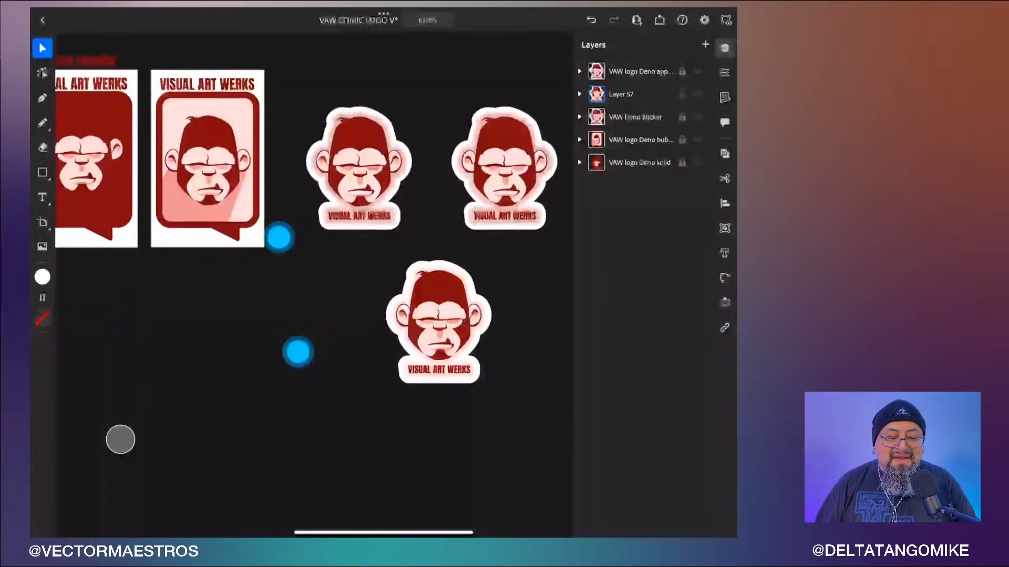
scroll(179, 331, "up", 3)
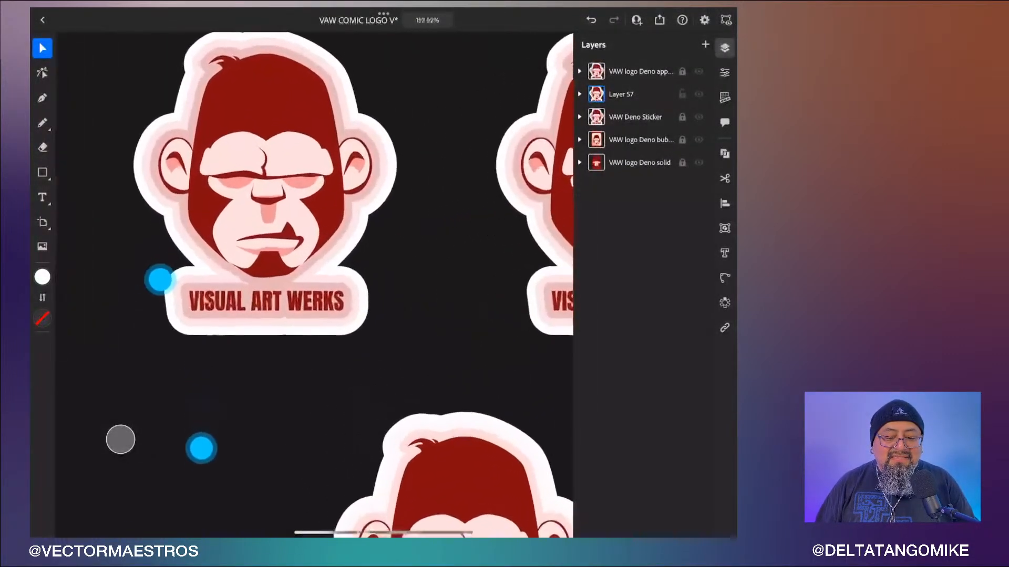
scroll(116, 378, "up", 1)
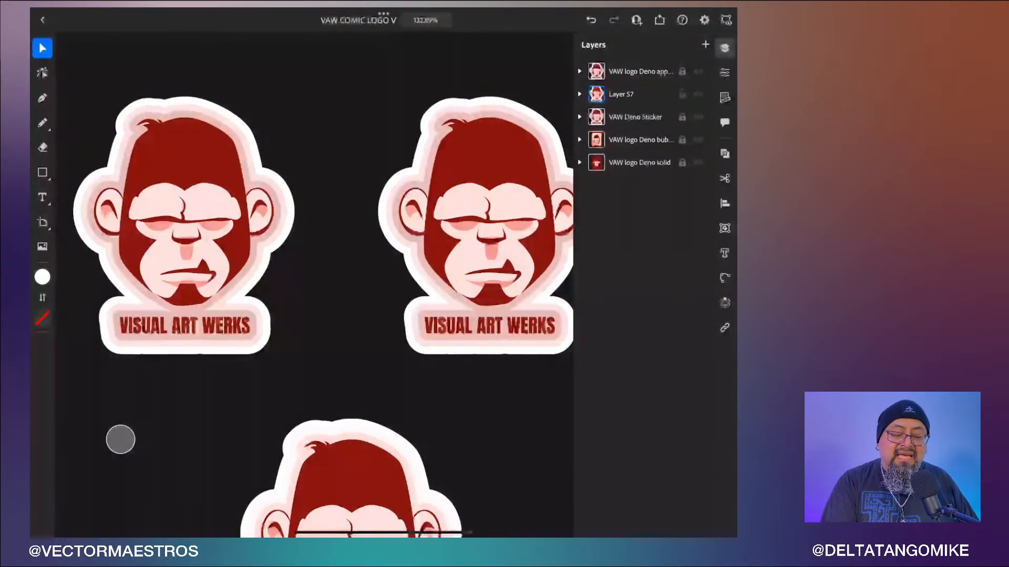
scroll(470, 344, "down", 5)
scroll(455, 225, "up", 5)
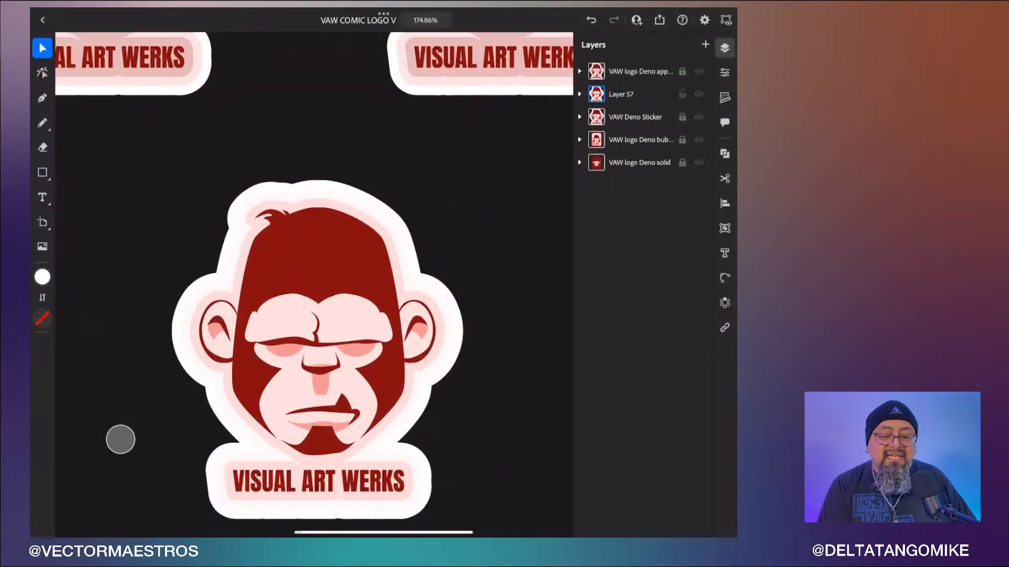
scroll(442, 436, "down", 5)
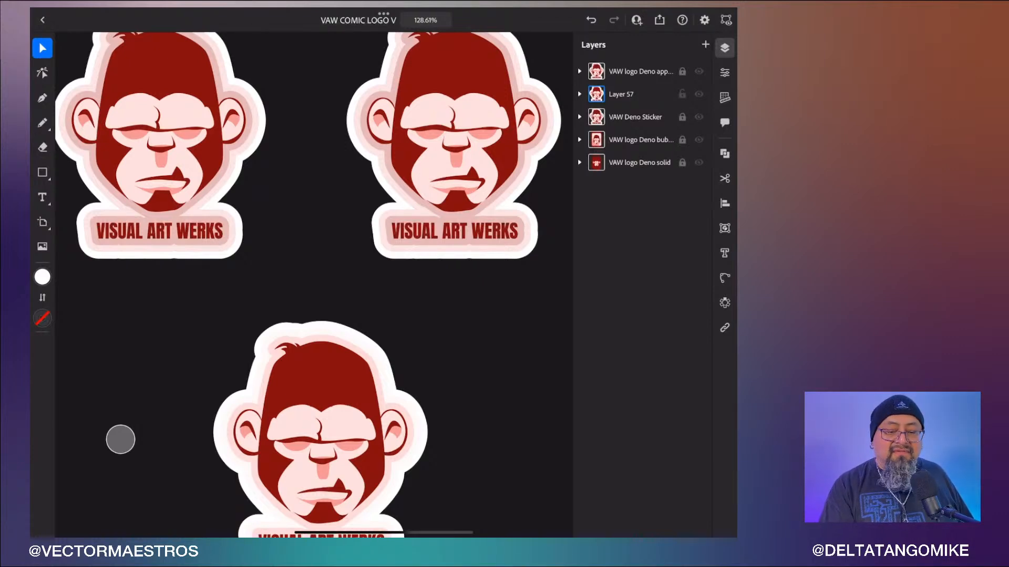
- Lock the new sticker layer, then draw a white square on a new layer beside the lower sticker
left_click(682, 94)
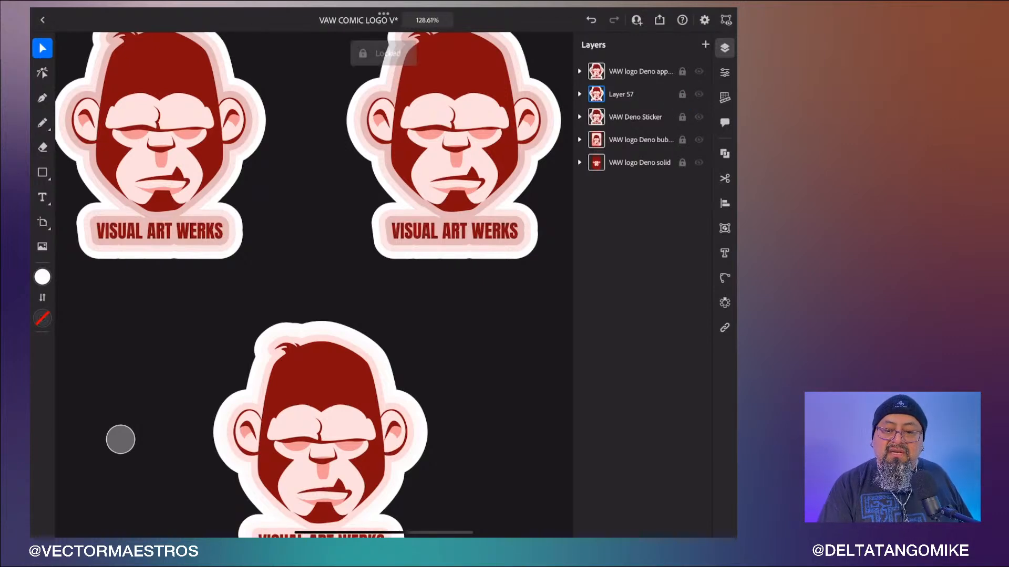
left_click(705, 45)
left_click(42, 172)
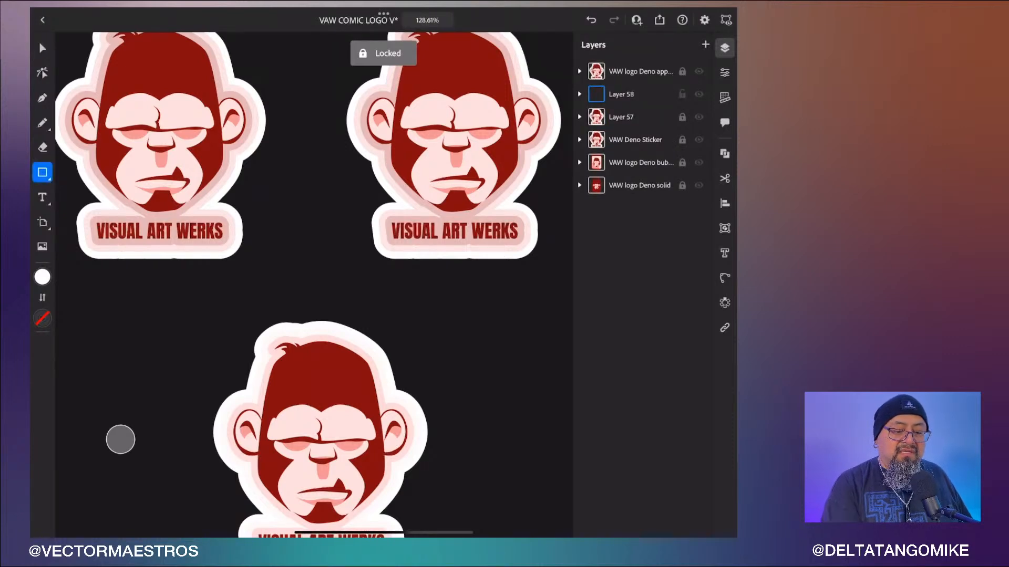
left_click_drag(429, 331, 552, 443)
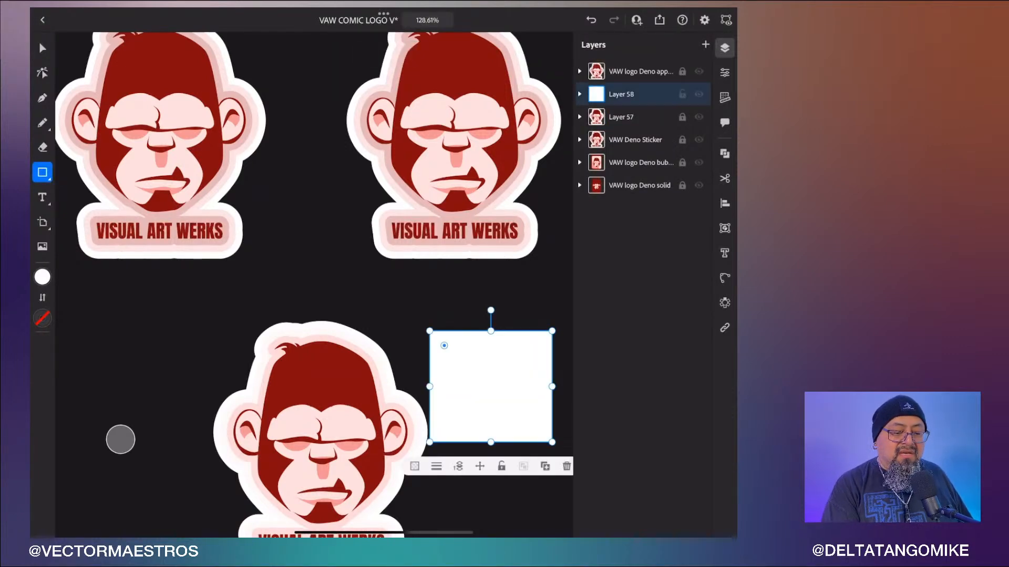
- Open the square's fill color options and switch to the Gradient tab
left_click(42, 277)
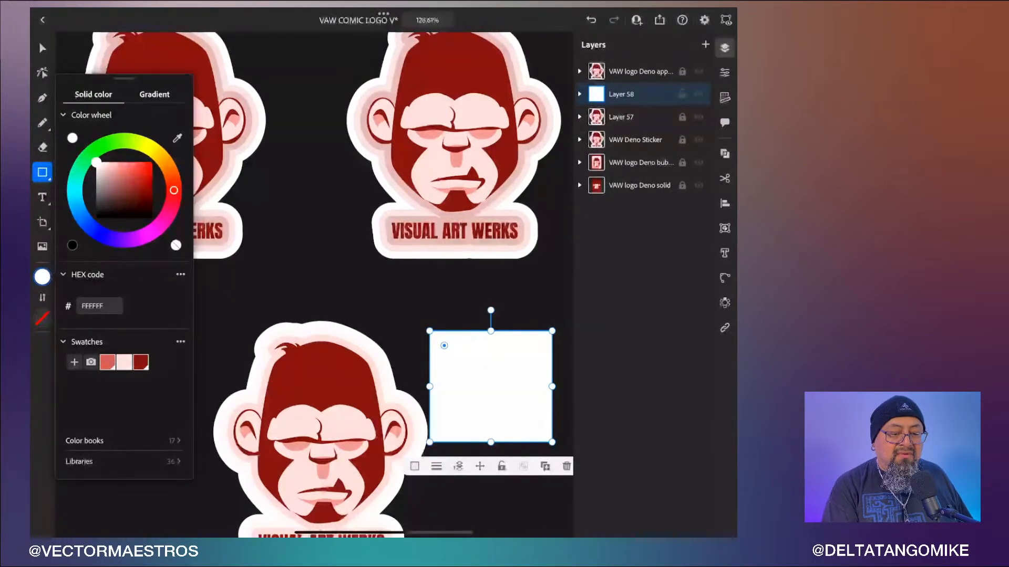
left_click(154, 95)
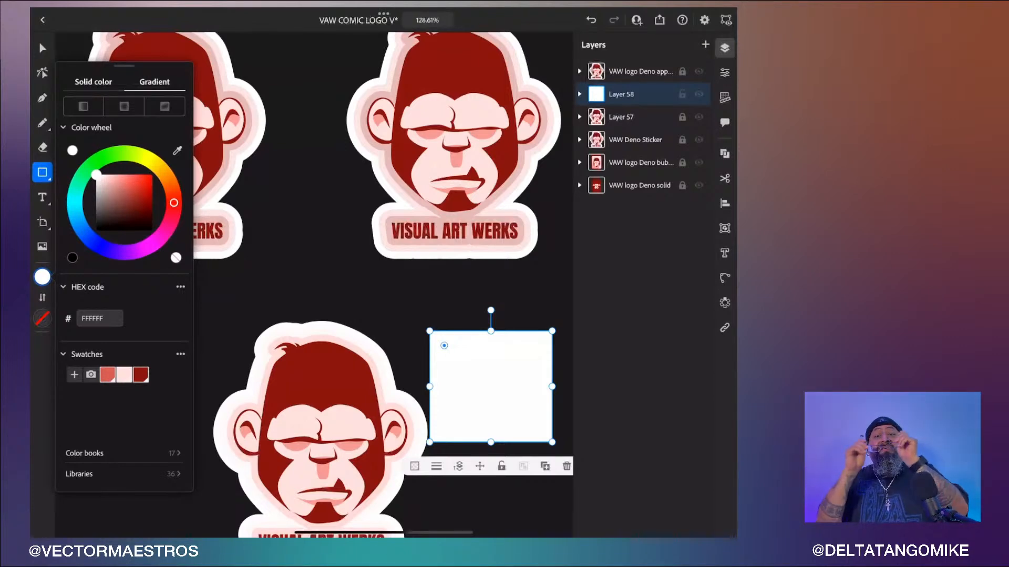
left_click(121, 439)
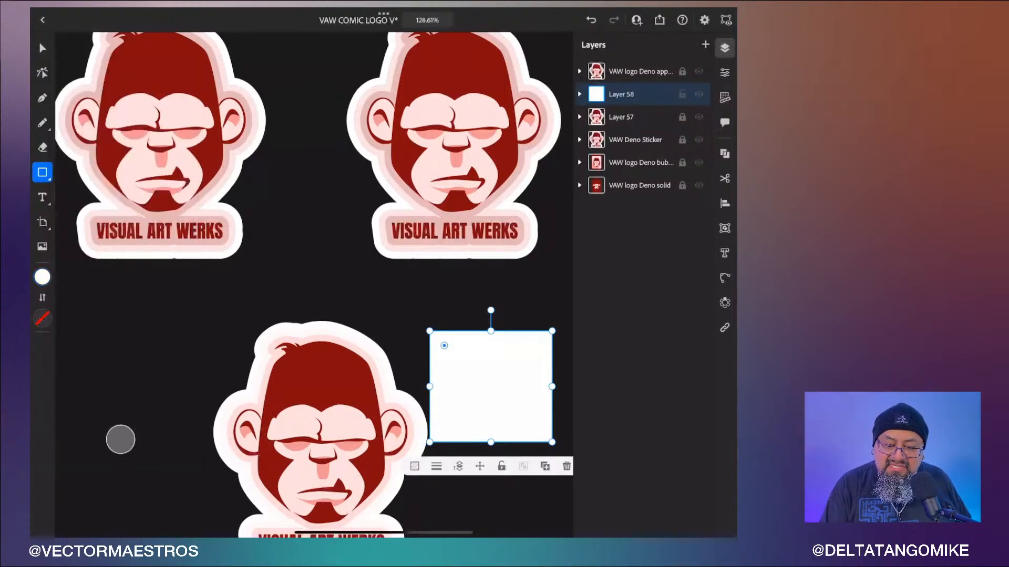
- Delete the white square beside the lower sticker
left_click(566, 466)
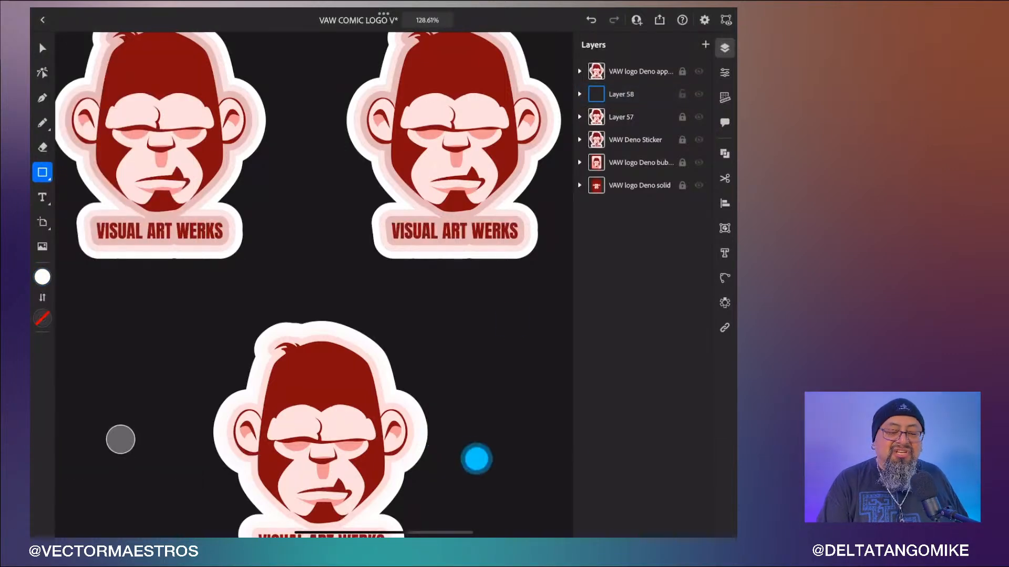
scroll(493, 373, "down", 3)
scroll(493, 373, "down", 1)
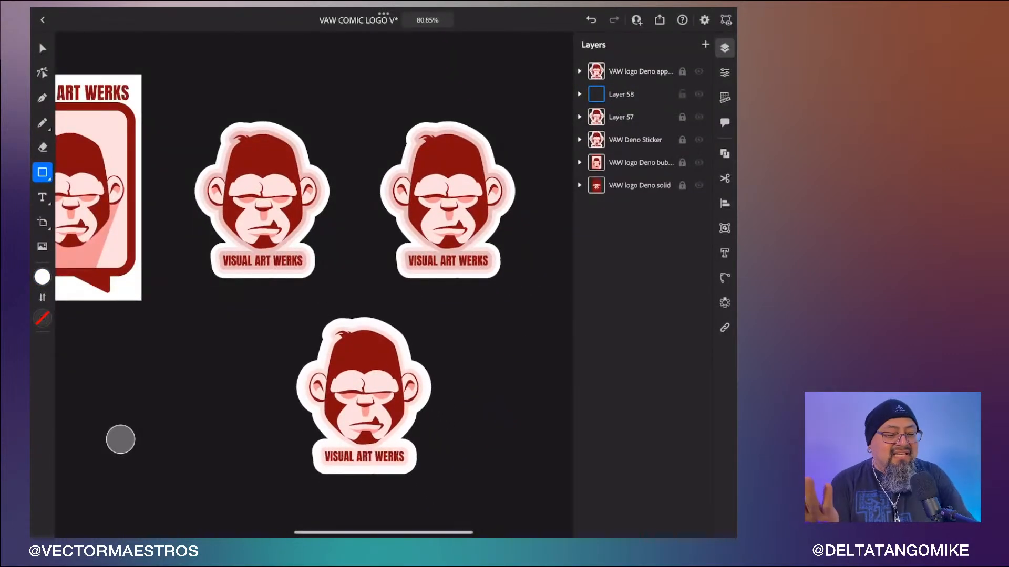
- Close the VAW COMIC LOGO V document and return to the Illustrator home screen
left_click(43, 20)
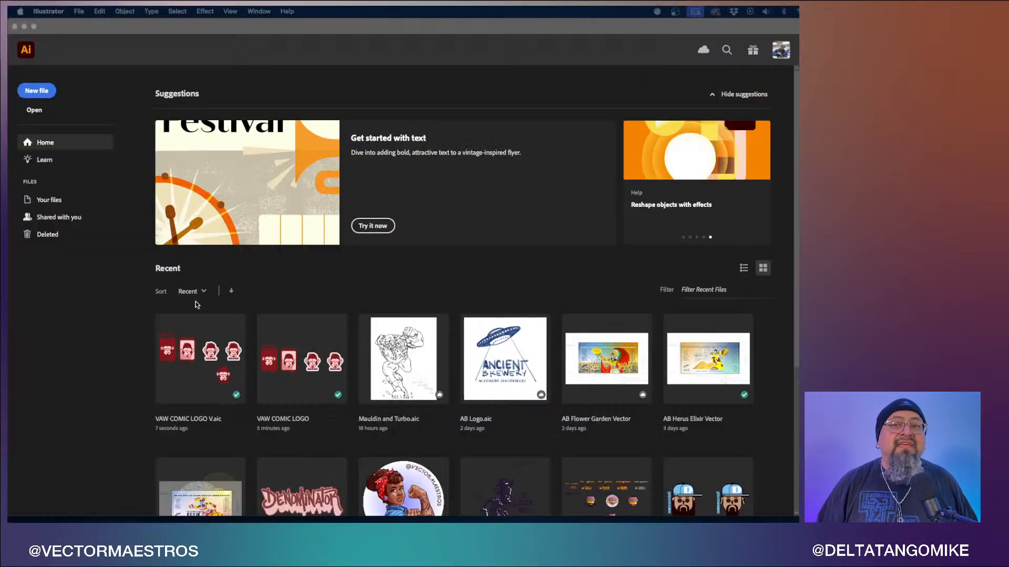
left_click(505, 248)
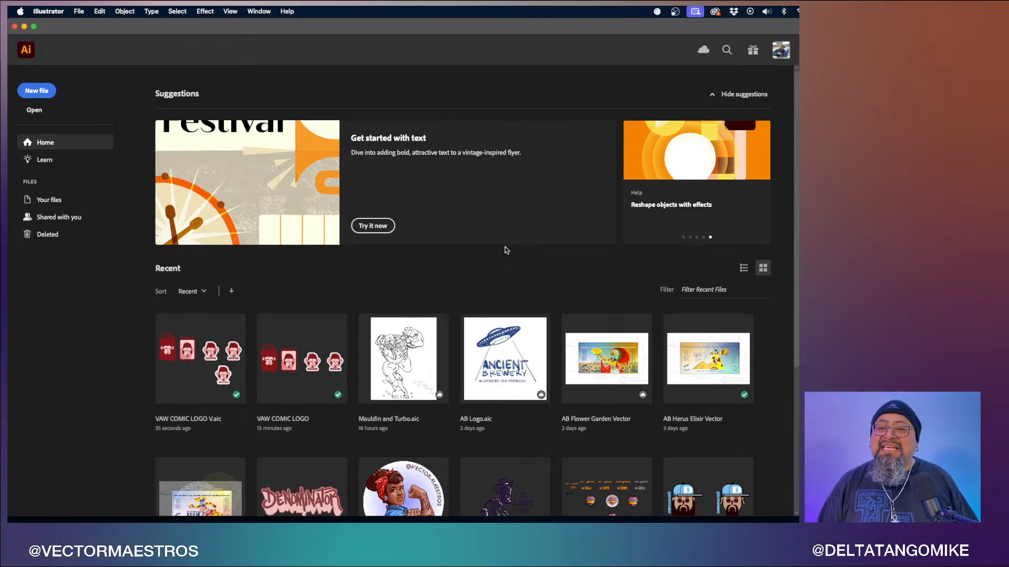
- Browse the recent files to locate the VAW COMIC LOGO V cloud document on desktop and iPad
scroll(505, 249, "down", 5)
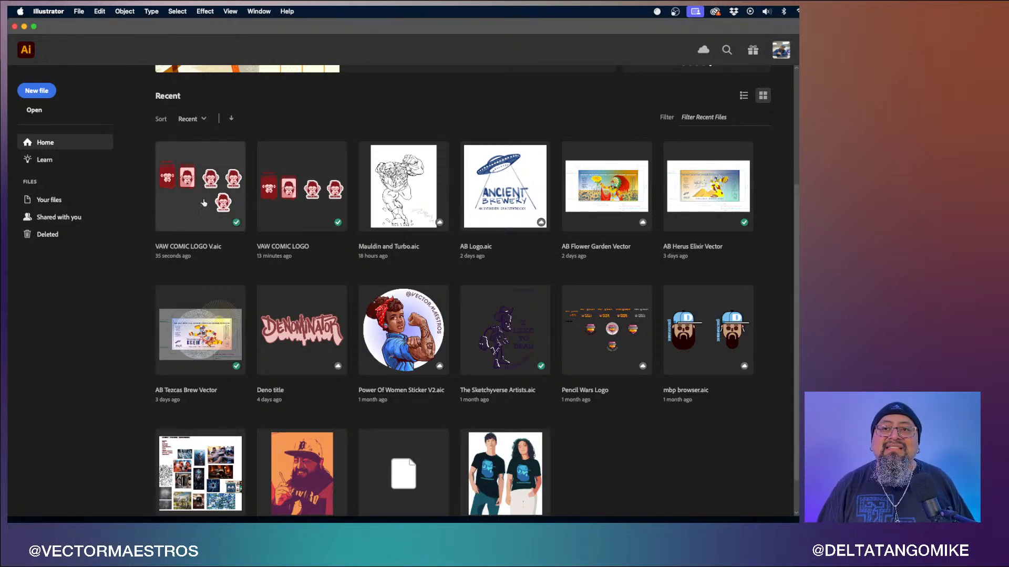
left_click(187, 202)
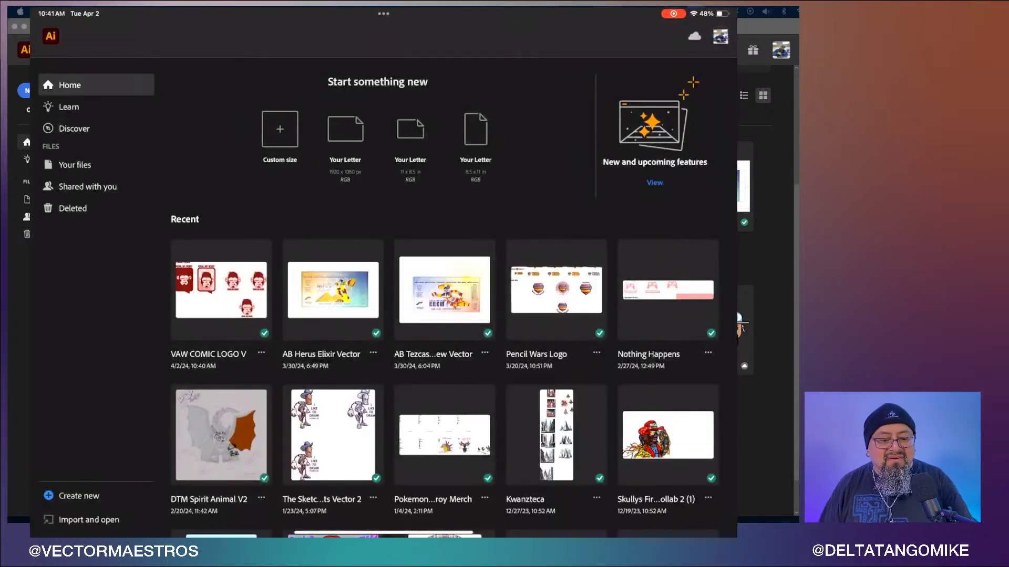
scroll(445, 298, "down", 2)
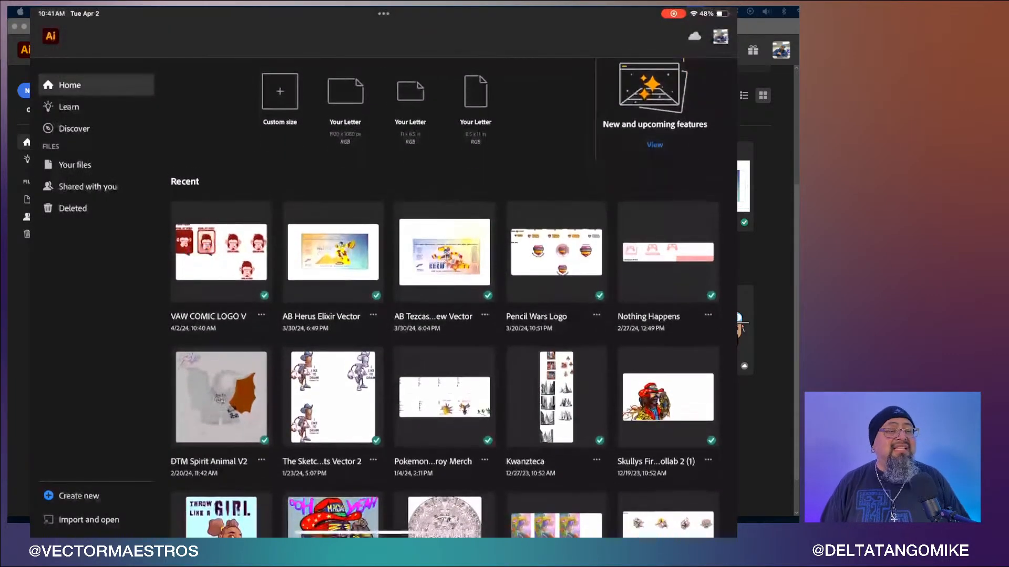